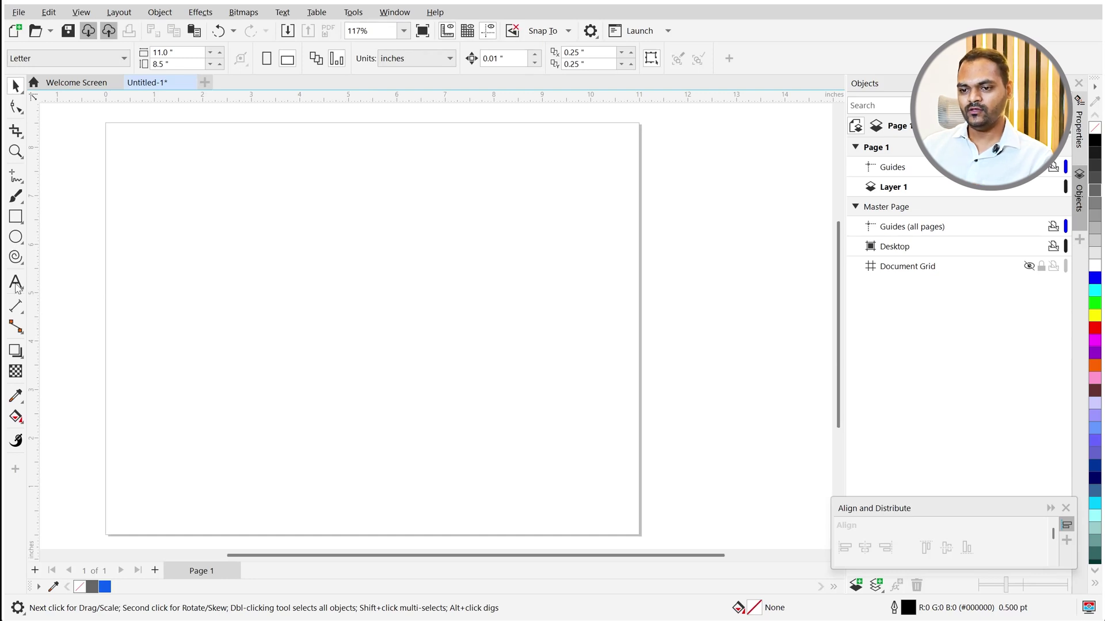
# Add the artistic text "Designer" on the empty page.
pyautogui.click(15, 282)
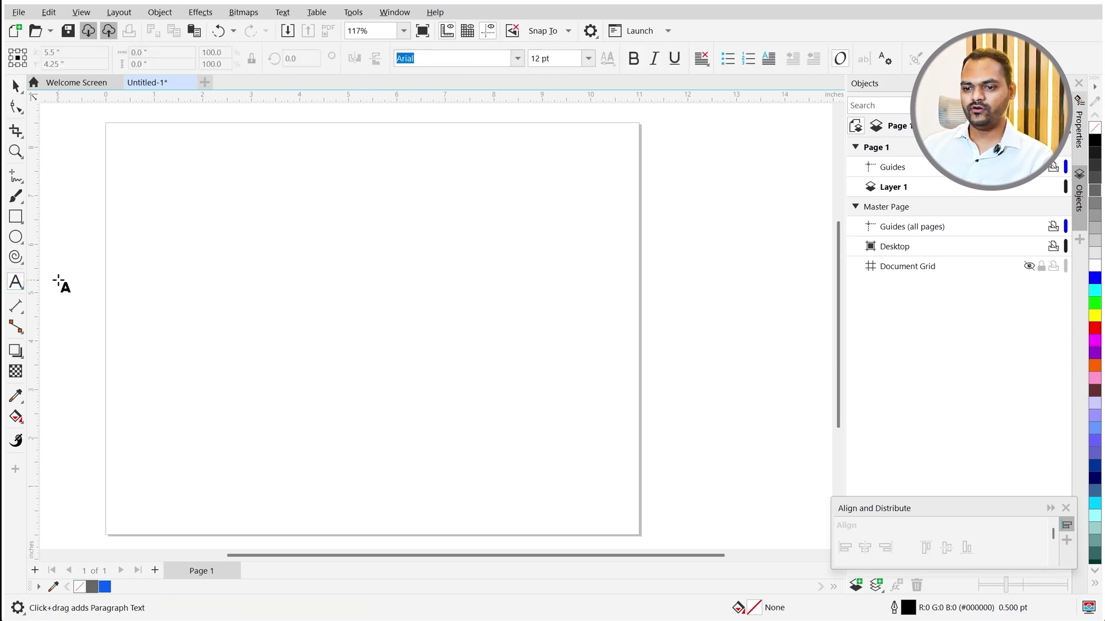
pyautogui.click(201, 264)
pyautogui.write('dESI')
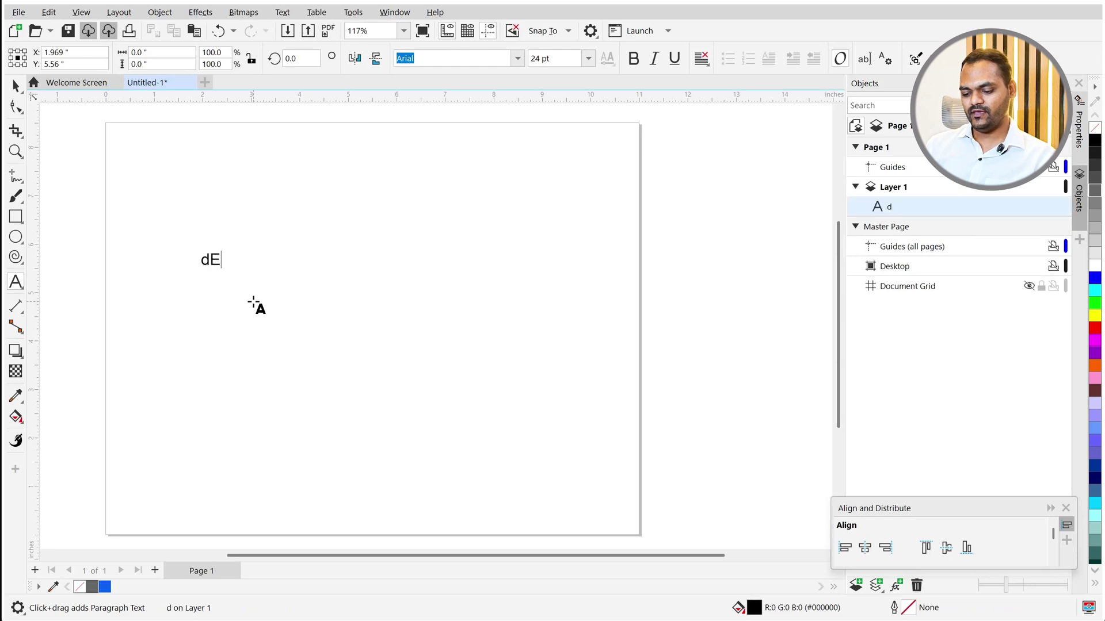
pyautogui.press('BackSpace')
pyautogui.press('BackSpace')
pyautogui.press('BackSpace')
pyautogui.press('BackSpace')
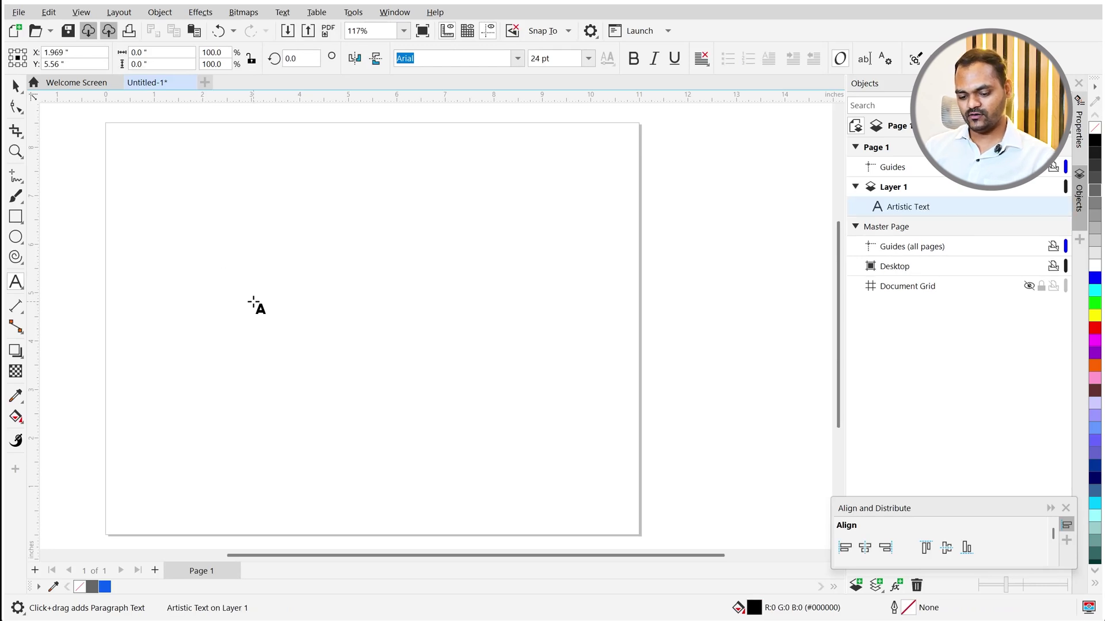
pyautogui.write('Designer')
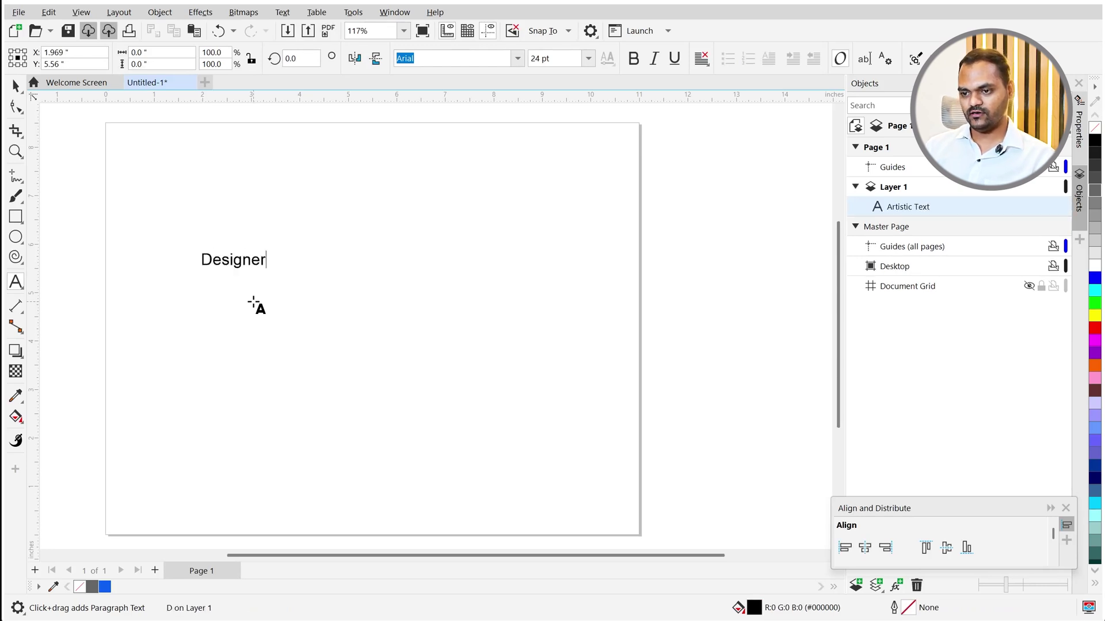
pyautogui.press('Escape')
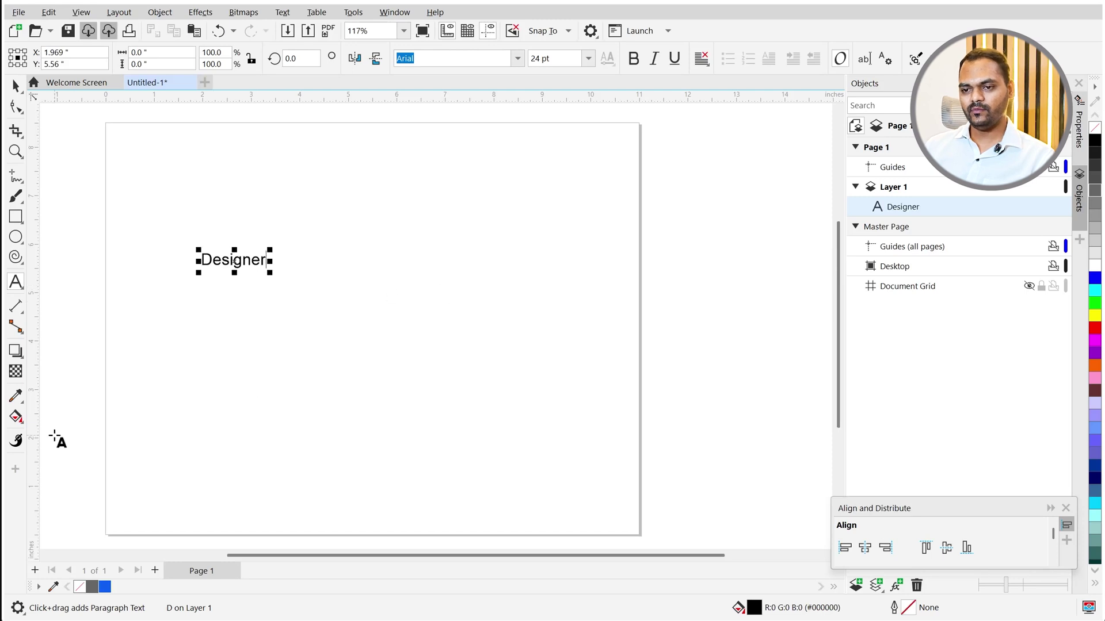
# Enlarge the "Designer" text to about 112 pt and make it bold.
pyautogui.click(16, 86)
pyautogui.moveTo(276, 275); pyautogui.dragTo(506, 382)
pyautogui.scroll(2, 333, 242)
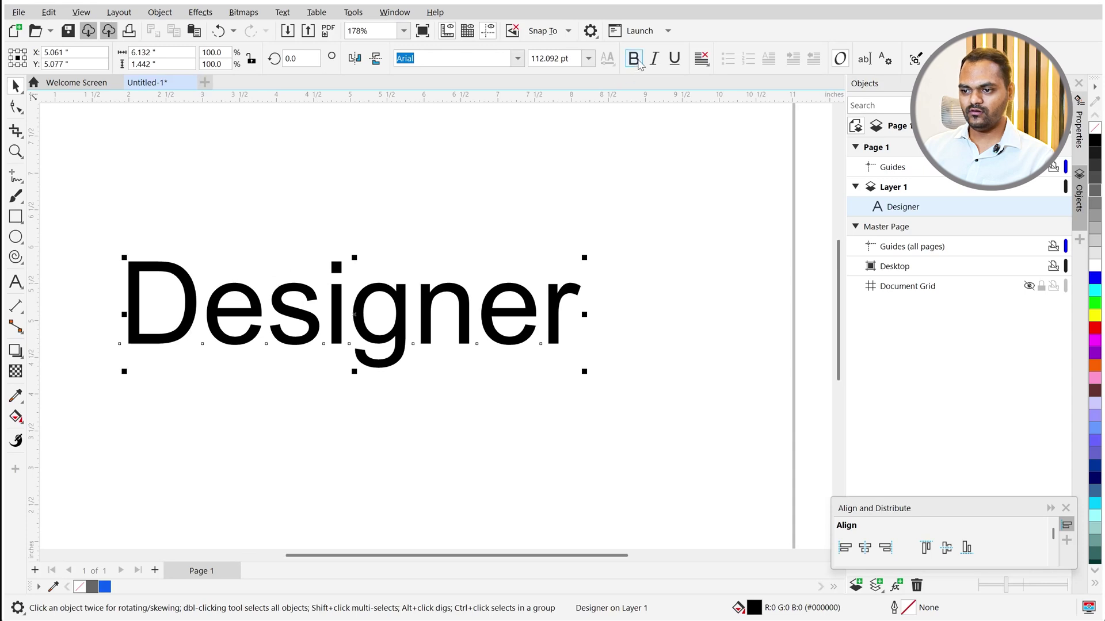
pyautogui.click(634, 58)
pyautogui.scroll(2, 431, 312)
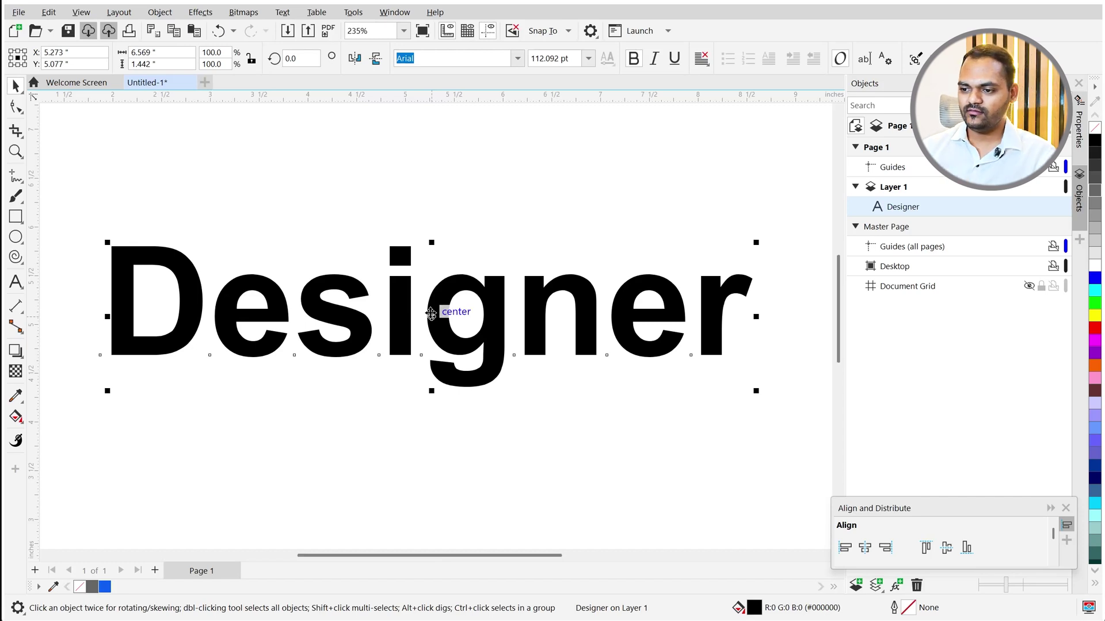
pyautogui.scroll(-1, 341, 447)
pyautogui.click(342, 447)
# Add a one-step outward contour of about 0.108" around the "Designer" text with the Contour tool.
pyautogui.scroll(3, 315, 396)
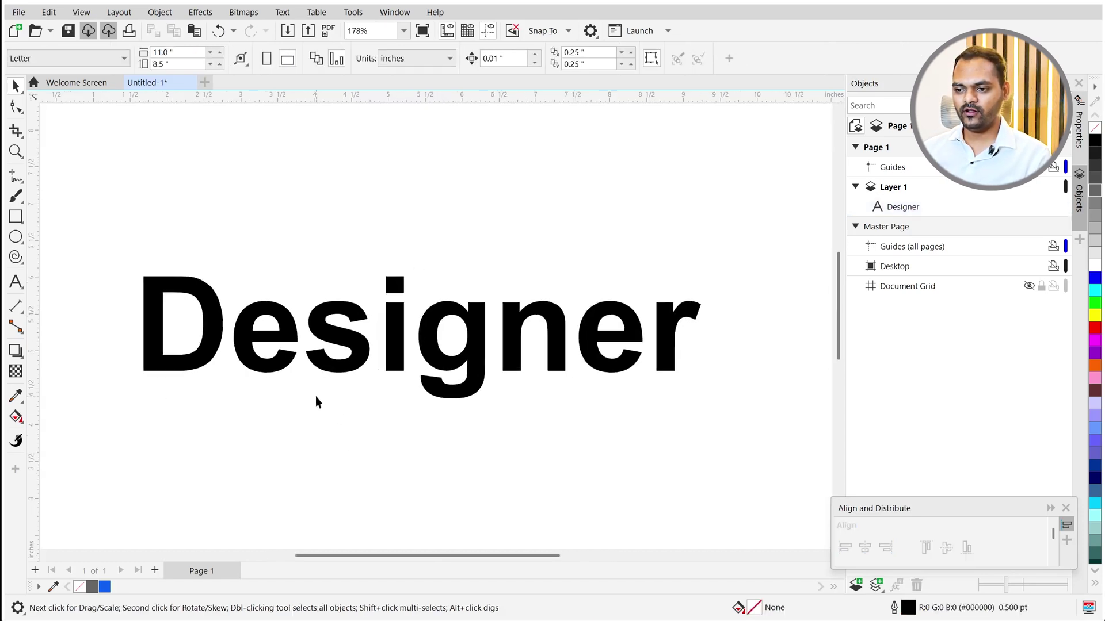
pyautogui.scroll(-1, 340, 321)
pyautogui.scroll(1, 339, 320)
pyautogui.click(338, 320)
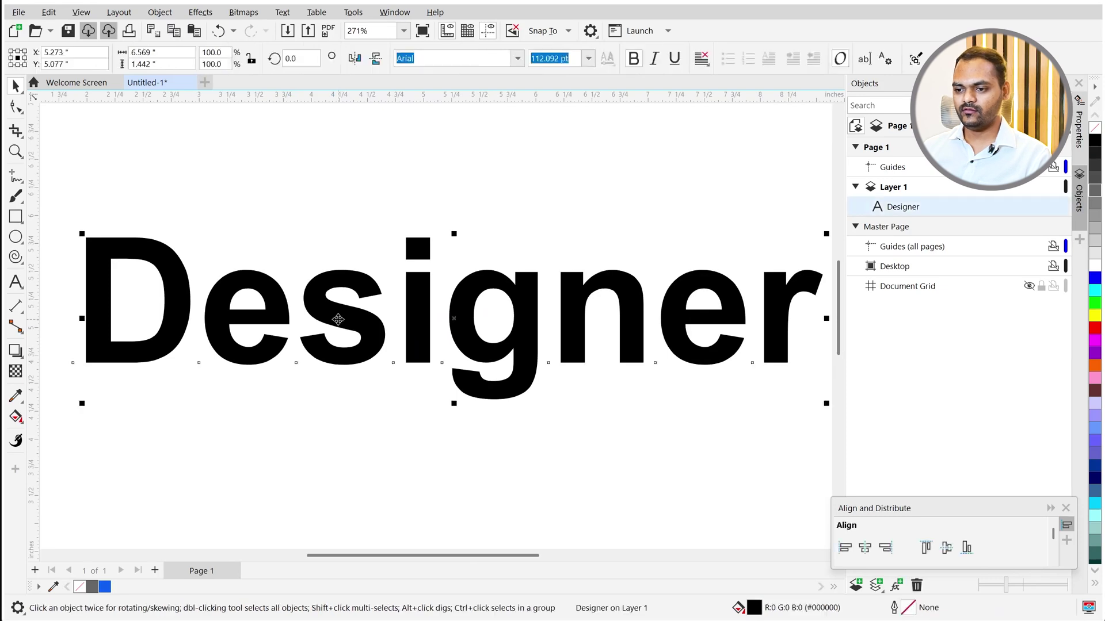
pyautogui.click(14, 353)
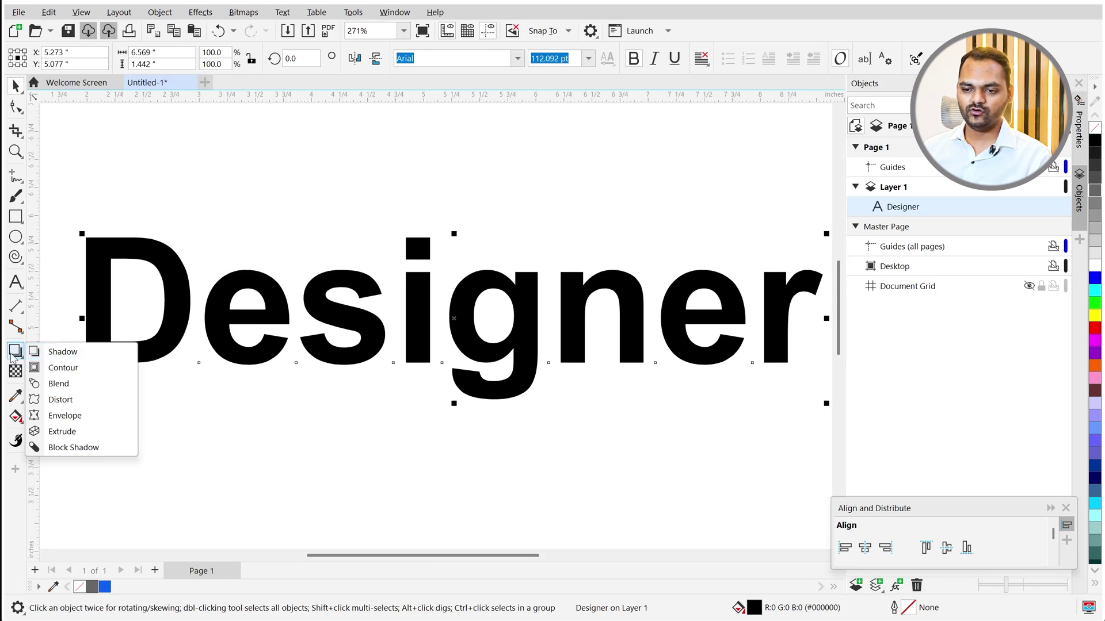
pyautogui.click(63, 352)
pyautogui.scroll(-4, 188, 366)
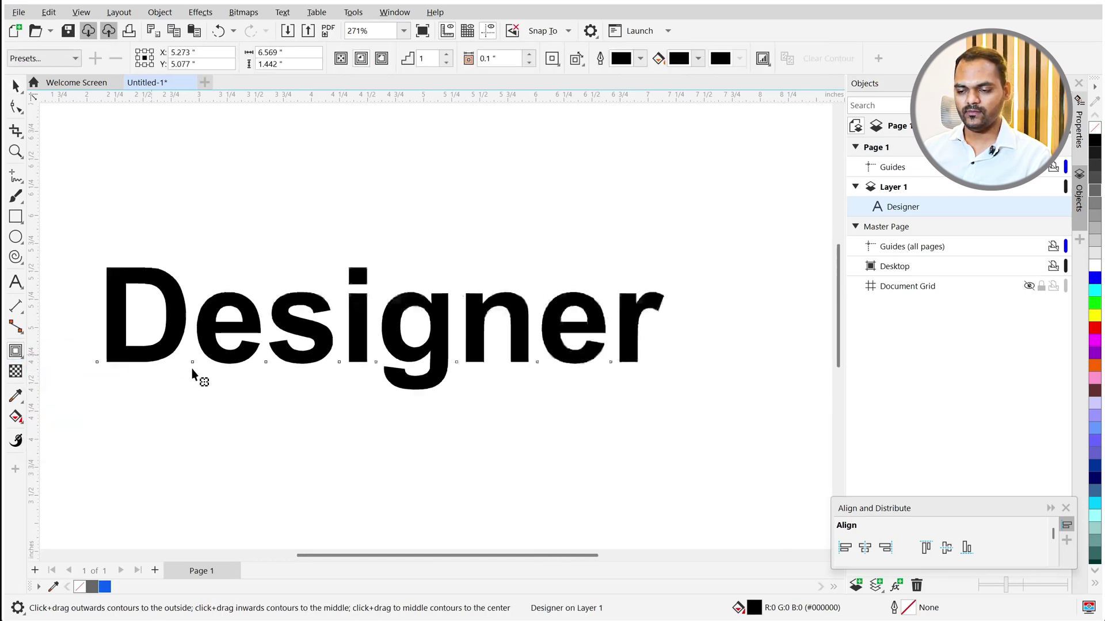
pyautogui.scroll(1, 209, 353)
pyautogui.scroll(-2, 350, 360)
pyautogui.scroll(3, 350, 361)
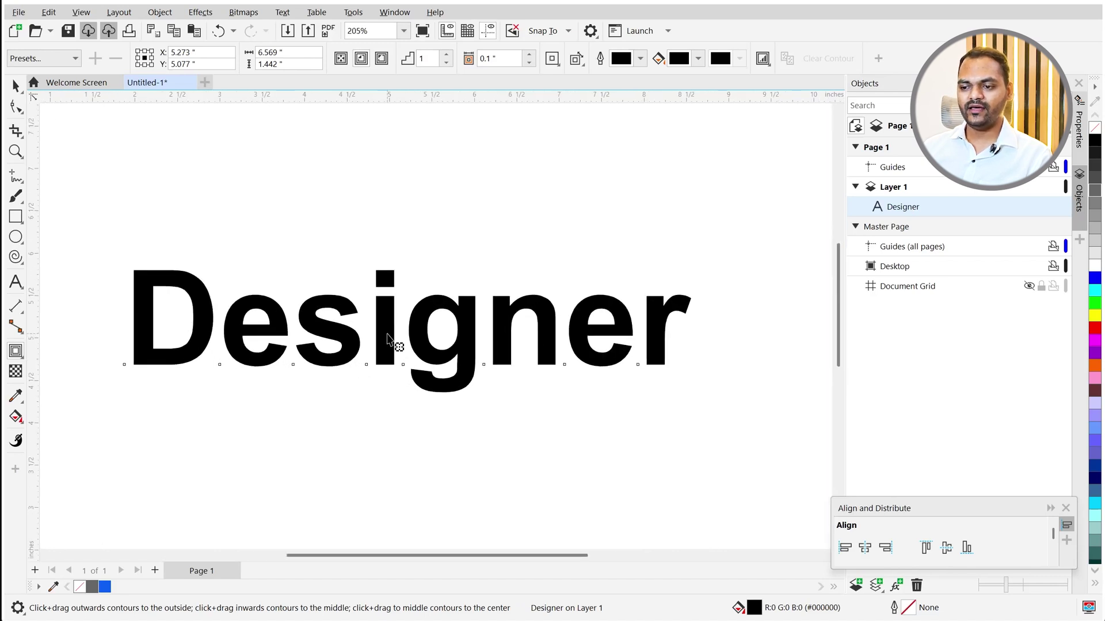
pyautogui.moveTo(387, 339); pyautogui.dragTo(388, 401)
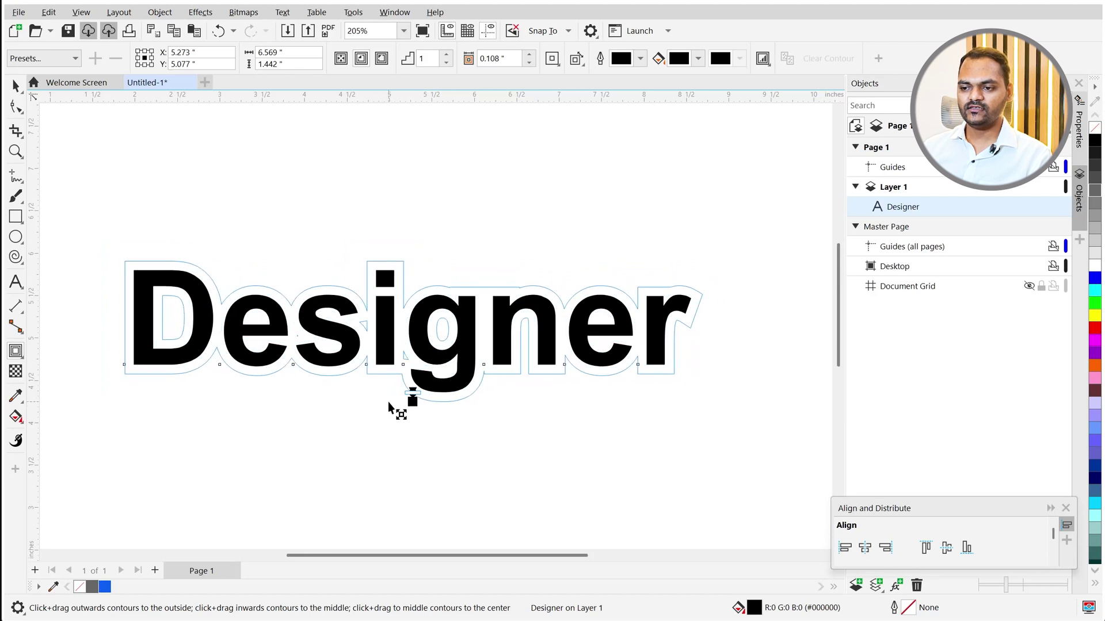
pyautogui.moveTo(387, 402); pyautogui.dragTo(387, 400)
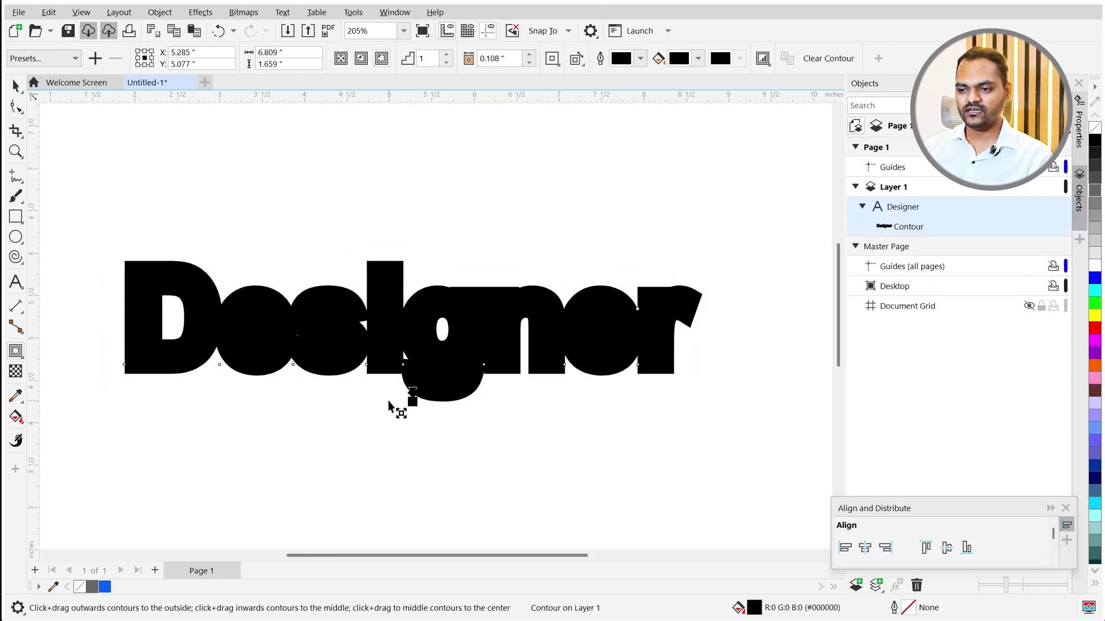
# Set the contour's fill colour to red, C 0, M 100, Y 100, K 0.
pyautogui.click(698, 58)
pyautogui.click(778, 126)
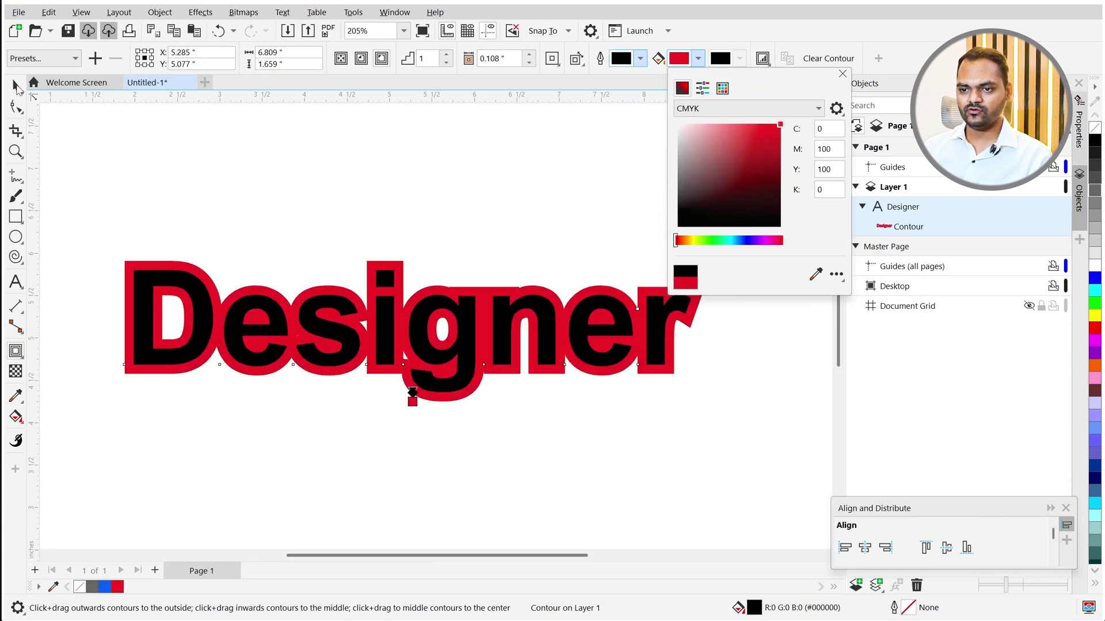
pyautogui.click(18, 89)
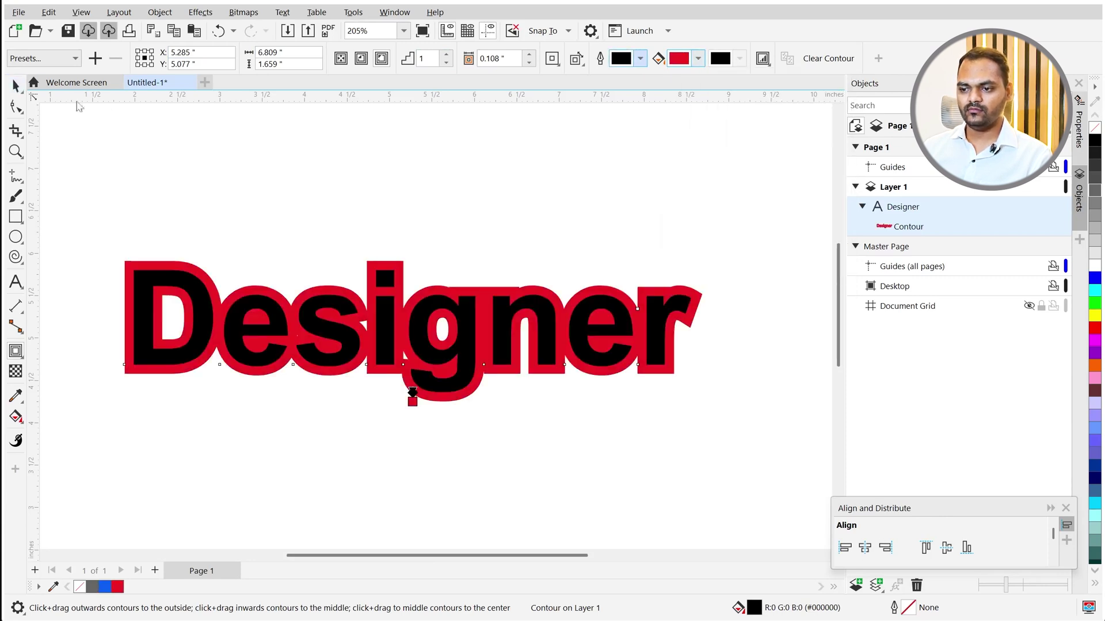
pyautogui.click(17, 89)
pyautogui.click(465, 256)
pyautogui.scroll(-1, 356, 340)
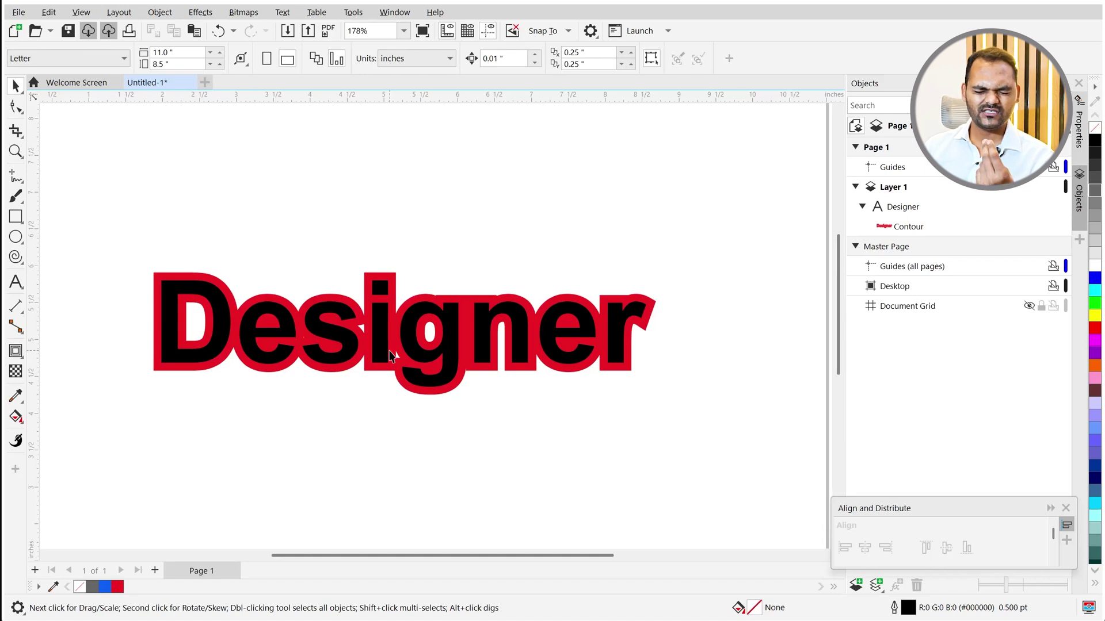
# Widen the red contour around the "Designer" text to an offset of about 0.844".
pyautogui.click(380, 341)
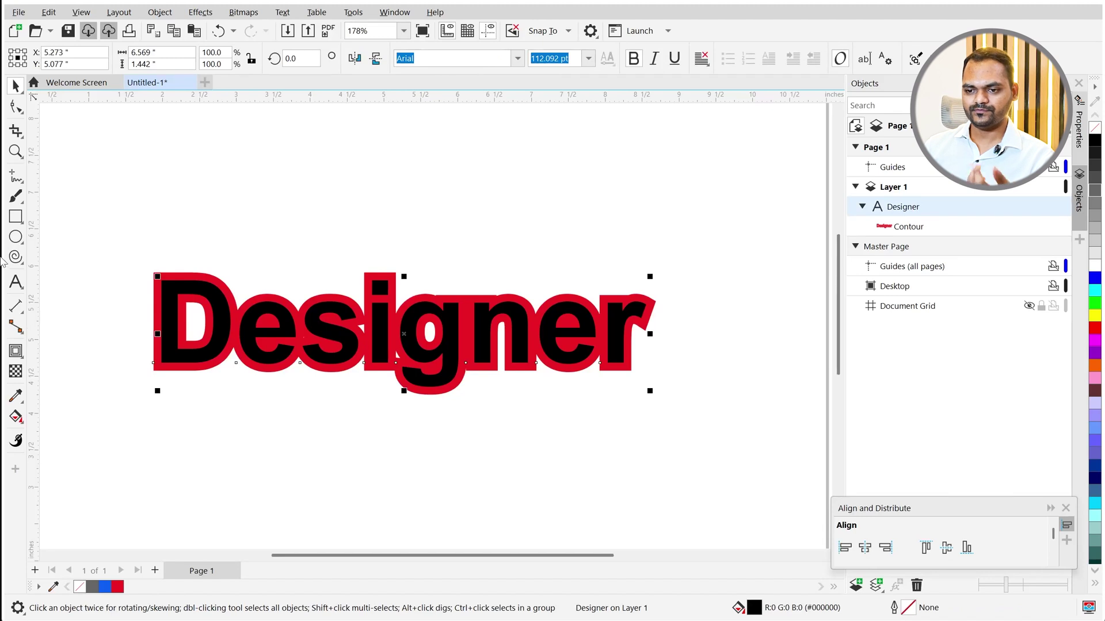
pyautogui.click(15, 351)
pyautogui.moveTo(404, 394); pyautogui.dragTo(407, 448)
pyautogui.press('space')
pyautogui.scroll(-1, 415, 419)
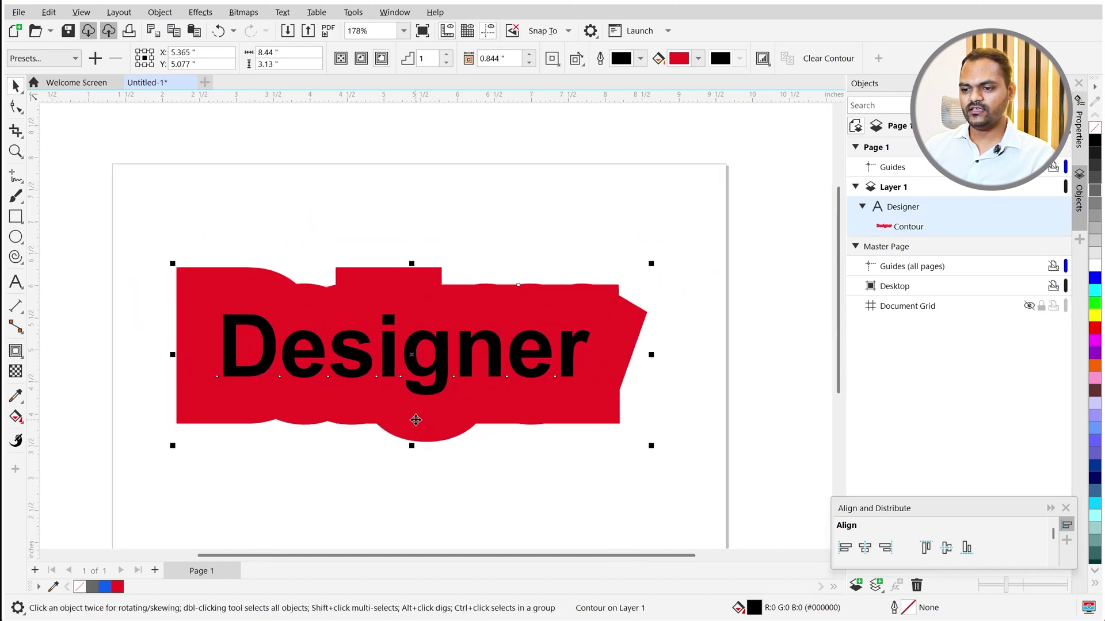
# Move the "Designer" text with its linked contour slightly up the page, to about X 5.367", Y 5.4".
pyautogui.click(608, 382)
pyautogui.scroll(1, 458, 389)
pyautogui.scroll(-1, 446, 389)
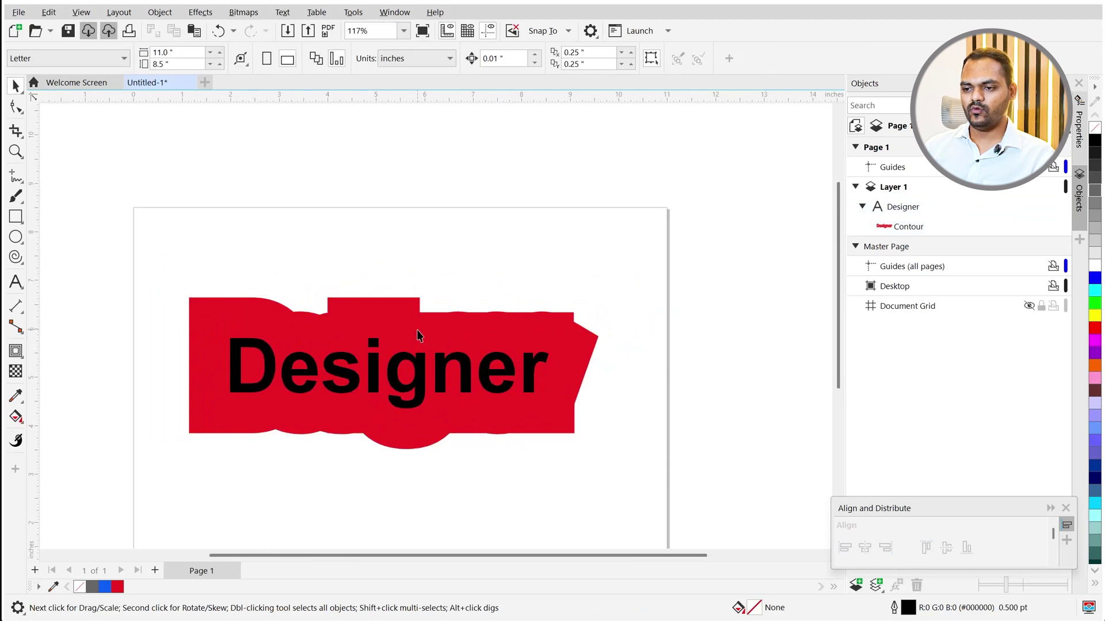
pyautogui.scroll(1, 417, 330)
pyautogui.click(417, 329)
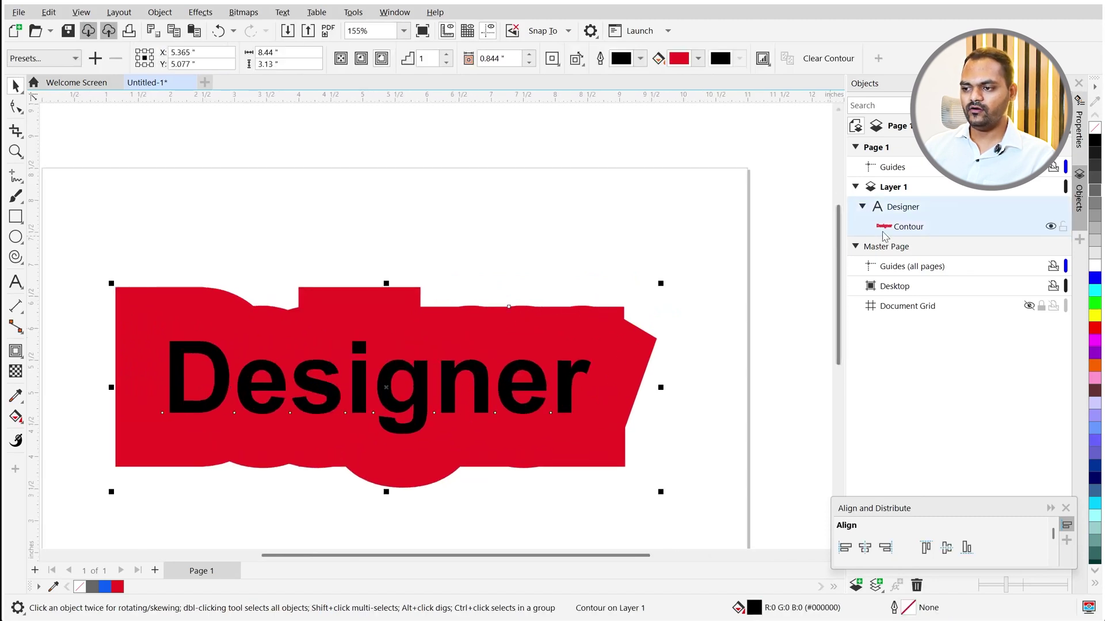
pyautogui.click(682, 255)
pyautogui.click(511, 397)
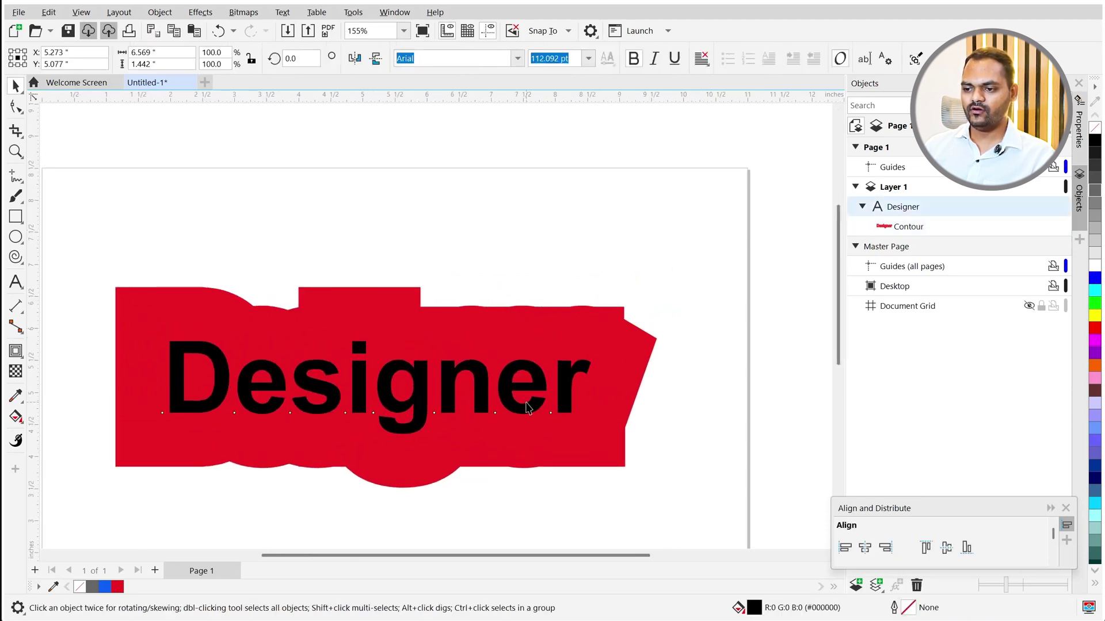
pyautogui.moveTo(514, 392); pyautogui.dragTo(508, 370)
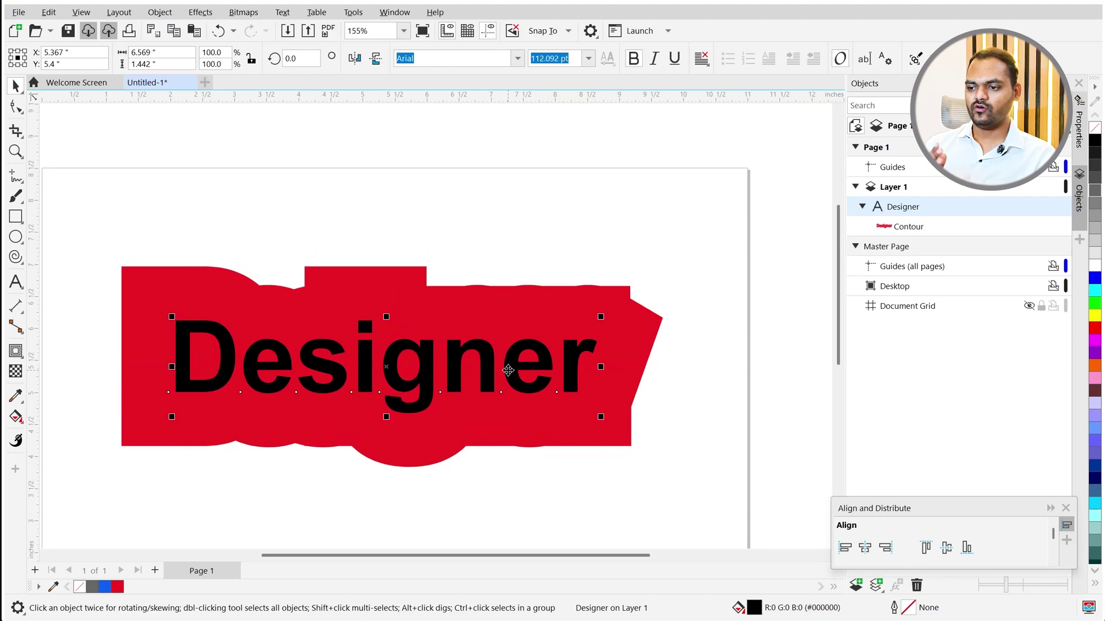
# Try breaking the red contour apart from the "Designer" text, and undo the separation.
pyautogui.scroll(-1, 469, 374)
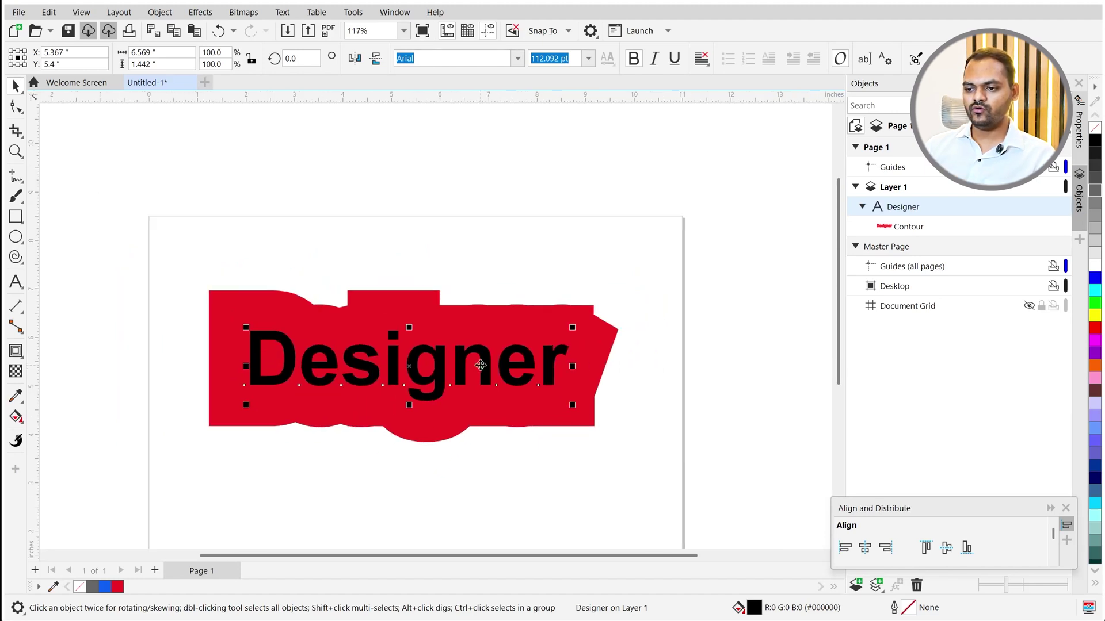
pyautogui.scroll(1, 443, 369)
pyautogui.scroll(-1, 486, 342)
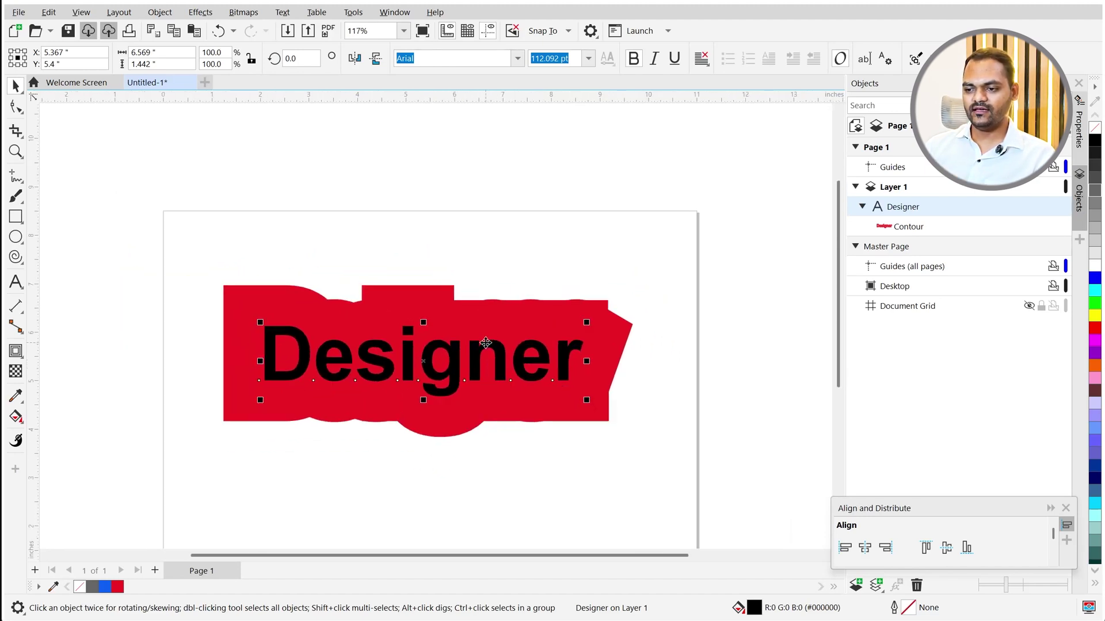
pyautogui.click(516, 454)
pyautogui.click(508, 340)
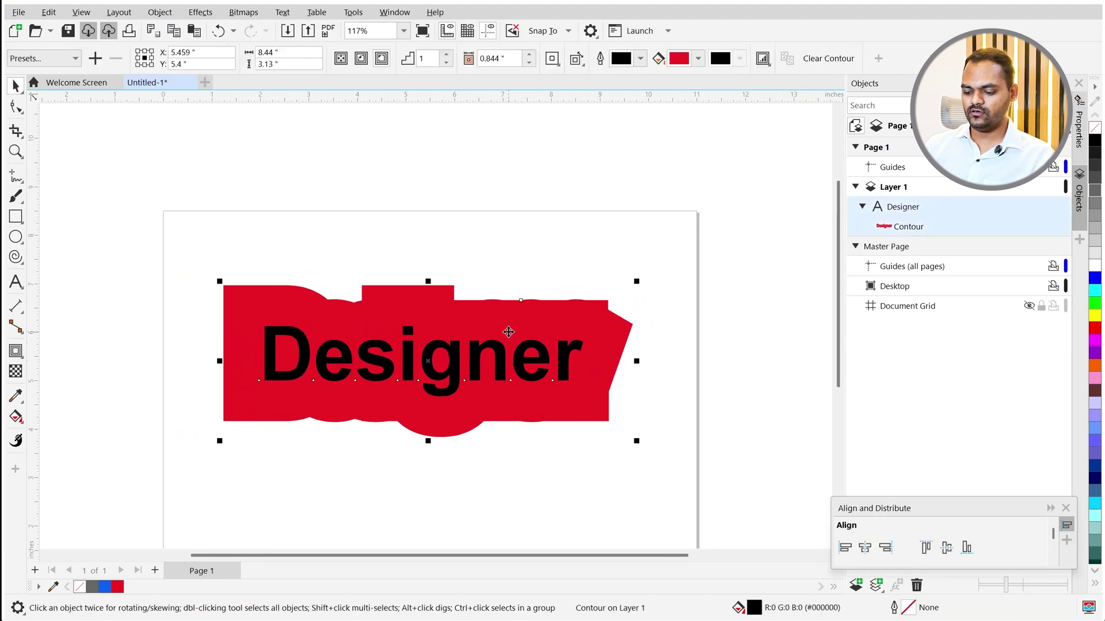
pyautogui.hotkey('ctrl', 'k')
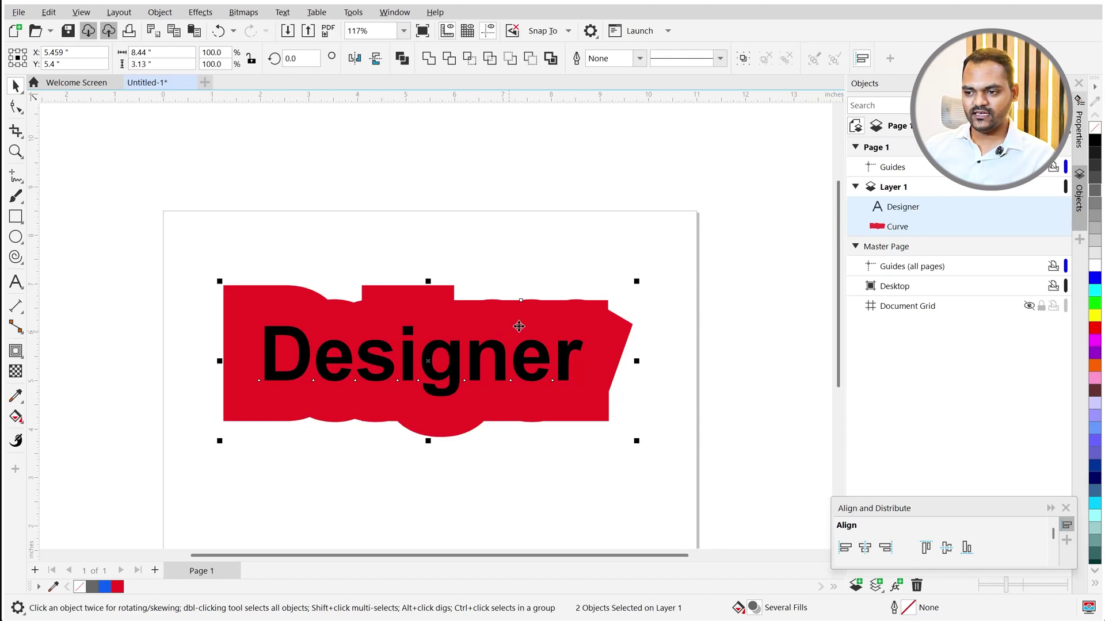
pyautogui.hotkey('ctrl', 'z')
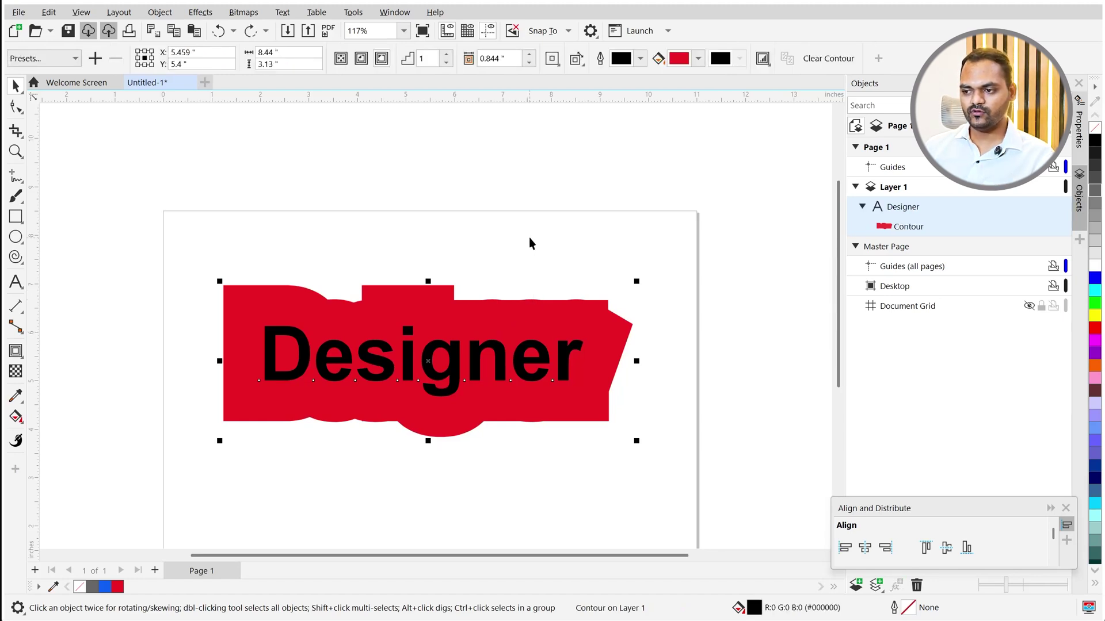
# Break the contour apart into a separate red curve, and test it by moving the curve upward and undoing that move.
pyautogui.click(530, 246)
pyautogui.click(539, 314)
pyautogui.click(528, 259)
pyautogui.click(512, 315)
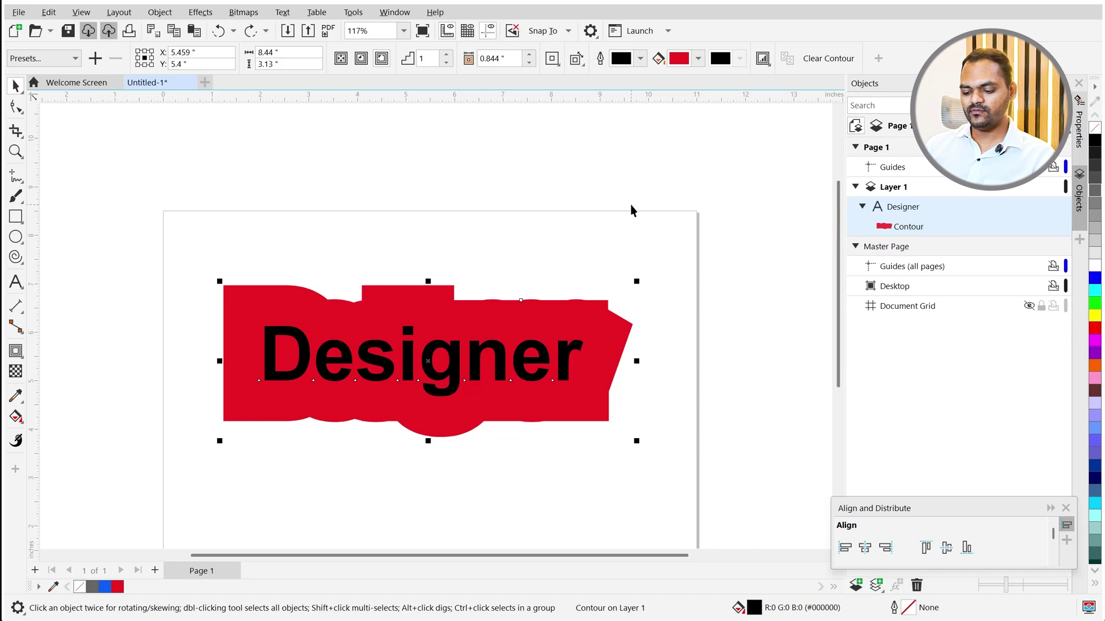
pyautogui.hotkey('ctrl', 'k')
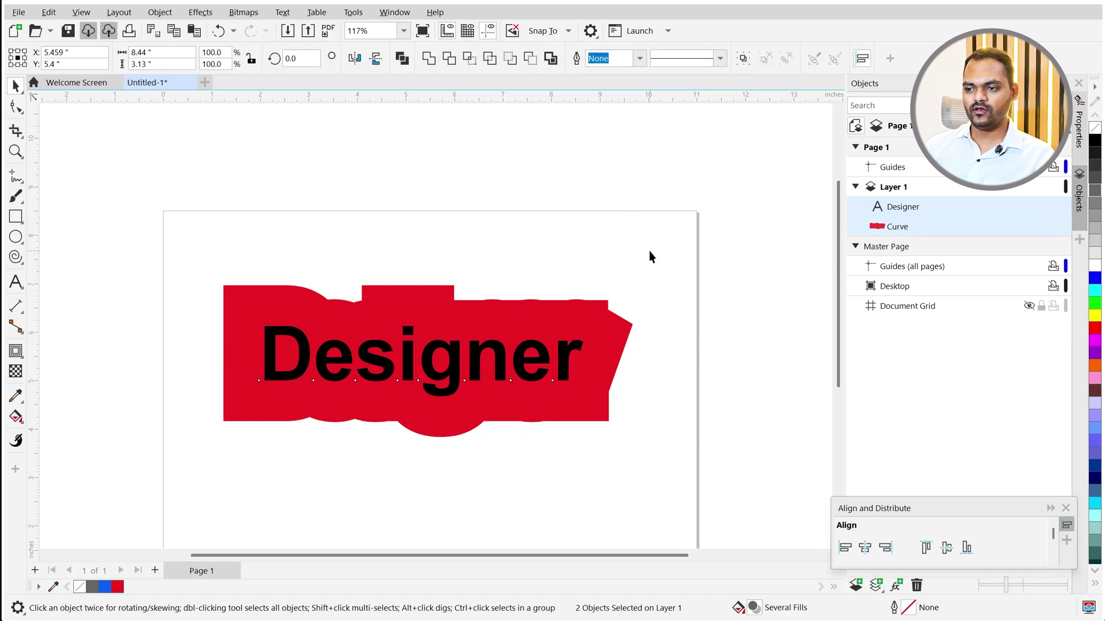
pyautogui.click(648, 253)
pyautogui.moveTo(557, 326); pyautogui.dragTo(584, 179)
pyautogui.hotkey('ctrl', 'z')
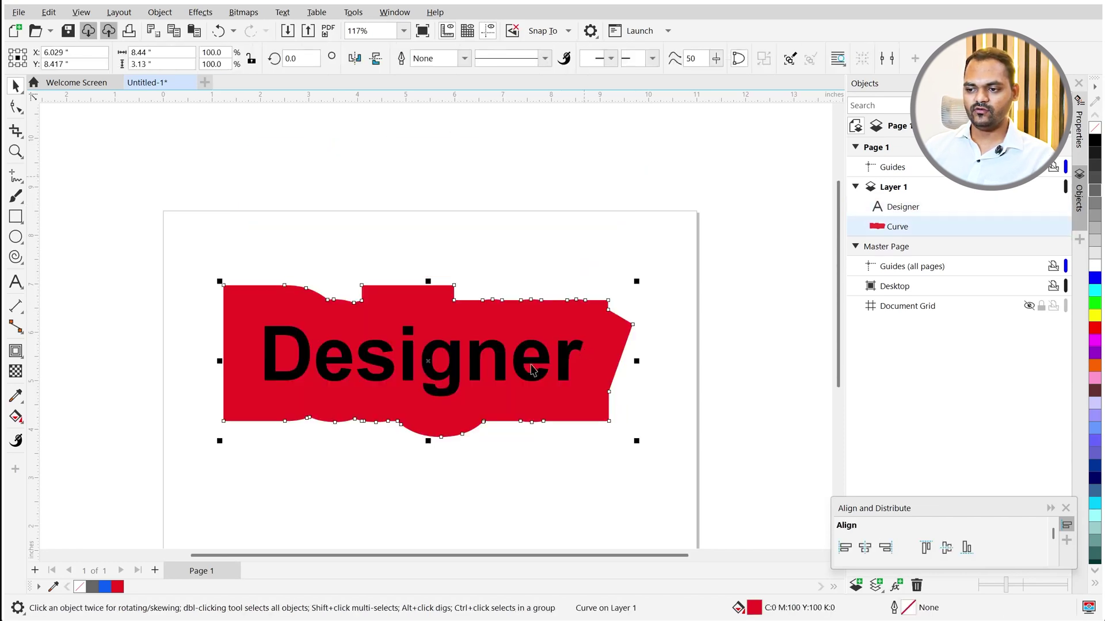
# Add a new one-step outward contour of about 0.565" to the "Designer" text, inside the separate red curve.
pyautogui.click(503, 351)
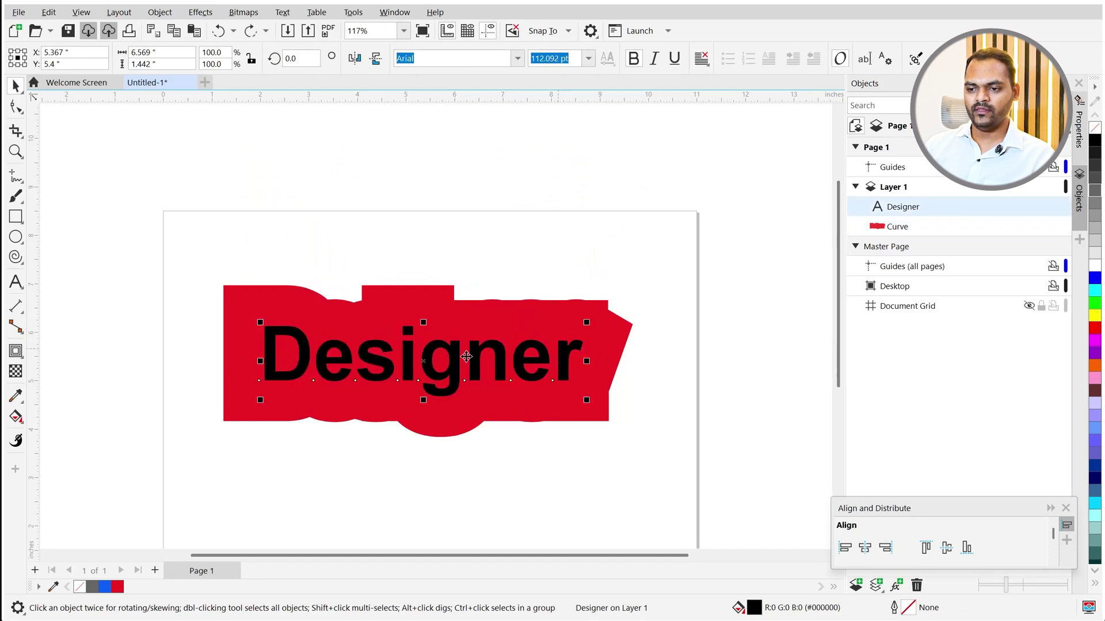
pyautogui.click(16, 351)
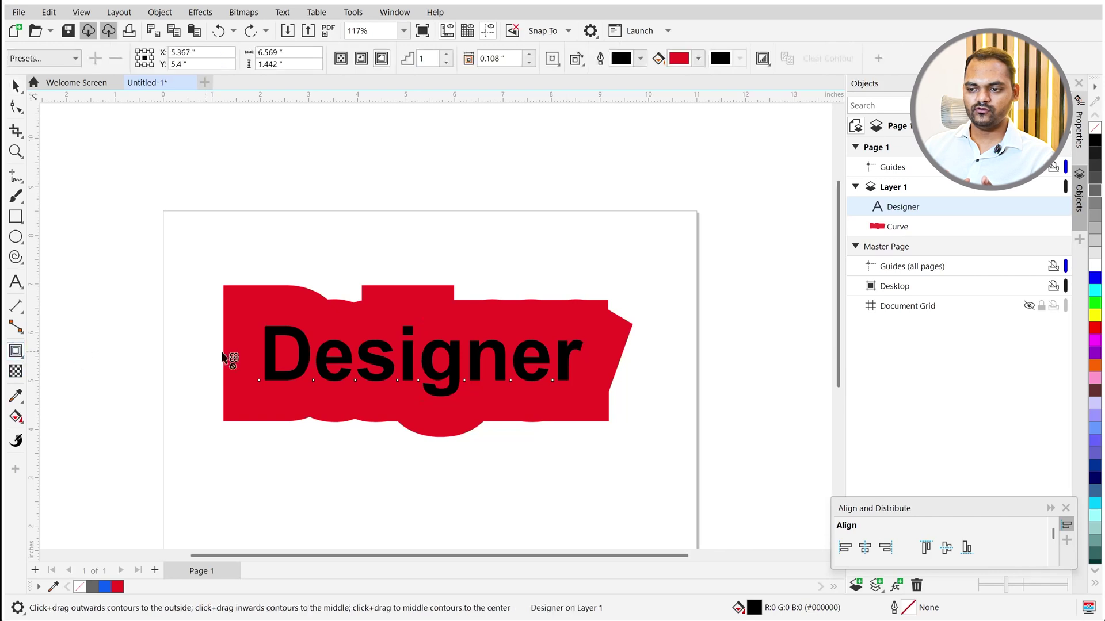
pyautogui.scroll(3, 403, 371)
pyautogui.moveTo(424, 364); pyautogui.dragTo(474, 467)
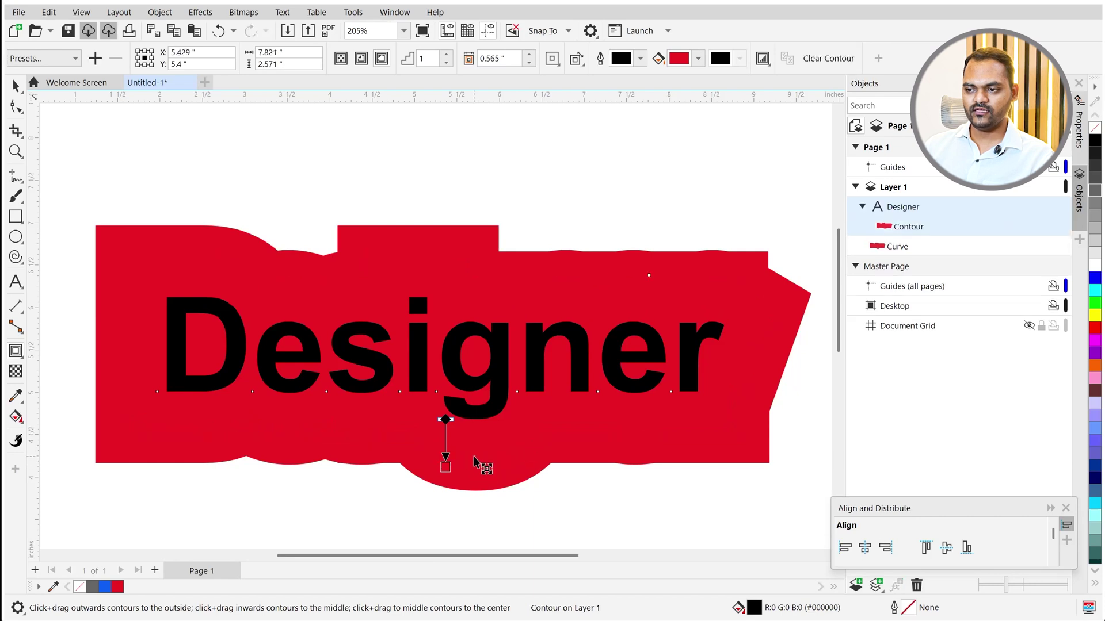
# Set the "Designer" text's contour fill to orange, C 0, M 49, Y 100, K 0, and deselect everything.
pyautogui.click(700, 58)
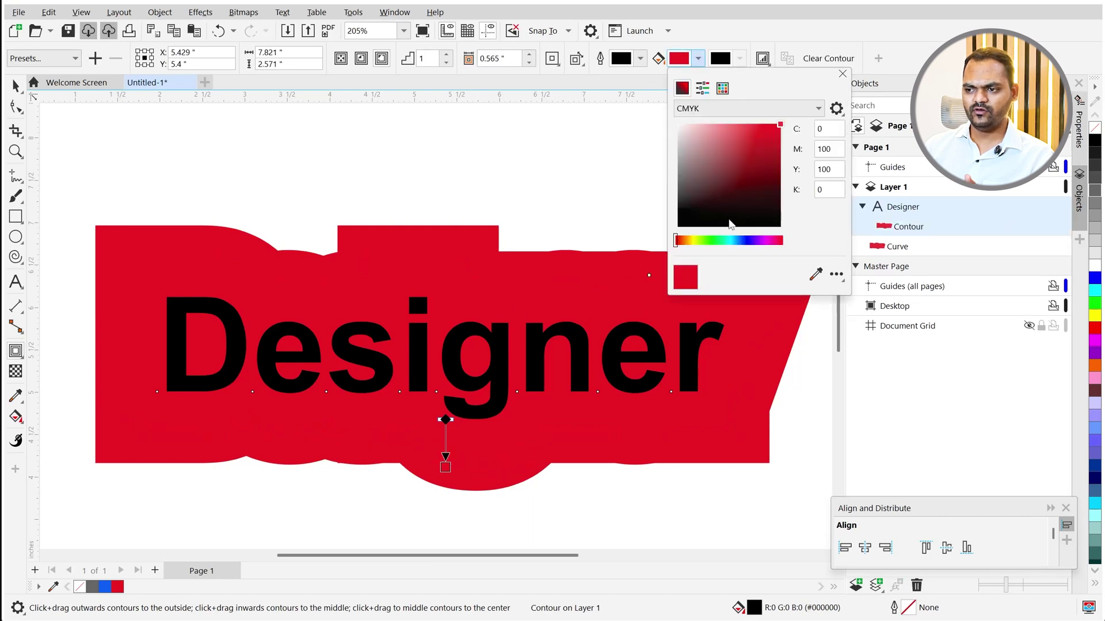
pyautogui.click(687, 242)
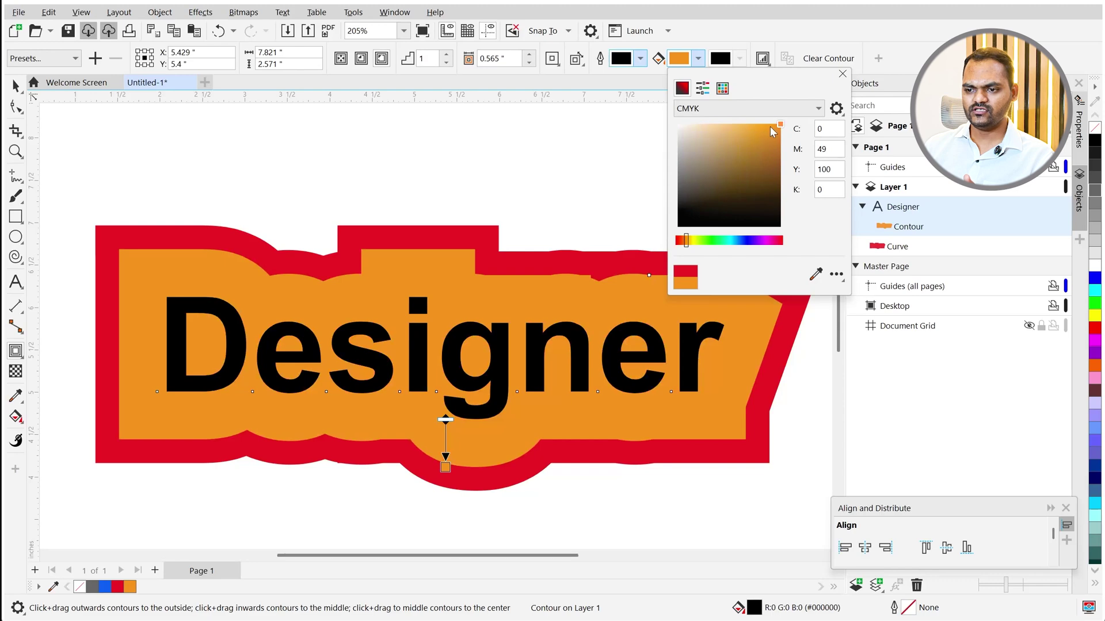
pyautogui.click(453, 341)
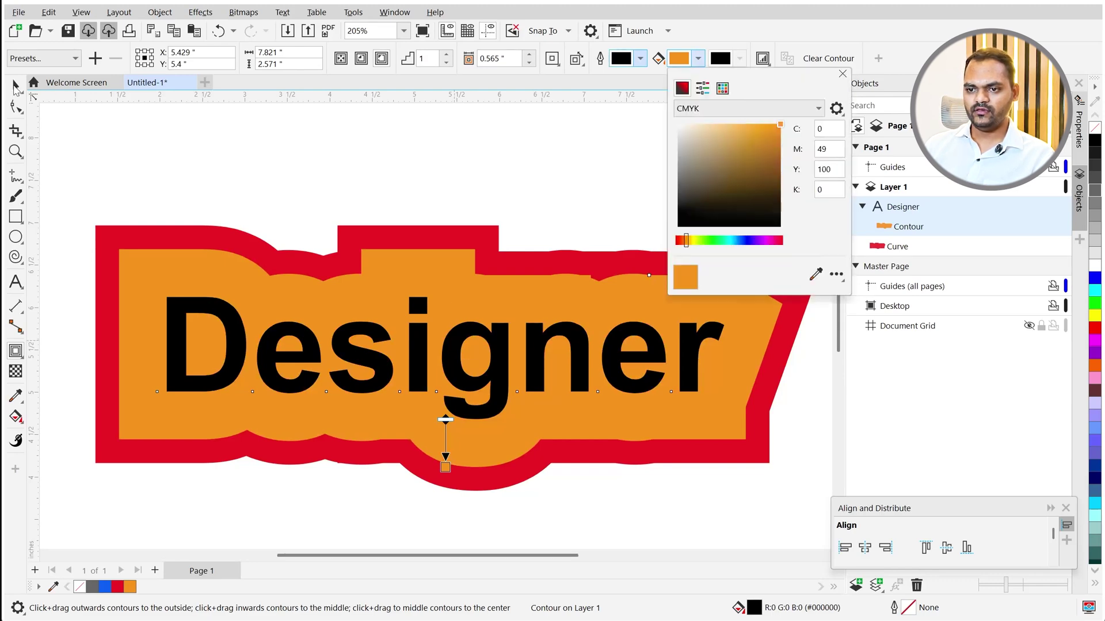
pyautogui.click(15, 86)
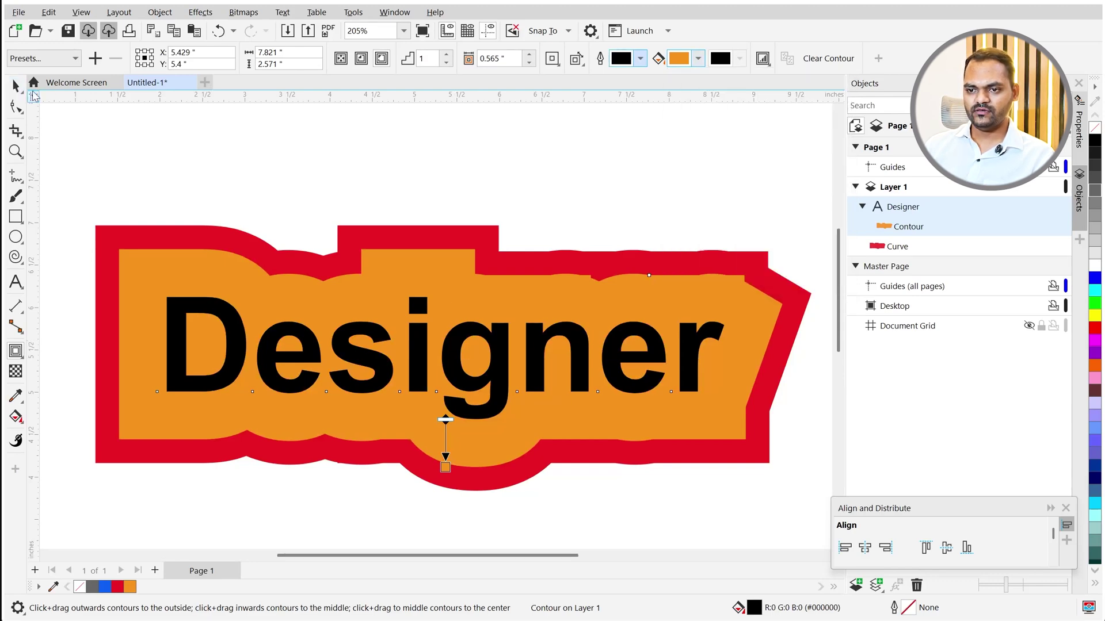
pyautogui.click(15, 85)
pyautogui.click(245, 194)
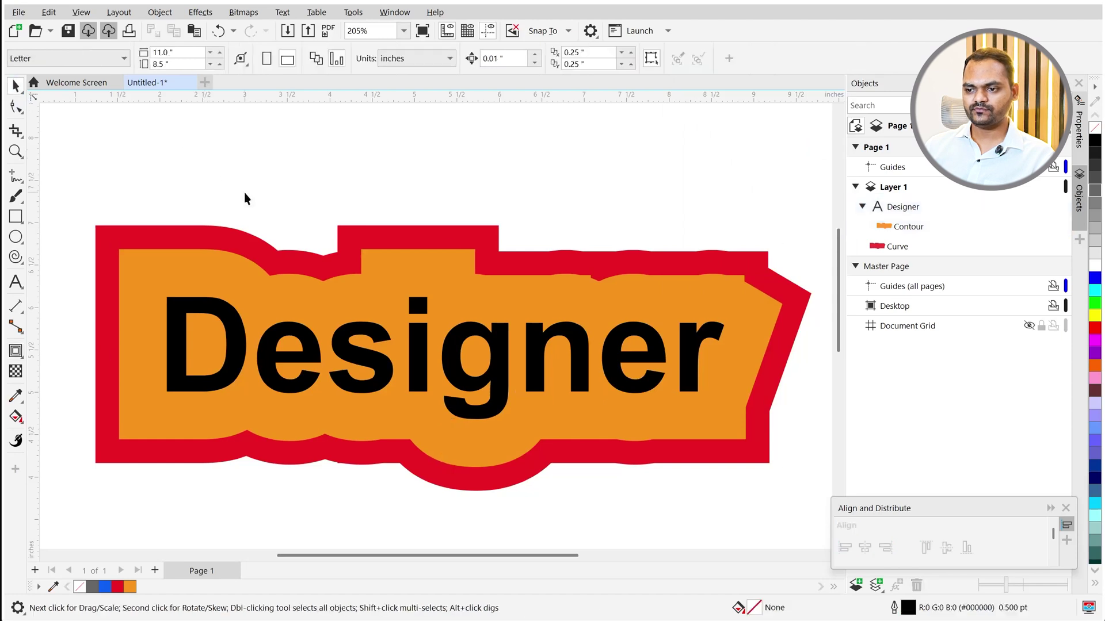
# Break the orange contour apart from the "Designer" text into its own curve, and test it by moving the curve up and undoing that.
pyautogui.click(343, 351)
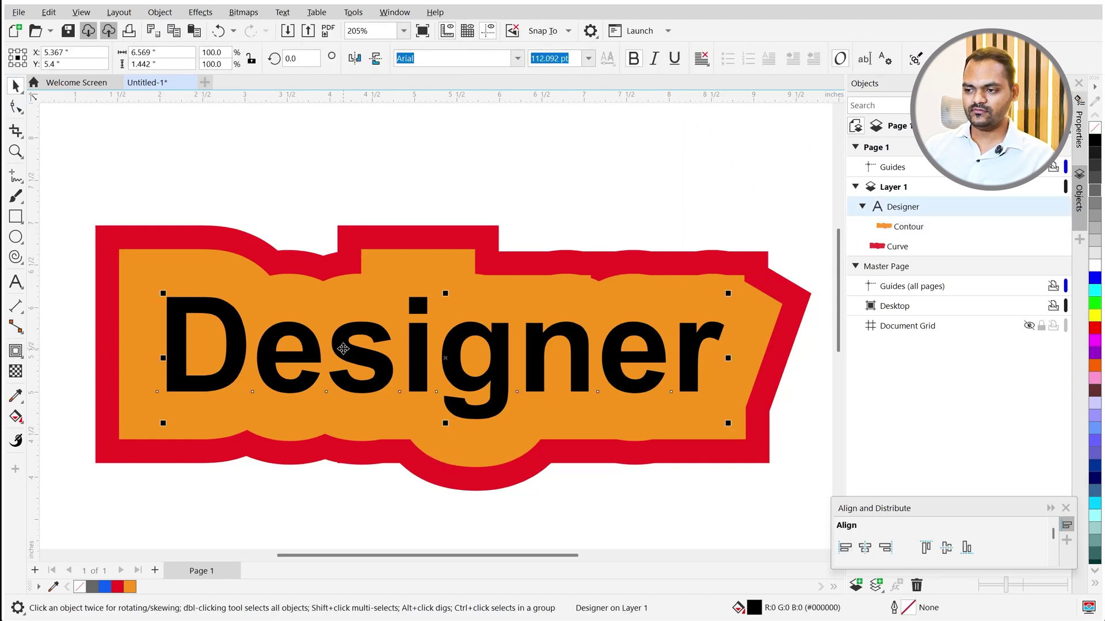
pyautogui.click(932, 229)
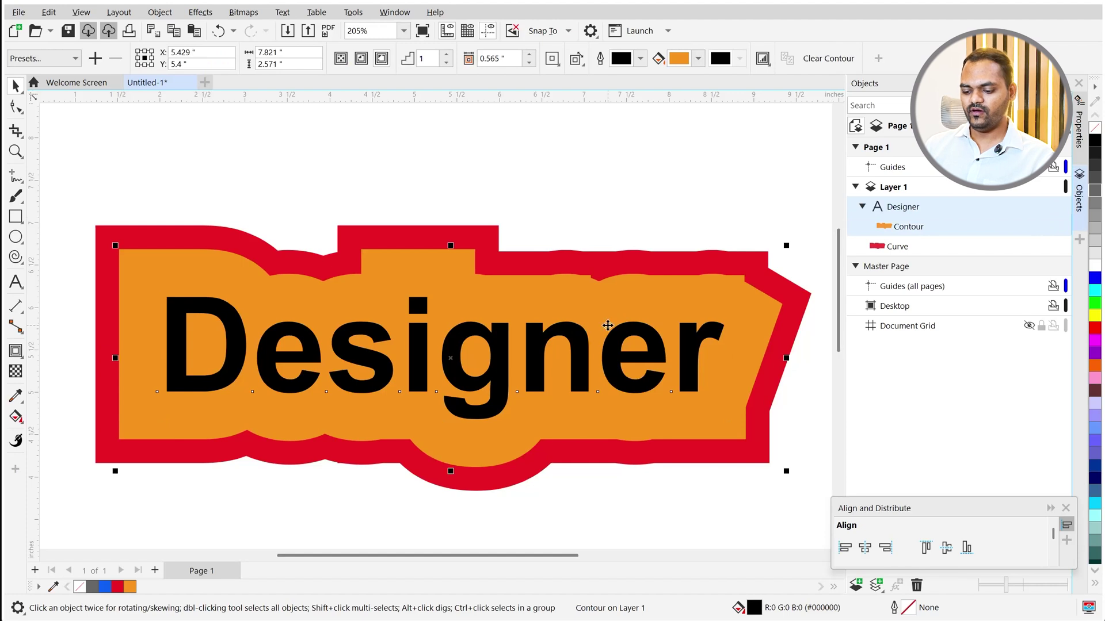
pyautogui.hotkey('ctrl', 'k')
pyautogui.click(585, 339)
pyautogui.moveTo(584, 338); pyautogui.dragTo(626, 229)
pyautogui.hotkey('ctrl', 'z')
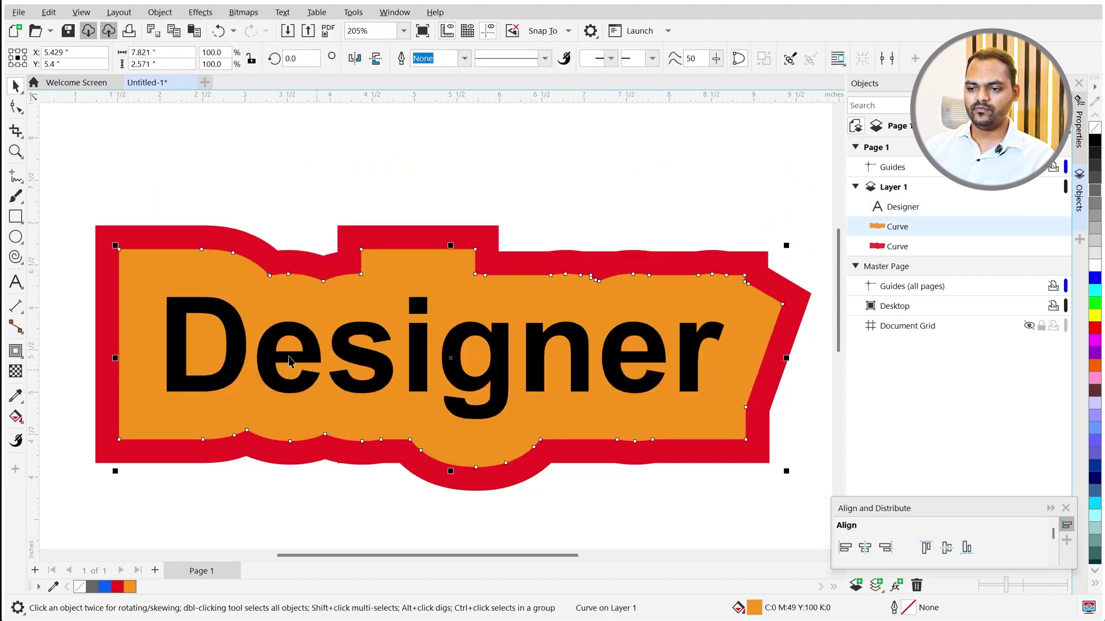
# Add a new one-step outward contour of about 0.275" to the "Designer" text, inside the orange curve.
pyautogui.click(269, 354)
pyautogui.click(16, 352)
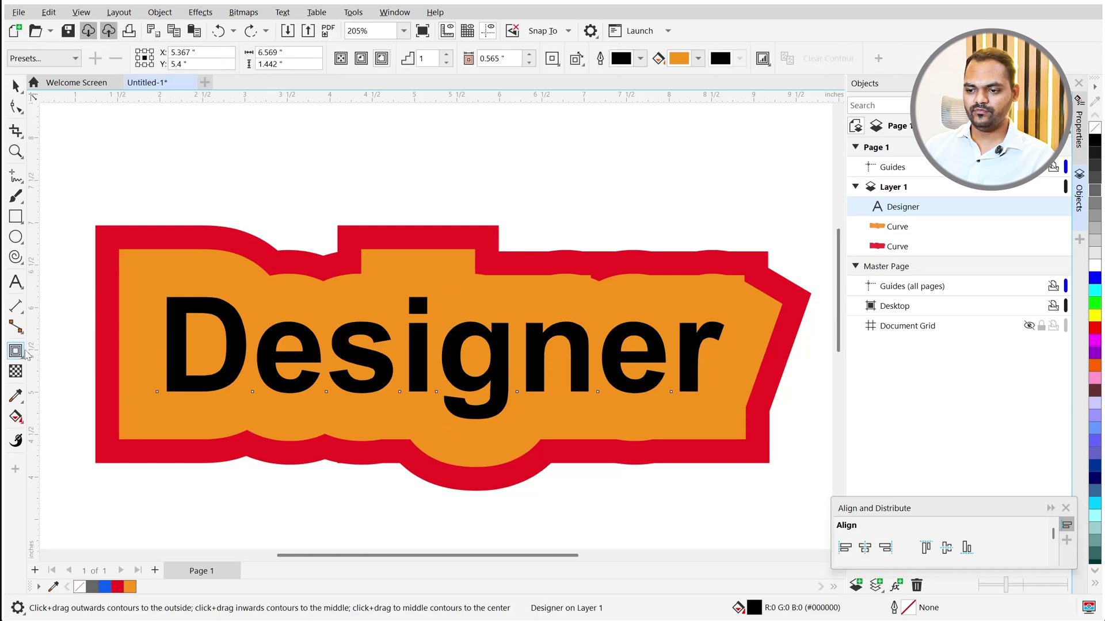
pyautogui.moveTo(418, 362); pyautogui.dragTo(424, 381)
pyautogui.moveTo(425, 418); pyautogui.dragTo(452, 443)
pyautogui.hotkey('ctrl', 'z')
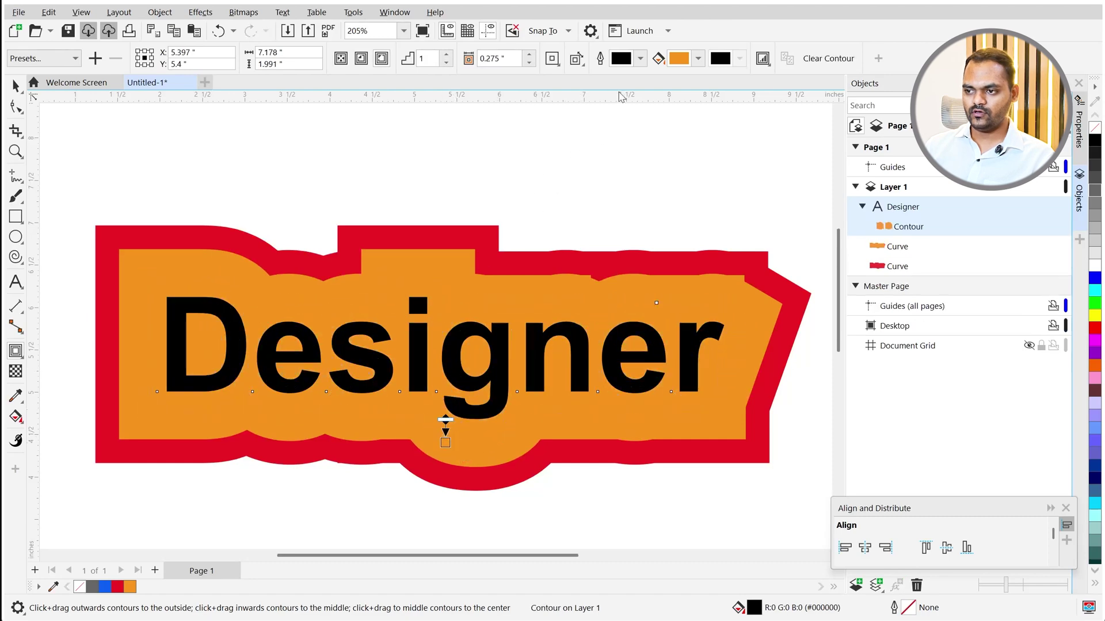
# Set the inner contour's fill to yellow, about C 2, M 11, Y 100, K 0, and deselect everything.
pyautogui.click(697, 59)
pyautogui.moveTo(690, 243); pyautogui.dragTo(691, 244)
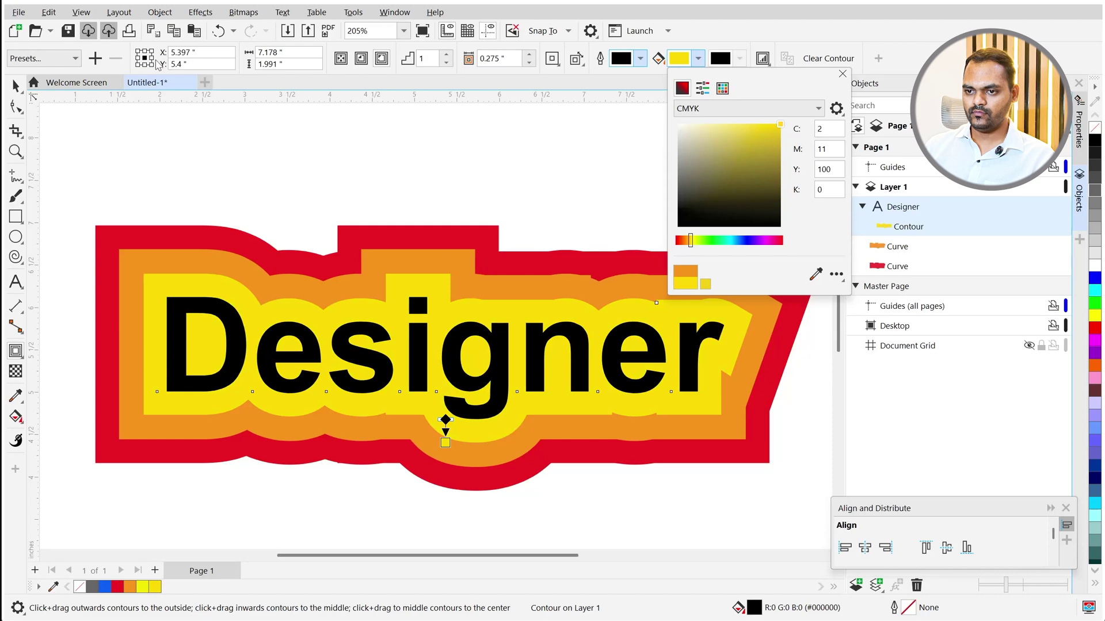
pyautogui.click(12, 85)
pyautogui.click(13, 85)
pyautogui.click(138, 138)
# Examine the layered yellow, orange and red contours around the "Designer" text, overall and close up.
pyautogui.scroll(-1, 420, 360)
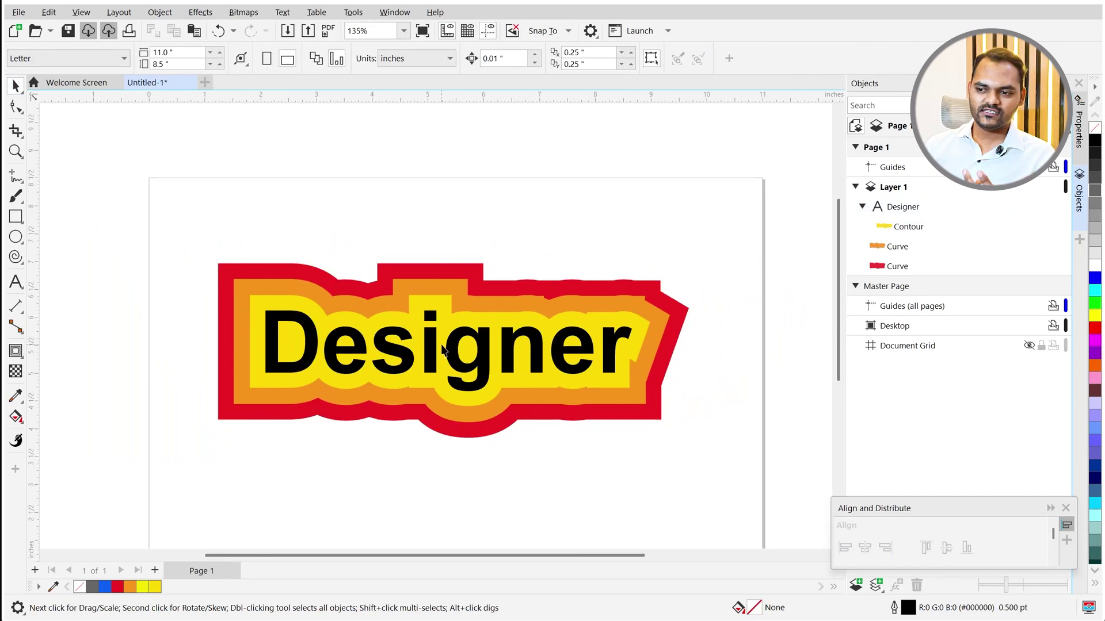
pyautogui.scroll(-1, 456, 351)
pyautogui.scroll(1, 457, 351)
pyautogui.scroll(2, 457, 351)
pyautogui.scroll(-4, 457, 352)
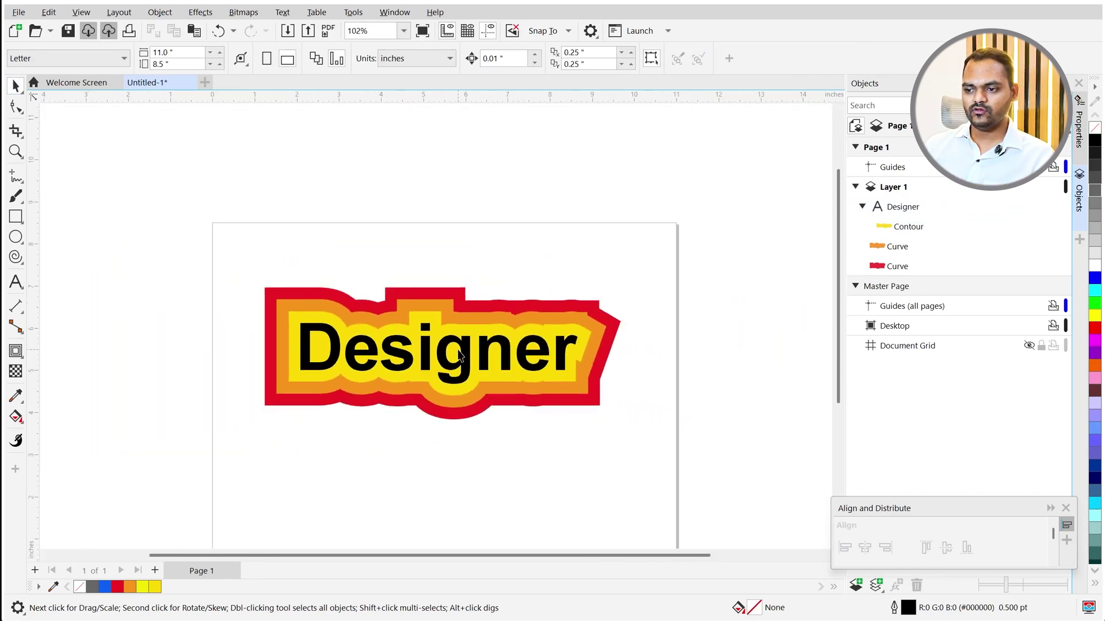
pyautogui.scroll(4, 459, 354)
pyautogui.scroll(-4, 465, 355)
pyautogui.scroll(4, 495, 347)
# Delete the separate orange and red curves, keeping only the "Designer" text with its yellow contour.
pyautogui.moveTo(529, 257); pyautogui.dragTo(523, 293)
pyautogui.click(521, 289)
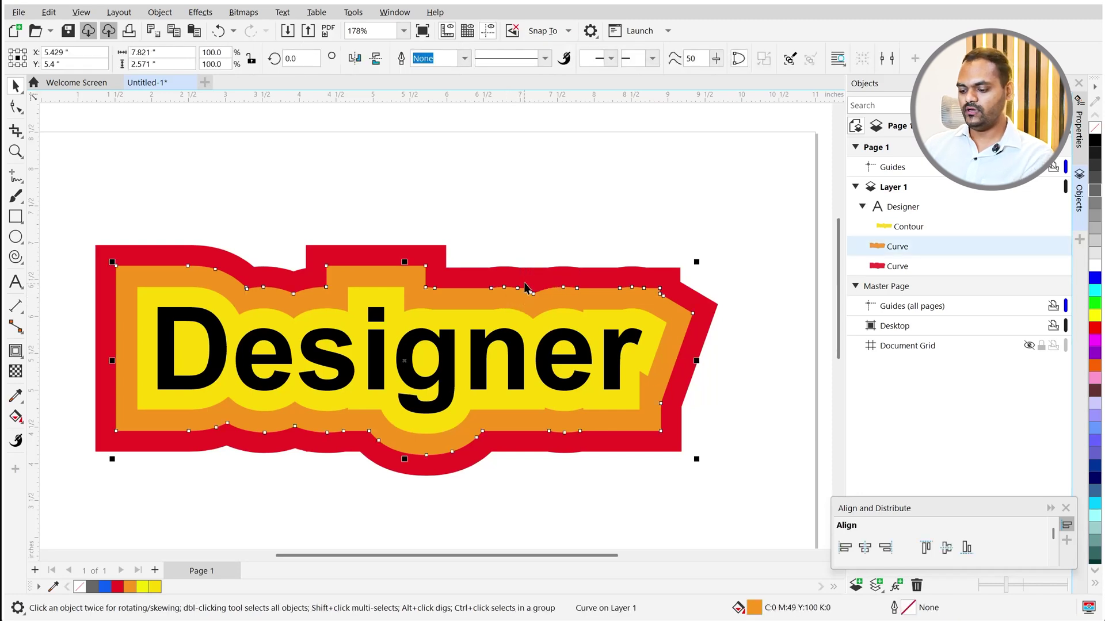
pyautogui.press('Delete')
pyautogui.click(531, 273)
pyautogui.press('Delete')
# Move the "Designer" text with its yellow contour slightly up the page, to about X 5.34", Y 5.675".
pyautogui.click(519, 315)
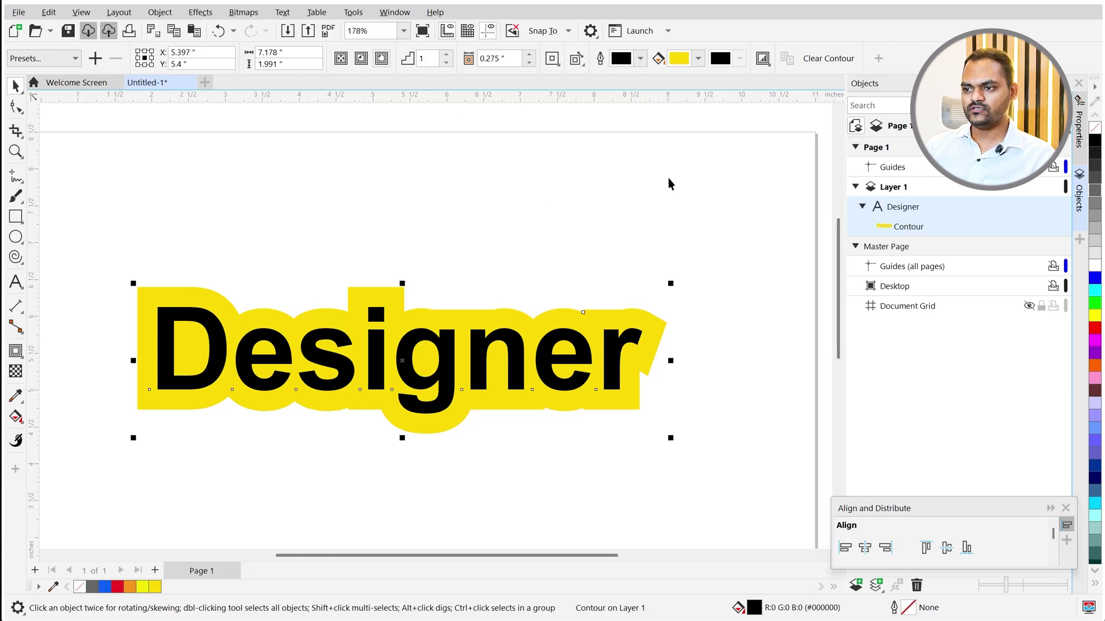
pyautogui.scroll(-1, 328, 348)
pyautogui.scroll(2, 350, 317)
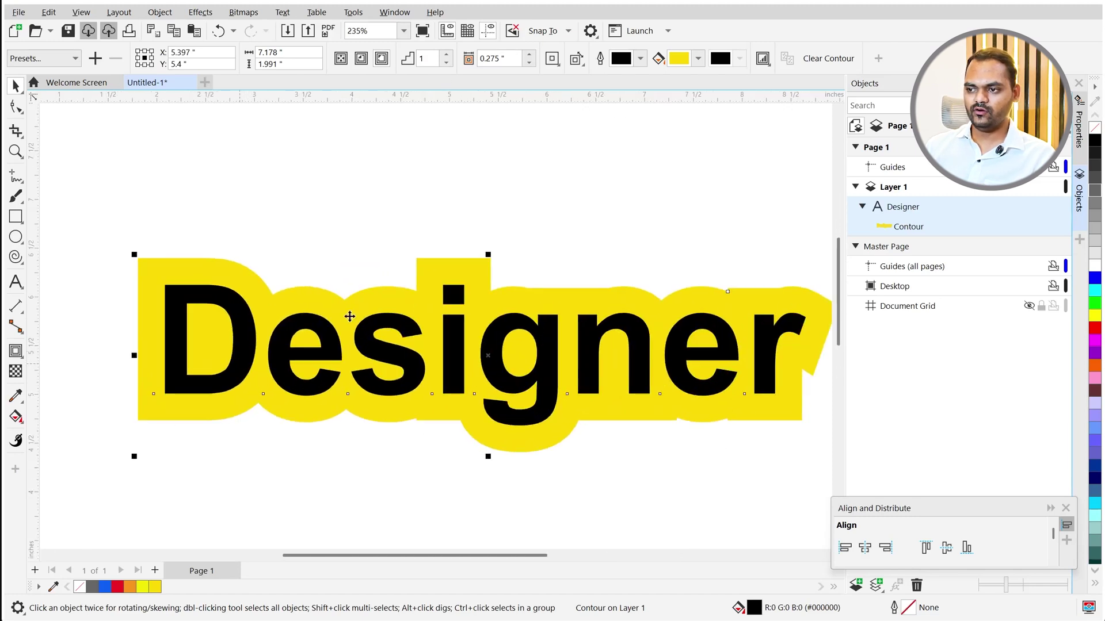
pyautogui.scroll(-3, 455, 299)
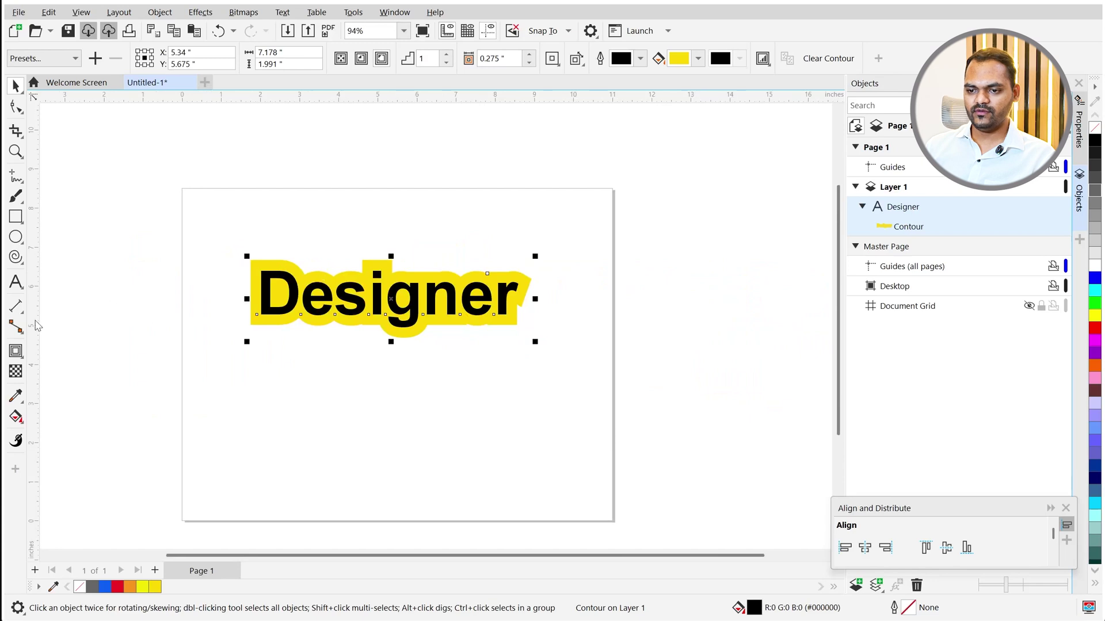
# Draw a large square below the "Designer" text and two smaller rectangles overlapping its right and left sides.
pyautogui.click(14, 282)
pyautogui.scroll(1, 124, 350)
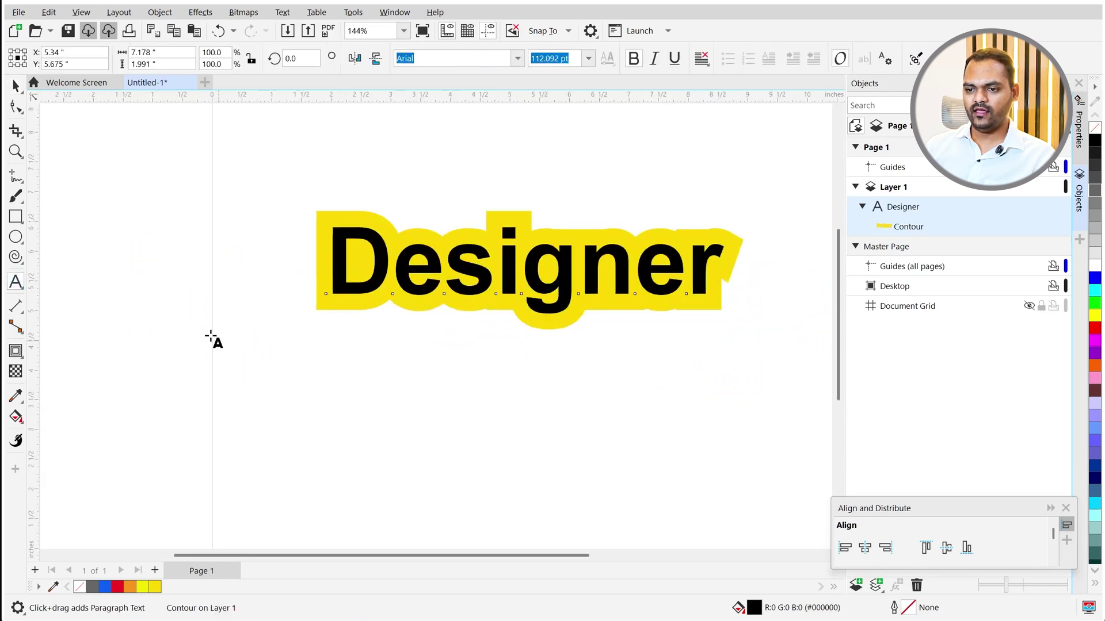
pyautogui.click(18, 218)
pyautogui.click(50, 218)
pyautogui.moveTo(363, 401); pyautogui.dragTo(495, 532)
pyautogui.scroll(-2, 253, 270)
pyautogui.scroll(4, 310, 365)
pyautogui.moveTo(436, 303); pyautogui.dragTo(580, 392)
pyautogui.moveTo(174, 312); pyautogui.dragTo(351, 379)
pyautogui.scroll(-6, 348, 395)
# Fill the three overlapping rectangles with grey #B3B3B3 and weld them into one shape.
pyautogui.press('space')
pyautogui.moveTo(174, 283)
pyautogui.mouseDown()
pyautogui.moveTo(443, 437)
pyautogui.moveTo(499, 438)
pyautogui.mouseUp()
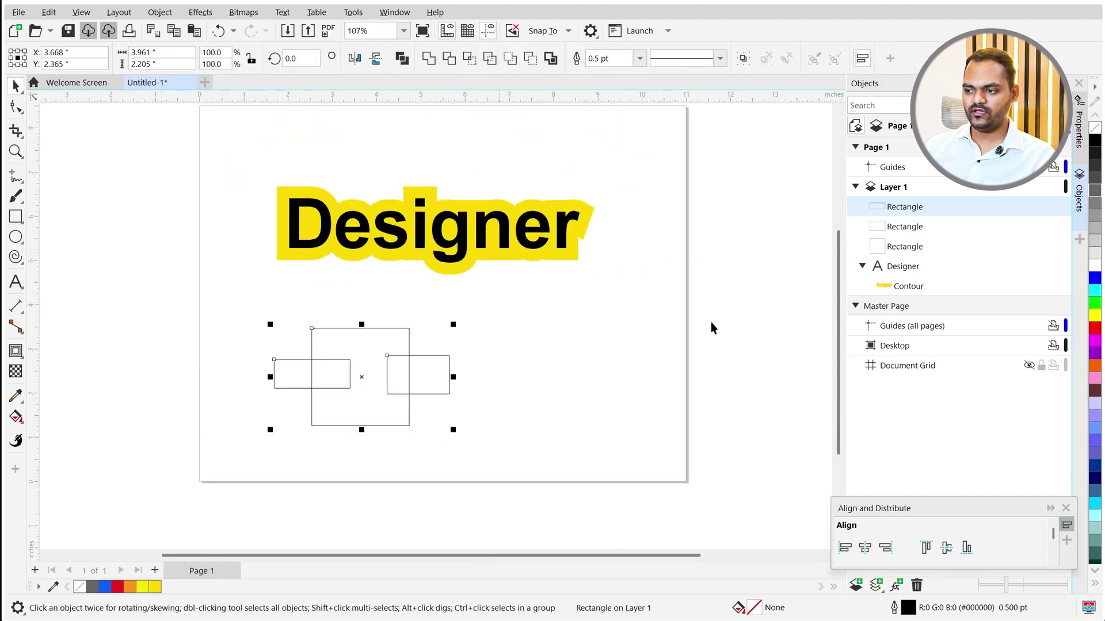
pyautogui.click(1095, 236)
pyautogui.click(429, 59)
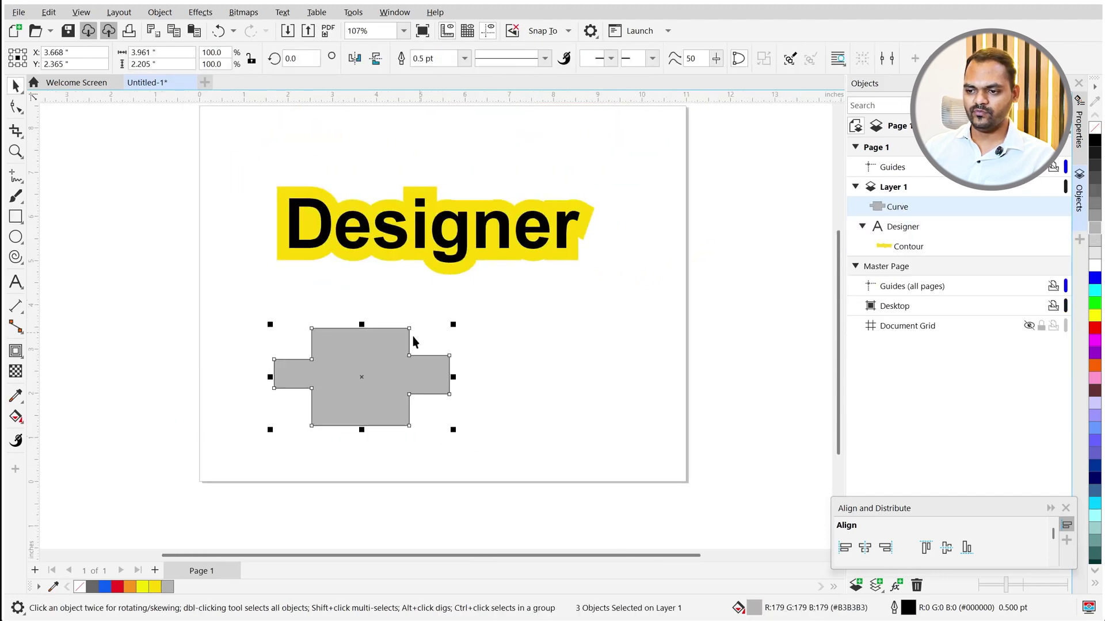
# Add a one-step outward contour of about 0.243" around the grey welded shape.
pyautogui.scroll(2, 320, 382)
pyautogui.scroll(1, 296, 434)
pyautogui.click(559, 363)
pyautogui.click(371, 371)
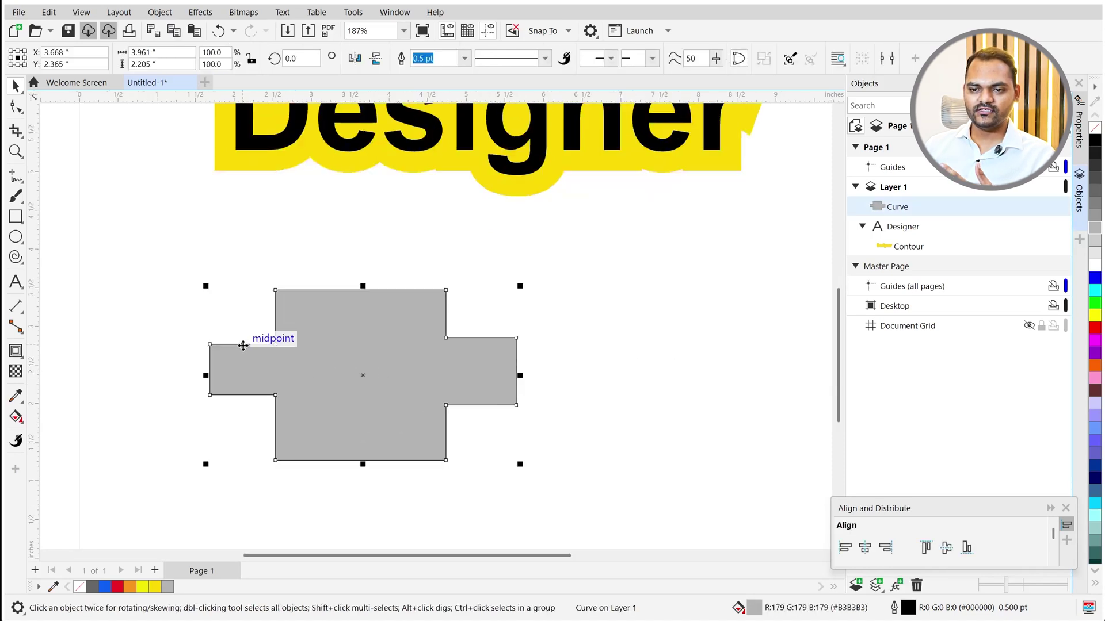
pyautogui.click(15, 351)
pyautogui.moveTo(354, 358); pyautogui.dragTo(408, 464)
pyautogui.click(589, 364)
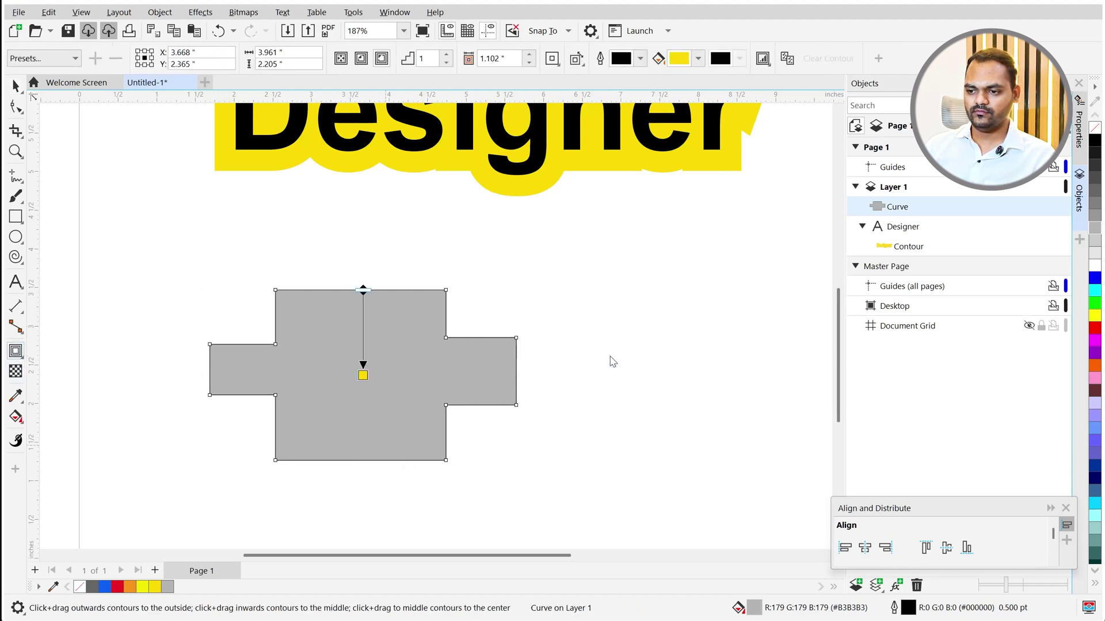
pyautogui.moveTo(367, 458); pyautogui.dragTo(392, 478)
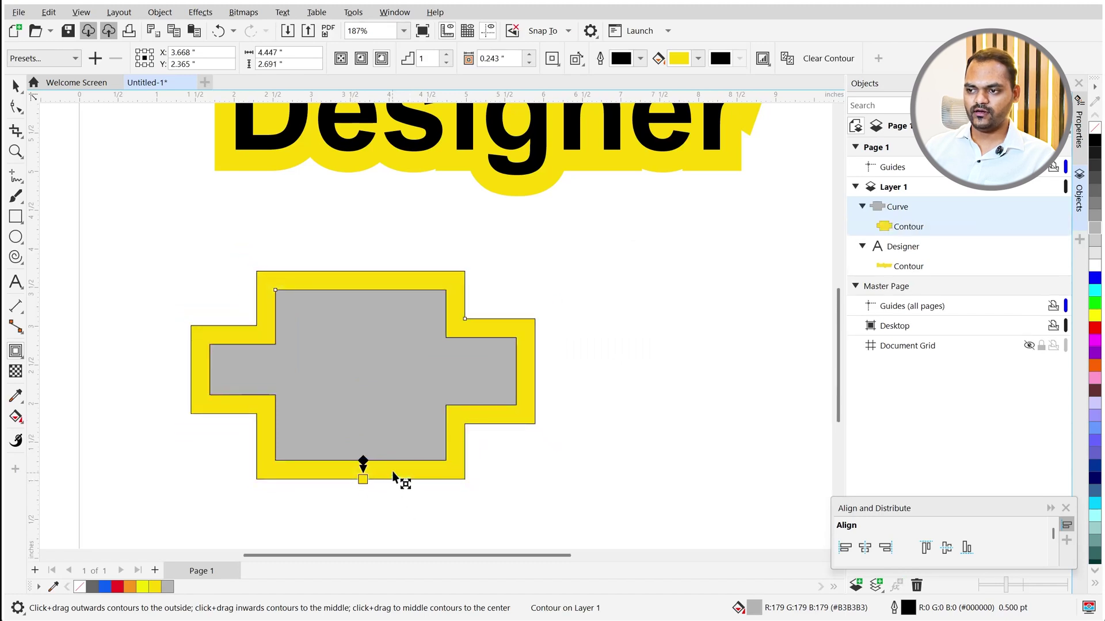
pyautogui.click(699, 58)
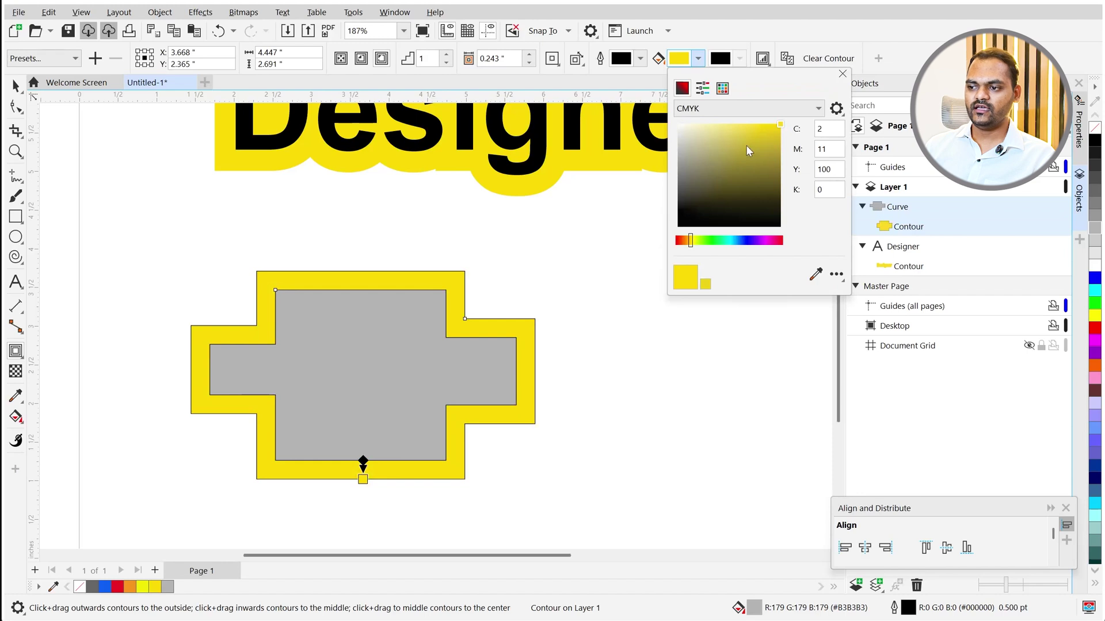
pyautogui.click(842, 74)
pyautogui.scroll(3, 302, 275)
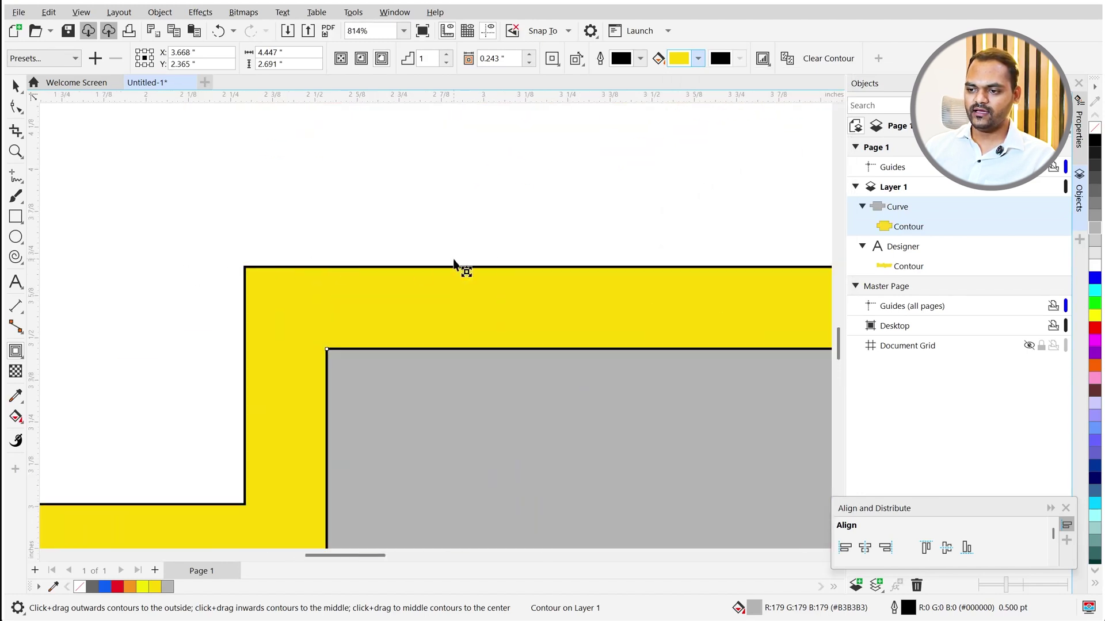
pyautogui.scroll(-2, 455, 267)
pyautogui.scroll(-1, 336, 221)
# Break the contour apart from the grey shape, and test the separation by moving each curve and undoing the moves.
pyautogui.press('space')
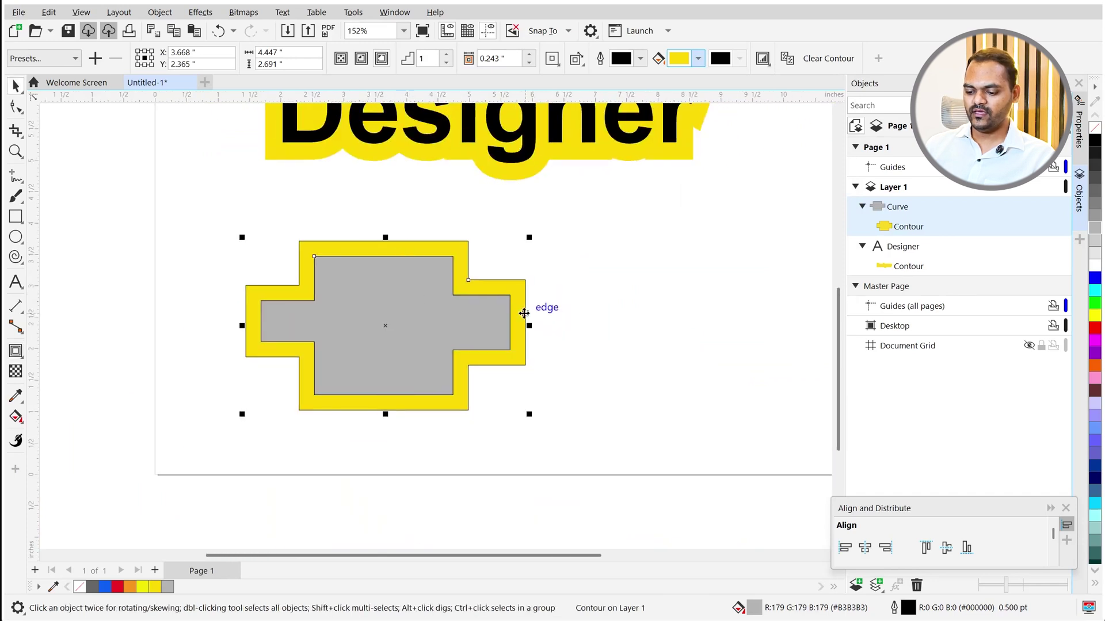
pyautogui.hotkey('ctrl', 'k')
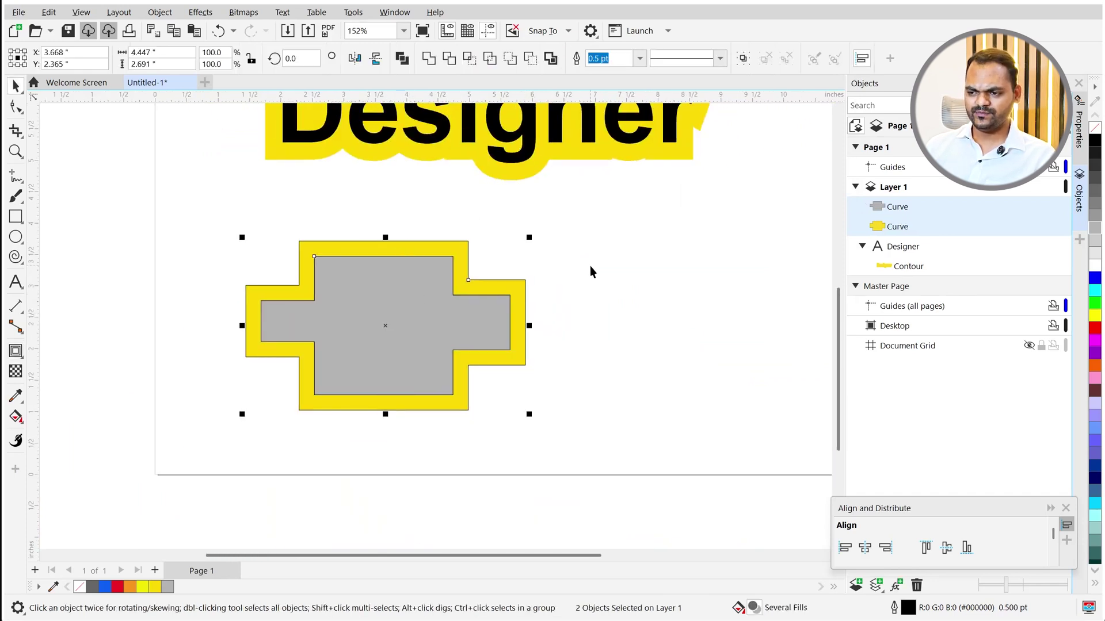
pyautogui.scroll(3, 395, 301)
pyautogui.moveTo(358, 321); pyautogui.dragTo(437, 337)
pyautogui.hotkey('ctrl', 'z')
pyautogui.moveTo(144, 298); pyautogui.dragTo(149, 260)
pyautogui.hotkey('ctrl', 'z')
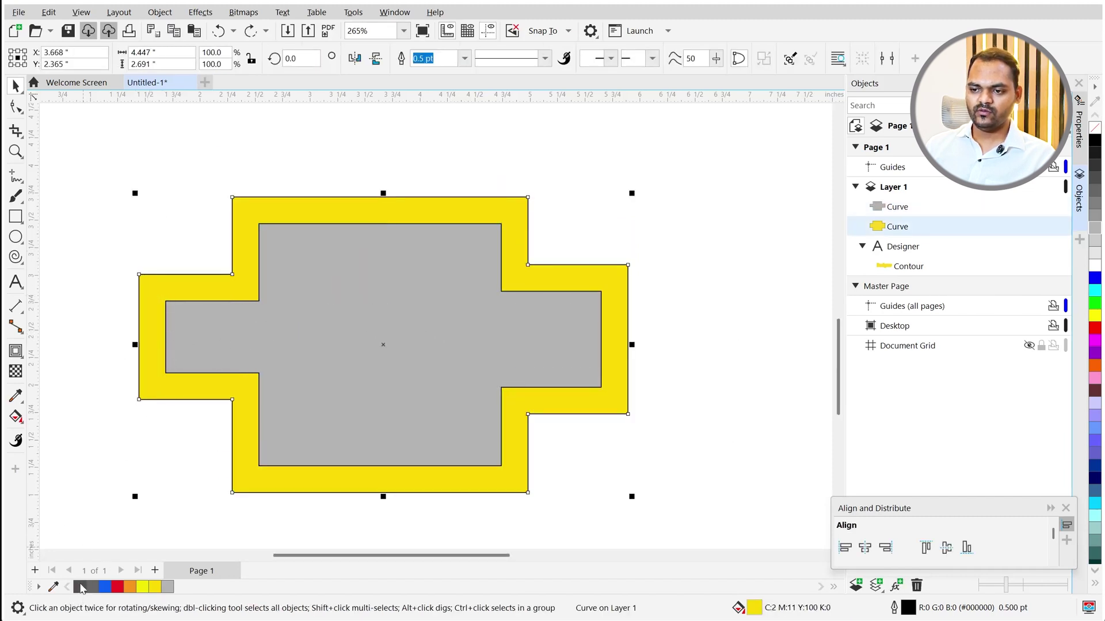
# Remove the fill from the outer yellow curve around the grey shape, leaving its outline only.
pyautogui.click(81, 586)
pyautogui.scroll(-3, 282, 244)
pyautogui.click(333, 234)
# Examine the grey shape and the unfilled outline offset around it.
pyautogui.scroll(3, 400, 257)
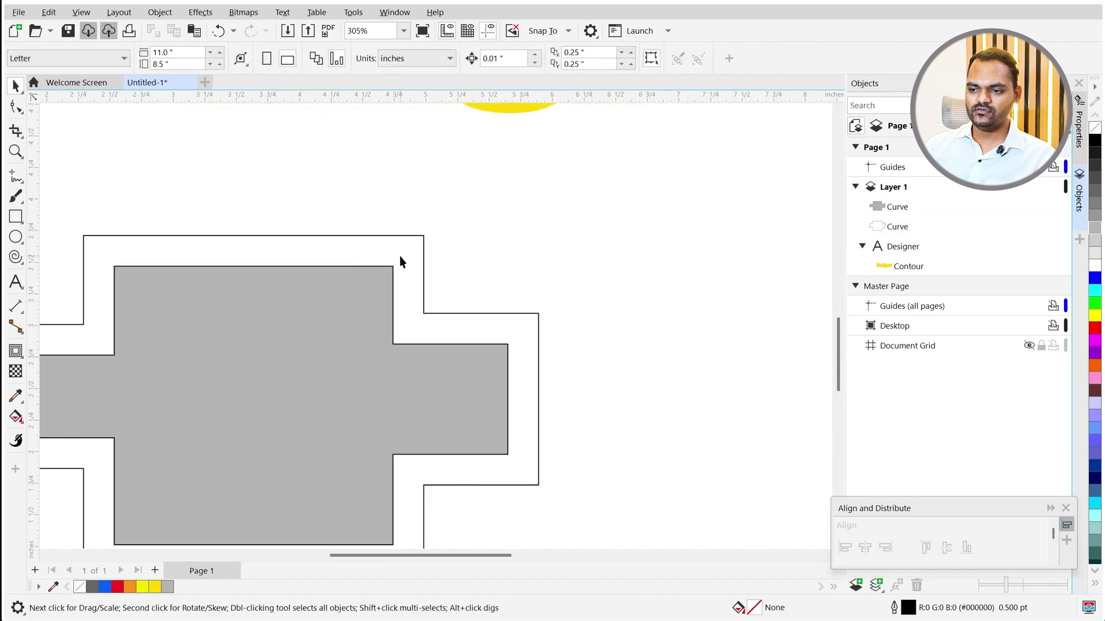
pyautogui.scroll(1, 399, 257)
pyautogui.scroll(-4, 450, 295)
pyautogui.click(446, 389)
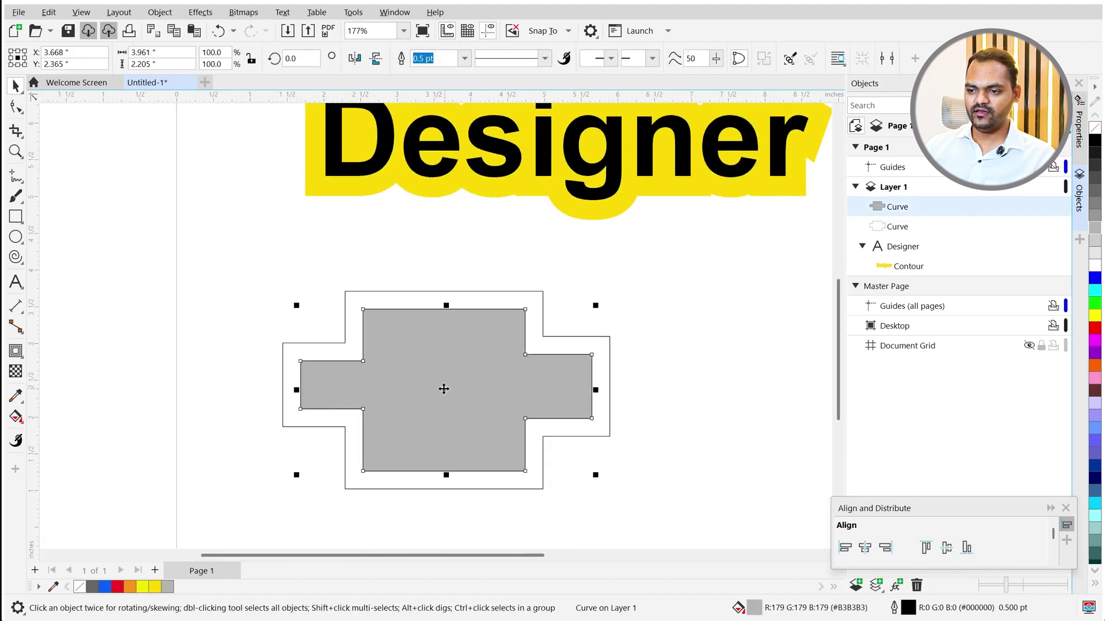
pyautogui.scroll(1, 454, 400)
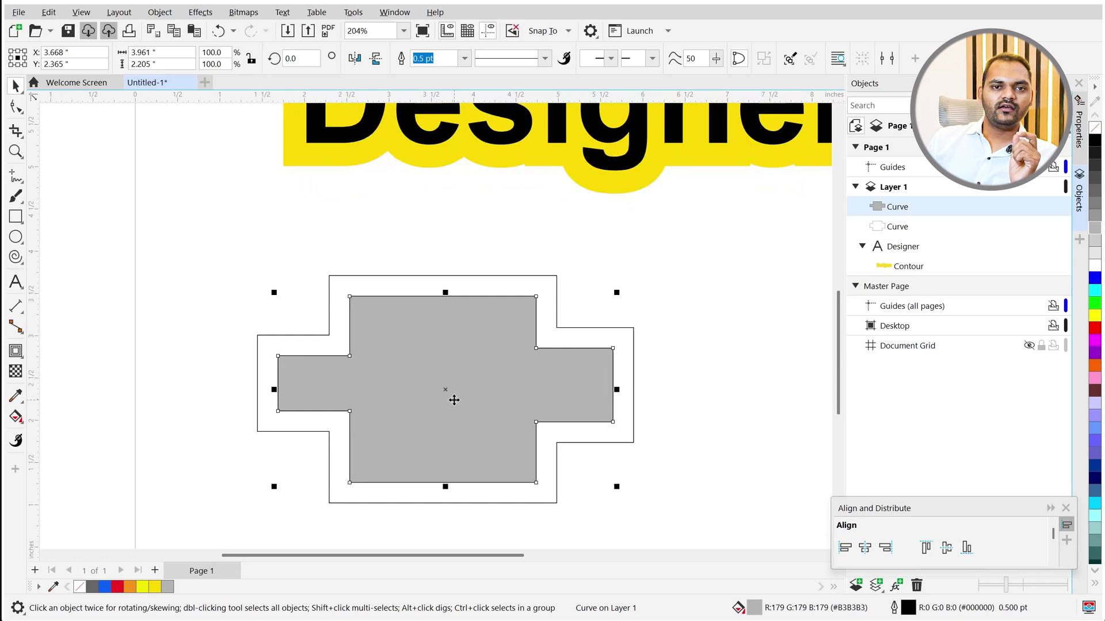
pyautogui.scroll(-4, 264, 308)
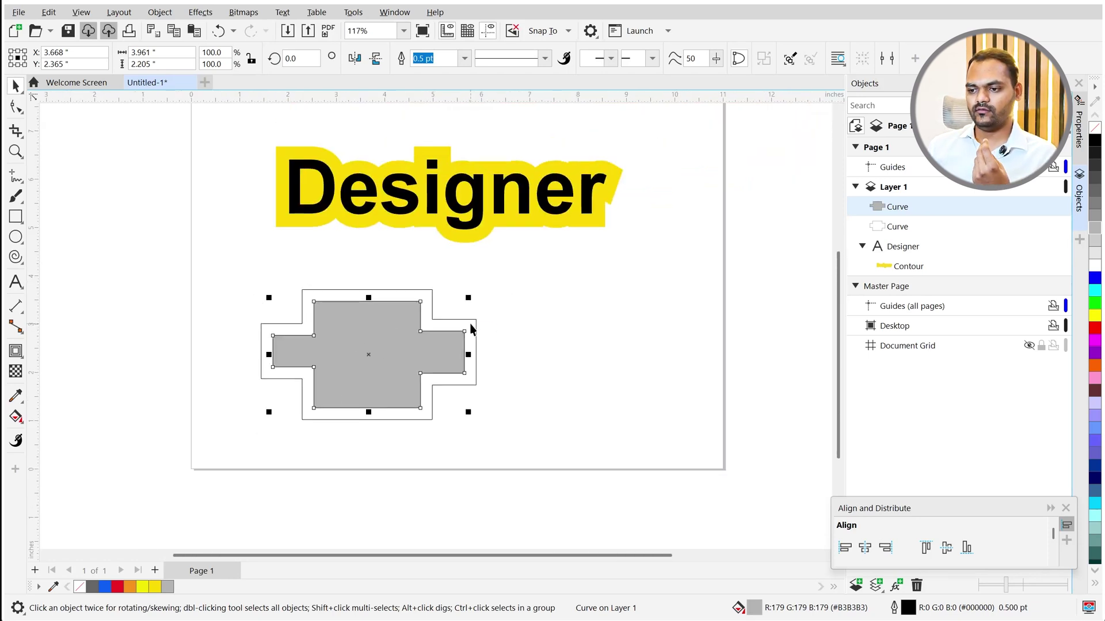
pyautogui.scroll(2, 406, 368)
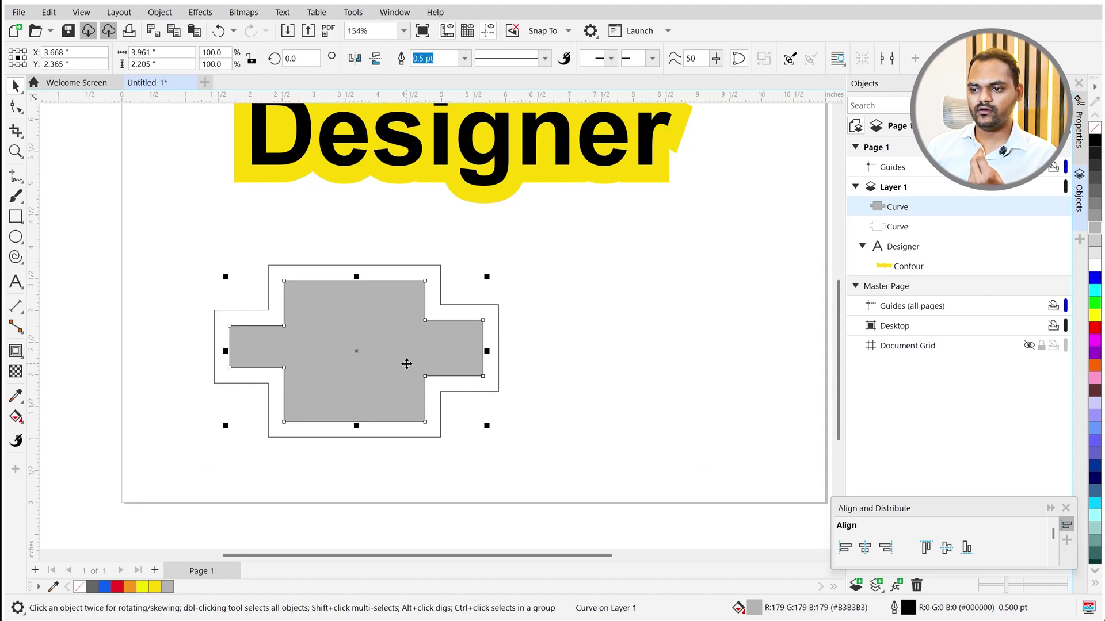
pyautogui.scroll(-2, 406, 364)
pyautogui.scroll(-3, 349, 393)
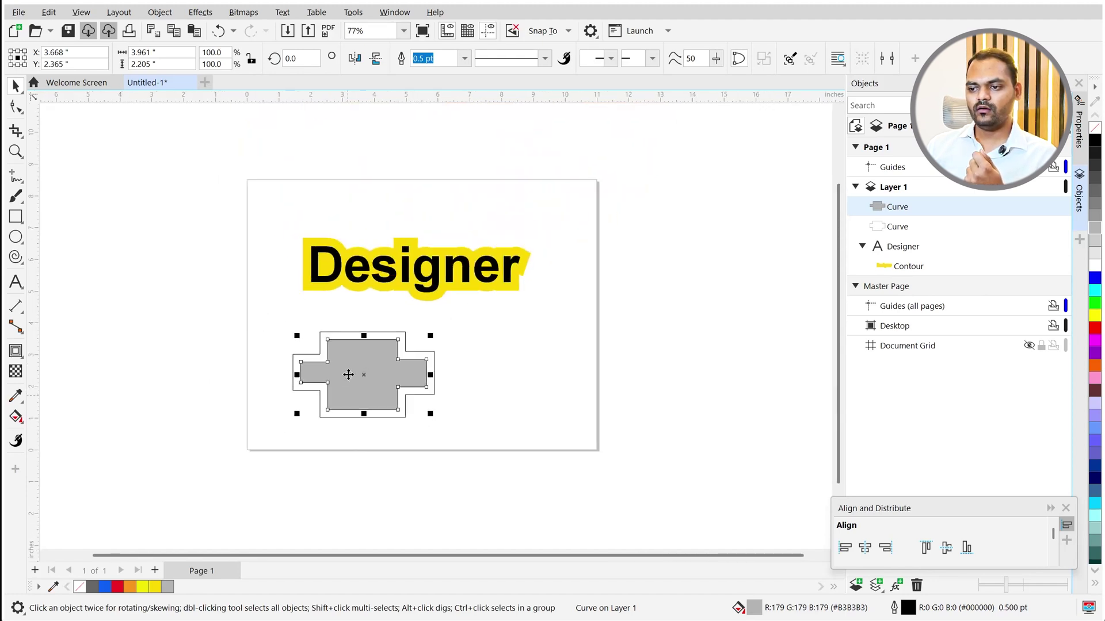
# Delete the "Designer" text with its contour, the grey shape and its offset outline from the page.
pyautogui.scroll(2, 403, 274)
pyautogui.moveTo(194, 176); pyautogui.dragTo(495, 400)
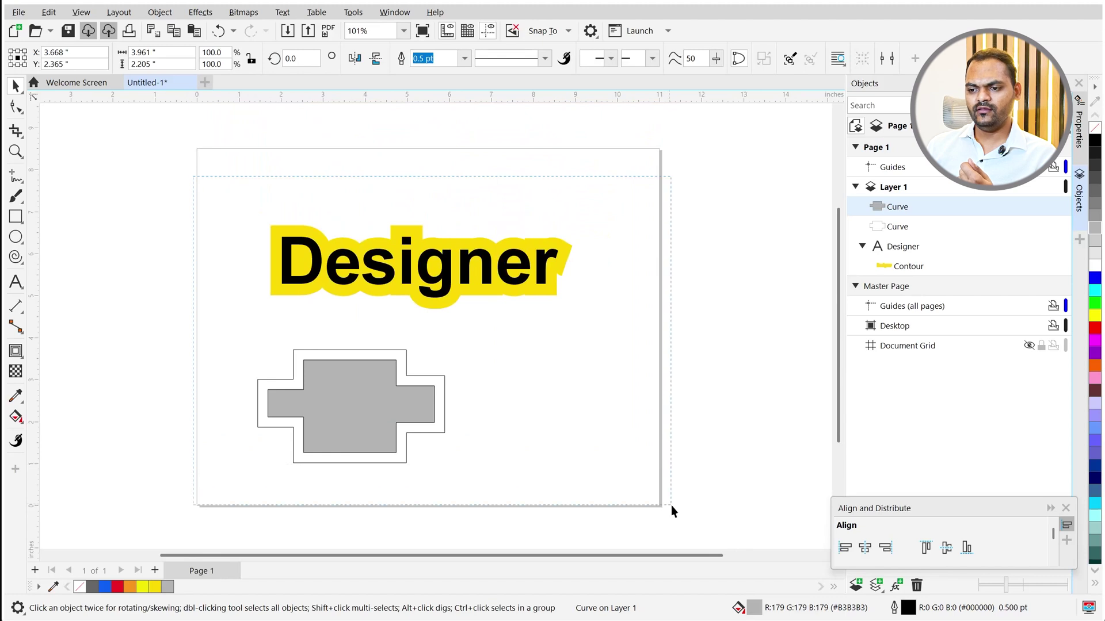
pyautogui.moveTo(671, 505); pyautogui.dragTo(675, 488)
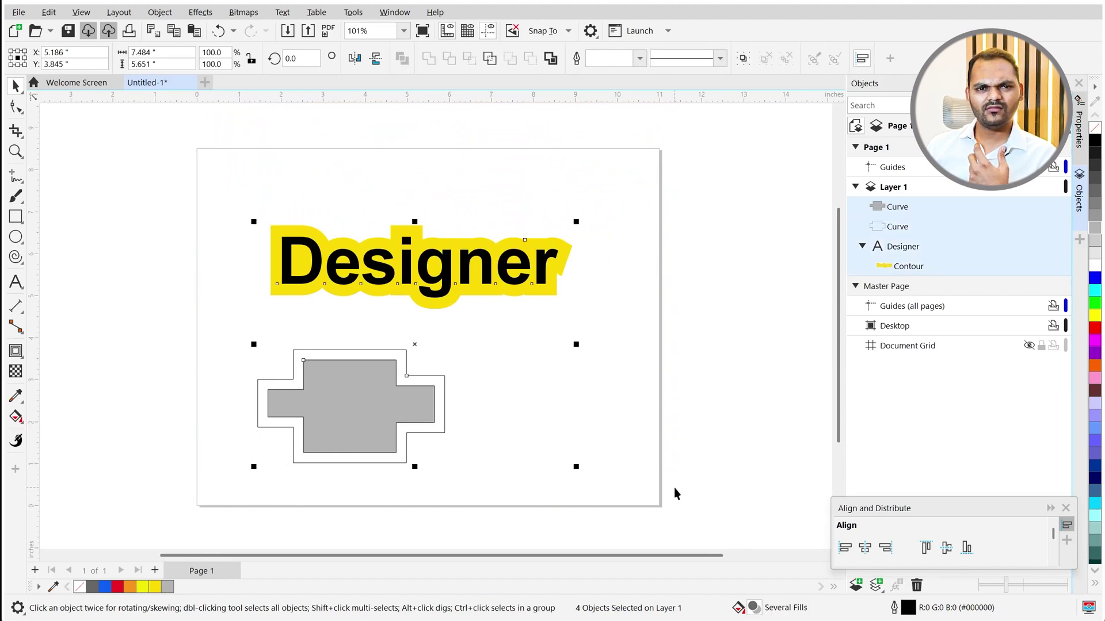
pyautogui.press('Delete')
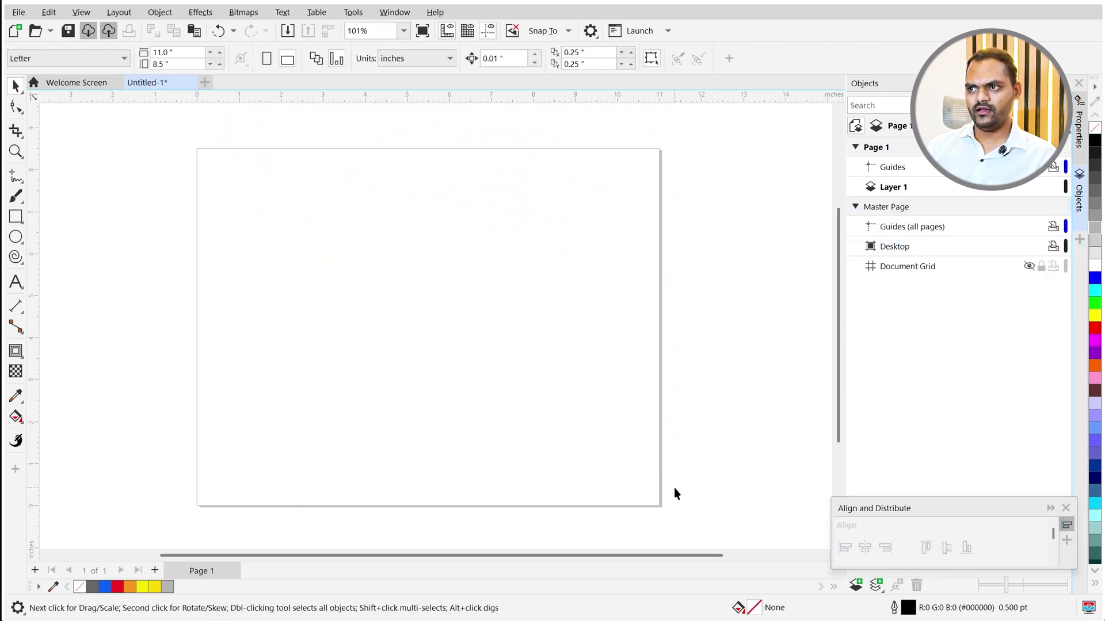
# Draw a five-pointed star about 3.18" wide and 3.03" high in the lower-left part of the page.
pyautogui.click(21, 259)
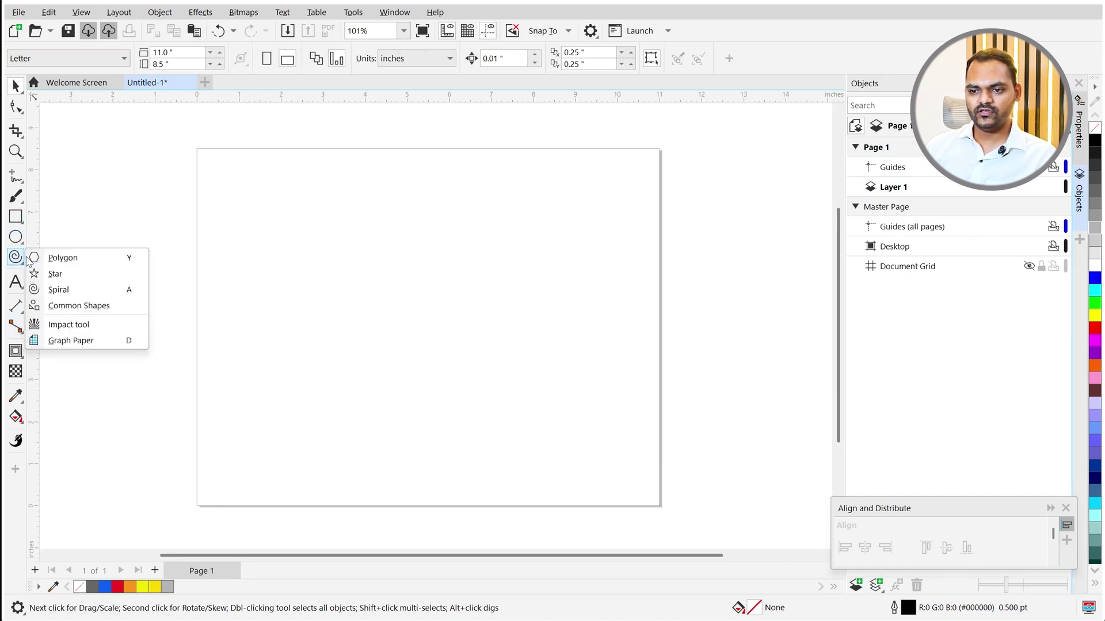
pyautogui.click(55, 273)
pyautogui.moveTo(256, 316); pyautogui.dragTo(394, 447)
pyautogui.press('space')
pyautogui.moveTo(338, 377); pyautogui.dragTo(317, 370)
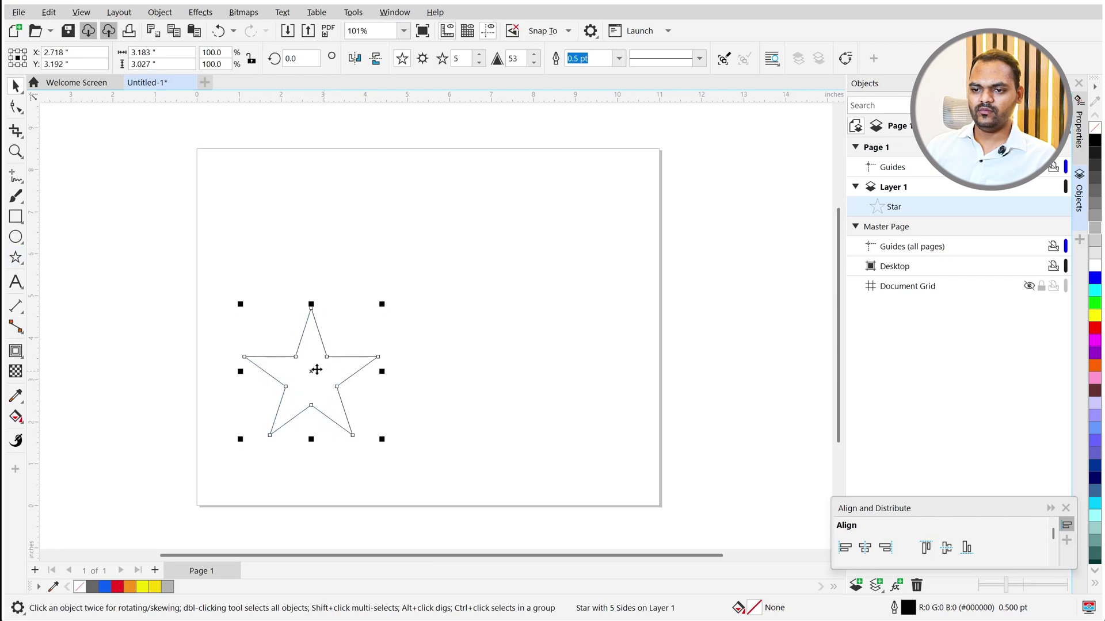
# Draw a pentagon about 3.59" by 3.41" near the page's upper right, and stack the star above it.
pyautogui.click(19, 260)
pyautogui.click(63, 257)
pyautogui.moveTo(508, 209); pyautogui.dragTo(667, 360)
pyautogui.moveTo(587, 280); pyautogui.dragTo(512, 238)
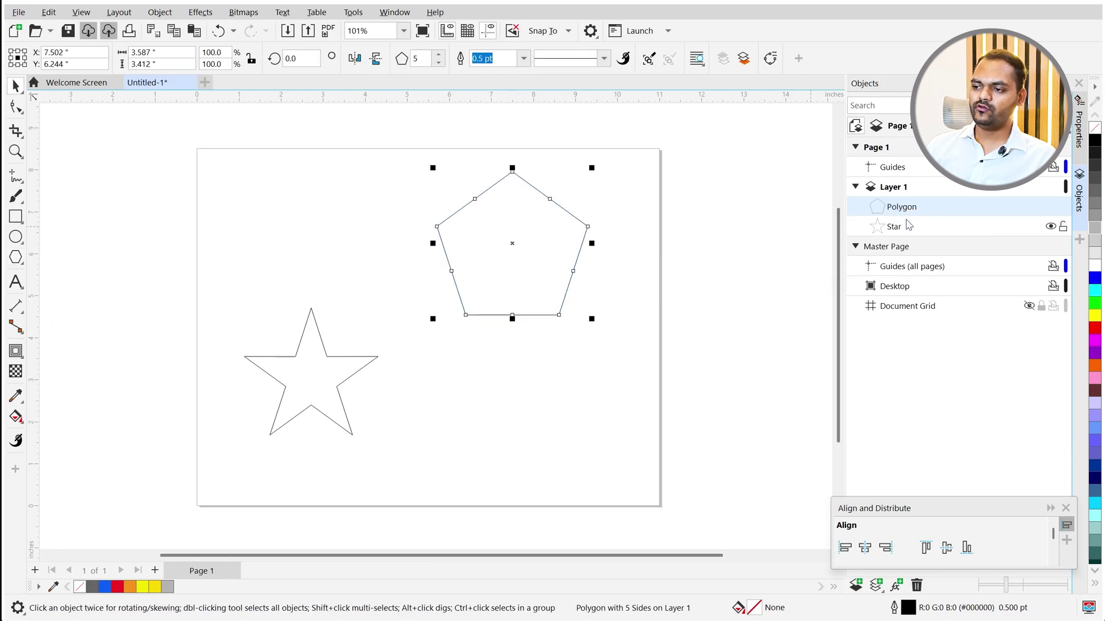
pyautogui.moveTo(908, 229); pyautogui.dragTo(894, 206)
# Fill the star with orange (#FF6600) and the pentagon with blue (#0000FF).
pyautogui.click(564, 382)
pyautogui.click(346, 375)
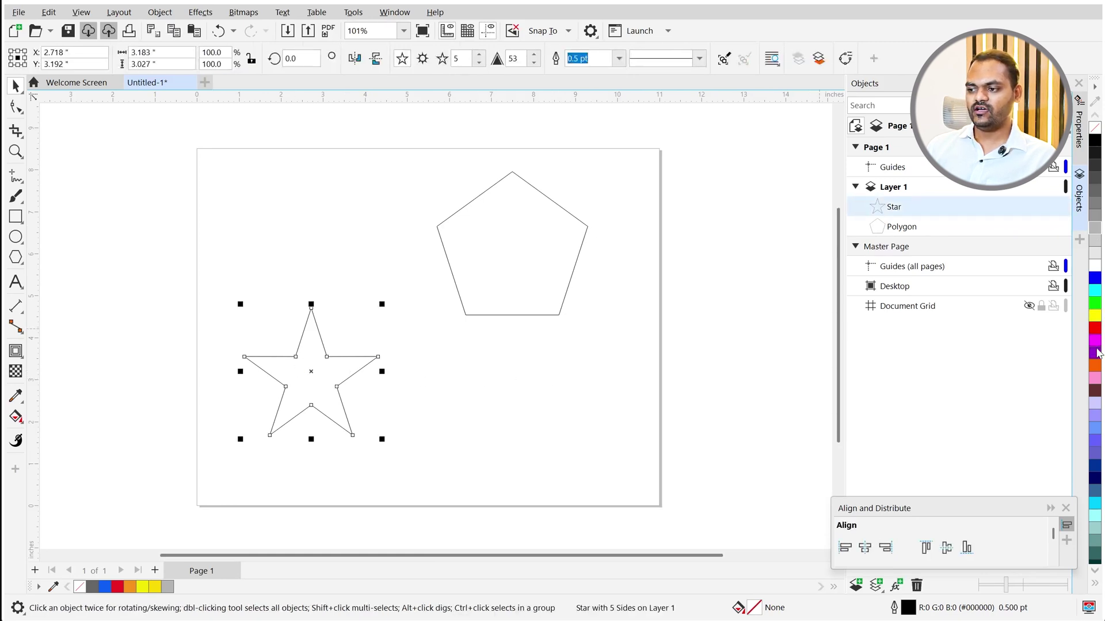
pyautogui.click(1094, 366)
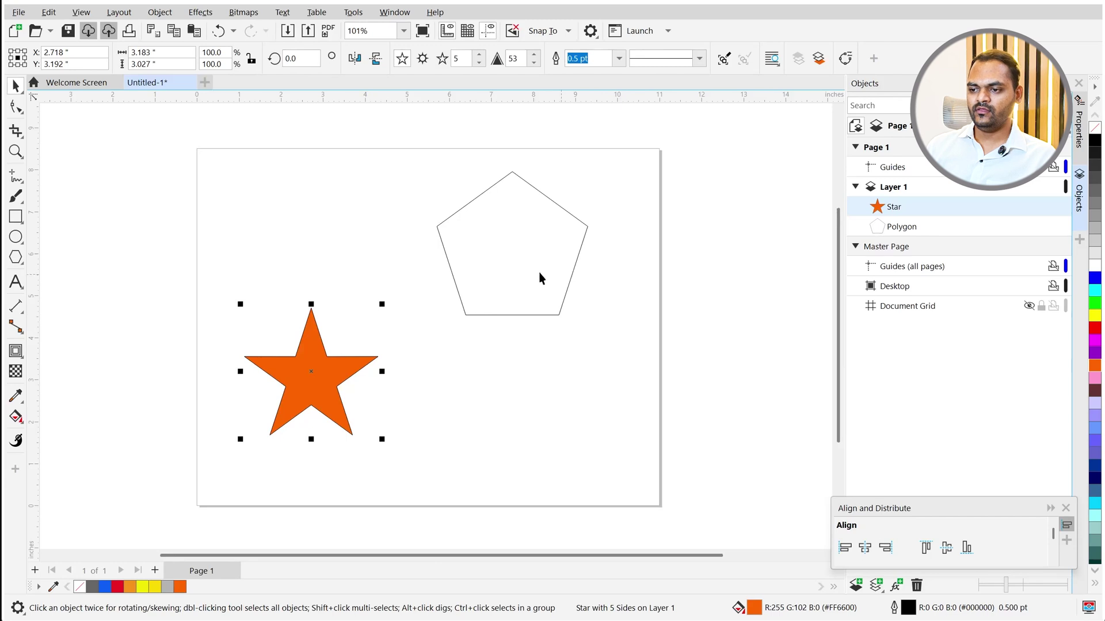
pyautogui.click(555, 283)
pyautogui.click(1094, 279)
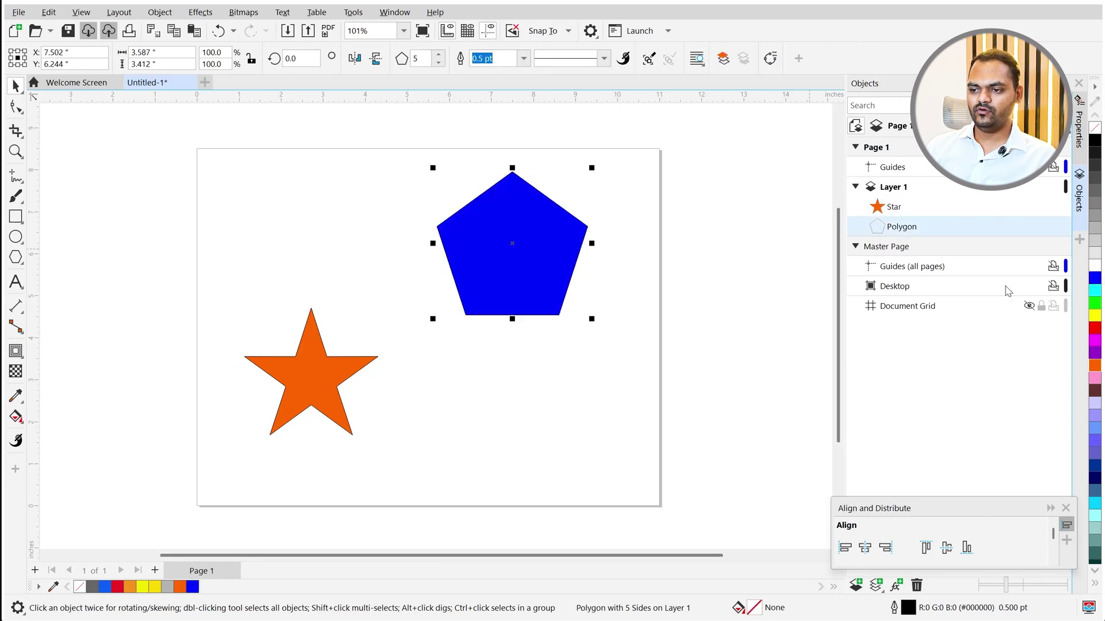
pyautogui.click(296, 288)
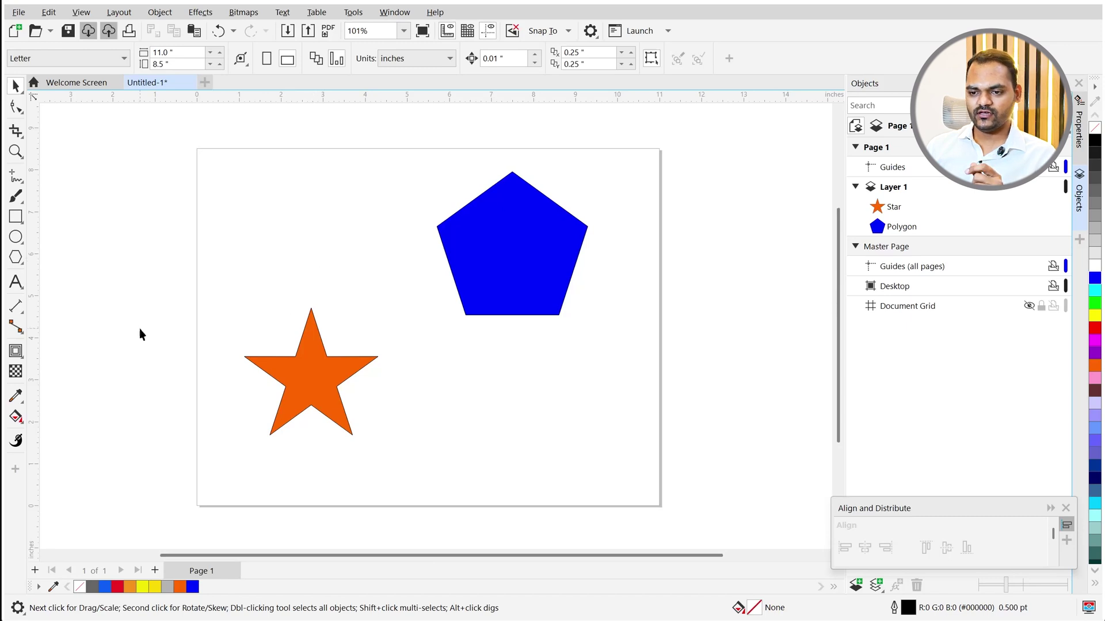
# Blend the orange star into the blue pentagon along a straight path with 20 steps.
pyautogui.click(16, 352)
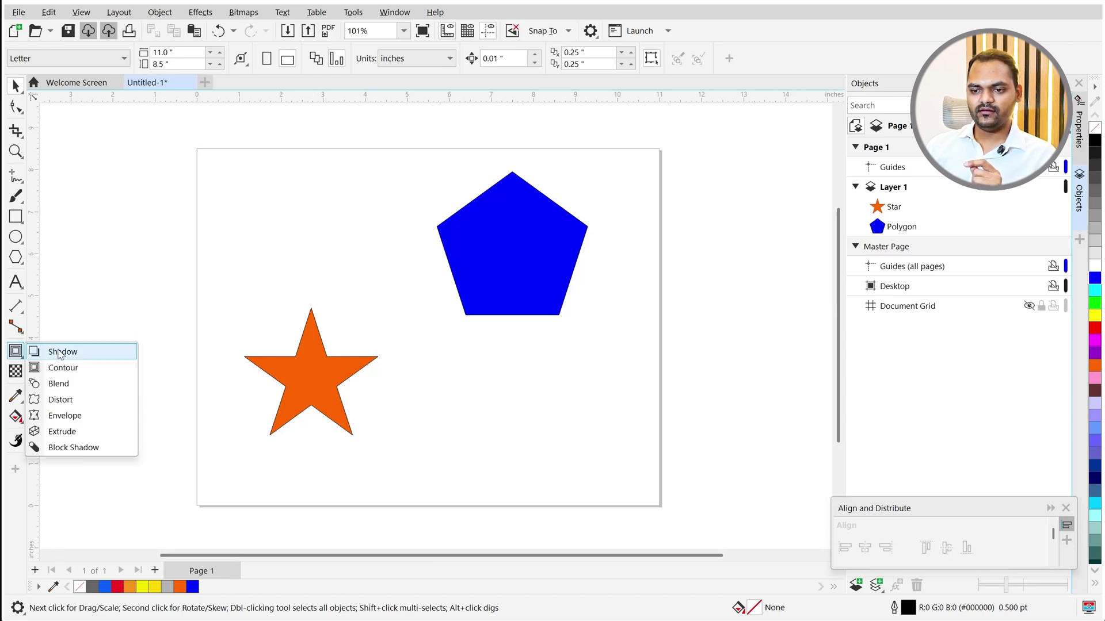
pyautogui.click(60, 384)
pyautogui.moveTo(320, 387); pyautogui.dragTo(512, 244)
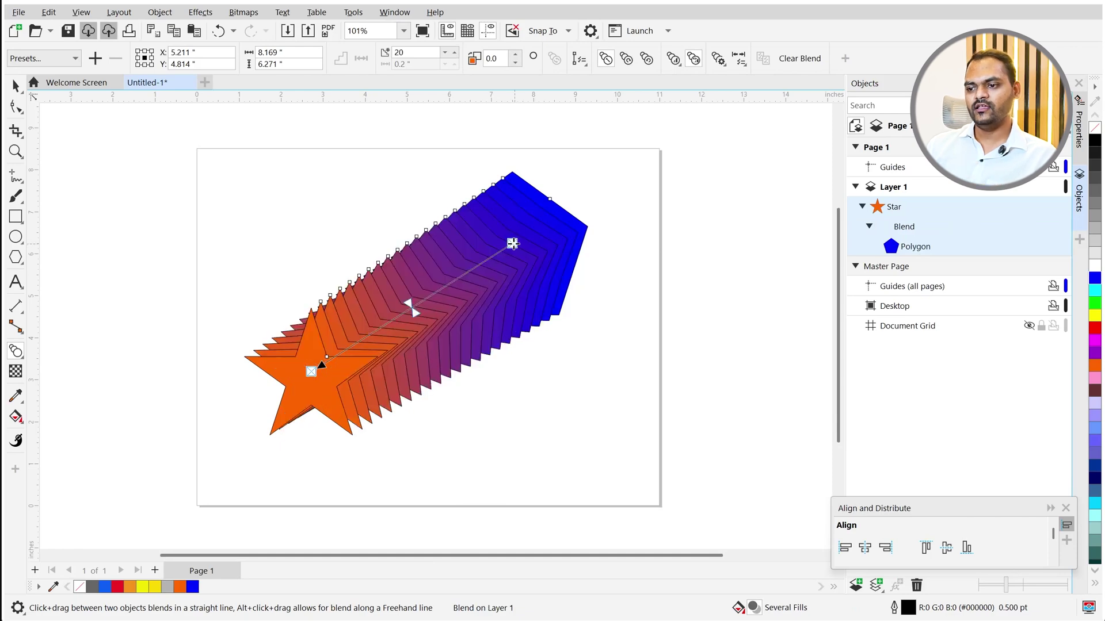
pyautogui.scroll(-1, 293, 345)
pyautogui.moveTo(291, 348); pyautogui.dragTo(225, 404)
pyautogui.press('space')
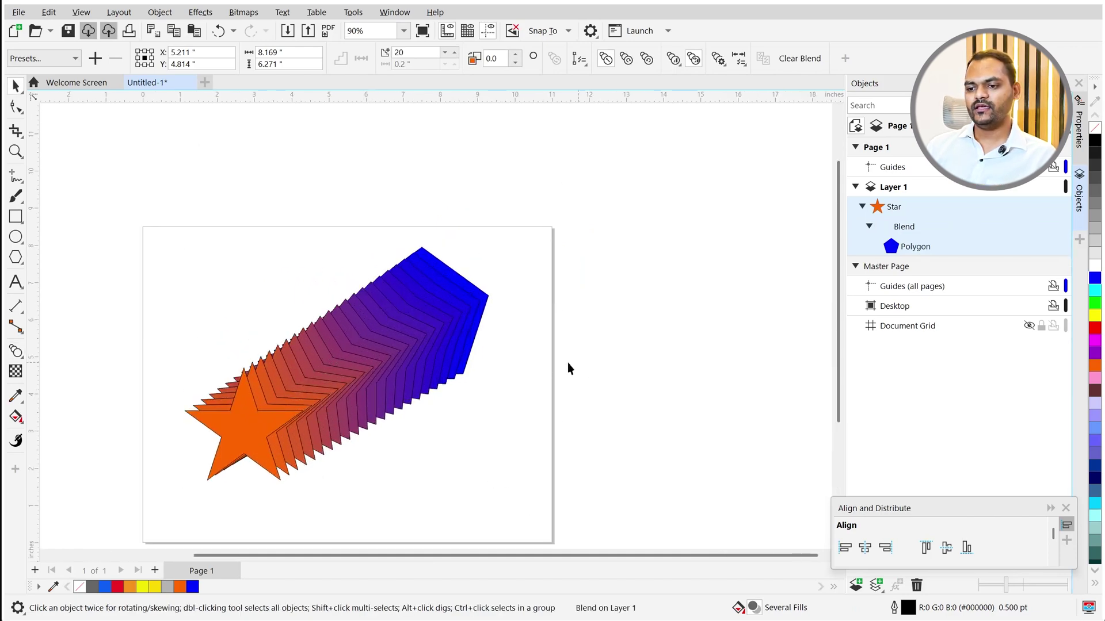
pyautogui.click(567, 362)
pyautogui.scroll(2, 271, 407)
pyautogui.scroll(-1, 192, 469)
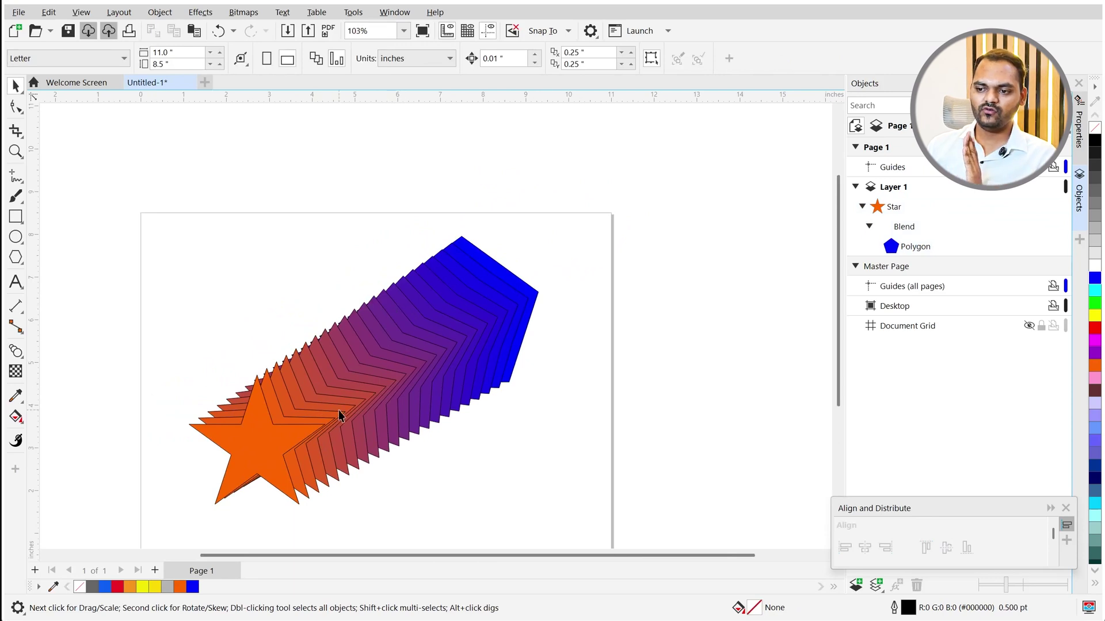
# Try a dark maroon fill on the blend's pentagon, examine the colour transition, and undo the fill.
pyautogui.click(535, 292)
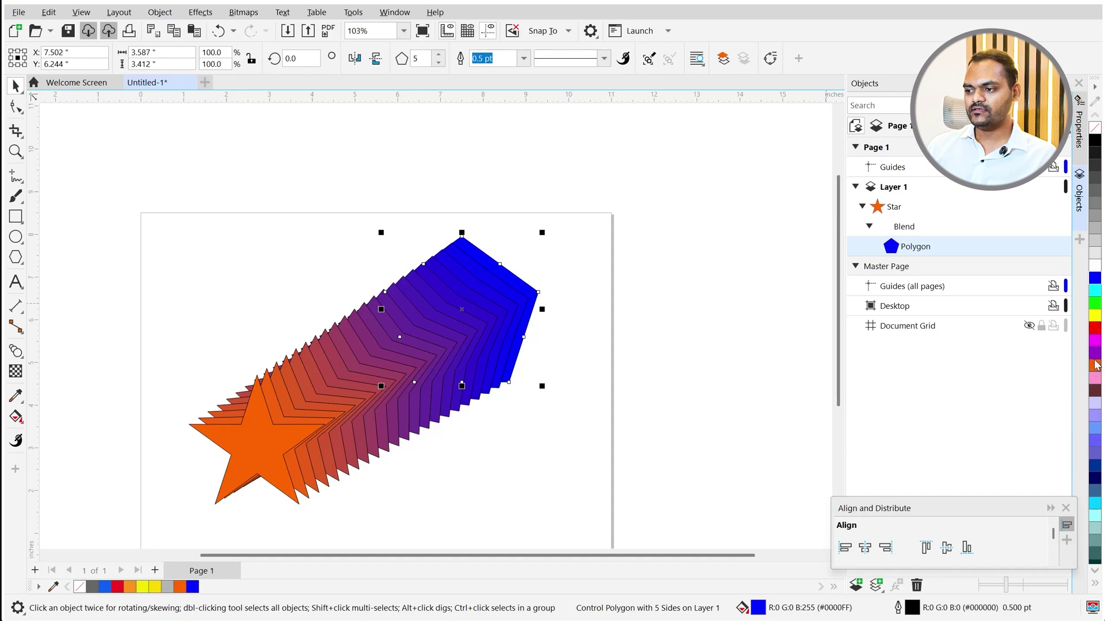
pyautogui.click(1095, 391)
pyautogui.click(593, 368)
pyautogui.scroll(3, 339, 397)
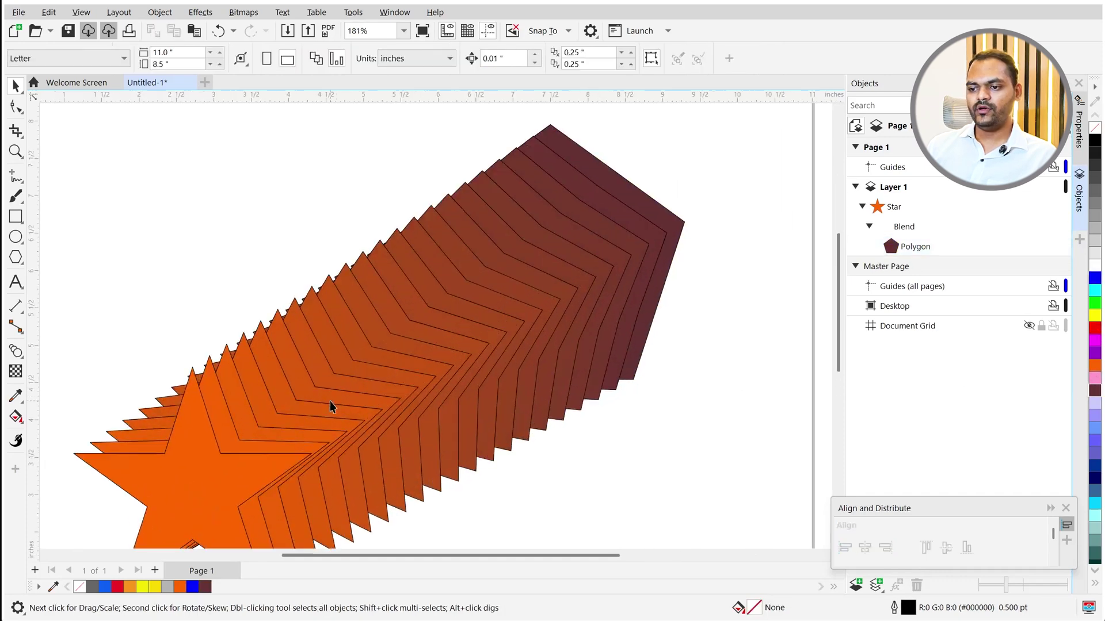
pyautogui.scroll(-3, 576, 273)
pyautogui.scroll(3, 501, 288)
pyautogui.scroll(-2, 407, 311)
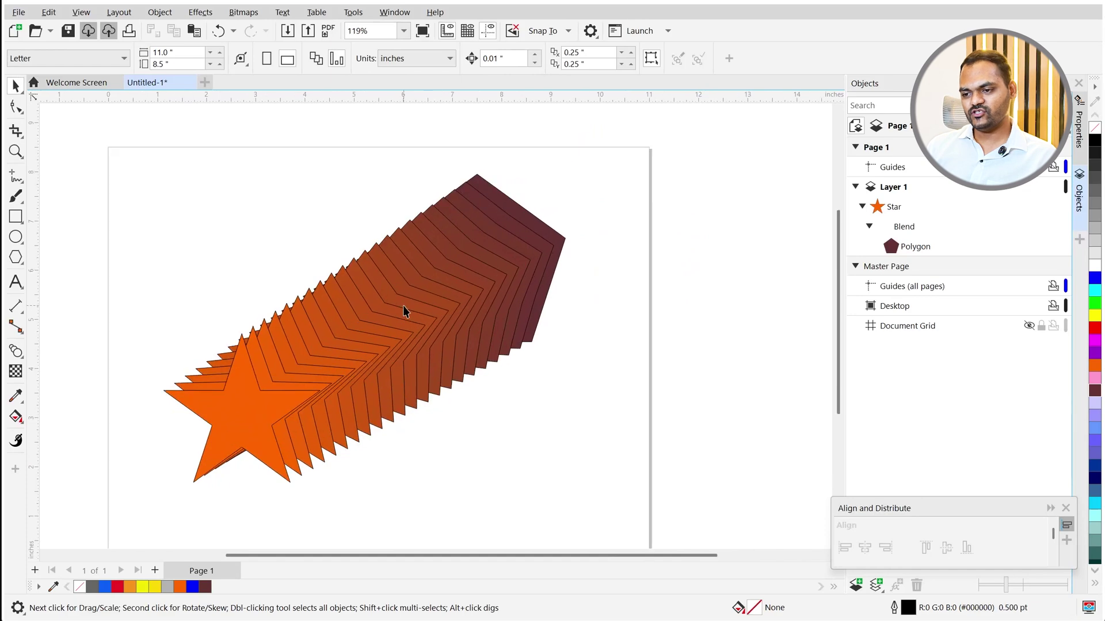
pyautogui.hotkey('ctrl', 'z')
pyautogui.scroll(-3, 410, 310)
pyautogui.scroll(2, 429, 325)
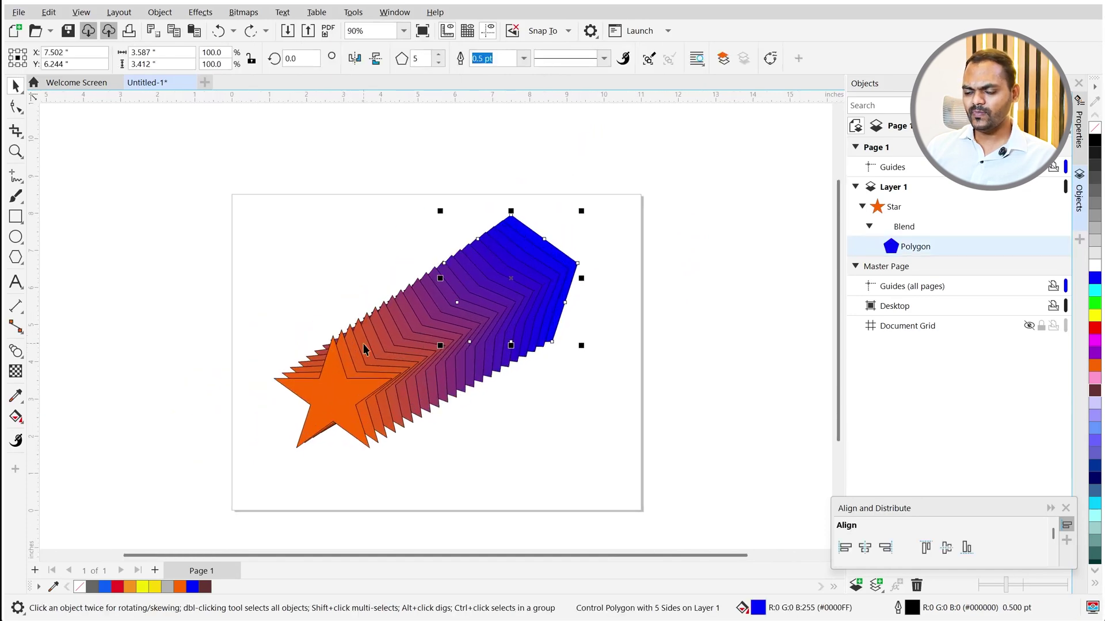
# Try a sharpness of 20 on the blend's star, and undo the change.
pyautogui.scroll(2, 429, 325)
pyautogui.click(301, 441)
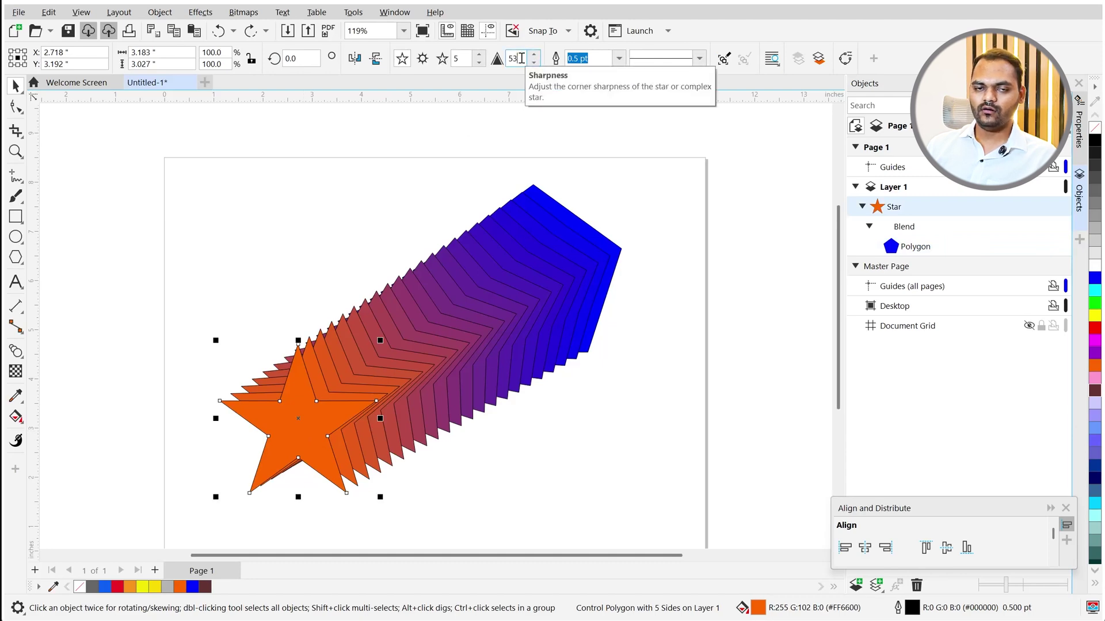
pyautogui.moveTo(515, 58); pyautogui.dragTo(497, 63)
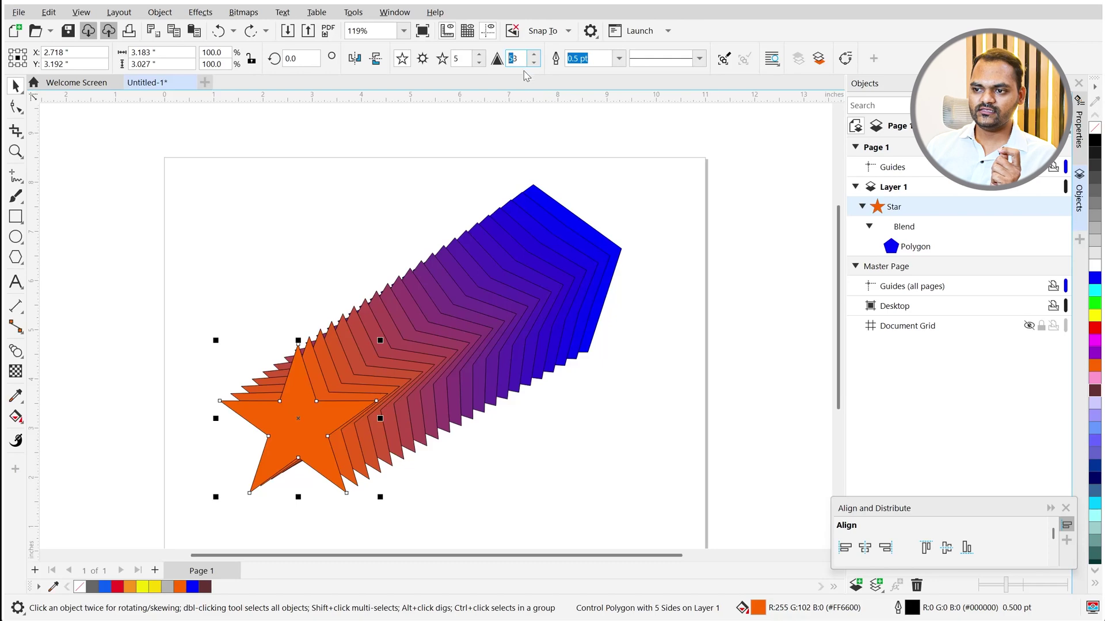
pyautogui.write('2')
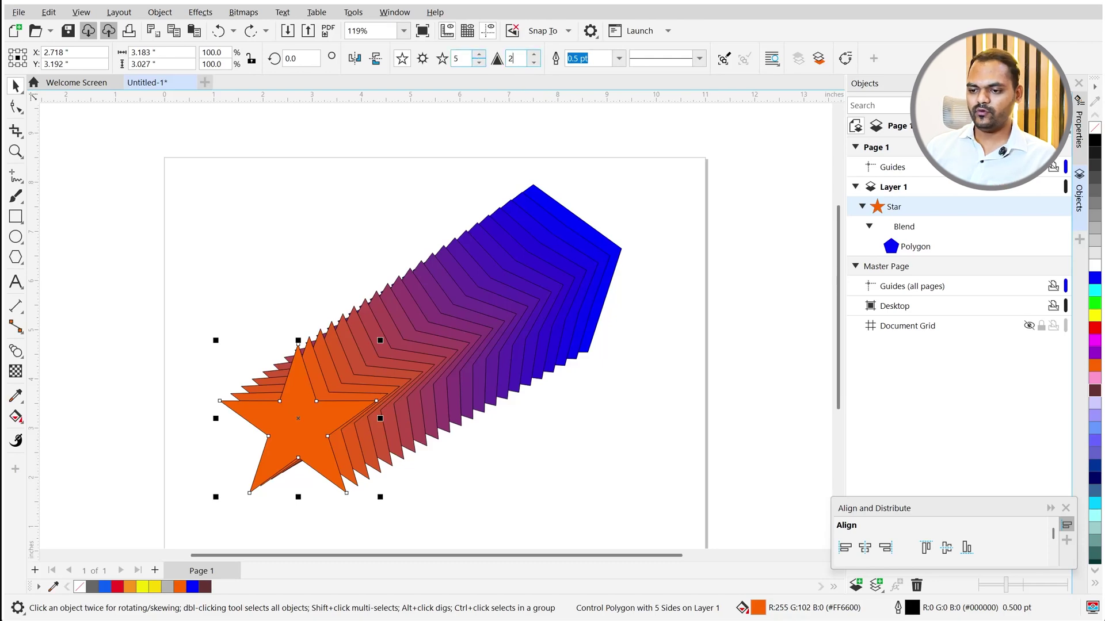
pyautogui.write('0')
pyautogui.press('Return')
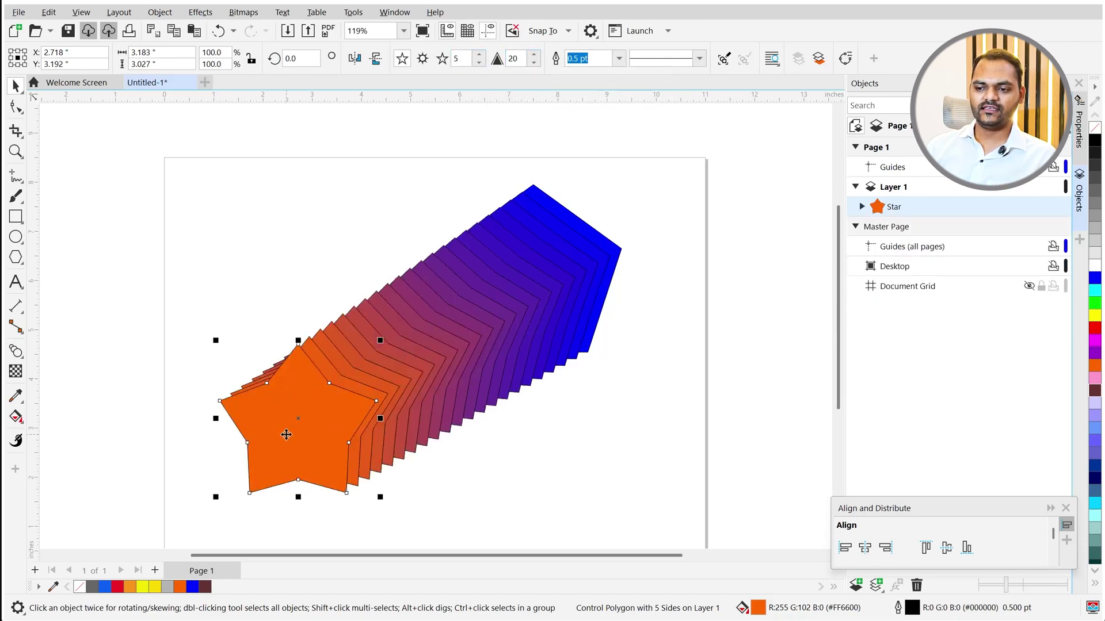
pyautogui.hotkey('ctrl', 'z')
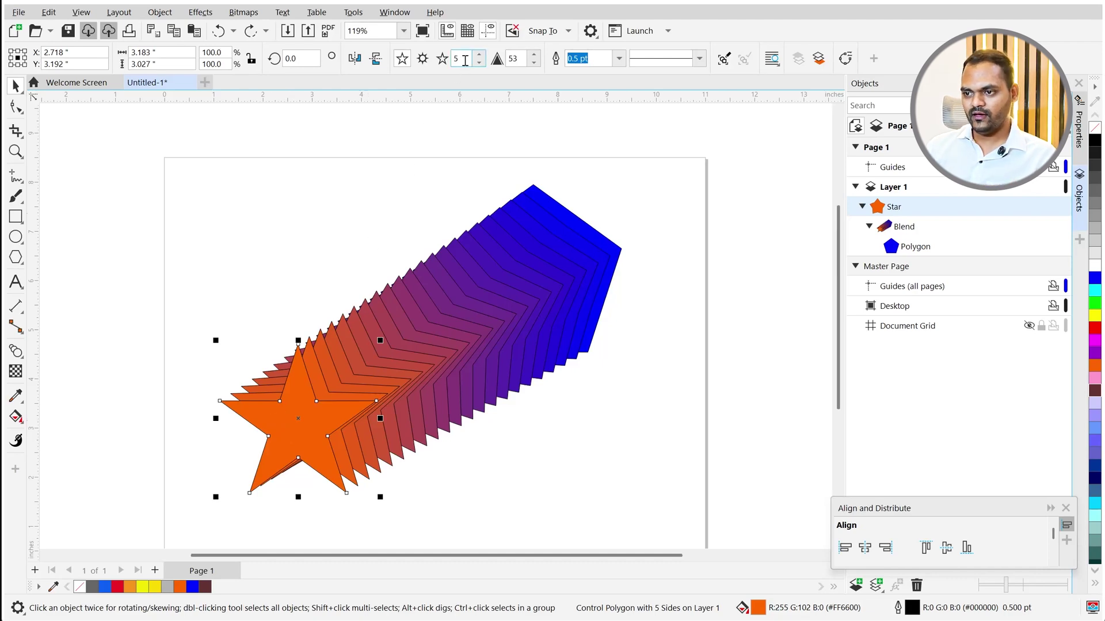
# Try 6 points on the blend's star, and restore it to 5 points.
pyautogui.moveTo(465, 59); pyautogui.dragTo(429, 65)
pyautogui.write('6')
pyautogui.press('Return')
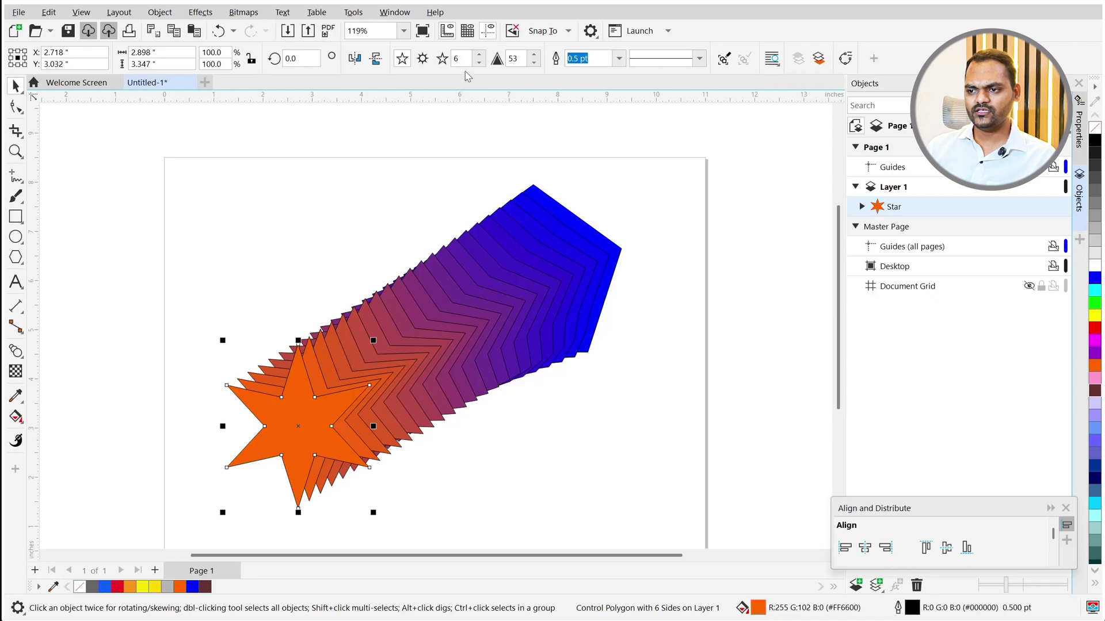
pyautogui.click(404, 59)
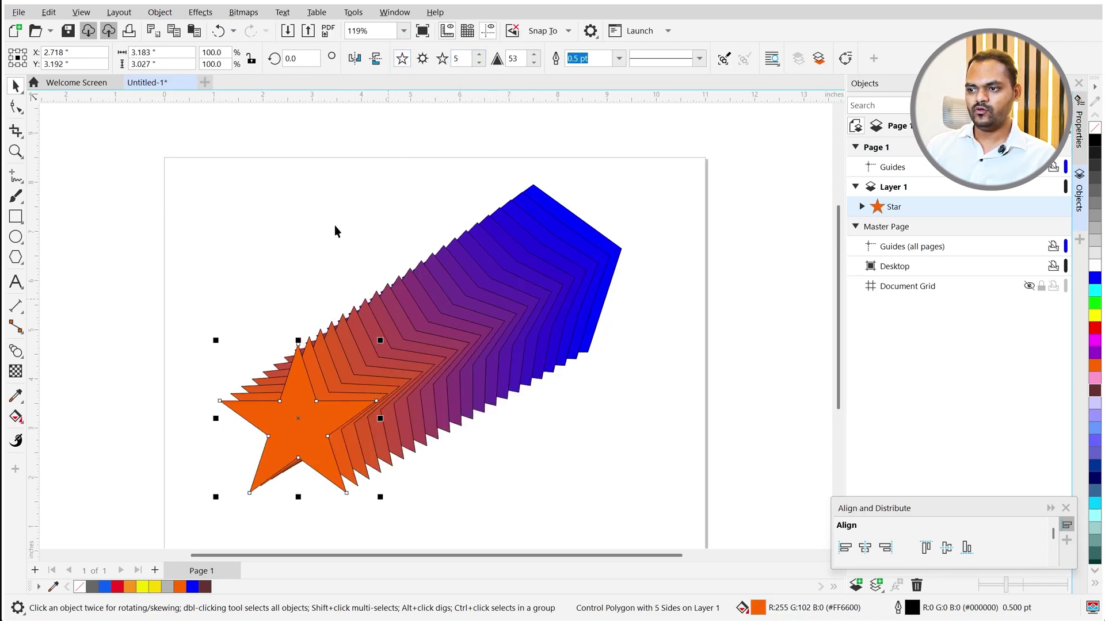
pyautogui.click(342, 297)
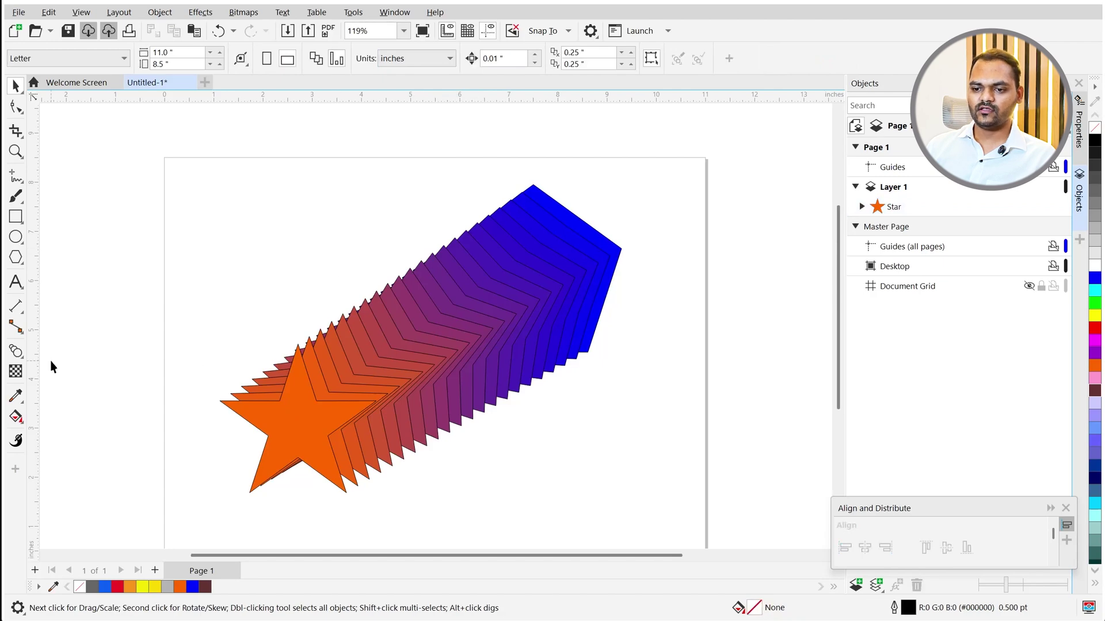
# Select the whole blend, its star and its pentagon in turn to compare their separate properties.
pyautogui.click(453, 378)
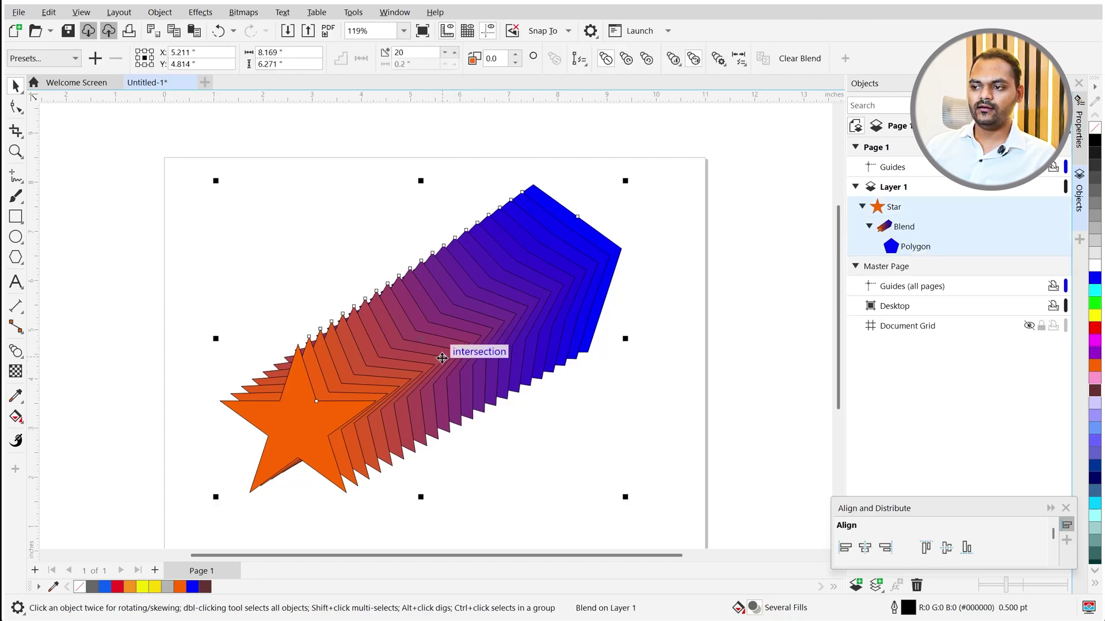
pyautogui.click(300, 432)
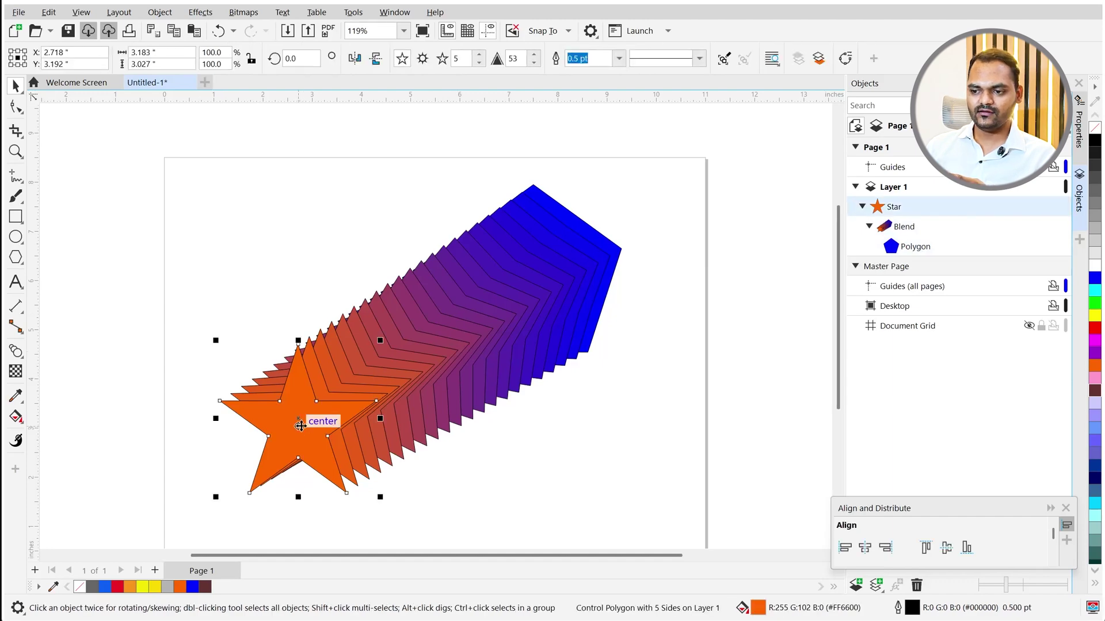
pyautogui.click(614, 252)
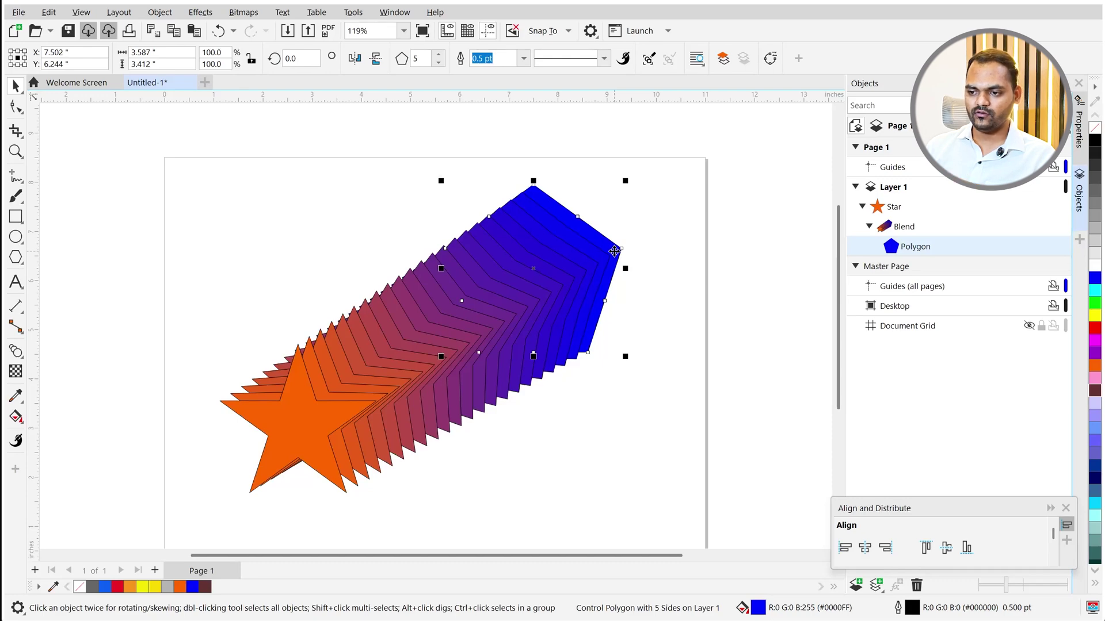
# Apply the clockwise colour progression to the whole blend, and switch it to the counterclockwise progression.
pyautogui.click(393, 342)
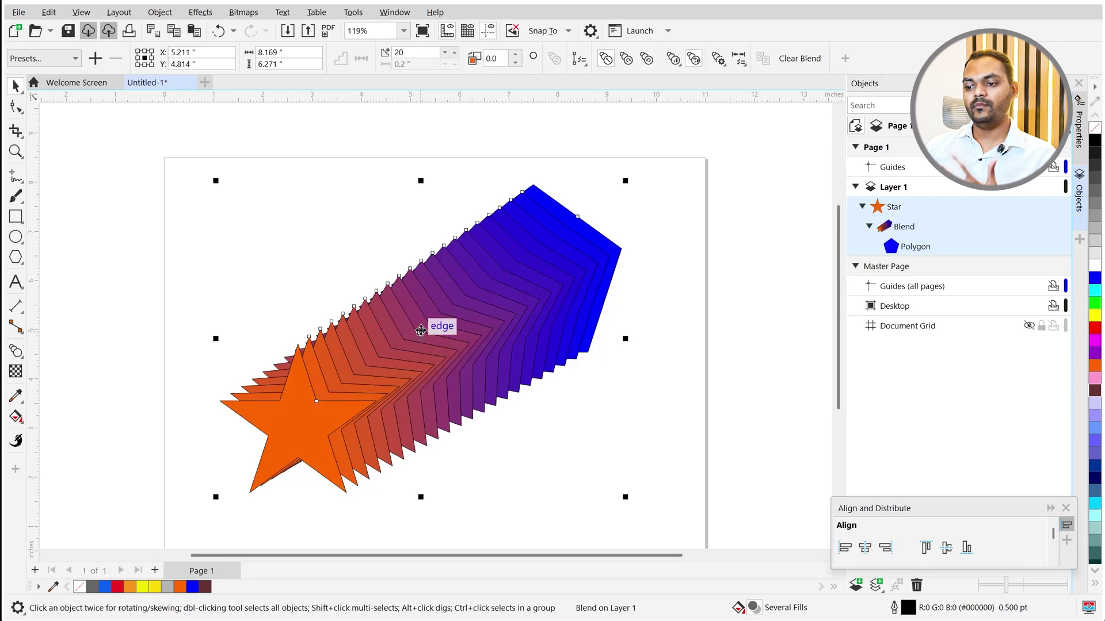
pyautogui.click(626, 58)
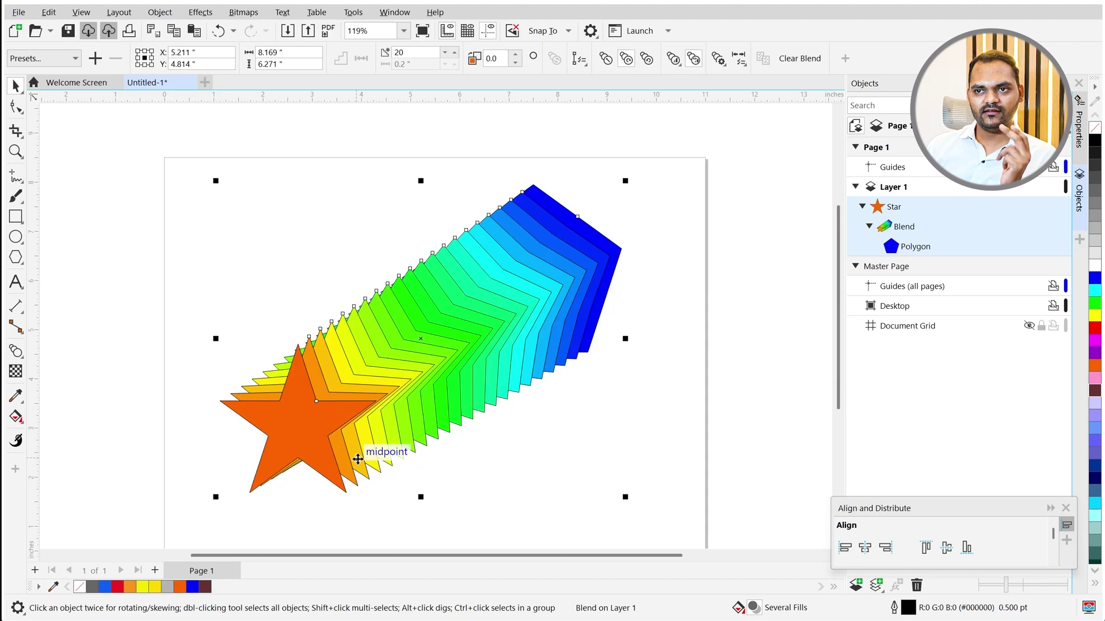
pyautogui.click(647, 58)
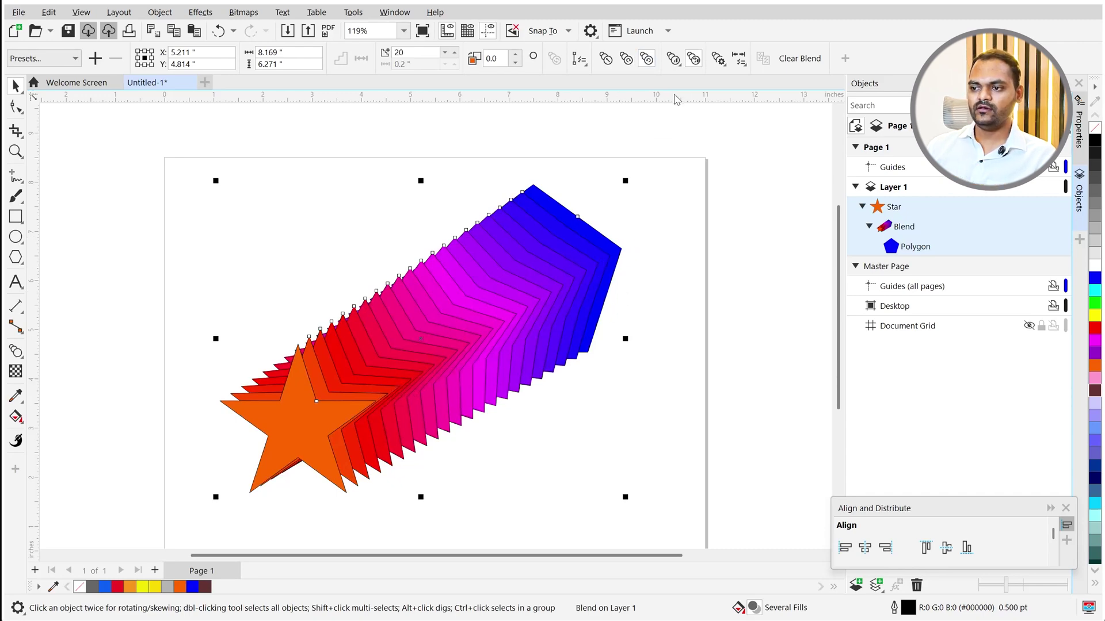
# Adjust the blend's linked object and colour acceleration, bunching the steps first near the pentagon and finally near the star.
pyautogui.click(672, 59)
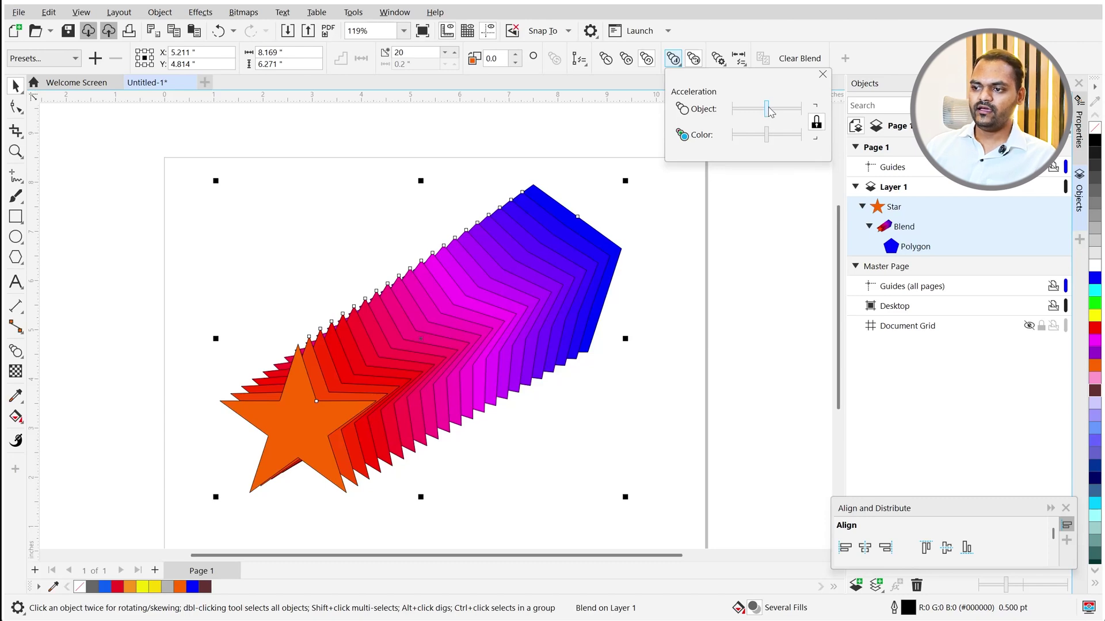
pyautogui.moveTo(770, 111); pyautogui.dragTo(746, 115)
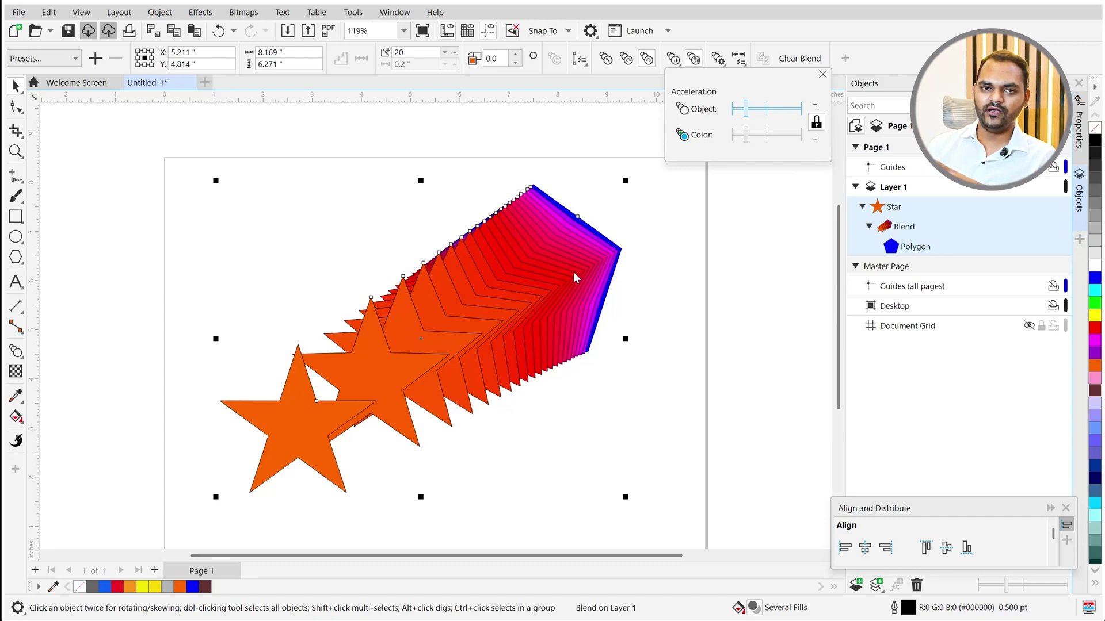
pyautogui.moveTo(746, 118); pyautogui.dragTo(790, 121)
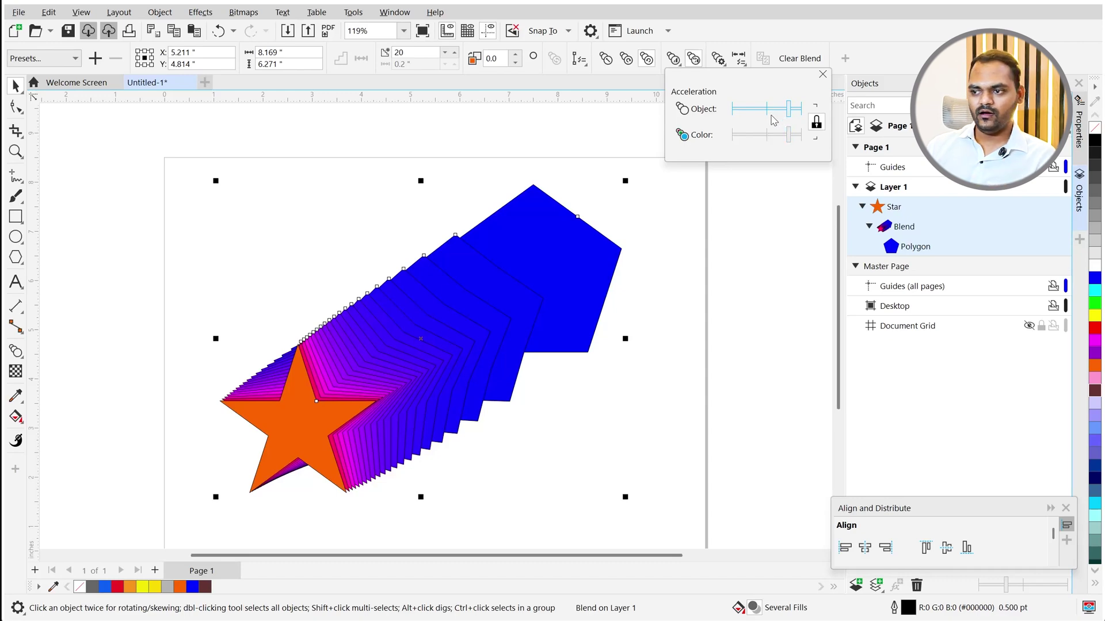
# Return the blend's linked object and colour acceleration to the centre, and delete the whole star-to-pentagon blend.
pyautogui.moveTo(791, 115)
pyautogui.mouseDown()
pyautogui.moveTo(746, 113)
pyautogui.moveTo(769, 113)
pyautogui.mouseUp()
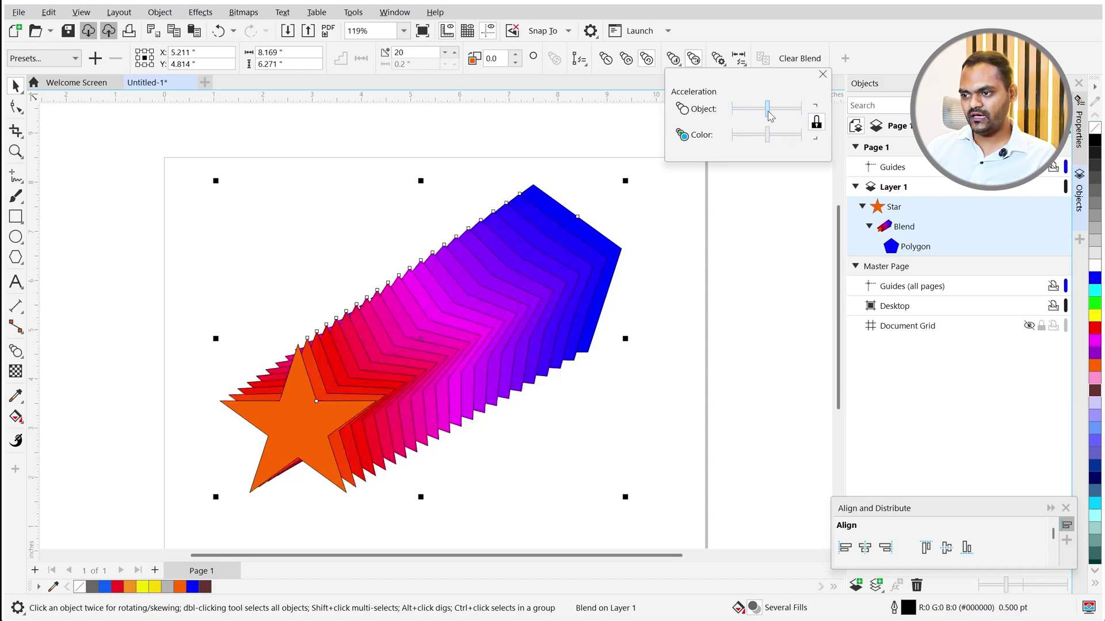
pyautogui.click(823, 74)
pyautogui.scroll(-1, 292, 241)
pyautogui.click(229, 215)
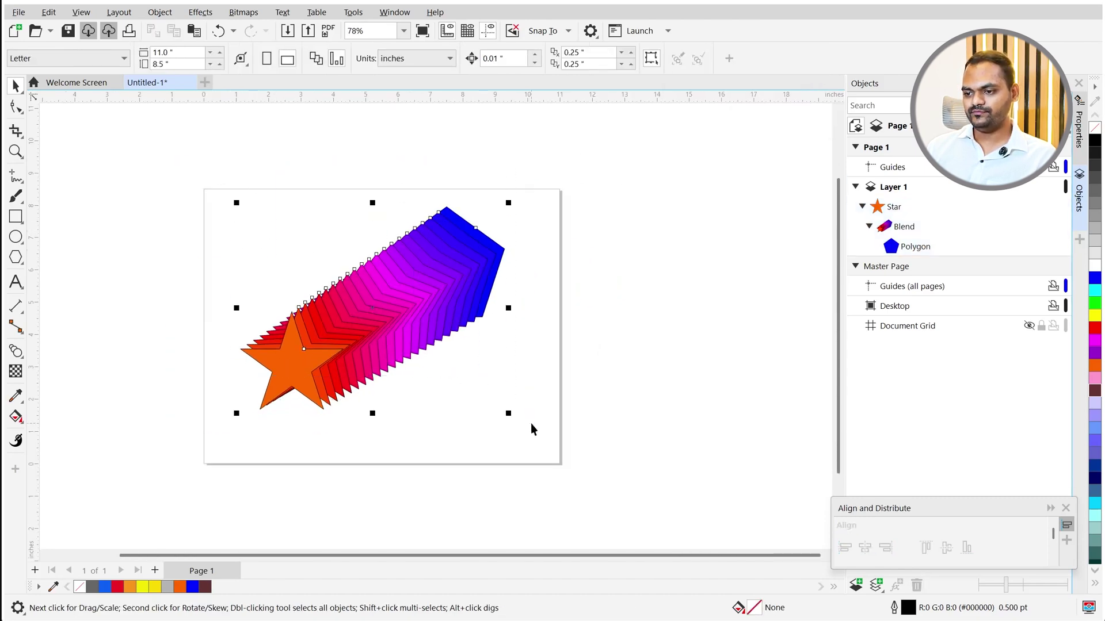
pyautogui.moveTo(531, 426); pyautogui.dragTo(531, 426)
pyautogui.press('Delete')
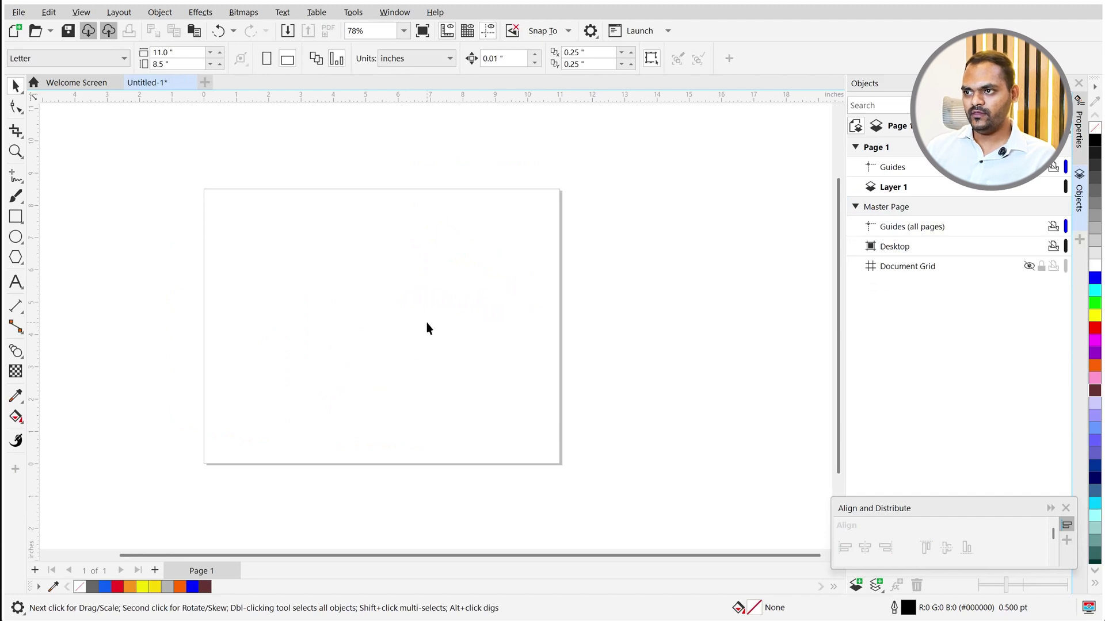
# Draw an S-shaped open B-spline curve about 5.8 inches wide and 7.8 inches high down the page.
pyautogui.scroll(2, 330, 383)
pyautogui.scroll(-1, 321, 389)
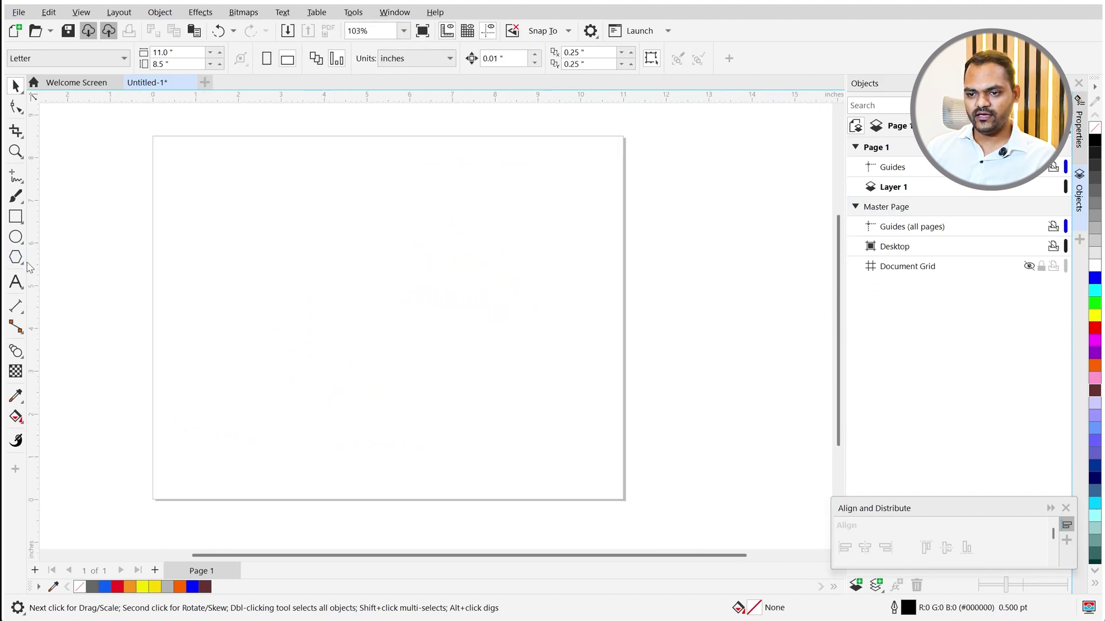
pyautogui.click(17, 176)
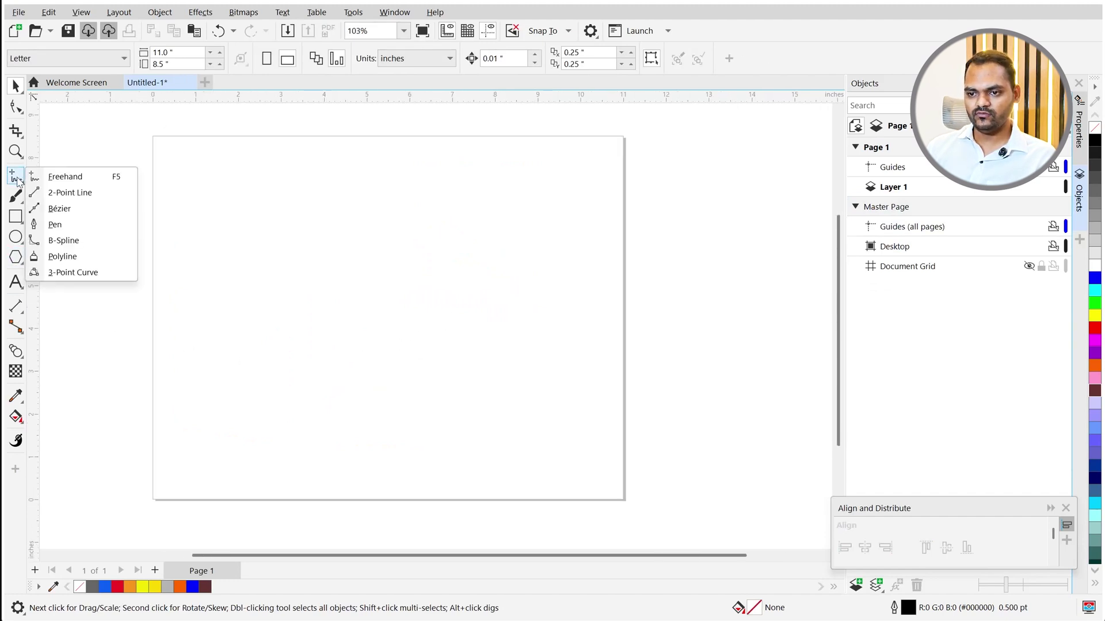
pyautogui.click(63, 241)
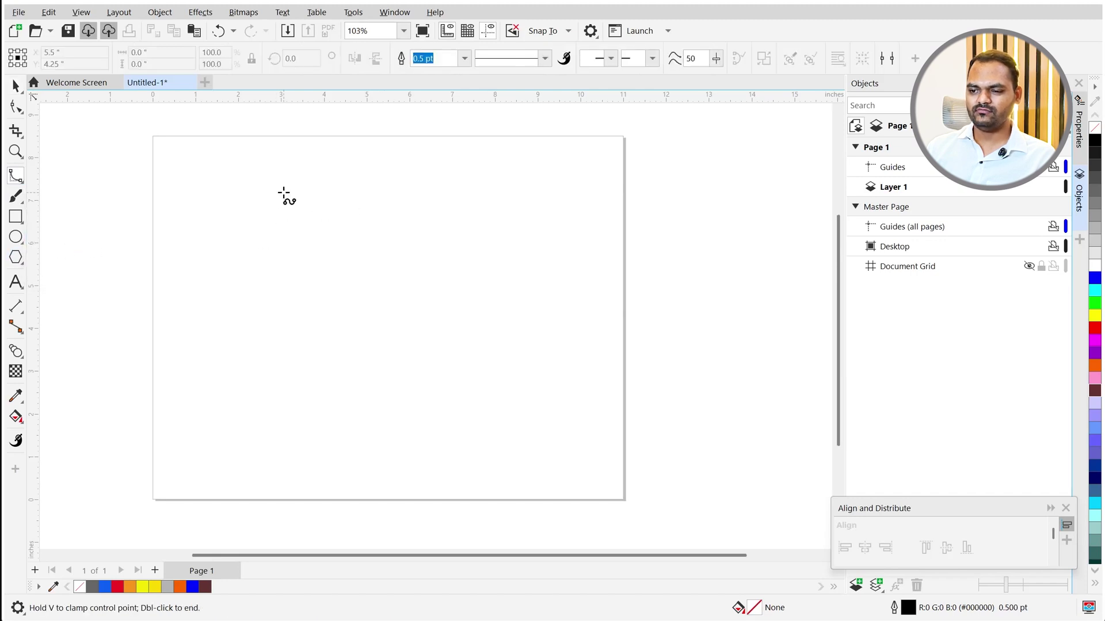
pyautogui.click(258, 170)
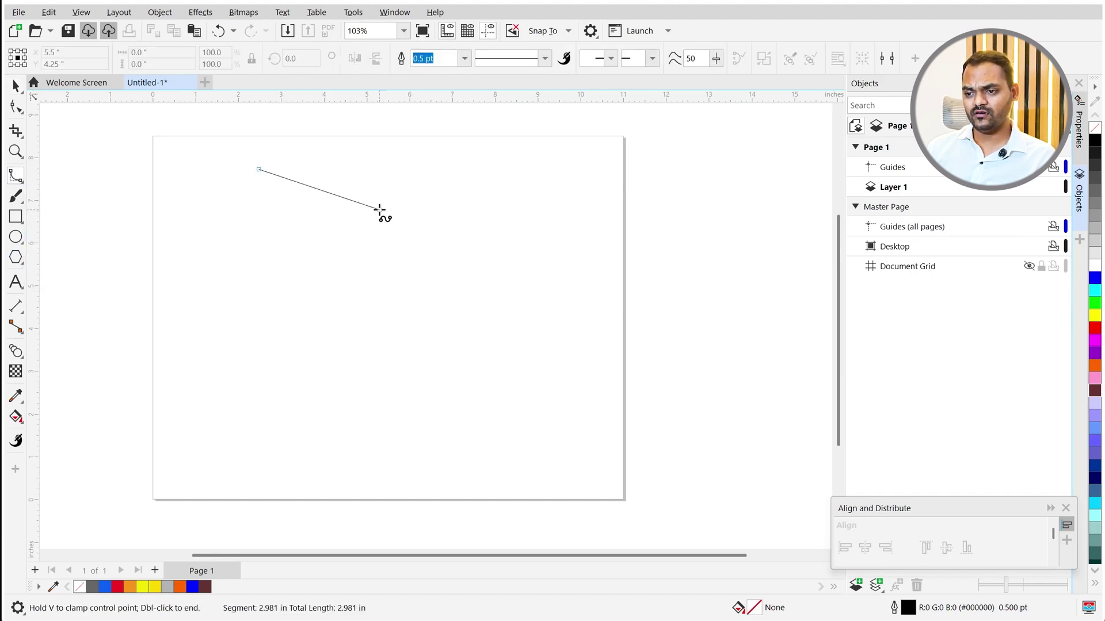
pyautogui.click(368, 251)
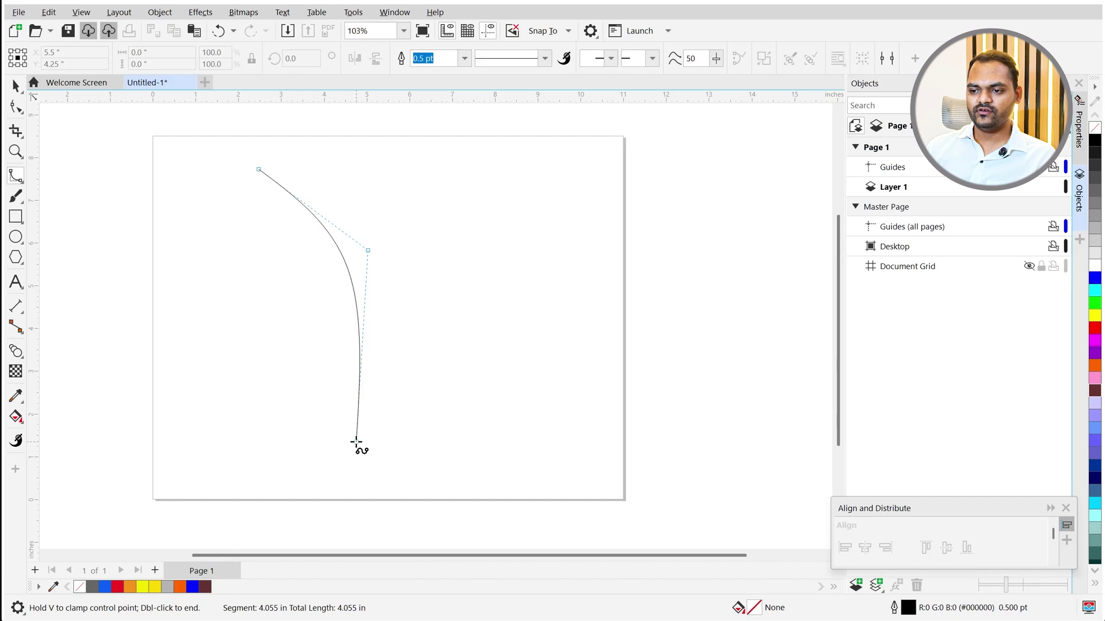
pyautogui.click(320, 401)
pyautogui.click(384, 497)
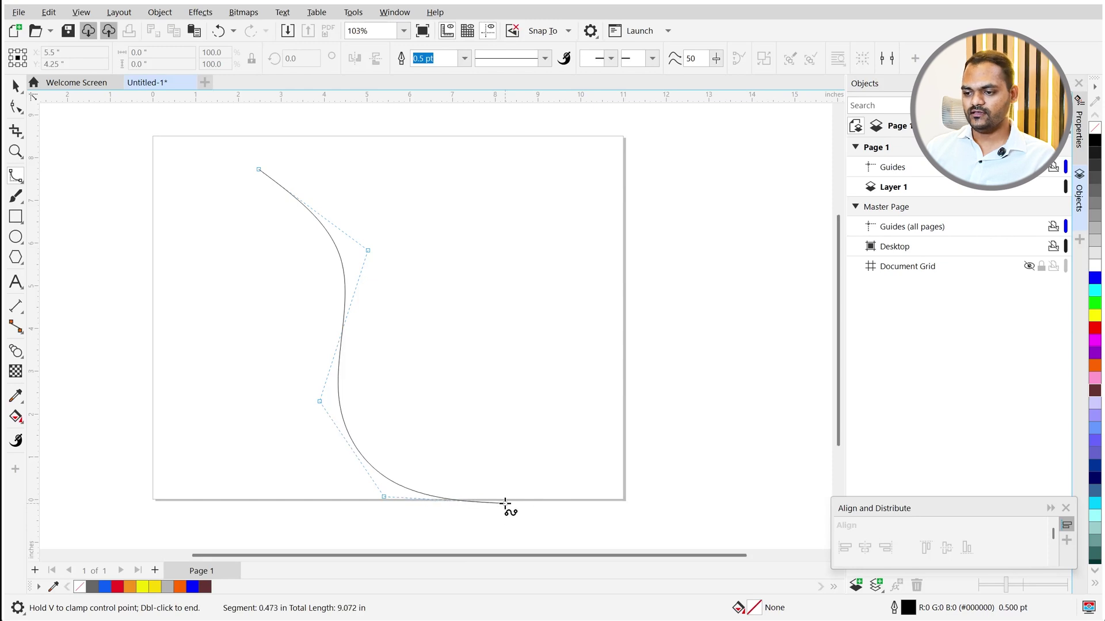
pyautogui.doubleClick(505, 504)
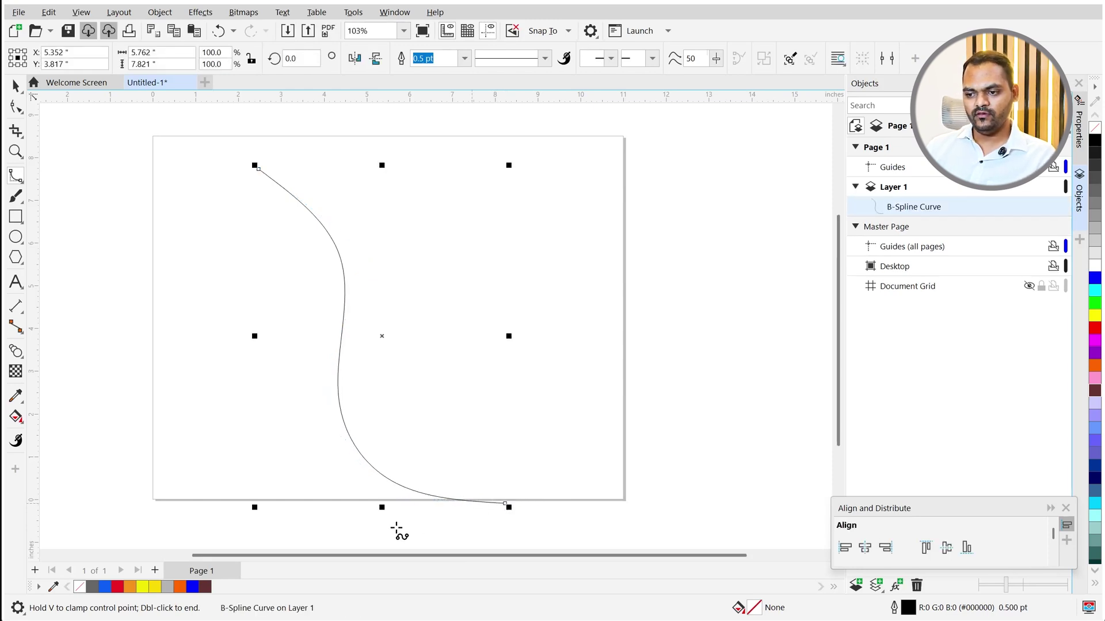
# Give the B-spline curve an orange outline with a width of 2 pt.
pyautogui.rightClick(179, 588)
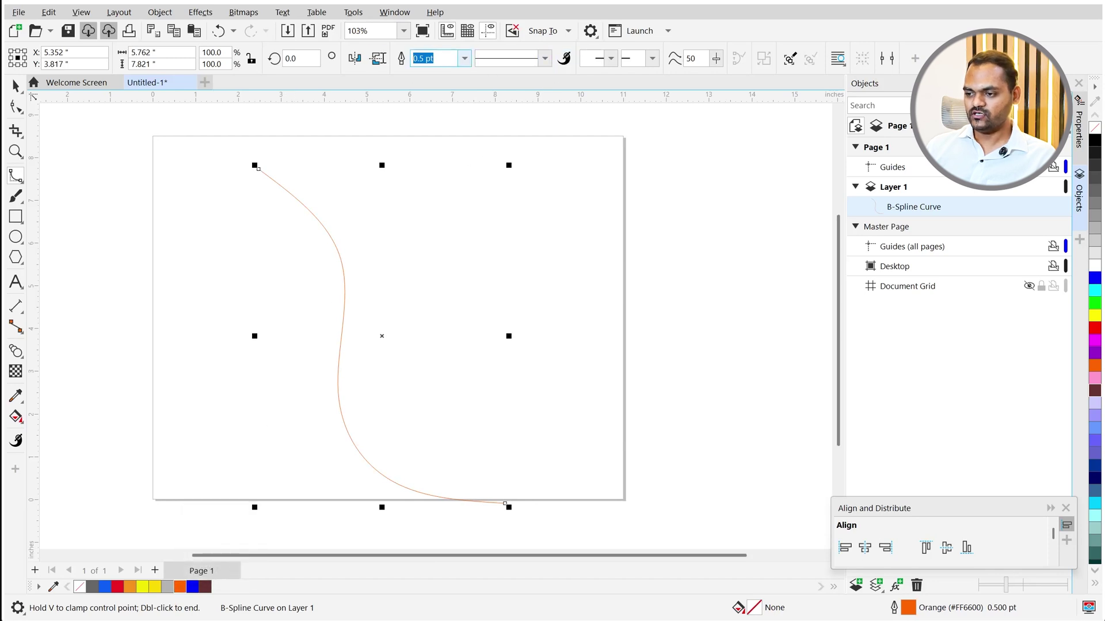
pyautogui.write('2')
pyautogui.press('Return')
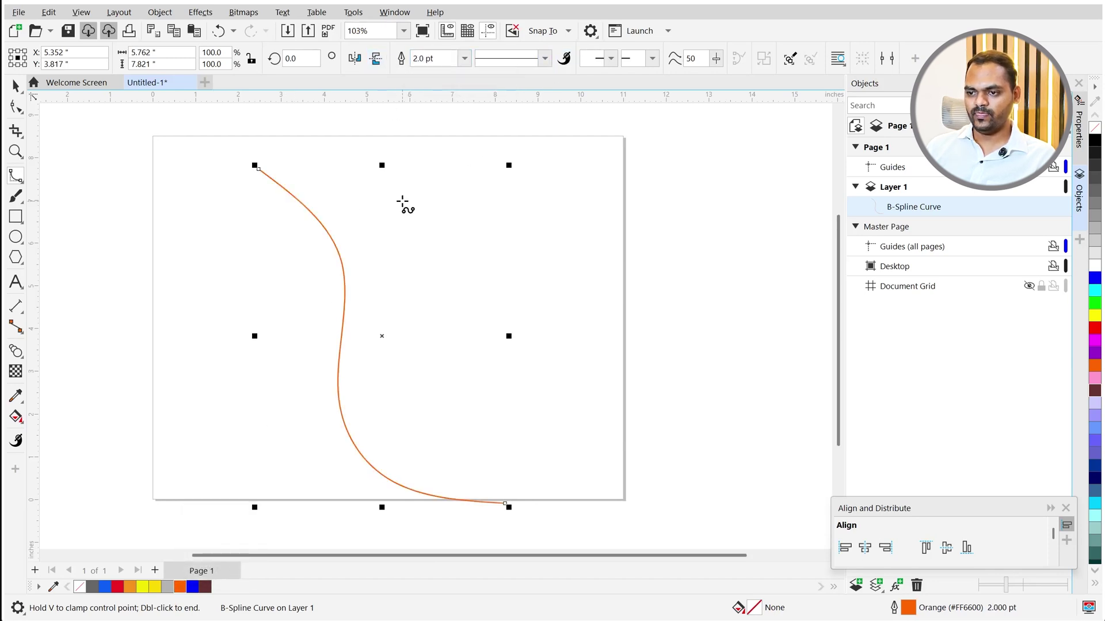
# Make a copy of the curve rotated about 27° clockwise, and give the copy a blue outline.
pyautogui.press('space')
pyautogui.click(299, 200)
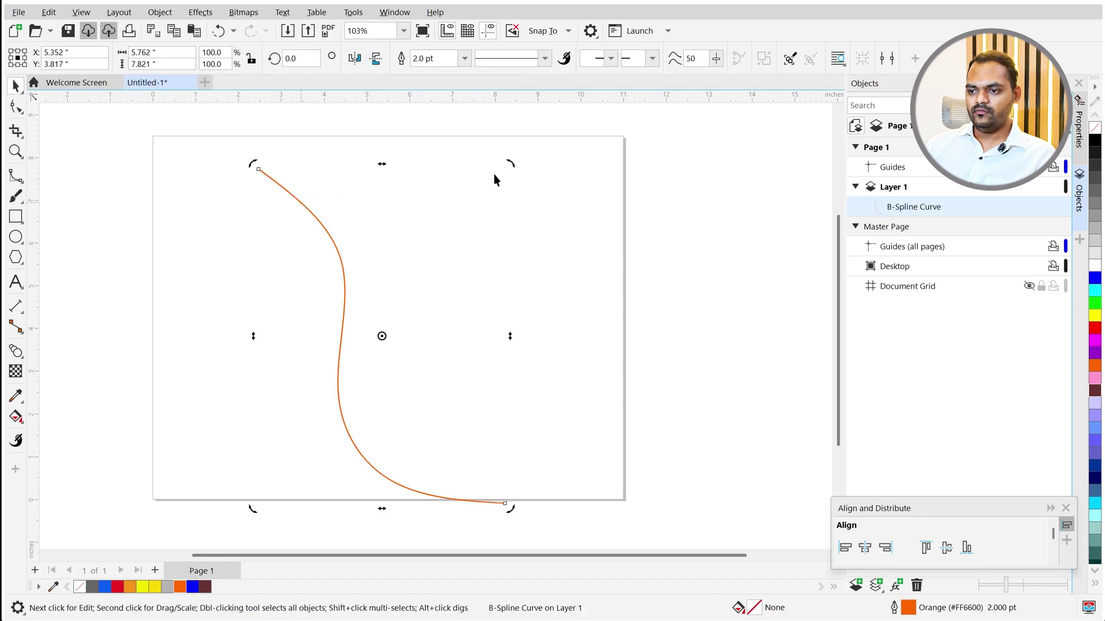
pyautogui.moveTo(515, 166); pyautogui.dragTo(567, 251)
pyautogui.scroll(-1, 208, 308)
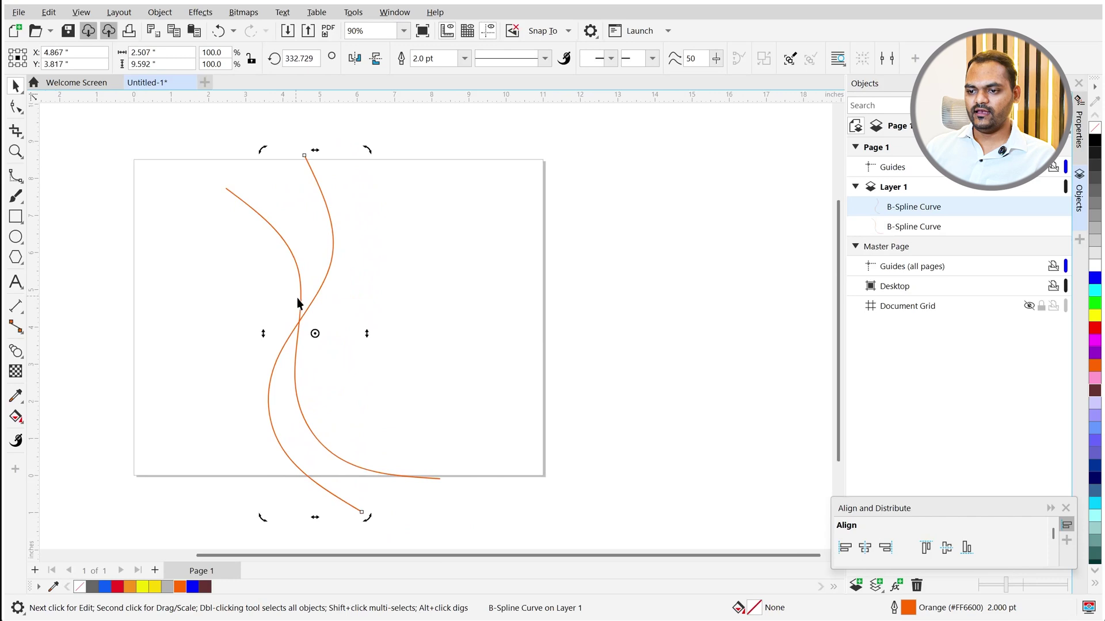
pyautogui.click(332, 264)
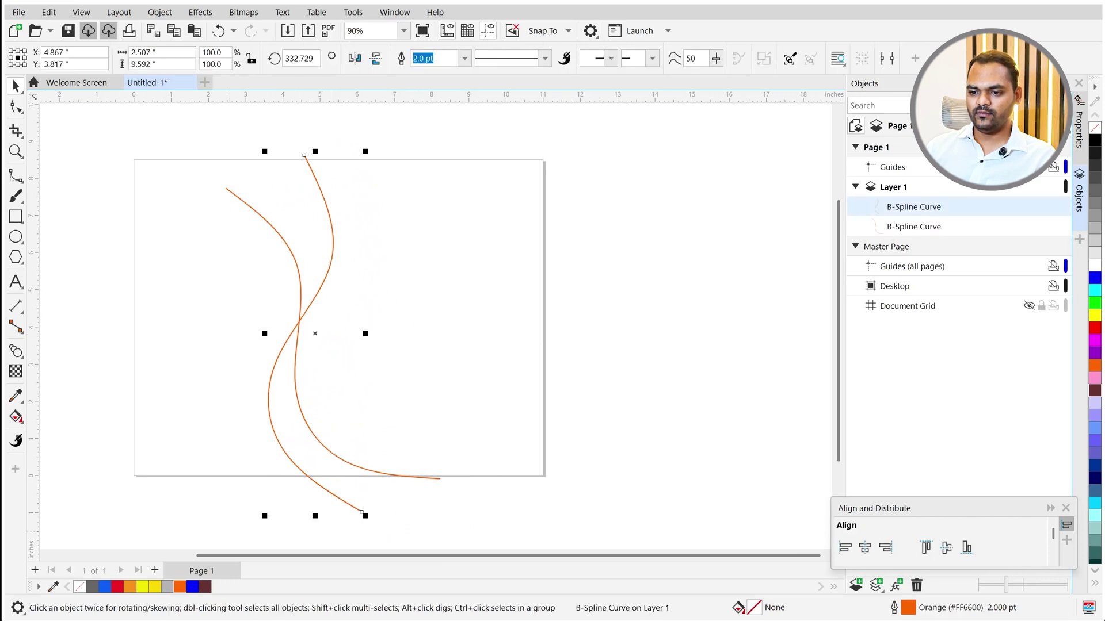
pyautogui.rightClick(108, 586)
# Rotate both curves together about 54° counterclockwise, and position the crossing pair across the page.
pyautogui.click(188, 391)
pyautogui.moveTo(392, 287); pyautogui.dragTo(224, 344)
pyautogui.click(295, 333)
pyautogui.moveTo(435, 525); pyautogui.dragTo(496, 344)
pyautogui.moveTo(298, 347); pyautogui.dragTo(338, 353)
pyautogui.click(365, 299)
pyautogui.scroll(2, 327, 345)
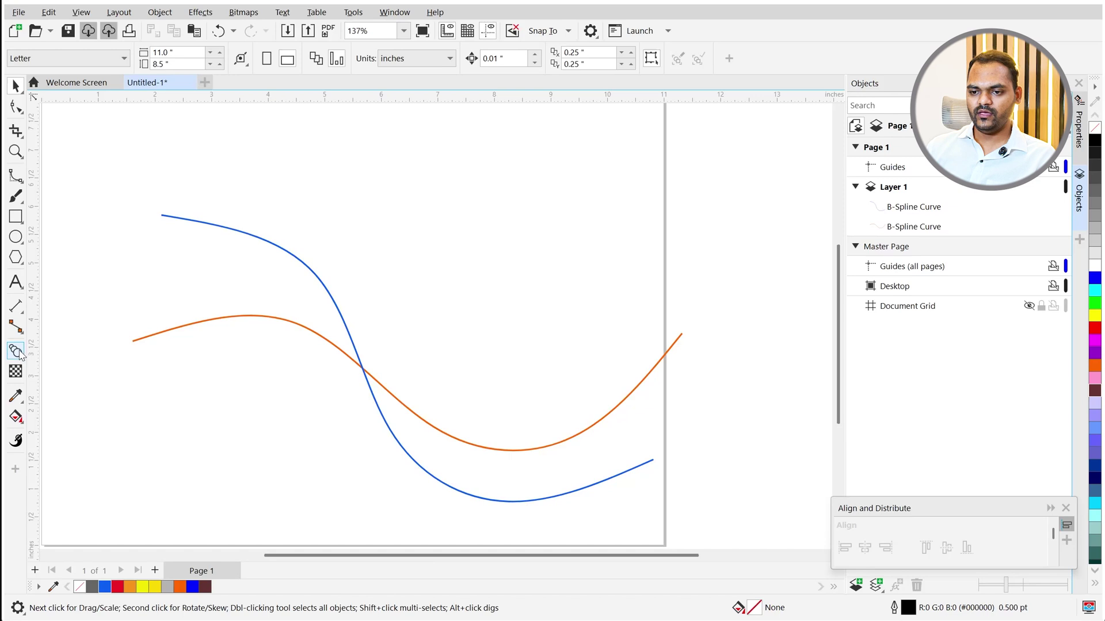
# Blend the blue curve with the orange curve using the Blend tool.
pyautogui.click(173, 327)
pyautogui.click(16, 351)
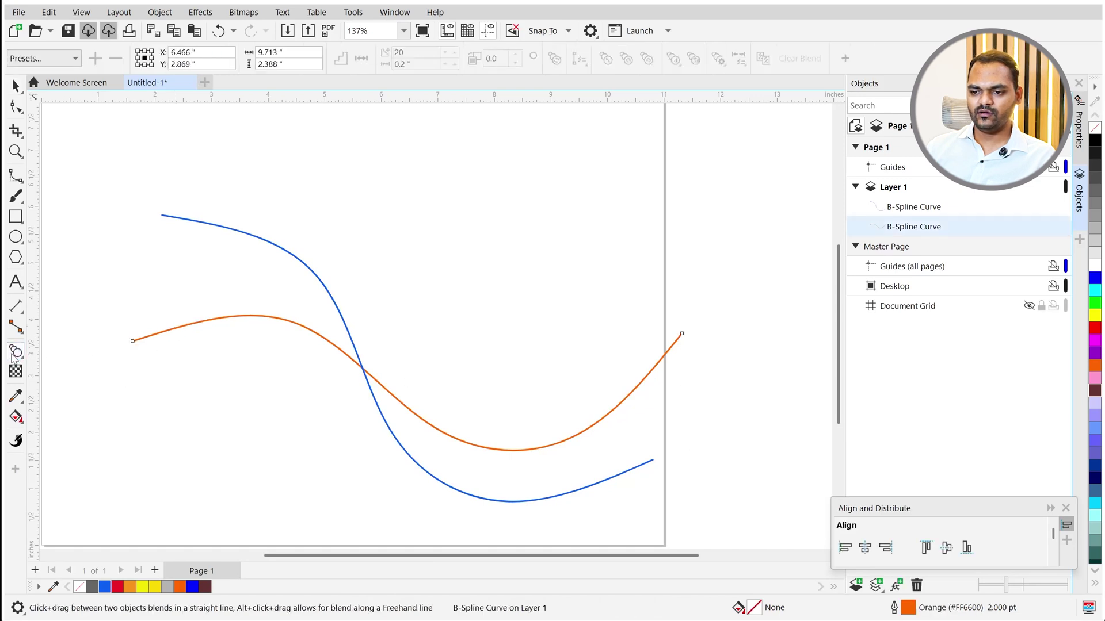
pyautogui.moveTo(406, 450); pyautogui.dragTo(427, 399)
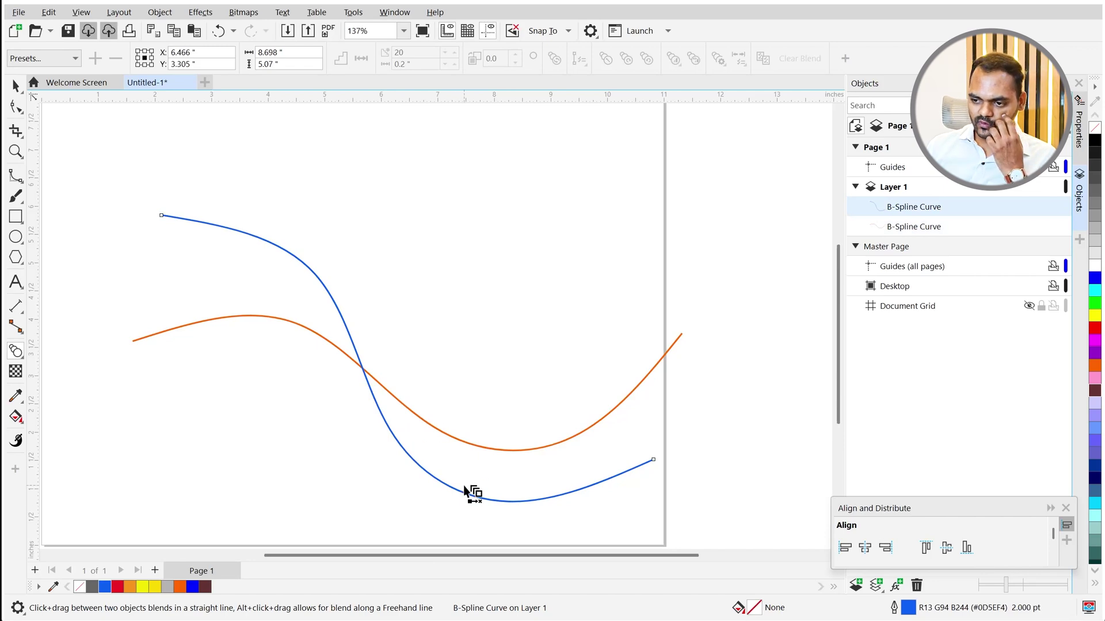
pyautogui.moveTo(464, 494); pyautogui.dragTo(499, 450)
pyautogui.scroll(-3, 331, 444)
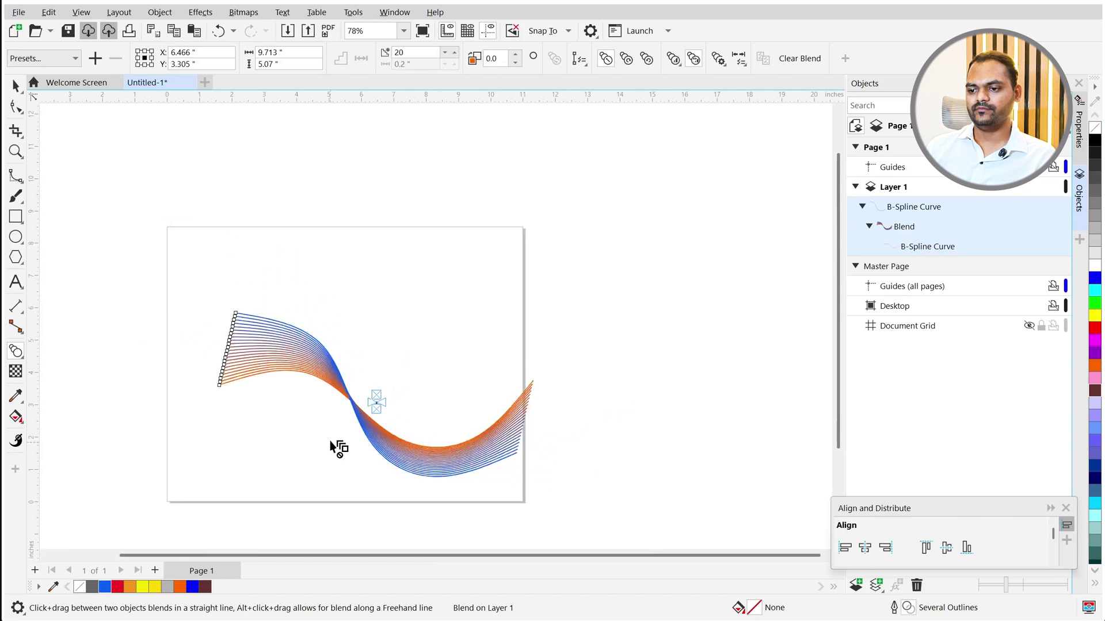
pyautogui.press('space')
pyautogui.scroll(6, 318, 327)
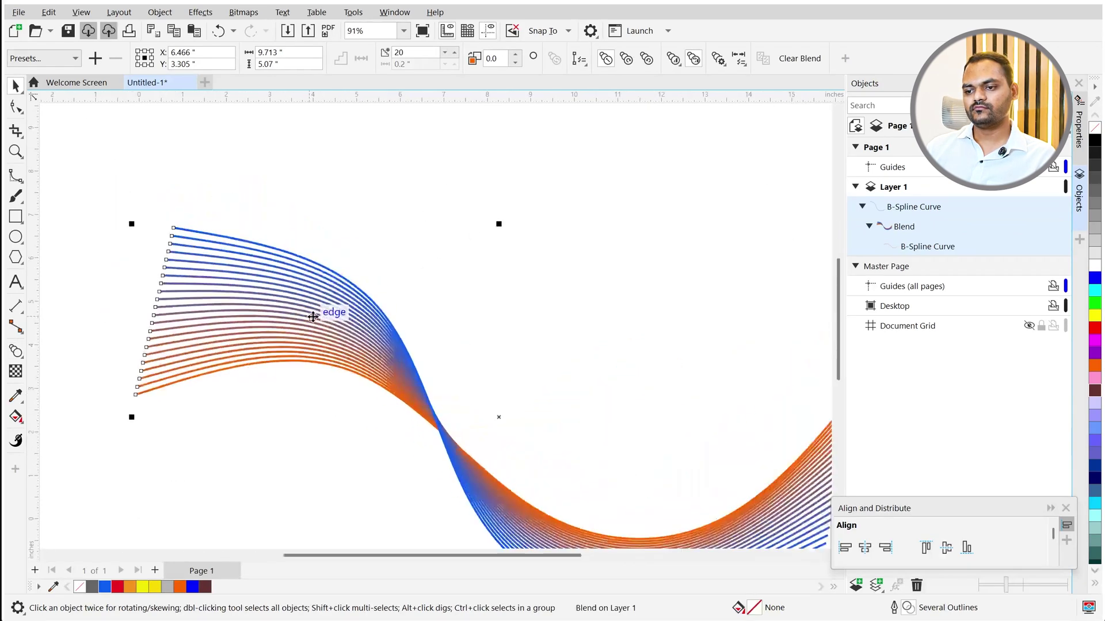
pyautogui.scroll(-6, 317, 326)
pyautogui.click(424, 300)
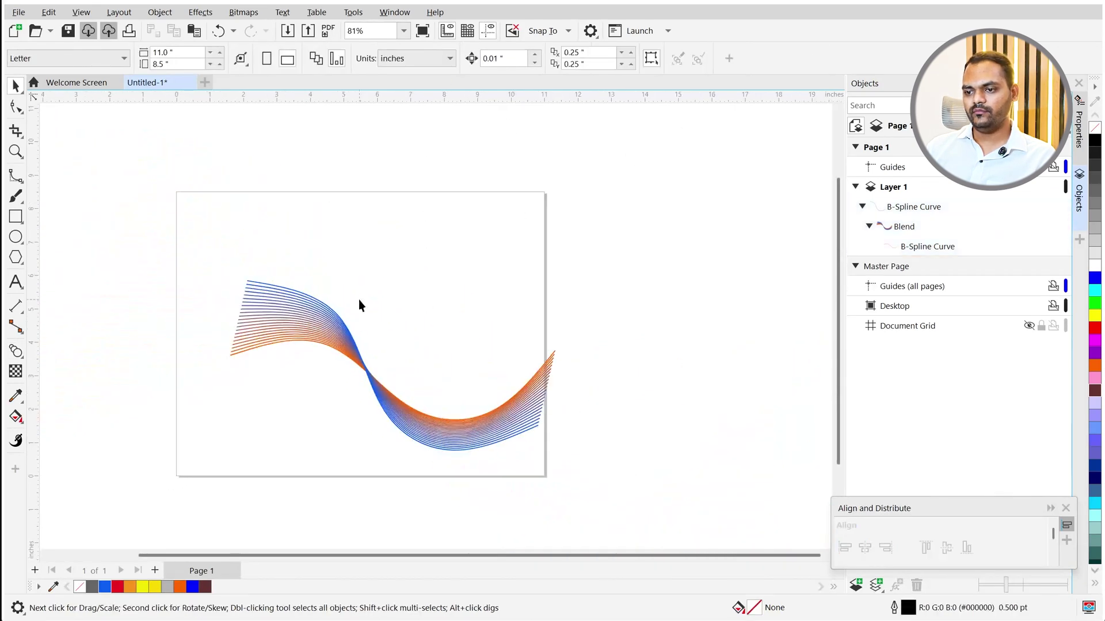
# Set the outline width of the blend's blue and orange end curves to 1 pt each.
pyautogui.click(287, 296)
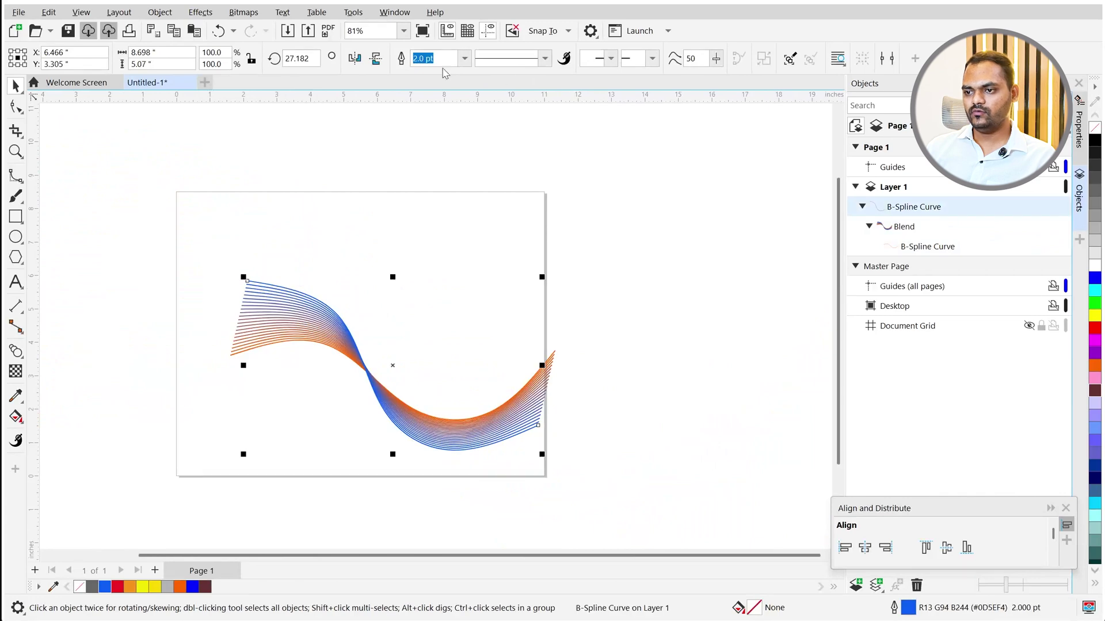
pyautogui.write('1')
pyautogui.press('Return')
pyautogui.scroll(3, 330, 311)
pyautogui.click(216, 372)
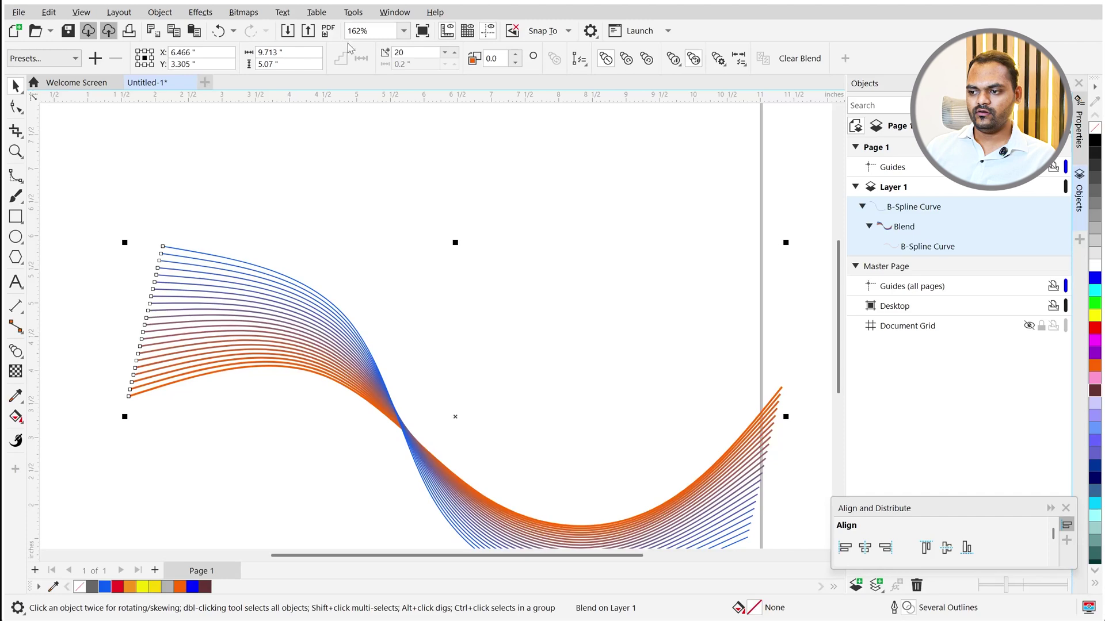
pyautogui.click(927, 246)
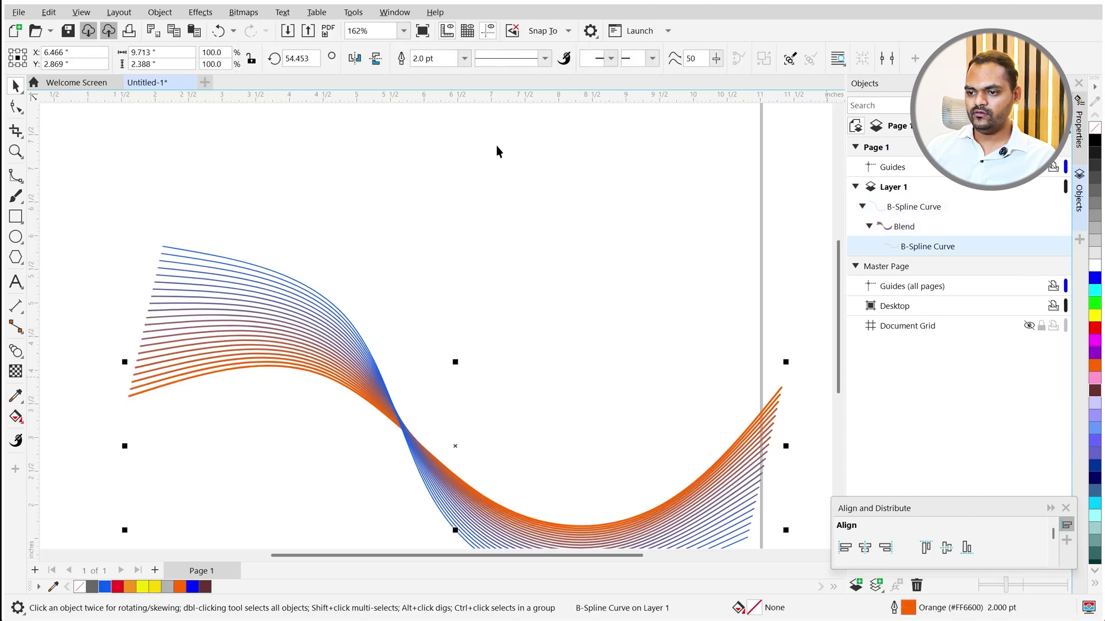
pyautogui.press('Return')
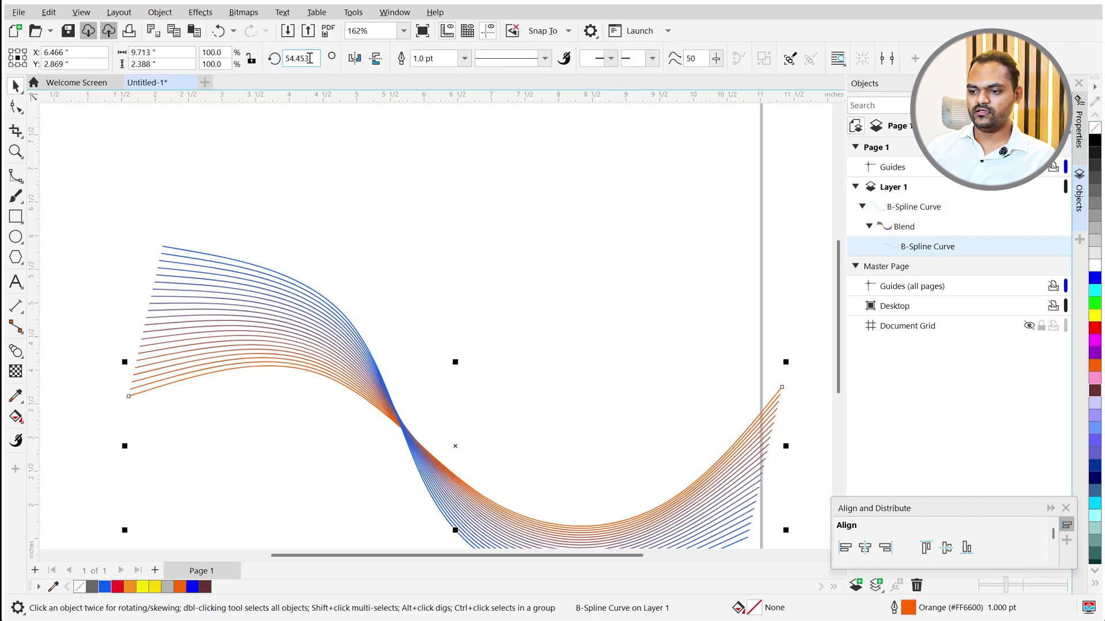
pyautogui.scroll(-2, 466, 336)
pyautogui.click(522, 296)
pyautogui.scroll(1, 418, 376)
pyautogui.scroll(-2, 418, 378)
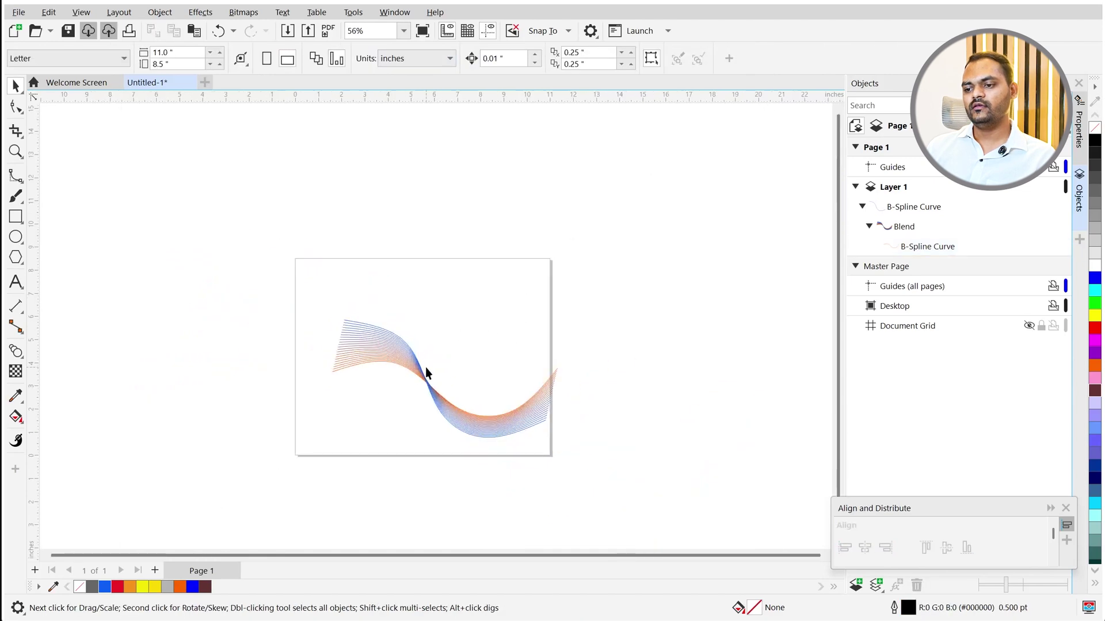
# Move the whole curve blend left so its centre lies at about X 3.9 and Y 3.2 inches.
pyautogui.click(402, 360)
pyautogui.moveTo(403, 351); pyautogui.dragTo(341, 351)
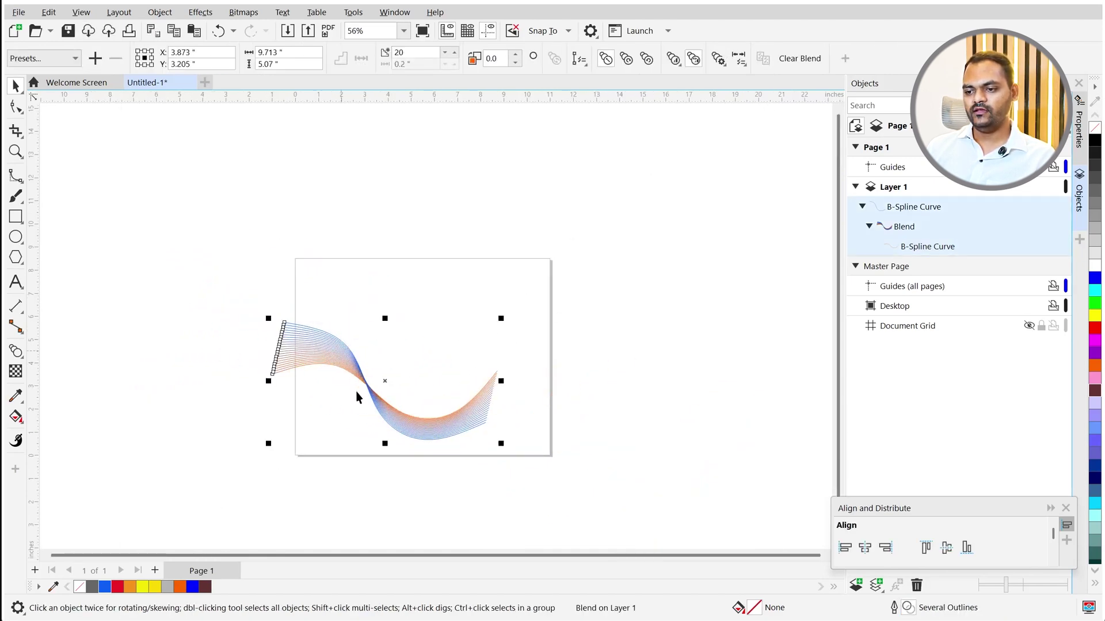
pyautogui.scroll(3, 482, 424)
pyautogui.scroll(-3, 482, 424)
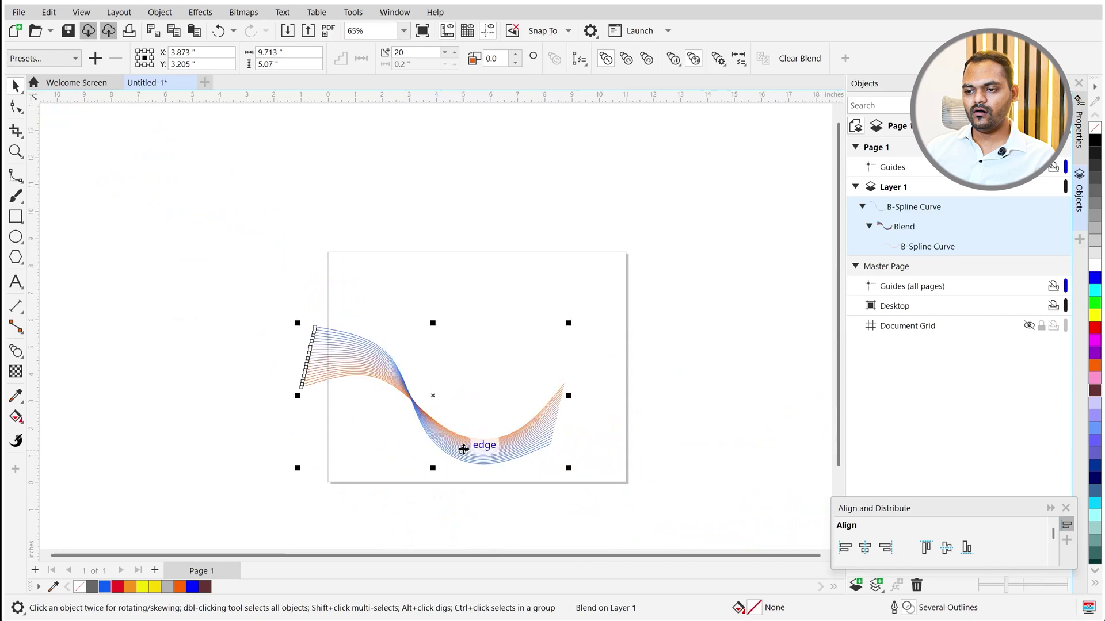
# Reposition only the blend's blue end curve to spread the wave, centring it at about X 6.4 and Y 3.0 inches.
pyautogui.click(477, 377)
pyautogui.scroll(2, 432, 381)
pyautogui.moveTo(366, 366); pyautogui.dragTo(514, 389)
pyautogui.scroll(-2, 509, 439)
pyautogui.scroll(3, 434, 370)
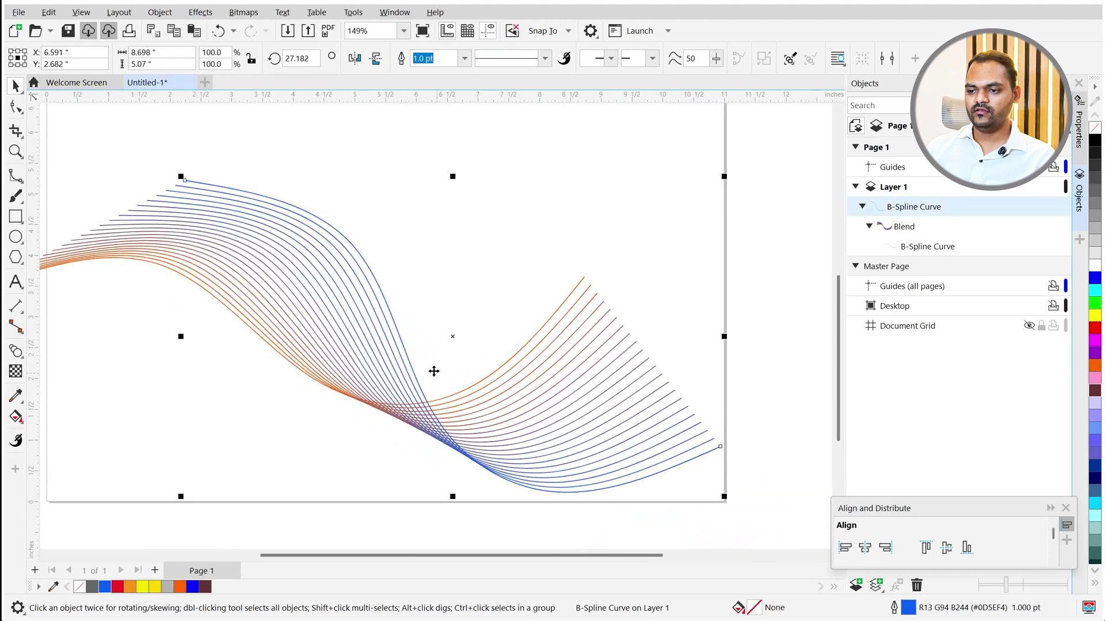
pyautogui.moveTo(409, 360); pyautogui.dragTo(447, 343)
pyautogui.click(339, 469)
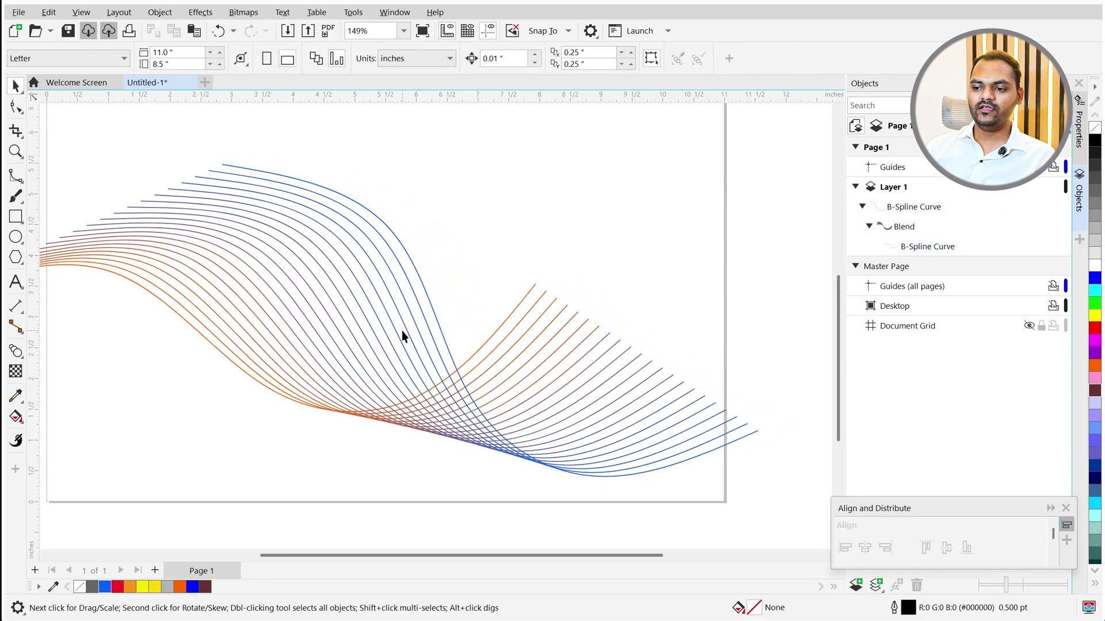
pyautogui.click(426, 309)
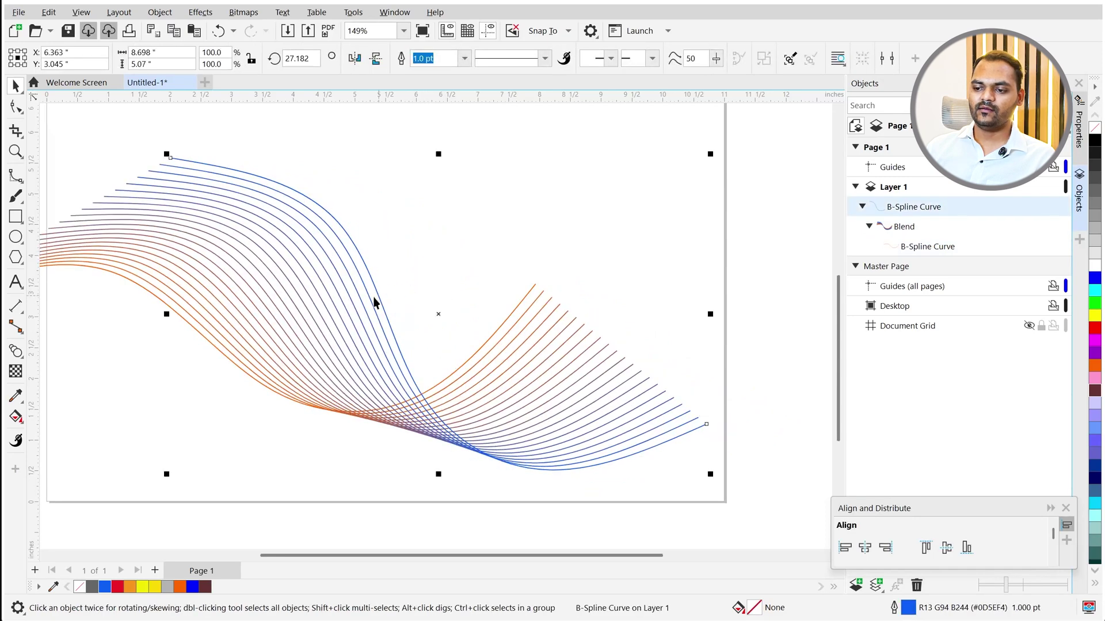
# Move the whole blend up and right of the page, and draw a rectangle about 11.1 by 8.6 inches covering the page.
pyautogui.scroll(-2, 273, 489)
pyautogui.moveTo(488, 497); pyautogui.dragTo(609, 187)
pyautogui.click(16, 217)
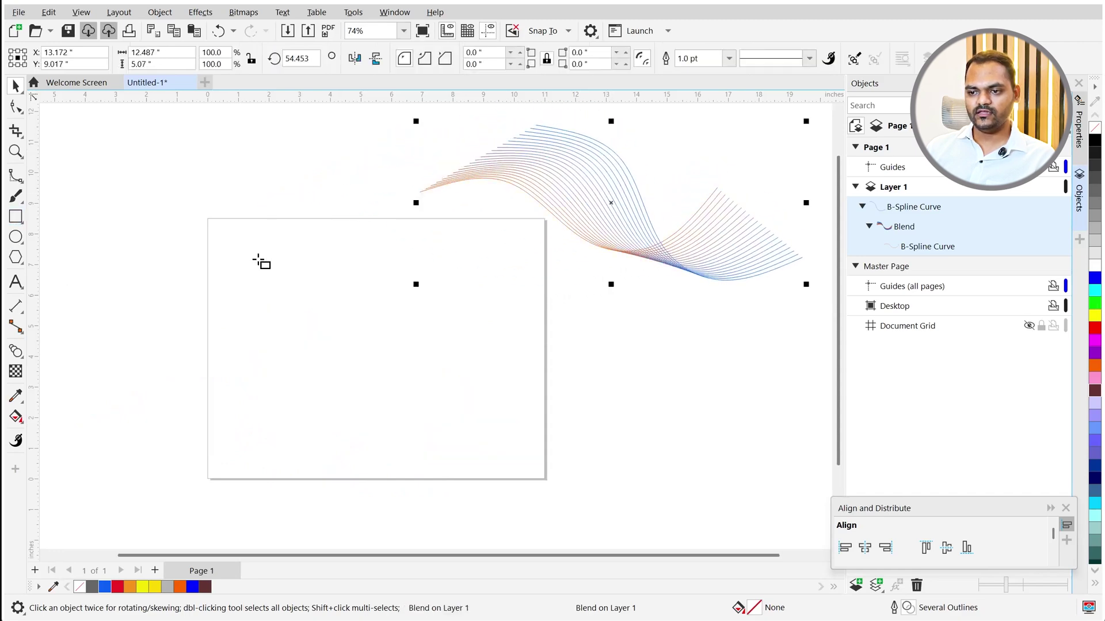
pyautogui.moveTo(206, 219); pyautogui.dragTo(547, 482)
pyautogui.press('space')
pyautogui.scroll(1, 493, 311)
pyautogui.scroll(-1, 354, 352)
# Try a dark grey fill on the page-sized rectangle, and change it to dark navy blue.
pyautogui.moveTo(354, 351); pyautogui.dragTo(356, 347)
pyautogui.press('space')
pyautogui.press('space')
pyautogui.click(1096, 183)
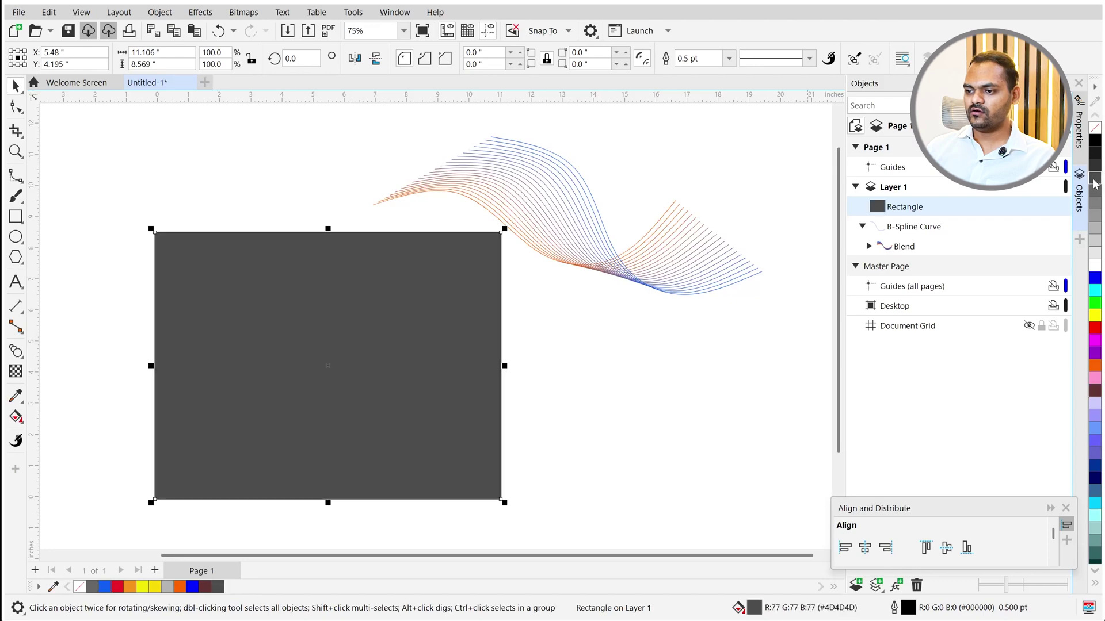
pyautogui.click(1095, 478)
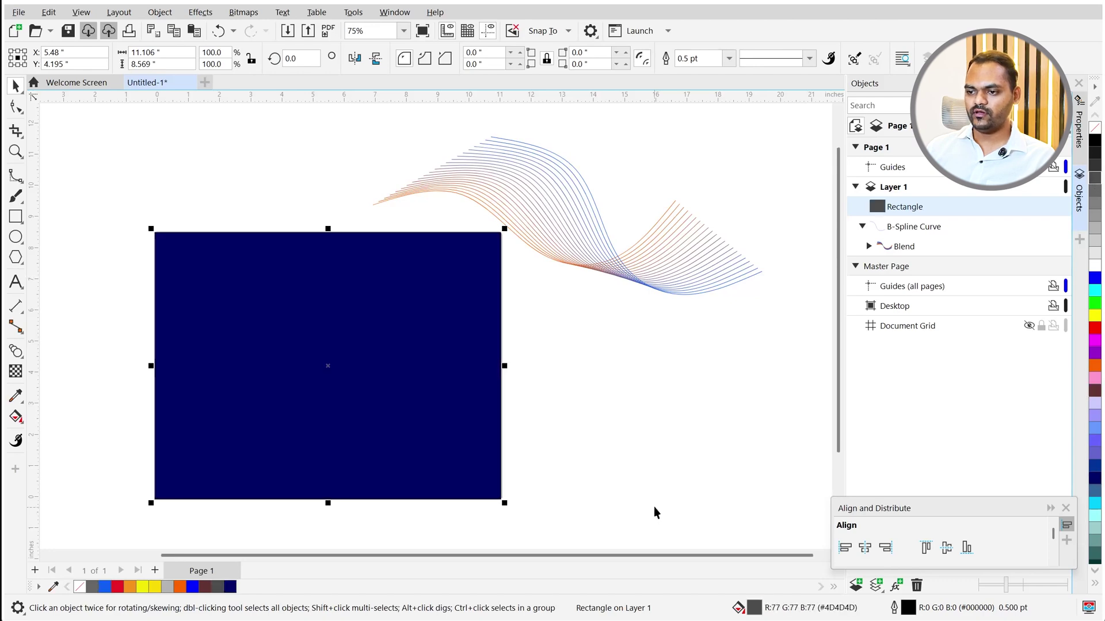
# Move the curve blend over the navy rectangle's upper right part, centred at about X 7.7 and Y 8.1 inches, and bring it to the front.
pyautogui.click(619, 277)
pyautogui.moveTo(620, 277); pyautogui.dragTo(469, 291)
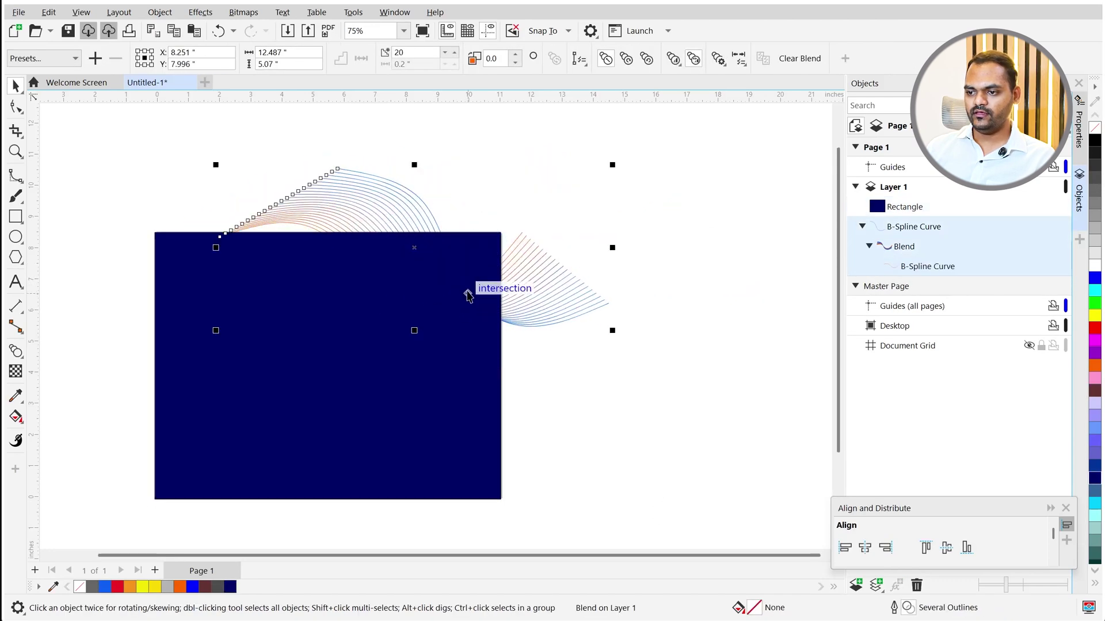
pyautogui.scroll(2, 438, 271)
pyautogui.hotkey('shift', 'pageup')
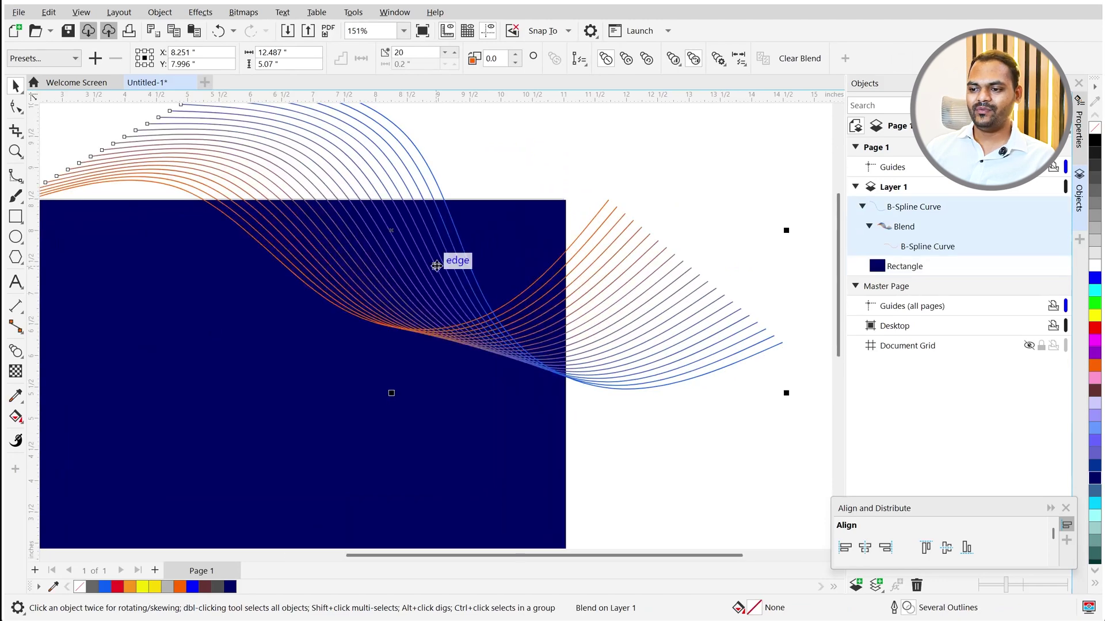
pyautogui.scroll(-2, 467, 292)
pyautogui.moveTo(462, 282); pyautogui.dragTo(482, 315)
pyautogui.scroll(-2, 483, 315)
pyautogui.scroll(2, 479, 255)
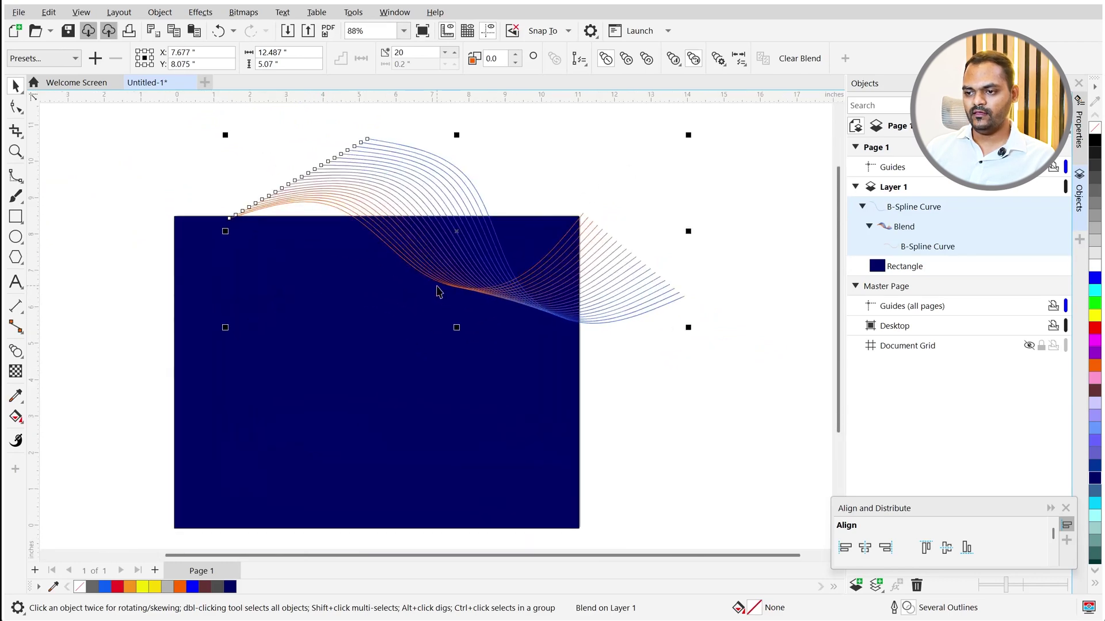
pyautogui.rightClick(479, 255)
pyautogui.click(365, 362)
pyautogui.click(702, 346)
pyautogui.click(633, 303)
pyautogui.moveTo(629, 286); pyautogui.dragTo(636, 257)
pyautogui.hotkey('ctrl', 'z')
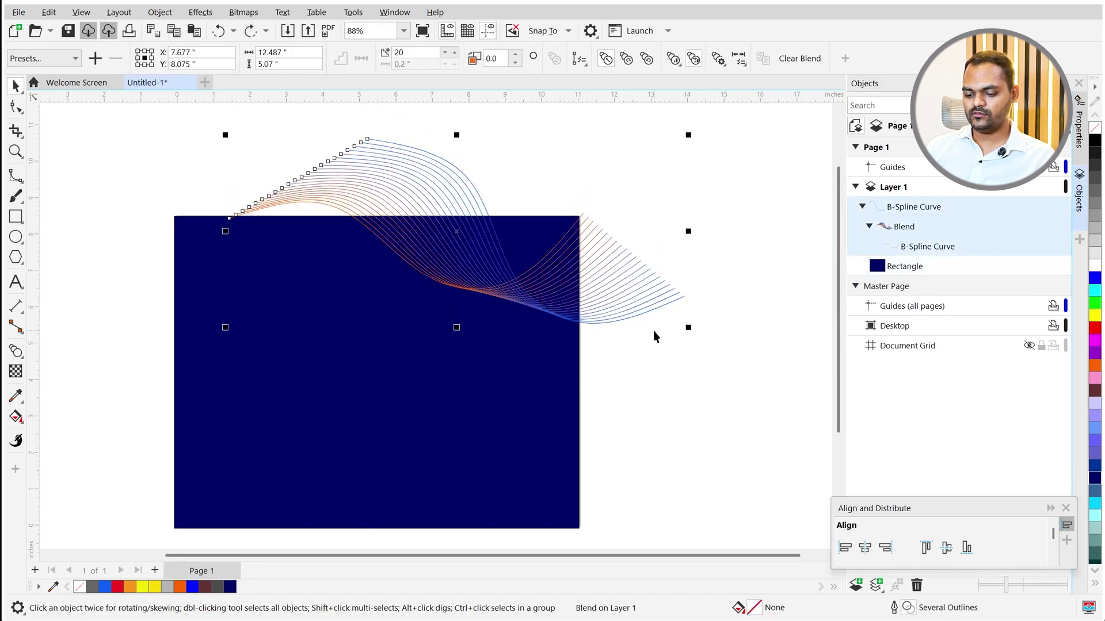
# Group the blended curves and PowerClip the group inside the navy rectangle.
pyautogui.hotkey('ctrl', 'g')
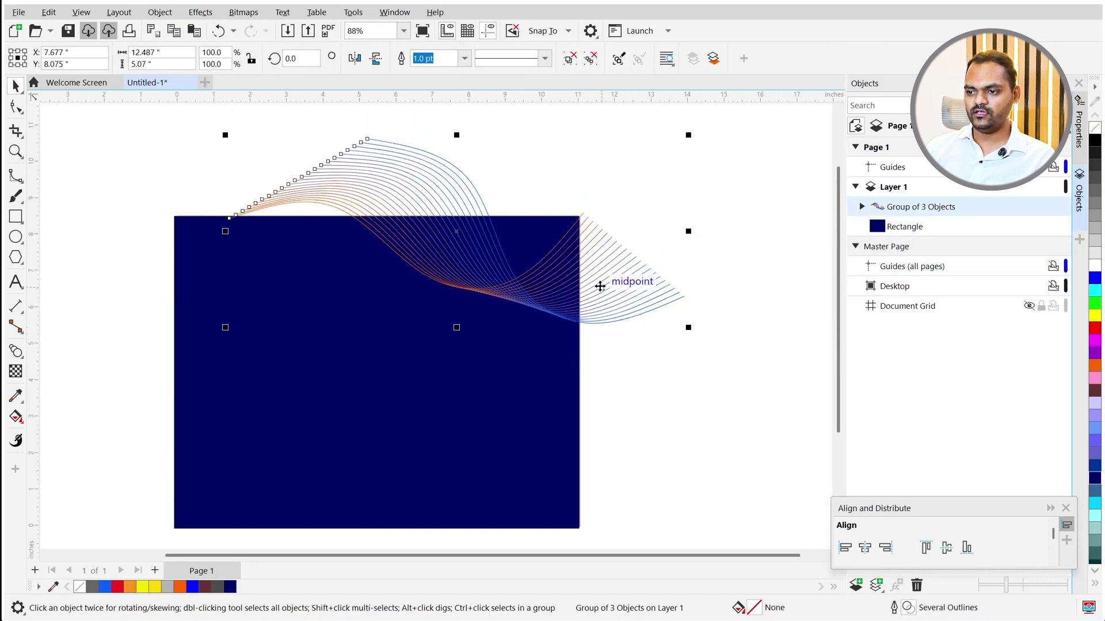
pyautogui.rightClick(600, 286)
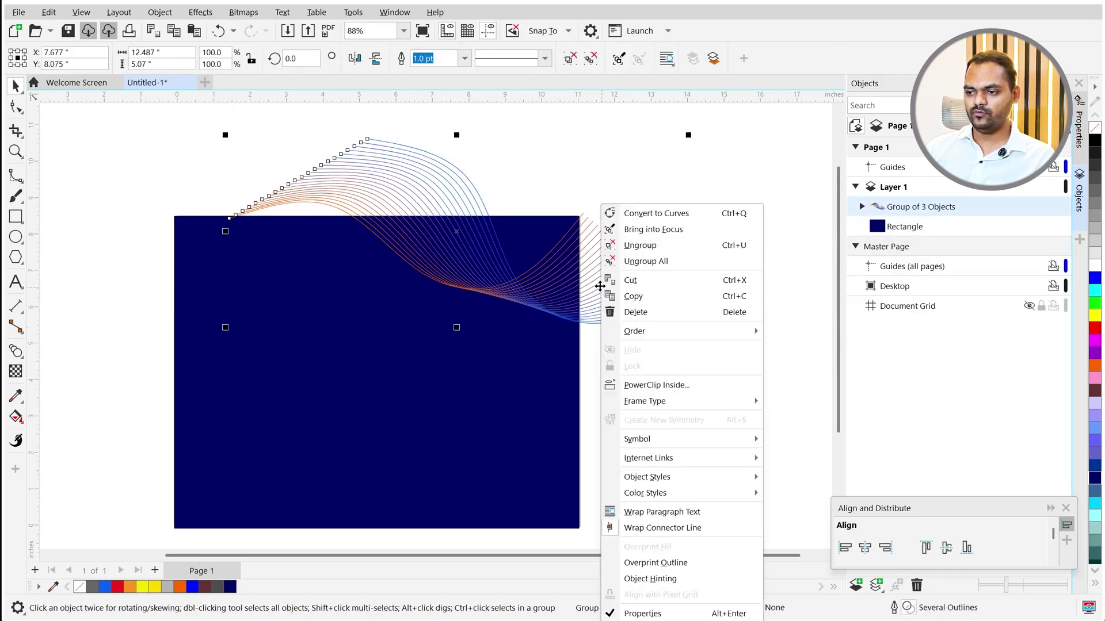
pyautogui.click(650, 392)
pyautogui.click(396, 384)
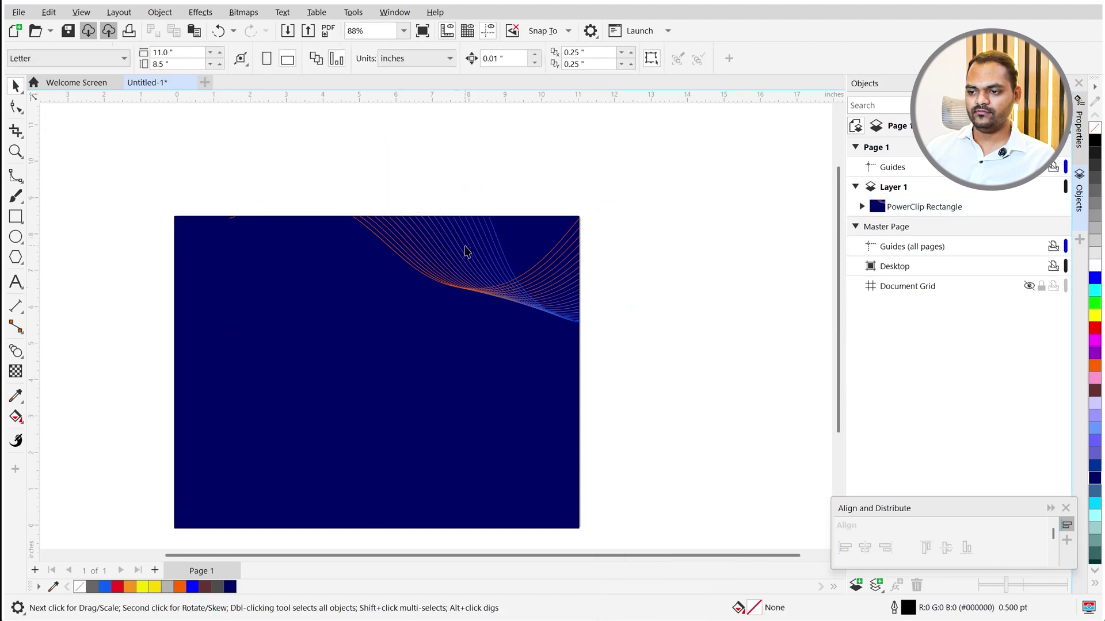
pyautogui.scroll(6, 463, 250)
pyautogui.scroll(-7, 568, 236)
pyautogui.scroll(4, 510, 369)
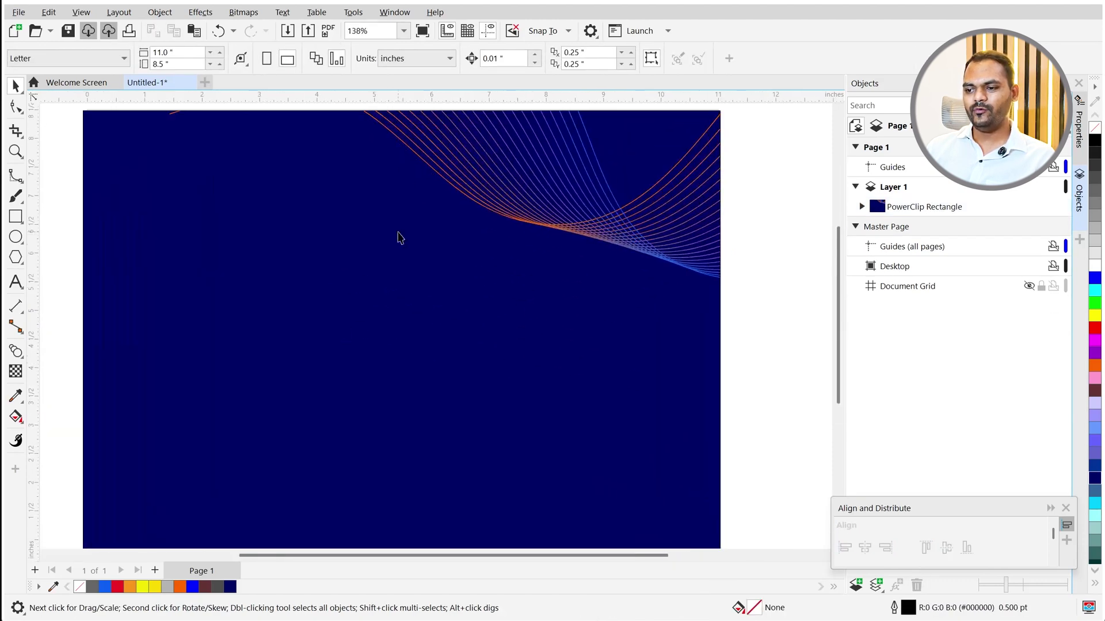
pyautogui.scroll(-2, 434, 280)
# Open the PowerClip rectangle's contents to view the whole wave, and return to the page.
pyautogui.click(409, 282)
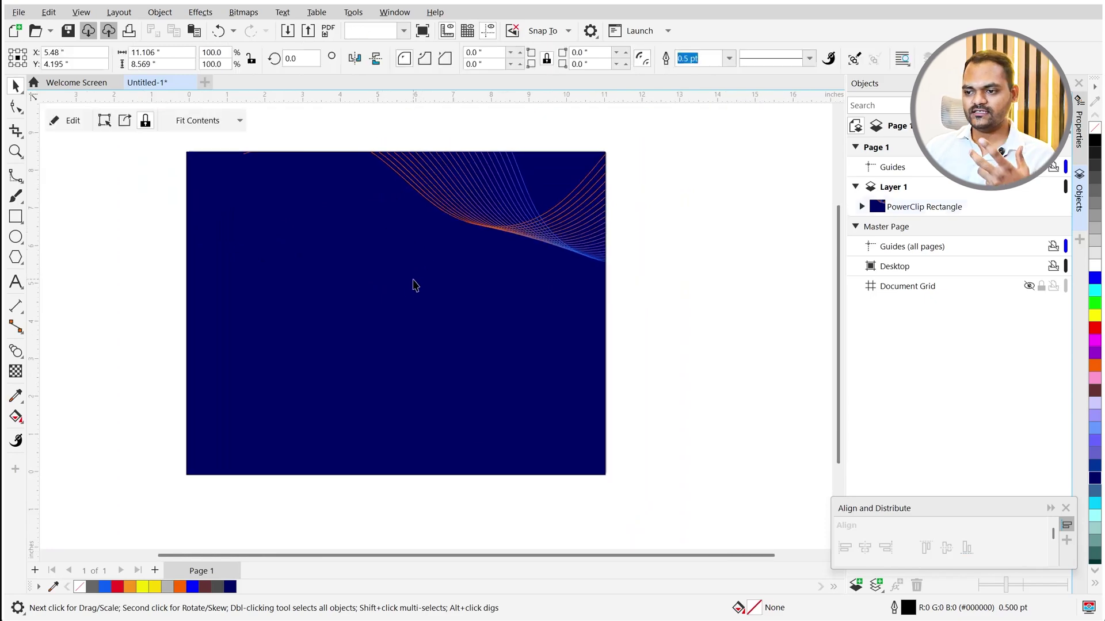
pyautogui.keyDown('ctrl'); pyautogui.click(436, 279); pyautogui.keyUp('ctrl')
pyautogui.scroll(2, 558, 214)
pyautogui.scroll(-2, 615, 225)
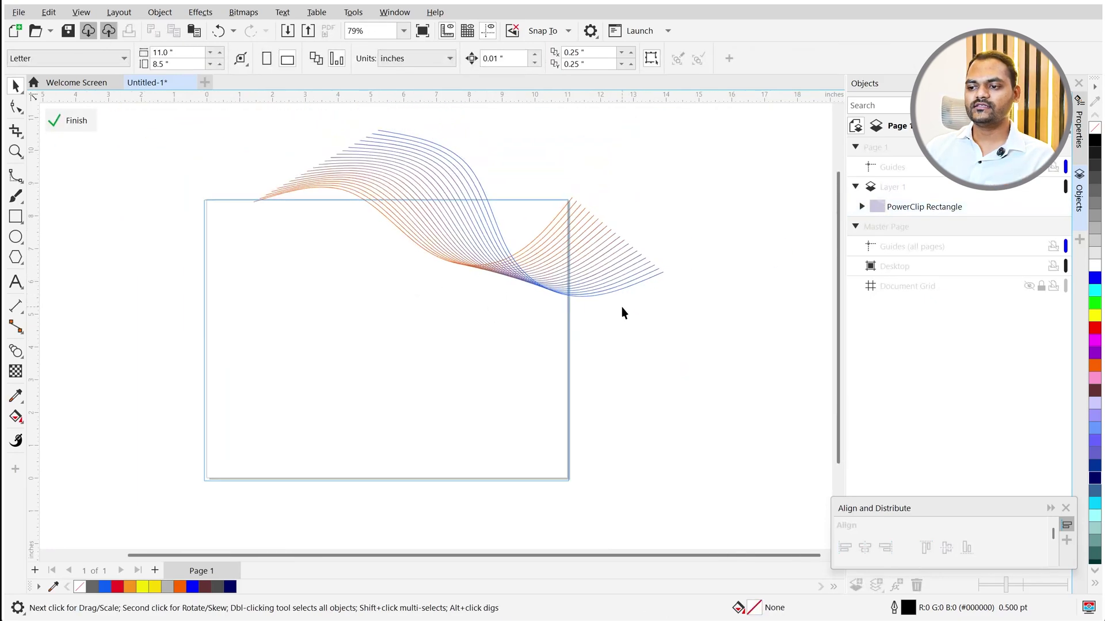
pyautogui.keyDown('ctrl'); pyautogui.click(668, 327); pyautogui.keyUp('ctrl')
pyautogui.scroll(2, 452, 271)
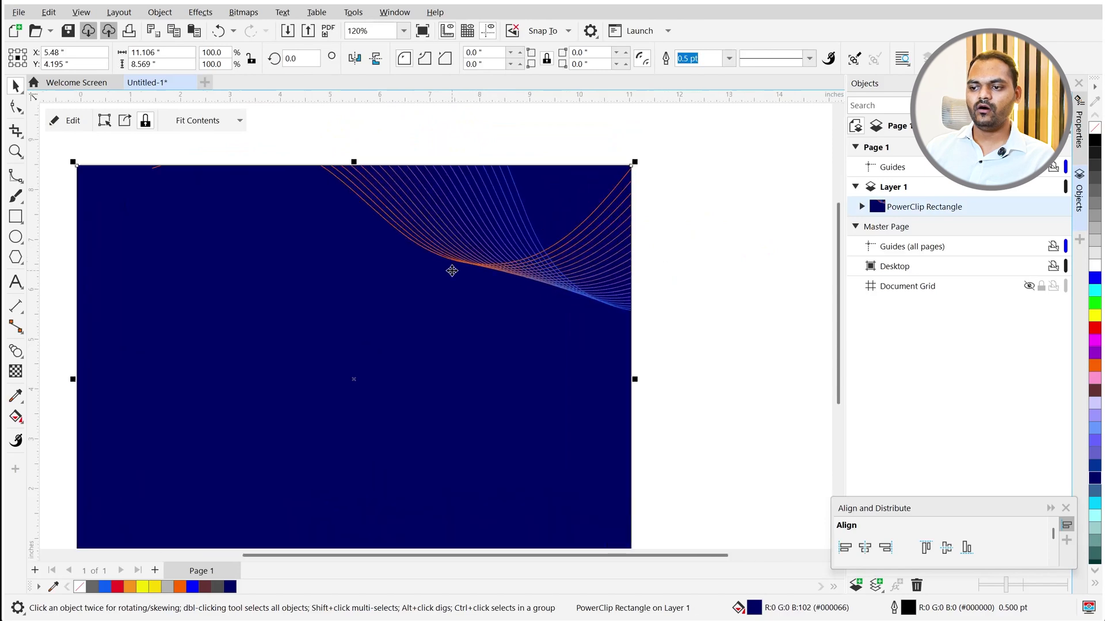
# Inside the PowerClip, lower the wave group and stretch it to about 19.3 inches wide, centred at about X 5.5 and Y 6.4 inches, and finish editing.
pyautogui.doubleClick(469, 246)
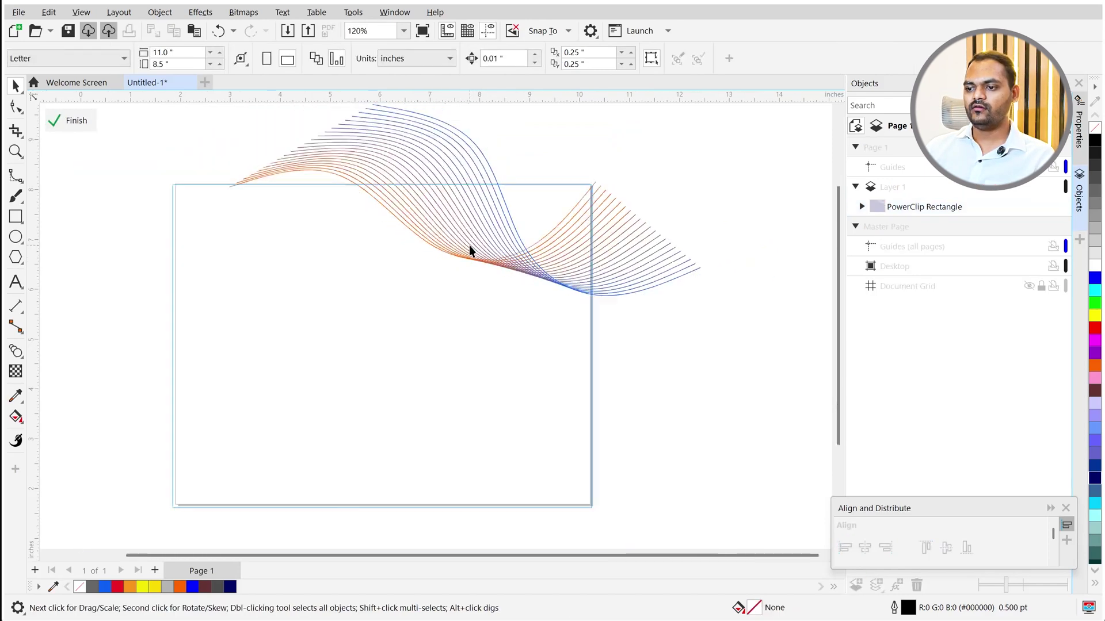
pyautogui.scroll(-2, 469, 245)
pyautogui.click(477, 243)
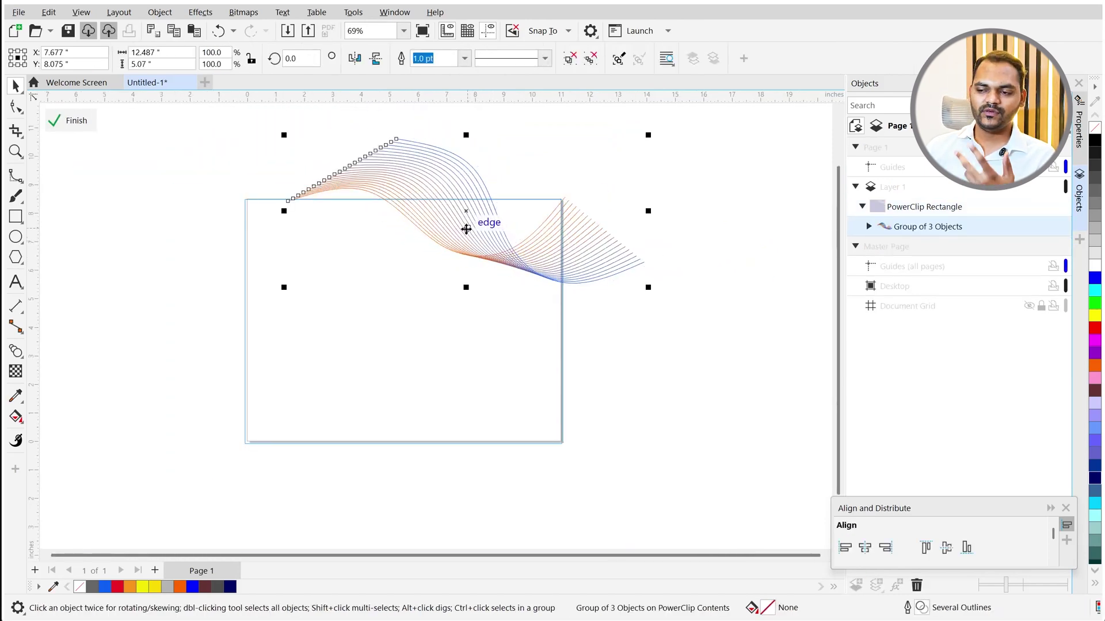
pyautogui.moveTo(482, 228); pyautogui.dragTo(421, 323)
pyautogui.moveTo(585, 303); pyautogui.dragTo(681, 318)
pyautogui.moveTo(555, 327); pyautogui.dragTo(556, 279)
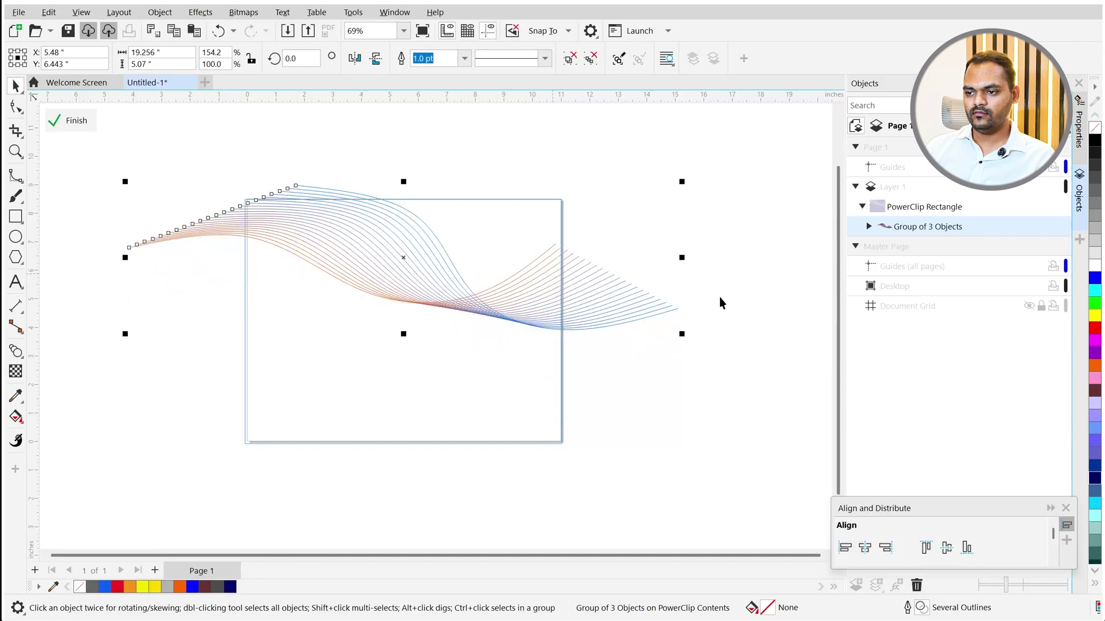
pyautogui.keyDown('ctrl'); pyautogui.click(718, 298); pyautogui.keyUp('ctrl')
pyautogui.click(698, 309)
pyautogui.scroll(3, 461, 273)
pyautogui.scroll(-3, 479, 295)
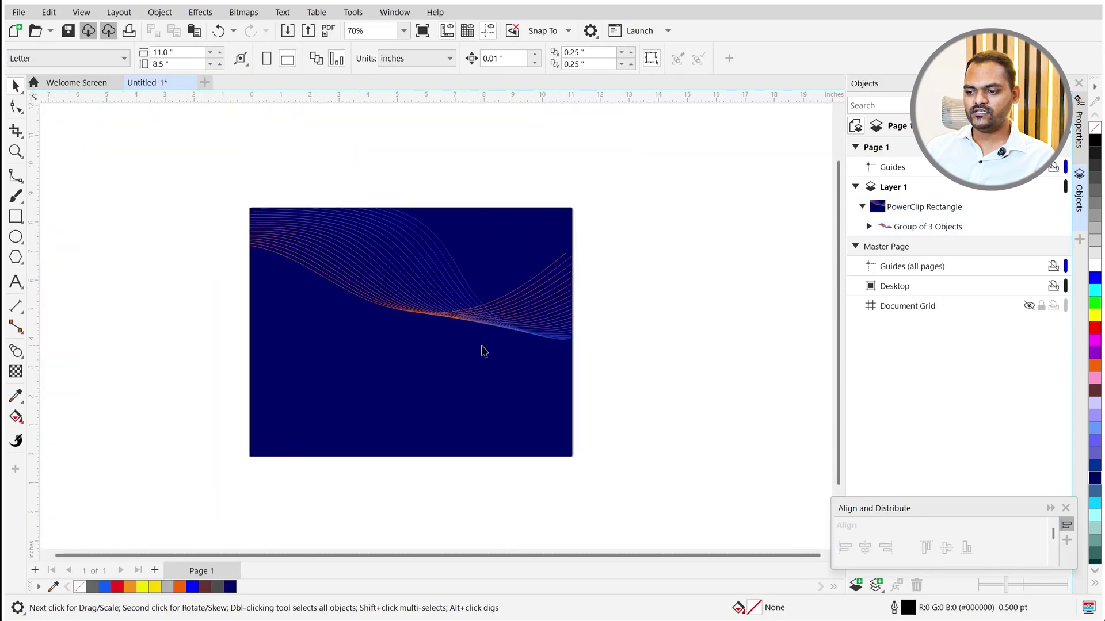
# Reopen the PowerClip contents to examine how the stretched wave extends past the frame, and close them to inspect the clipped result.
pyautogui.click(422, 289)
pyautogui.keyDown('ctrl'); pyautogui.click(421, 288); pyautogui.keyUp('ctrl')
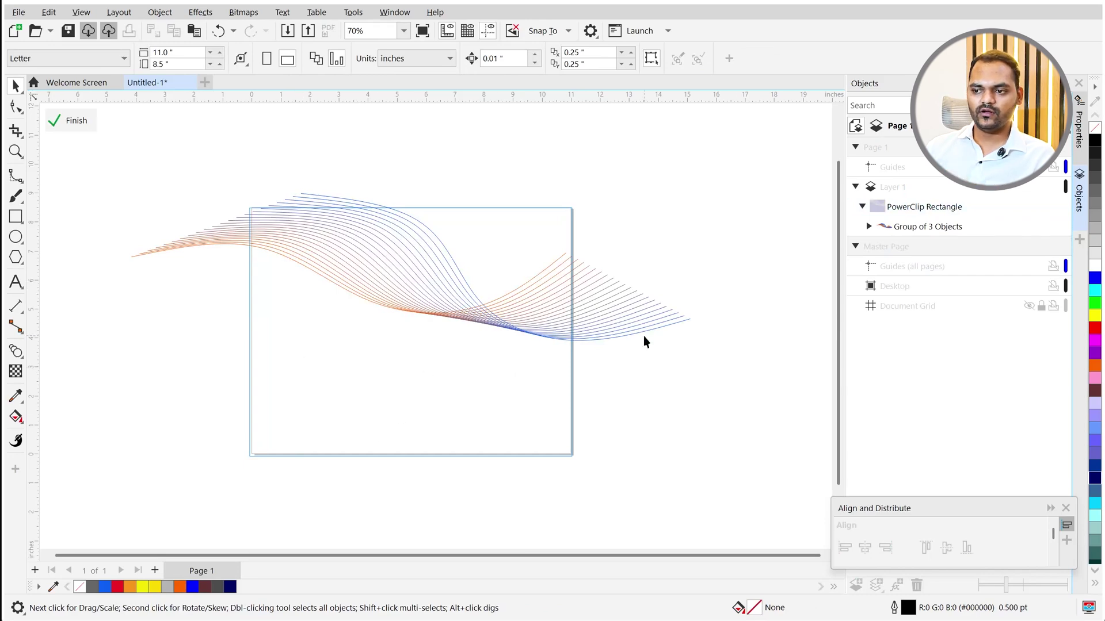
pyautogui.keyDown('ctrl'); pyautogui.click(382, 268); pyautogui.keyUp('ctrl')
pyautogui.scroll(3, 328, 332)
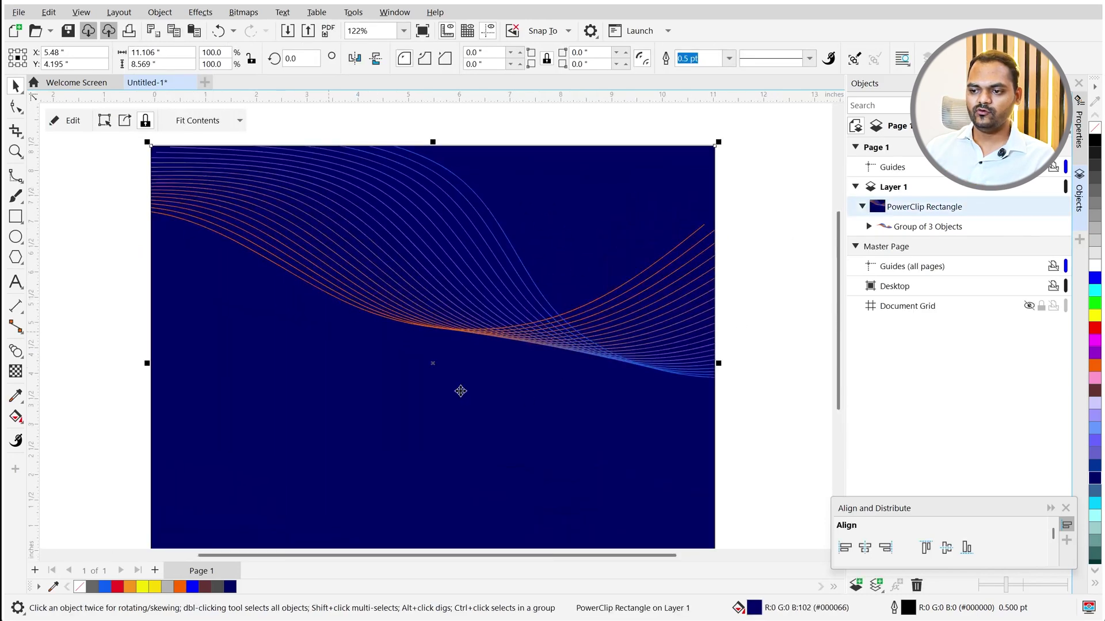
pyautogui.scroll(-3, 415, 257)
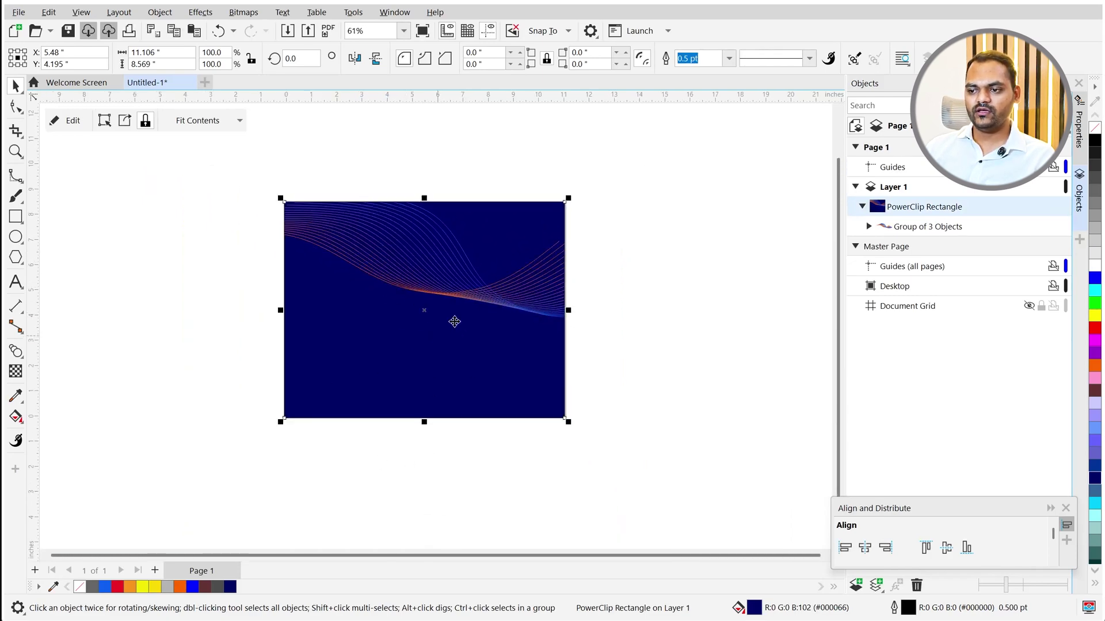
pyautogui.scroll(2, 441, 333)
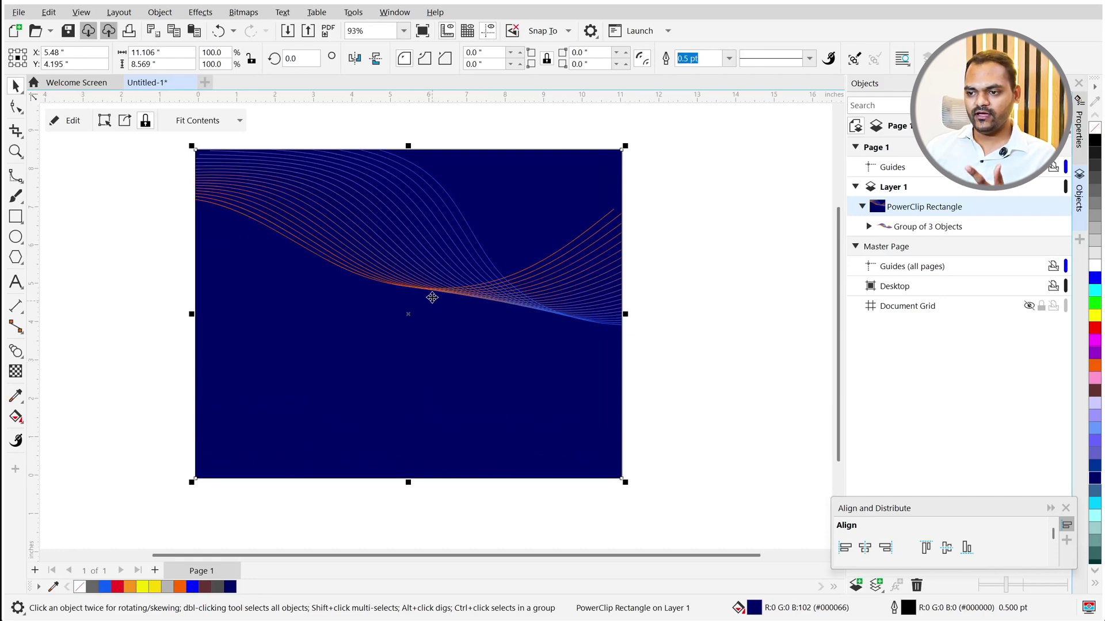
pyautogui.scroll(-2, 422, 337)
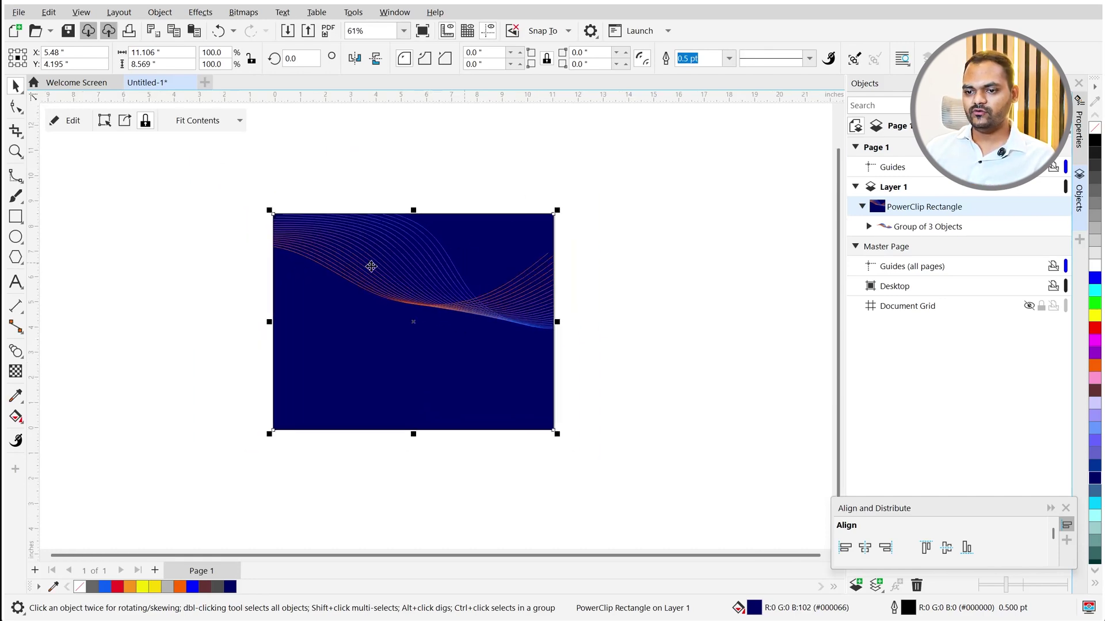
# Add the artistic text "Abcd" in the empty area left of the page and enlarge it to about 244 pt.
pyautogui.click(15, 282)
pyautogui.scroll(-4, 453, 347)
pyautogui.scroll(6, 213, 294)
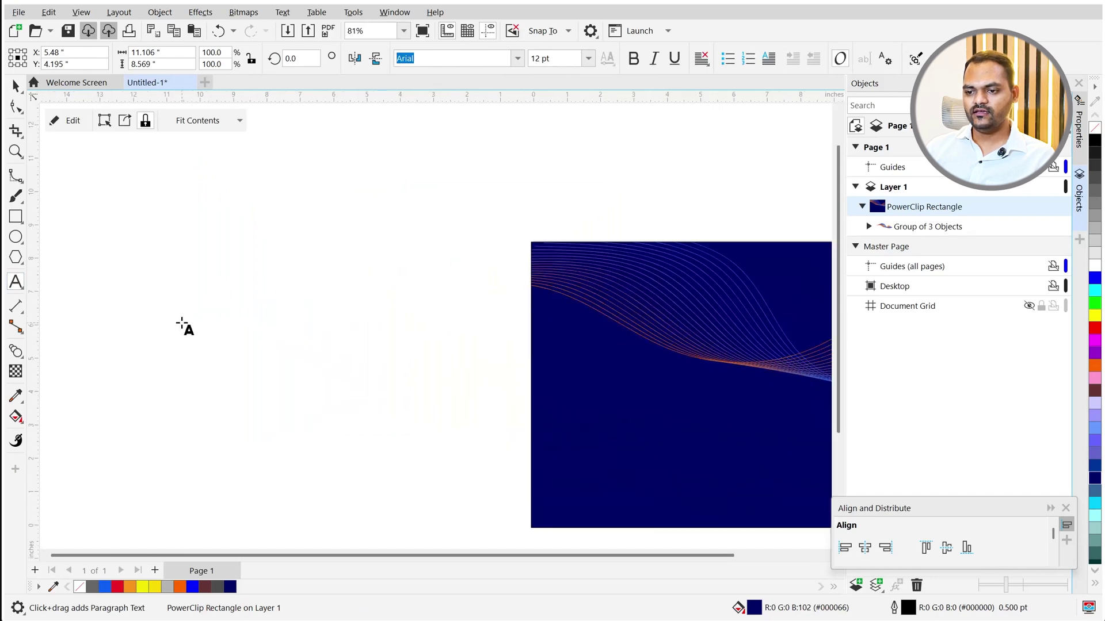
pyautogui.click(156, 324)
pyautogui.write('Abcd')
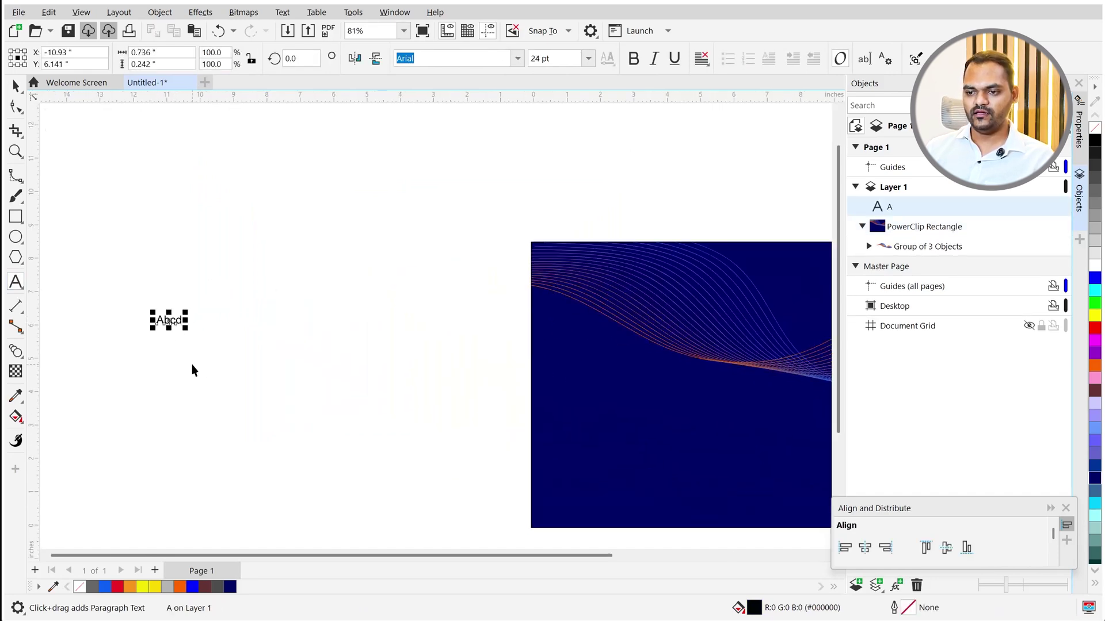
pyautogui.hotkey('ctrl', 'space')
pyautogui.scroll(1, 187, 371)
pyautogui.moveTo(165, 309); pyautogui.dragTo(461, 406)
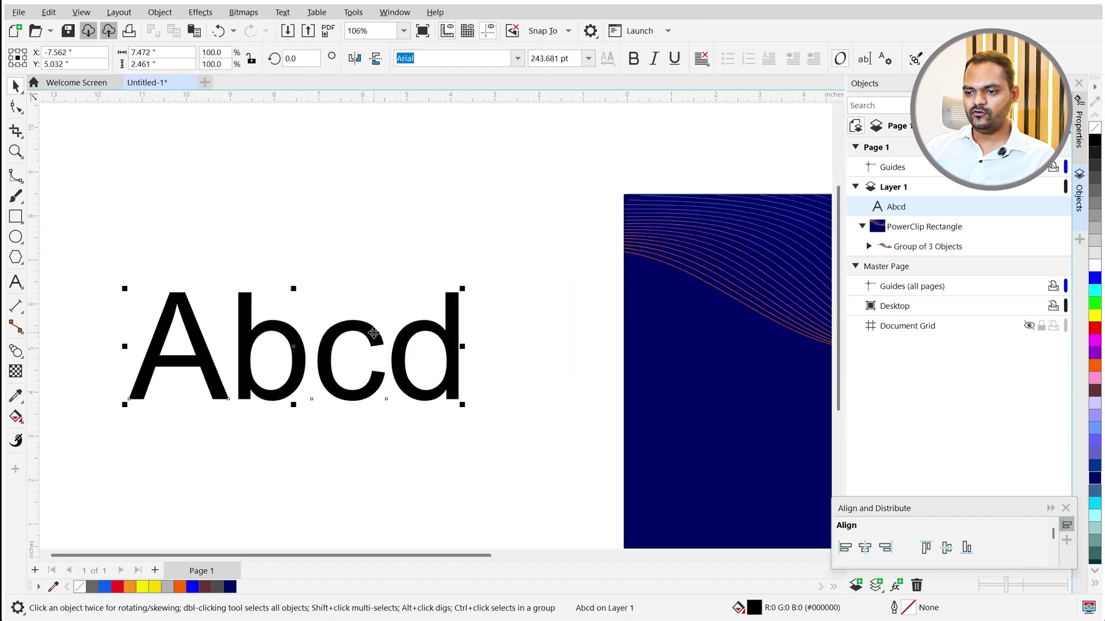
# Make the "Abcd" text bold with an orange fill and a deep navy blue outline, centred at about X -6.7 and Y 6.4 inches.
pyautogui.moveTo(375, 334); pyautogui.dragTo(465, 235)
pyautogui.click(634, 58)
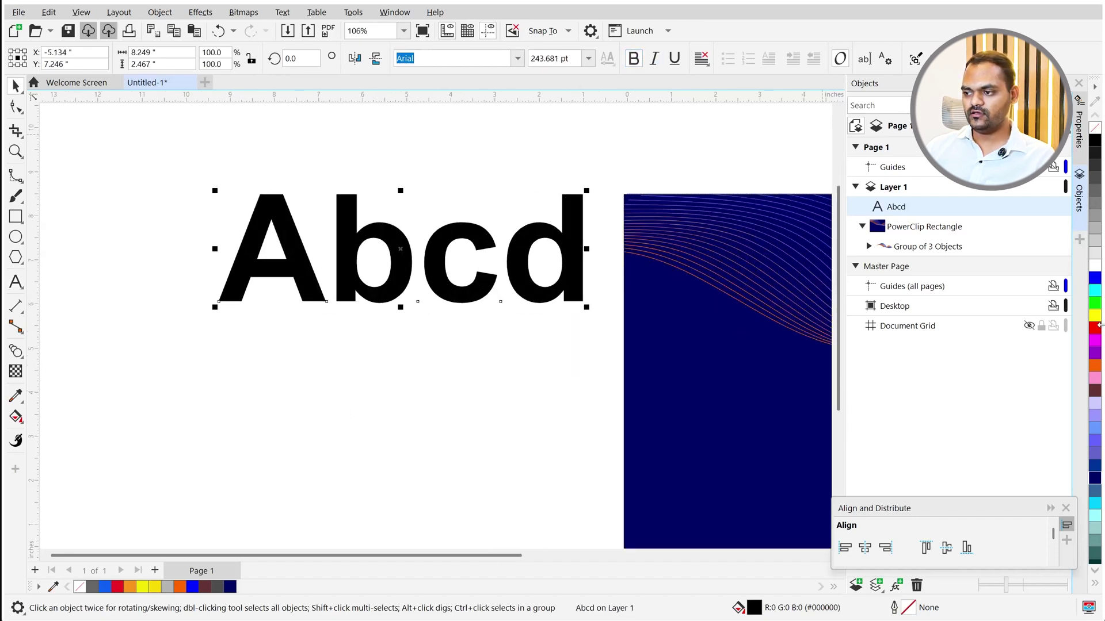
pyautogui.click(1097, 367)
pyautogui.moveTo(430, 267); pyautogui.dragTo(367, 305)
pyautogui.rightClick(231, 588)
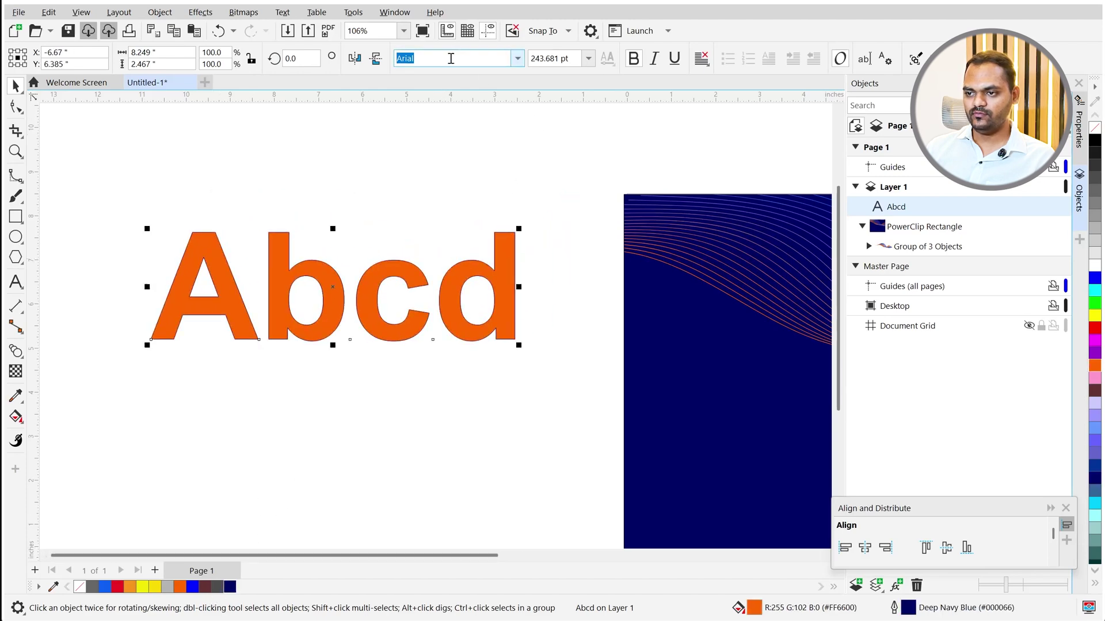
# Set the "Abcd" text's outline width to 2 pt.
pyautogui.click(1080, 138)
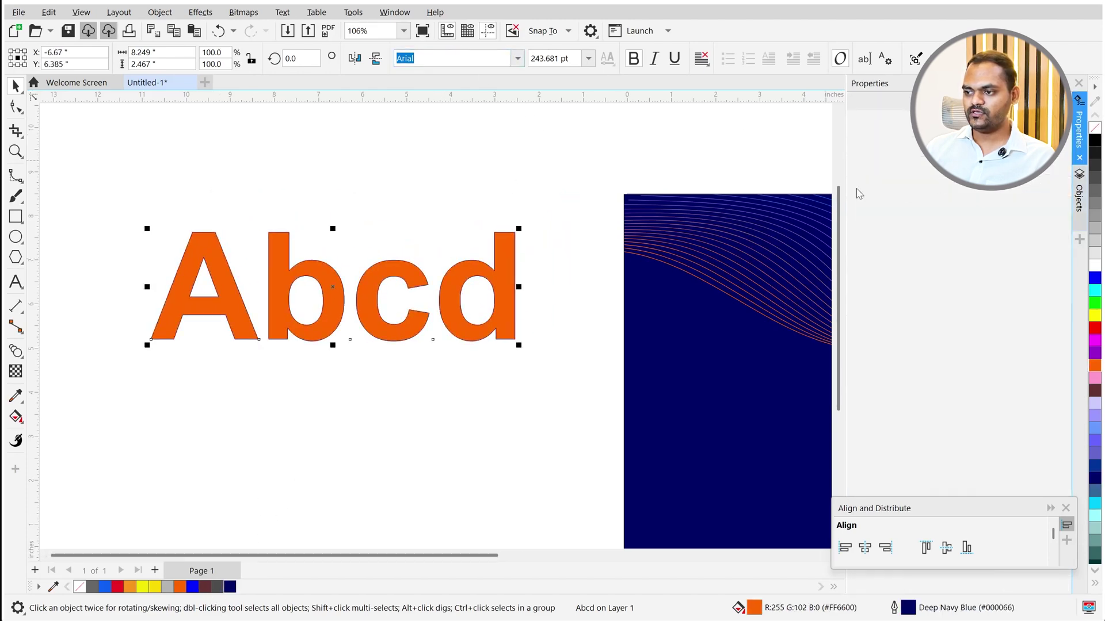
pyautogui.click(908, 247)
pyautogui.write('2')
pyautogui.press('Return')
# Copy the "Abcd" text up and to the left, move the original down, and shrink the original to about 160 pt.
pyautogui.scroll(-2, 269, 244)
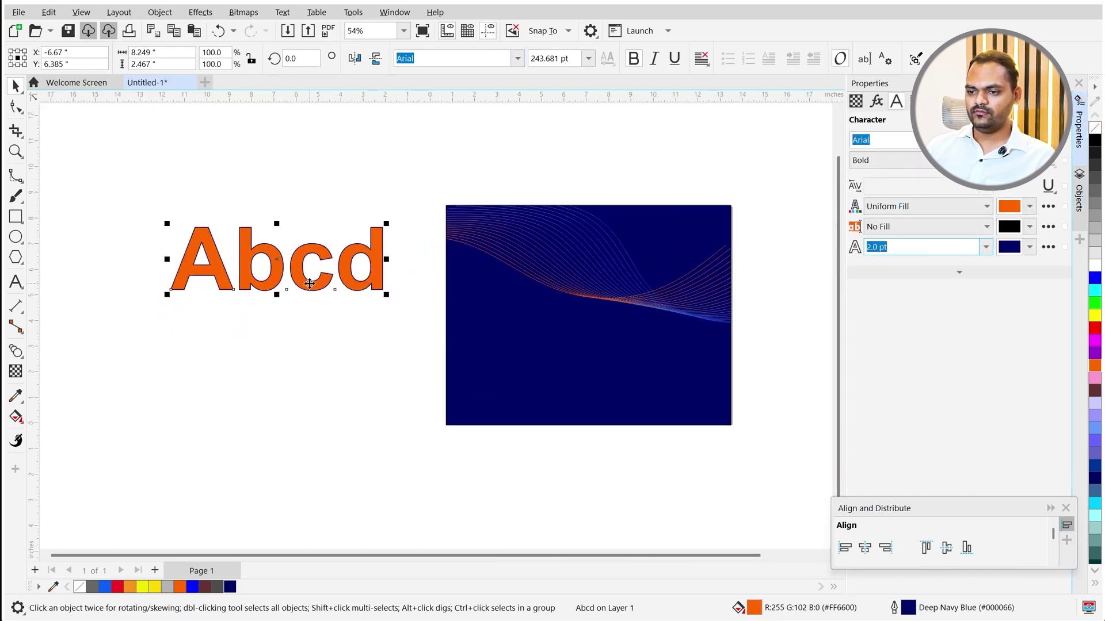
pyautogui.moveTo(275, 254); pyautogui.dragTo(223, 178)
pyautogui.rightClick(223, 178)
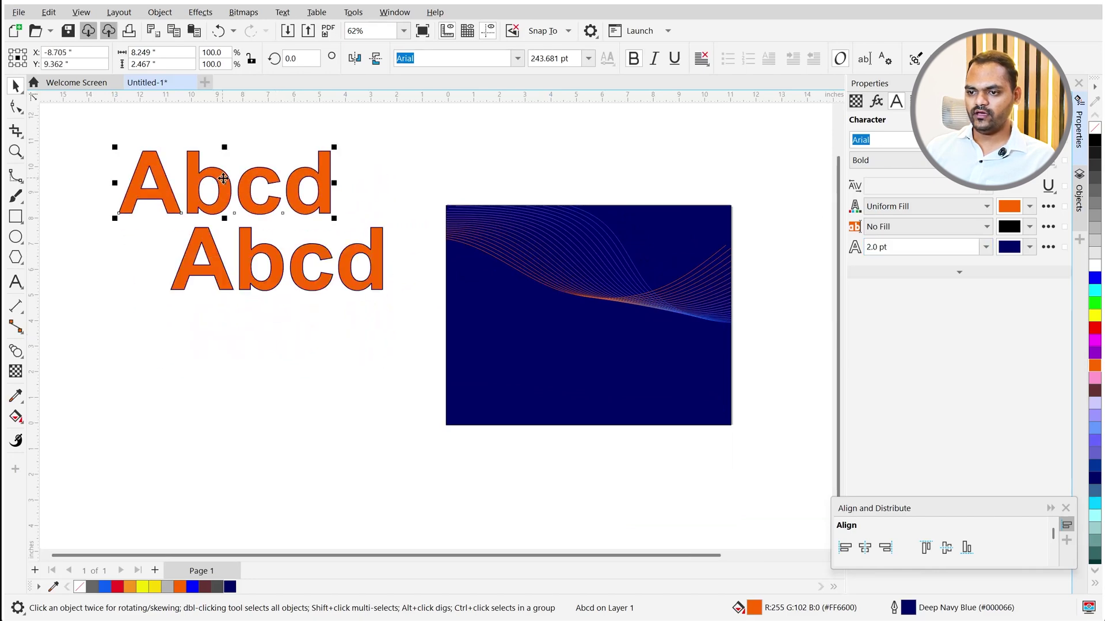
pyautogui.scroll(2, 224, 183)
pyautogui.moveTo(271, 315); pyautogui.dragTo(276, 363)
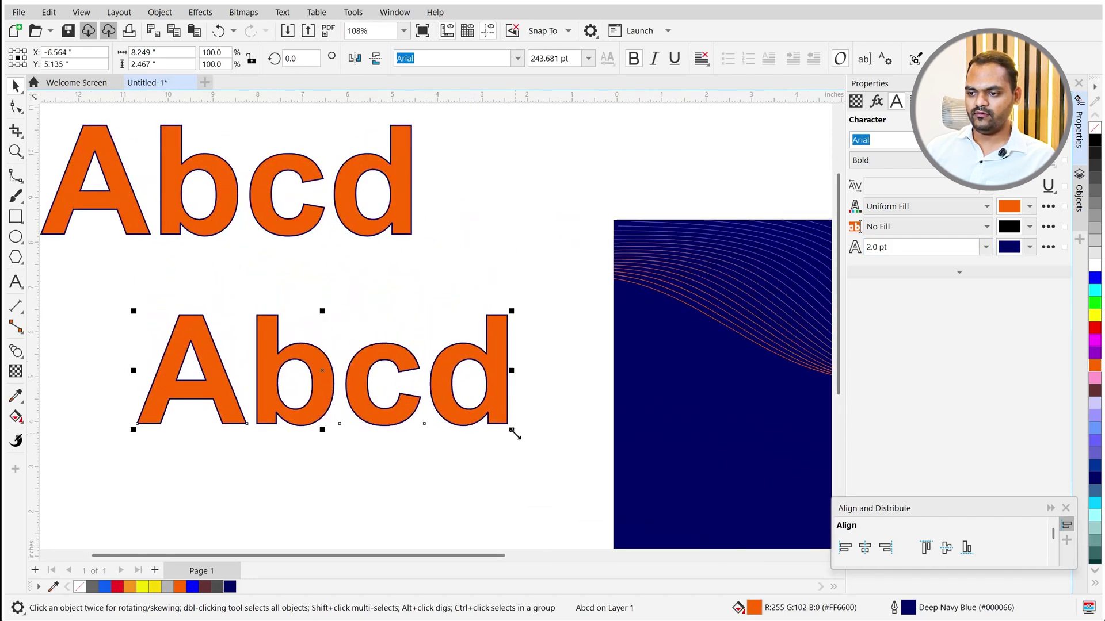
pyautogui.moveTo(513, 430); pyautogui.dragTo(468, 413)
# Blend the large upper "Abcd" text into the smaller lower one with 20 steps.
pyautogui.scroll(-1, 469, 420)
pyautogui.scroll(1, 351, 276)
pyautogui.moveTo(325, 257); pyautogui.dragTo(355, 450)
pyautogui.click(17, 348)
pyautogui.press('space')
pyautogui.scroll(-2, 402, 472)
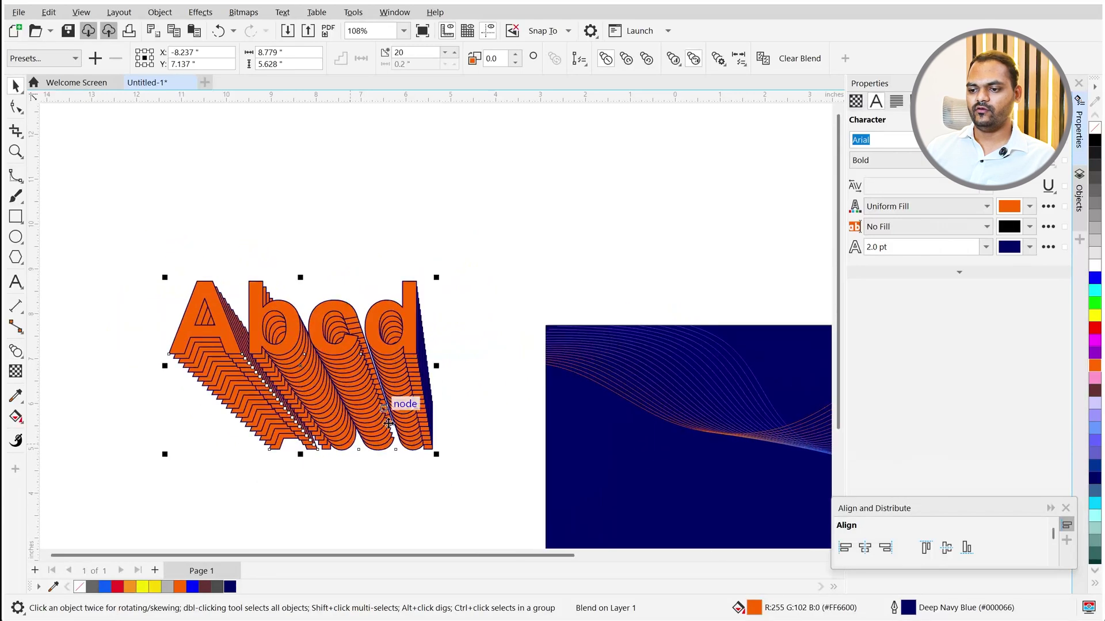
# Fill only the blend's smaller lower "Abcd" text with blue (#0000FF).
pyautogui.click(425, 454)
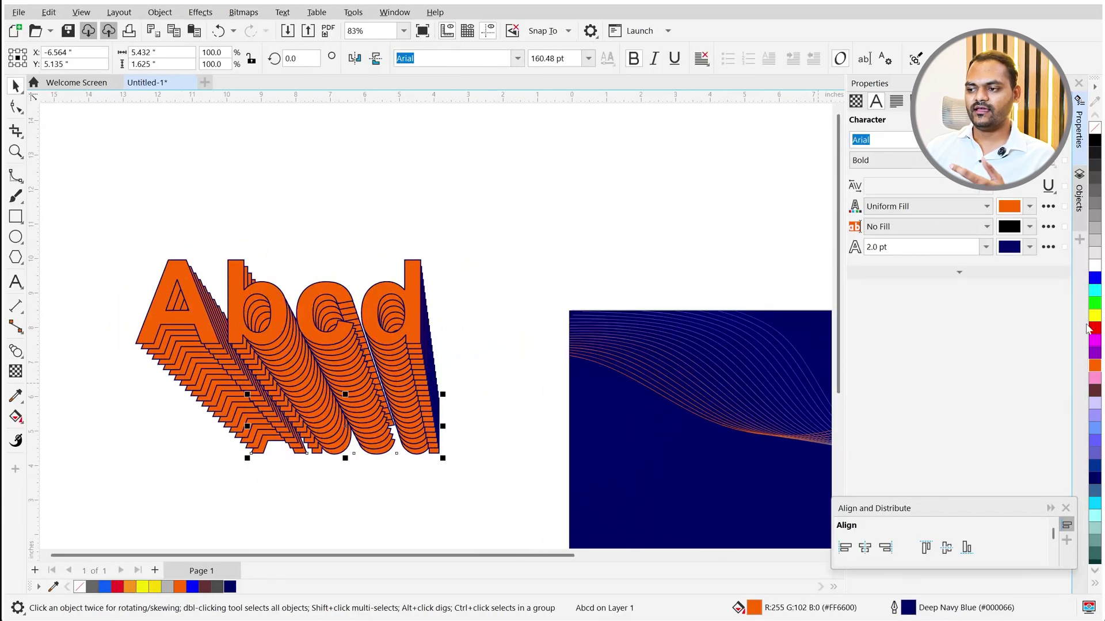
pyautogui.click(1096, 280)
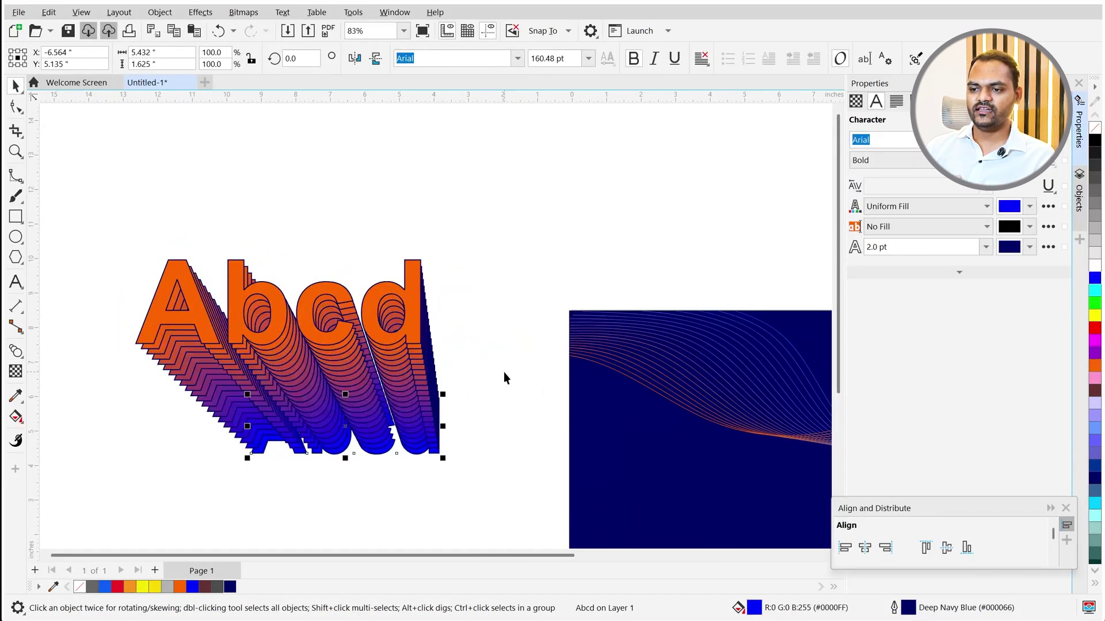
pyautogui.click(488, 348)
pyautogui.scroll(2, 308, 327)
# Set the number of steps in the "Abcd" text blend to 30.
pyautogui.click(317, 352)
pyautogui.scroll(-2, 318, 351)
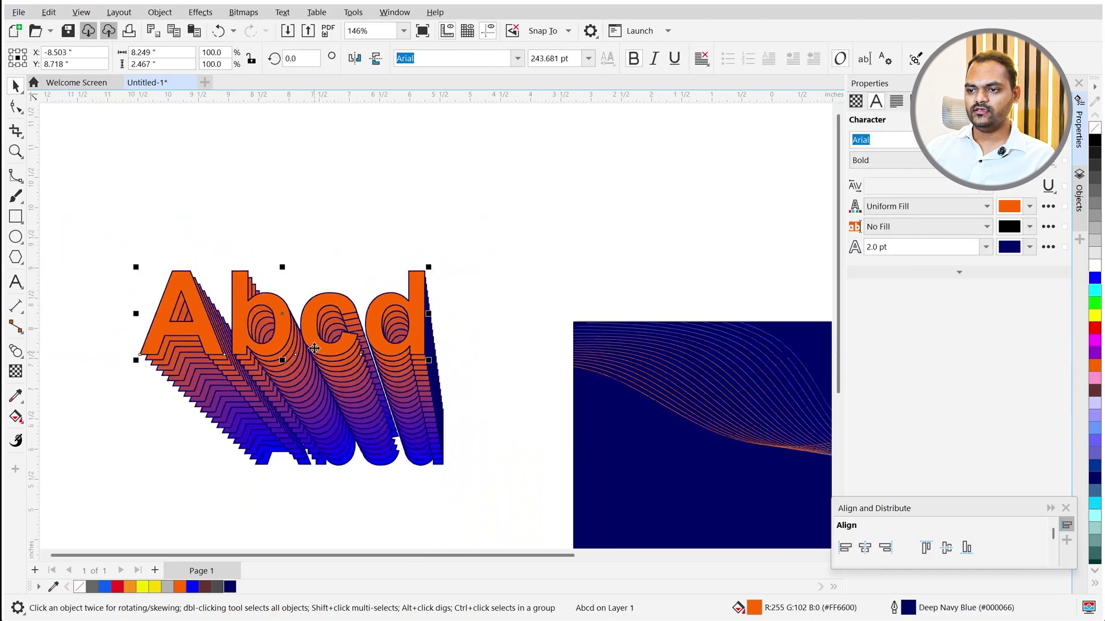
pyautogui.click(357, 415)
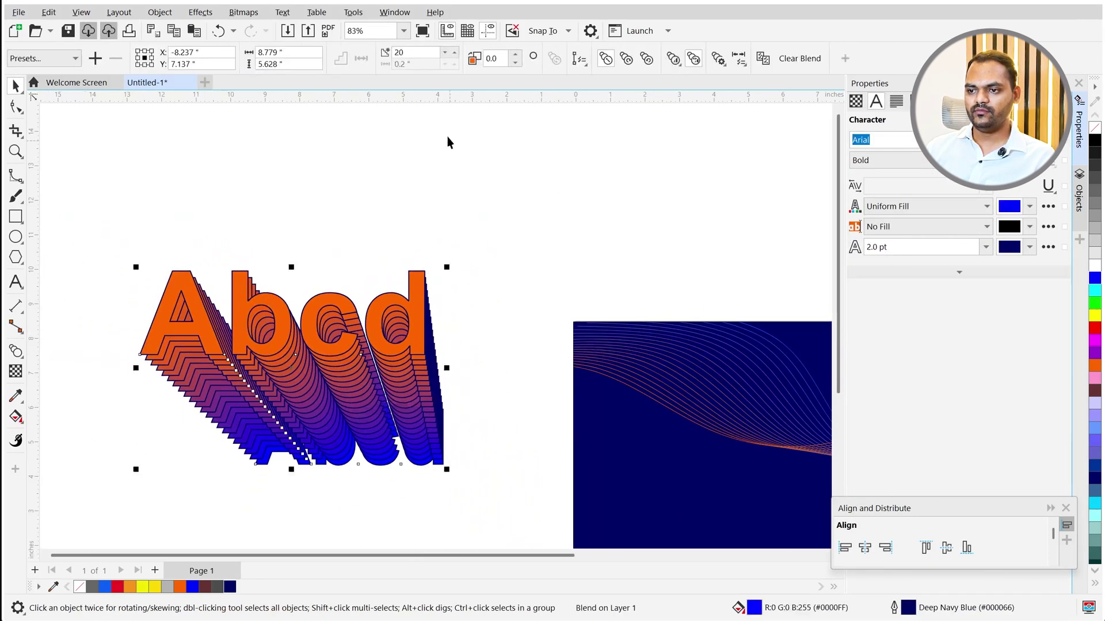
pyautogui.write('30')
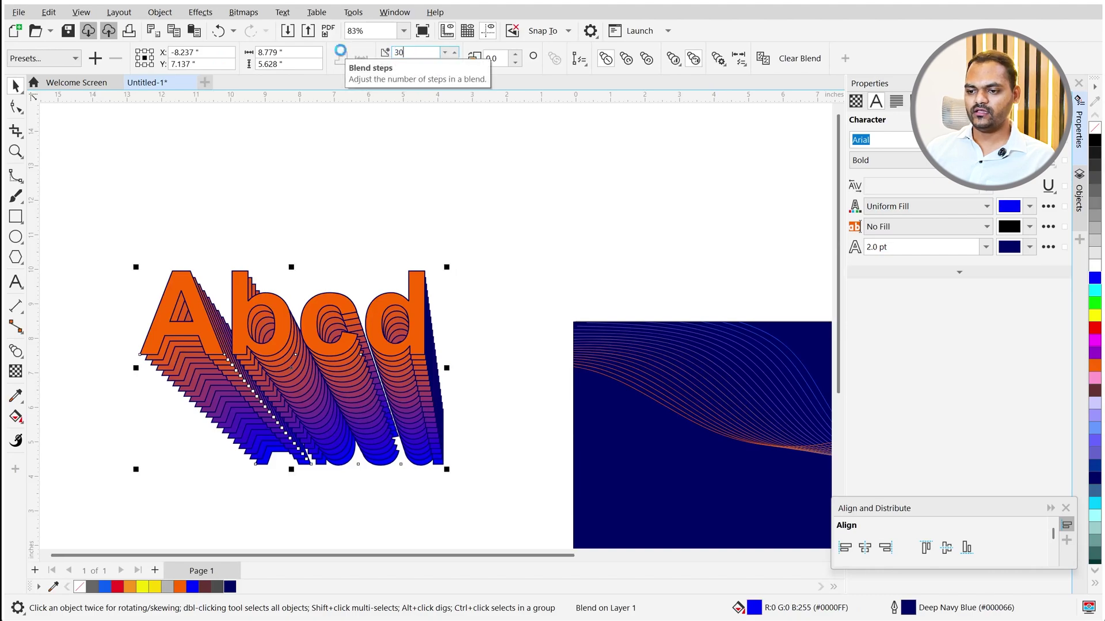
pyautogui.press('Return')
pyautogui.scroll(1, 295, 385)
pyautogui.scroll(3, 295, 385)
pyautogui.scroll(-4, 295, 385)
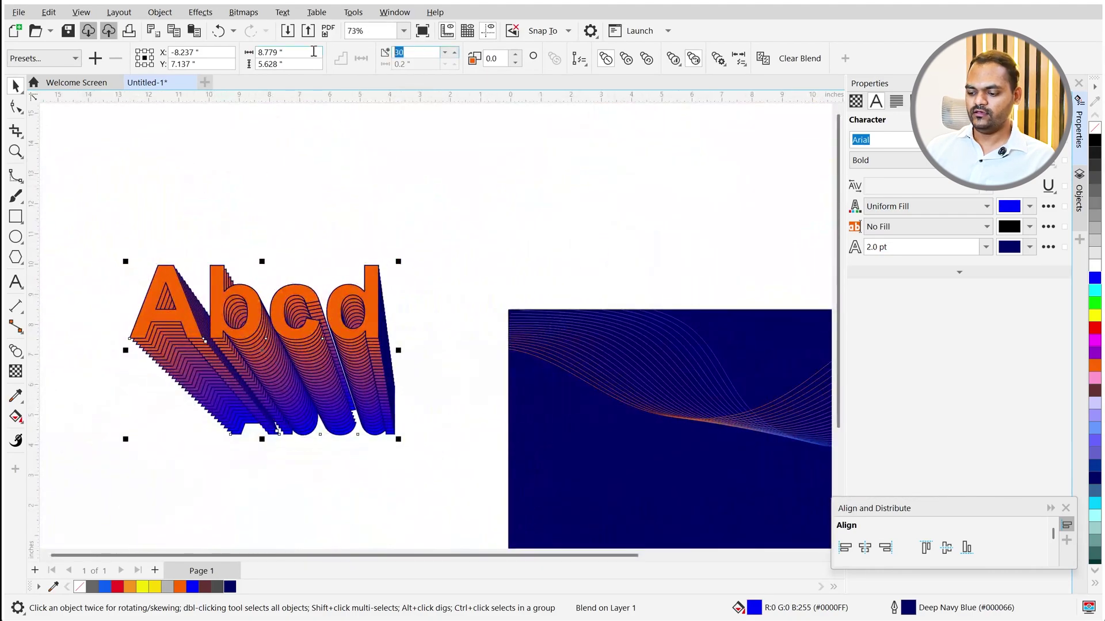
# Move the blend's smaller blue "Abcd" text above and slightly right of the orange text.
pyautogui.click(445, 294)
pyautogui.scroll(2, 362, 331)
pyautogui.scroll(1, 377, 355)
pyautogui.scroll(-3, 403, 426)
pyautogui.moveTo(309, 482); pyautogui.dragTo(355, 261)
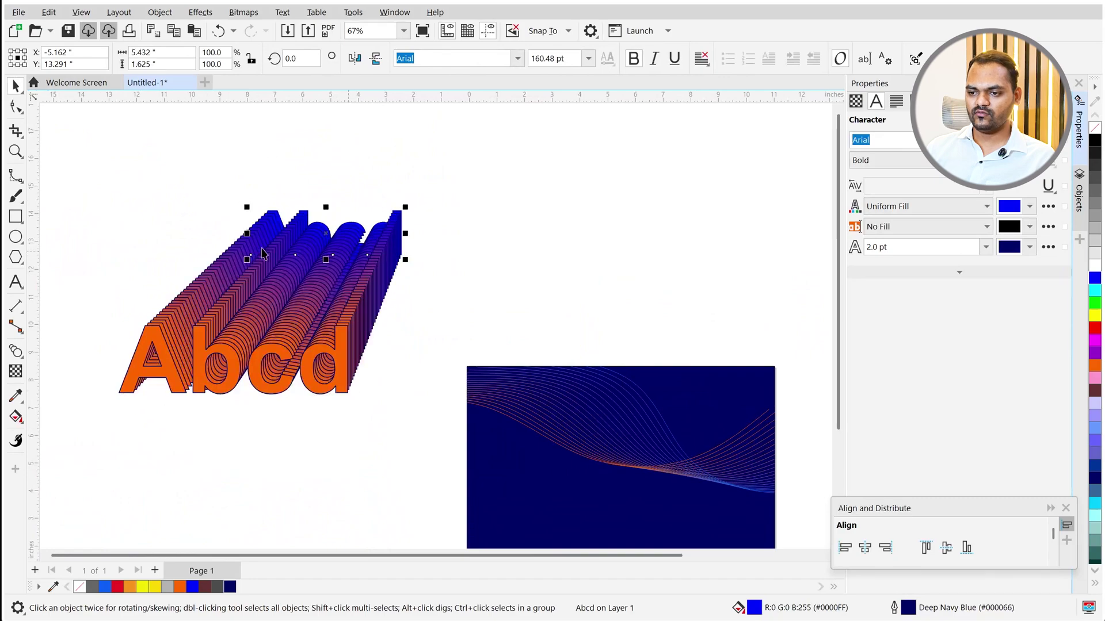
pyautogui.scroll(1, 604, 382)
pyautogui.click(604, 383)
pyautogui.scroll(3, 167, 363)
pyautogui.scroll(-2, 442, 348)
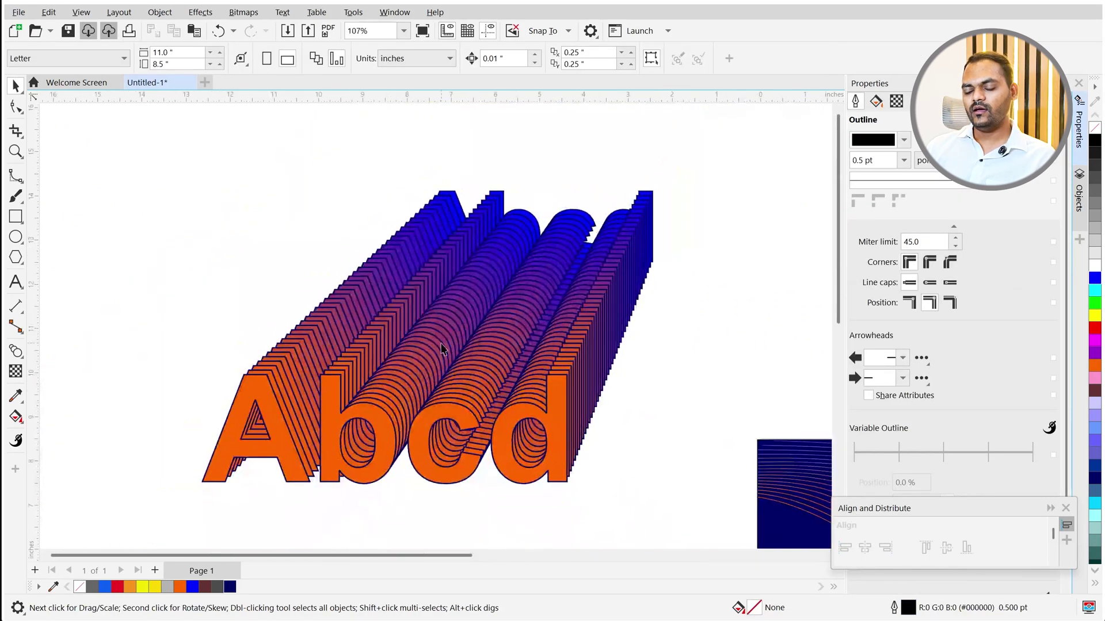
# Delete the "Abcd" text blend together with the navy wave artwork on the page.
pyautogui.scroll(-2, 405, 463)
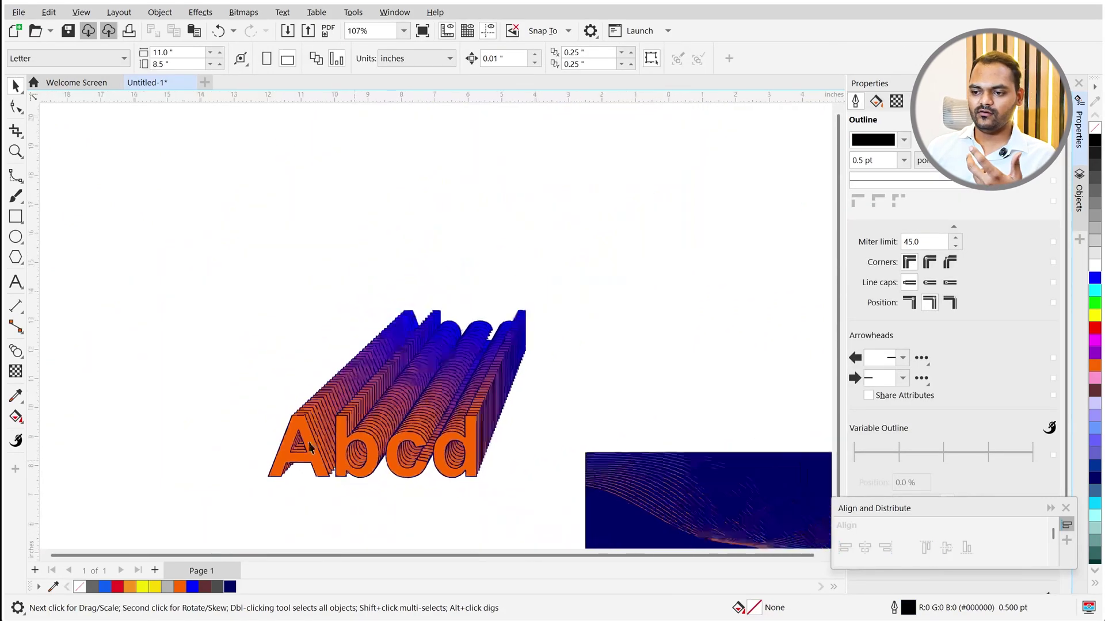
pyautogui.scroll(1, 450, 494)
pyautogui.scroll(1, 358, 461)
pyautogui.scroll(-3, 276, 304)
pyautogui.scroll(-1, 294, 294)
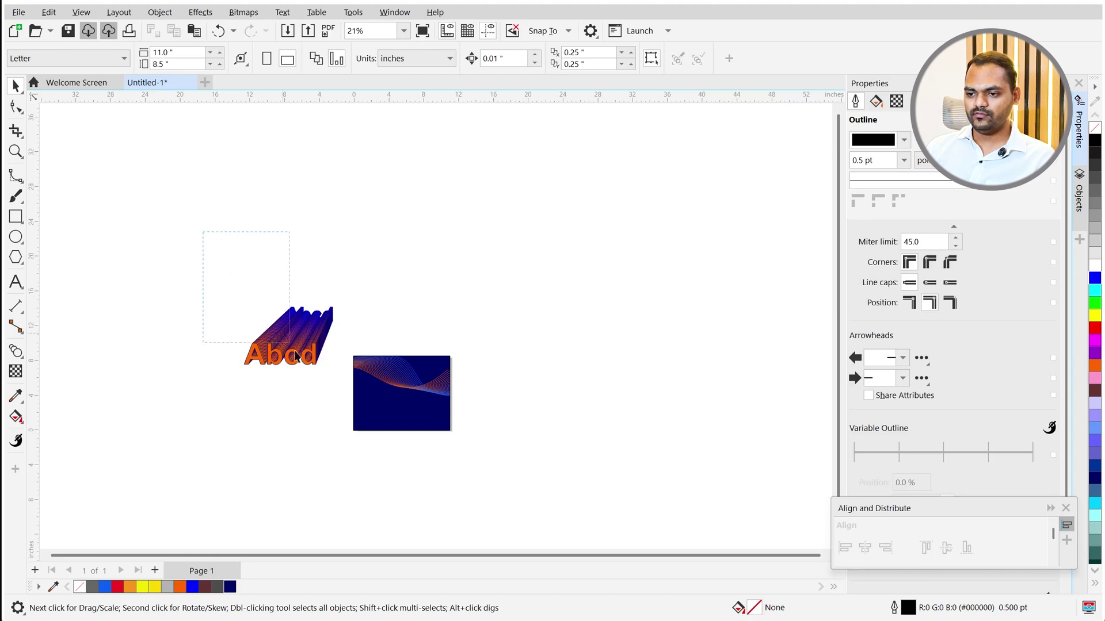
pyautogui.moveTo(349, 378); pyautogui.dragTo(592, 488)
pyautogui.press('Delete')
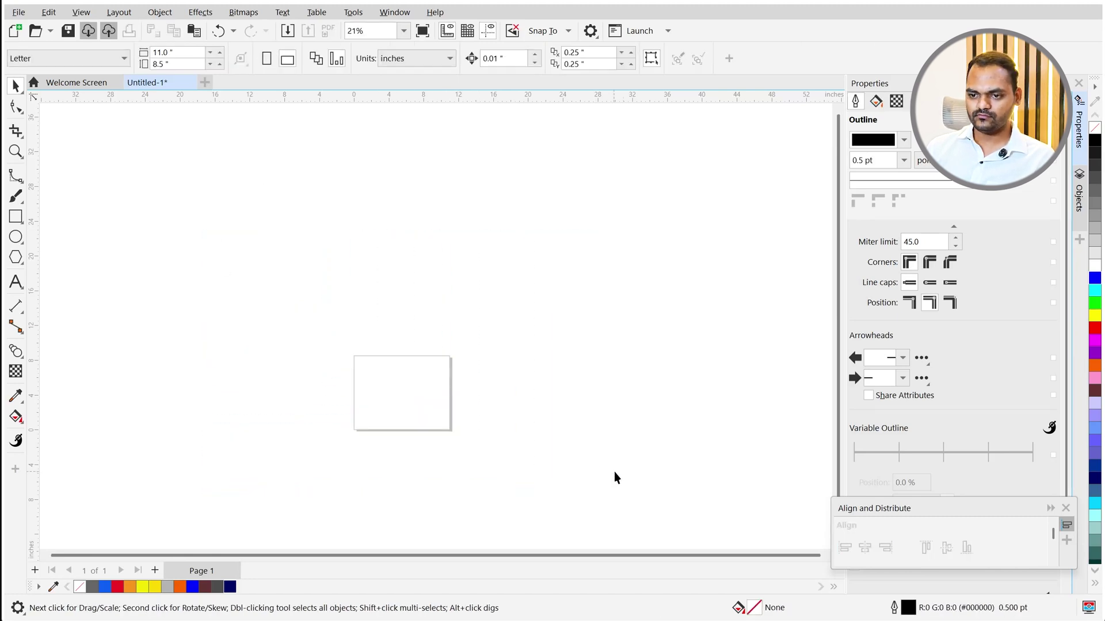
# Add the artistic text "Designer" in the empty area beside the page and enlarge it to about 102 pt.
pyautogui.click(15, 282)
pyautogui.click(181, 277)
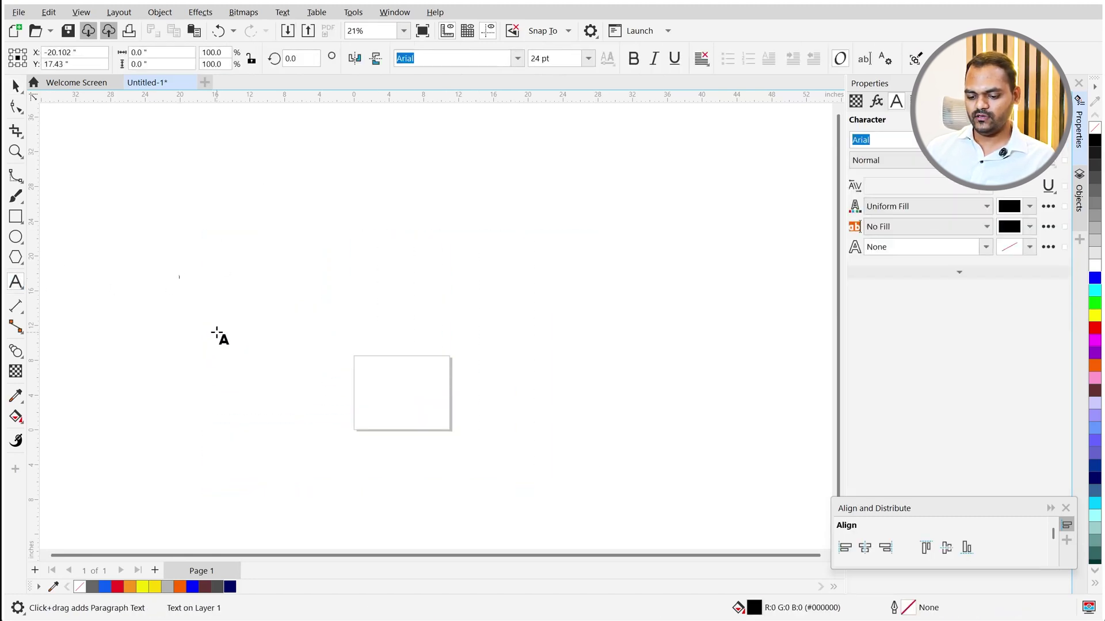
pyautogui.hotkey('ctrl', 'space')
pyautogui.scroll(4, 183, 266)
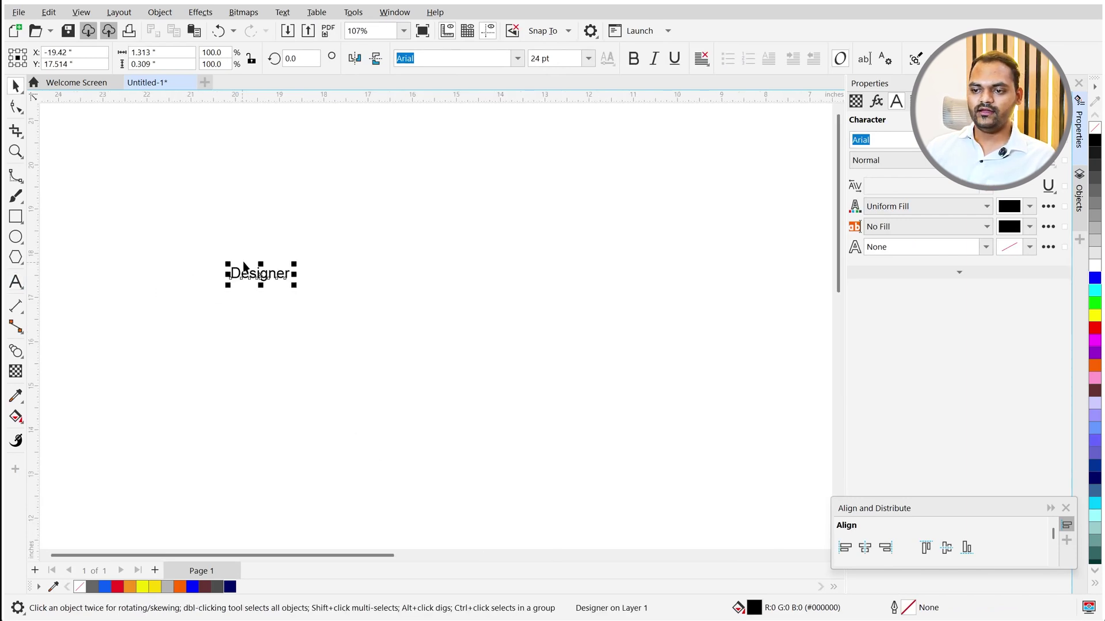
pyautogui.moveTo(295, 284); pyautogui.dragTo(451, 362)
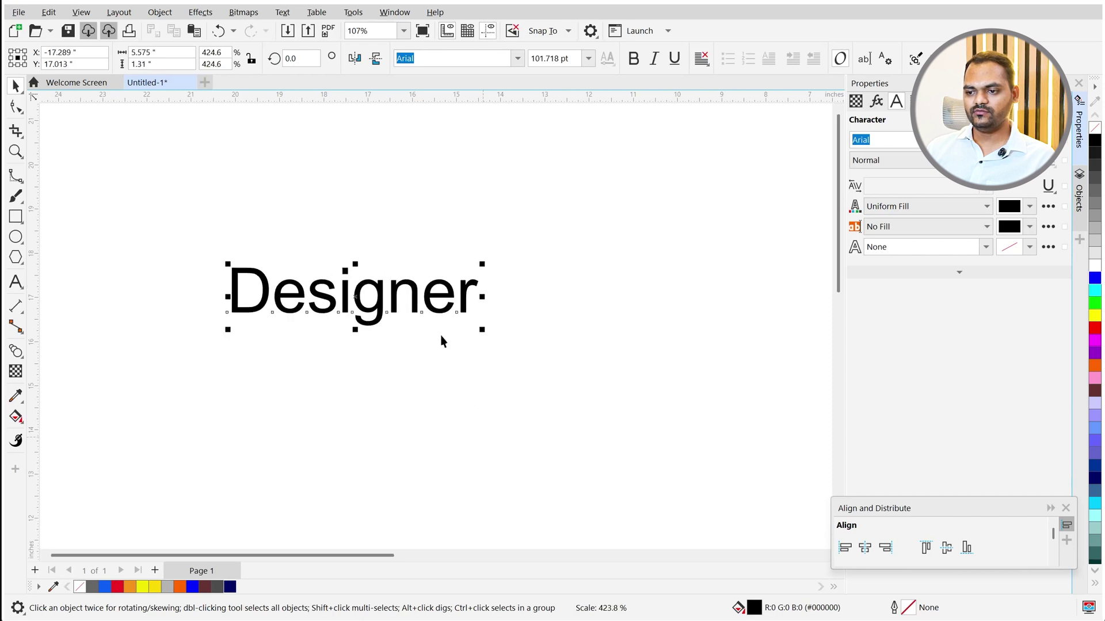
# Change the case of the whole "Designer" text to uppercase.
pyautogui.doubleClick(369, 286)
pyautogui.rightClick(369, 286)
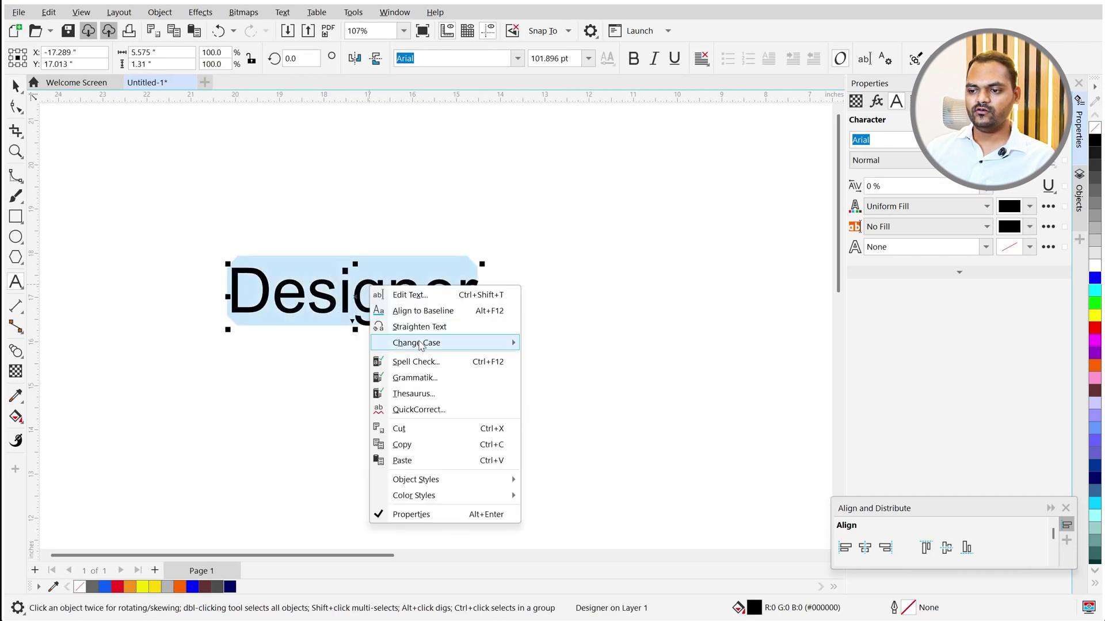
pyautogui.moveTo(489, 345)
pyautogui.click(611, 377)
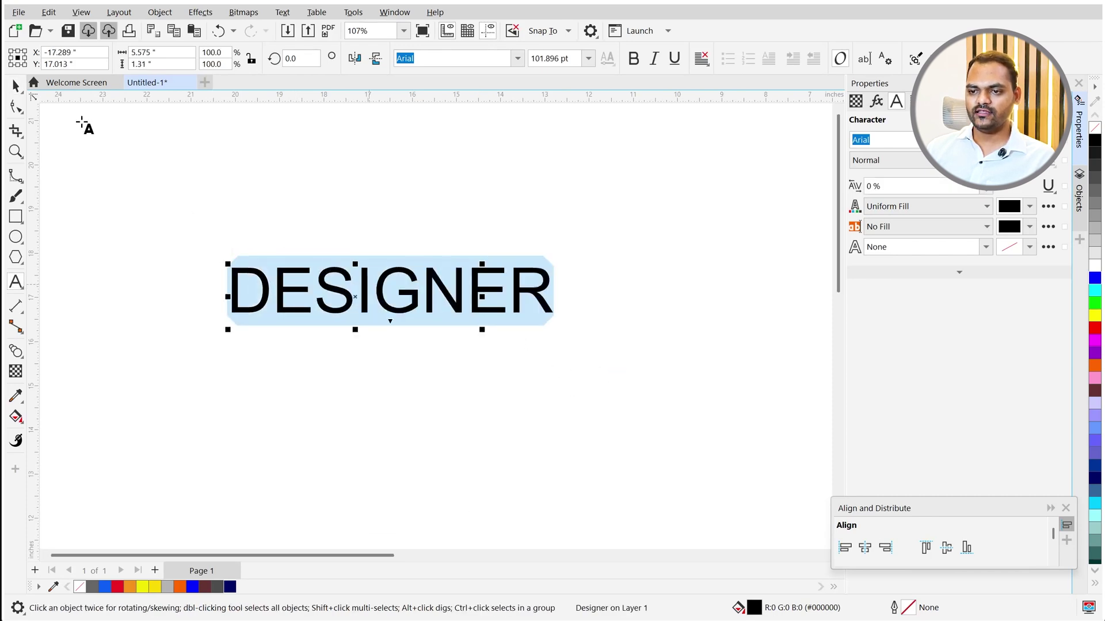
pyautogui.click(16, 86)
# Make the "DESIGNER" text bold and deselect it.
pyautogui.scroll(3, 438, 262)
pyautogui.scroll(-1, 419, 399)
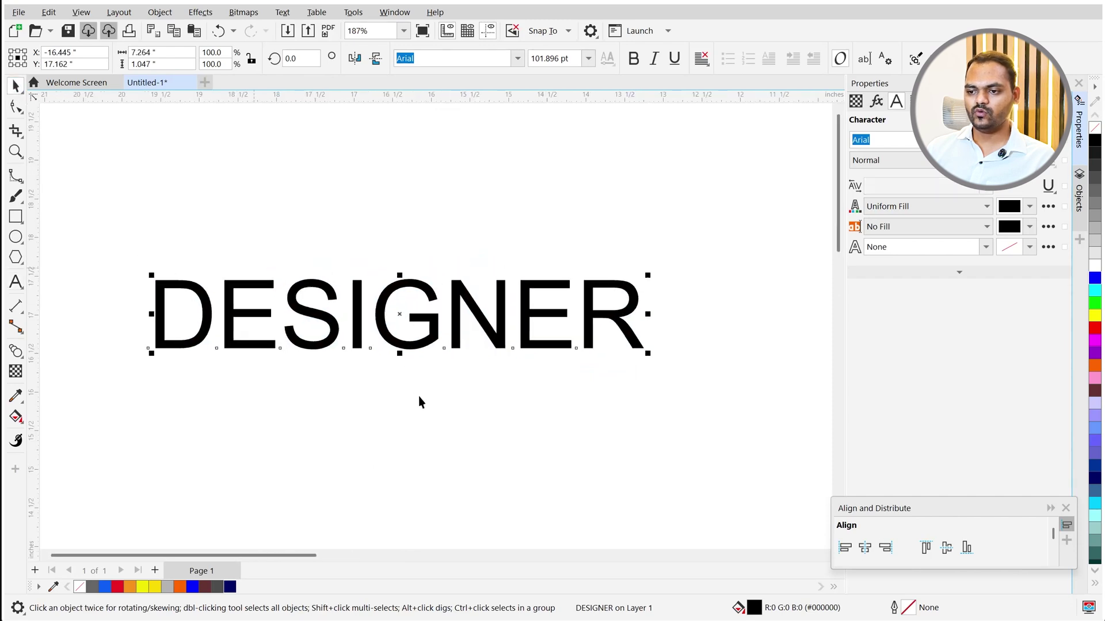
pyautogui.scroll(1, 419, 399)
pyautogui.click(630, 59)
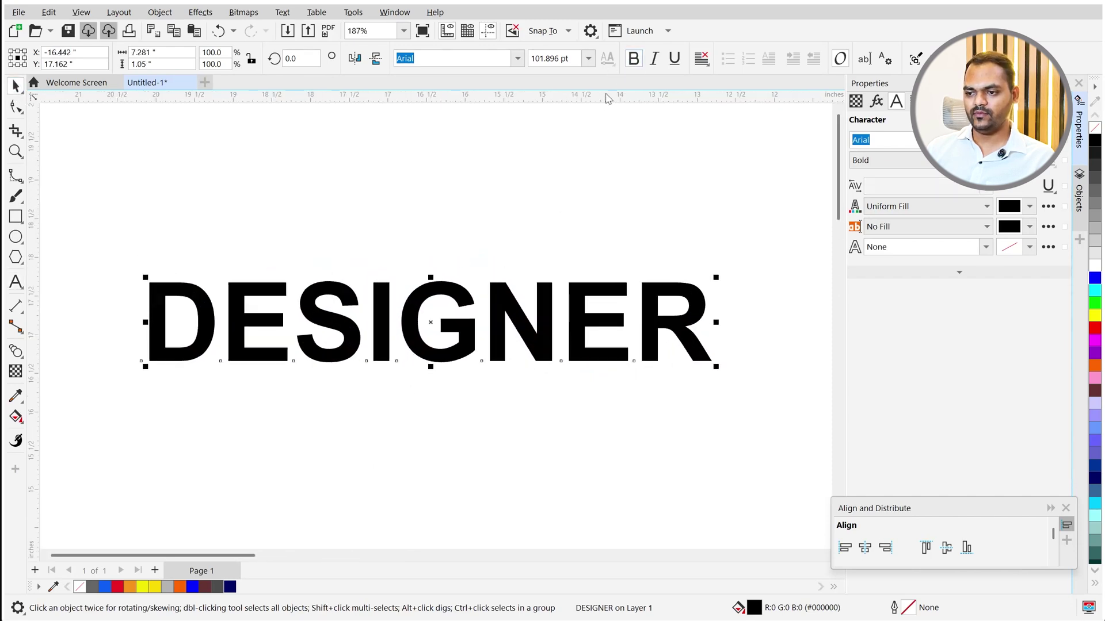
pyautogui.press('Escape')
pyautogui.scroll(1, 351, 325)
pyautogui.scroll(-1, 349, 343)
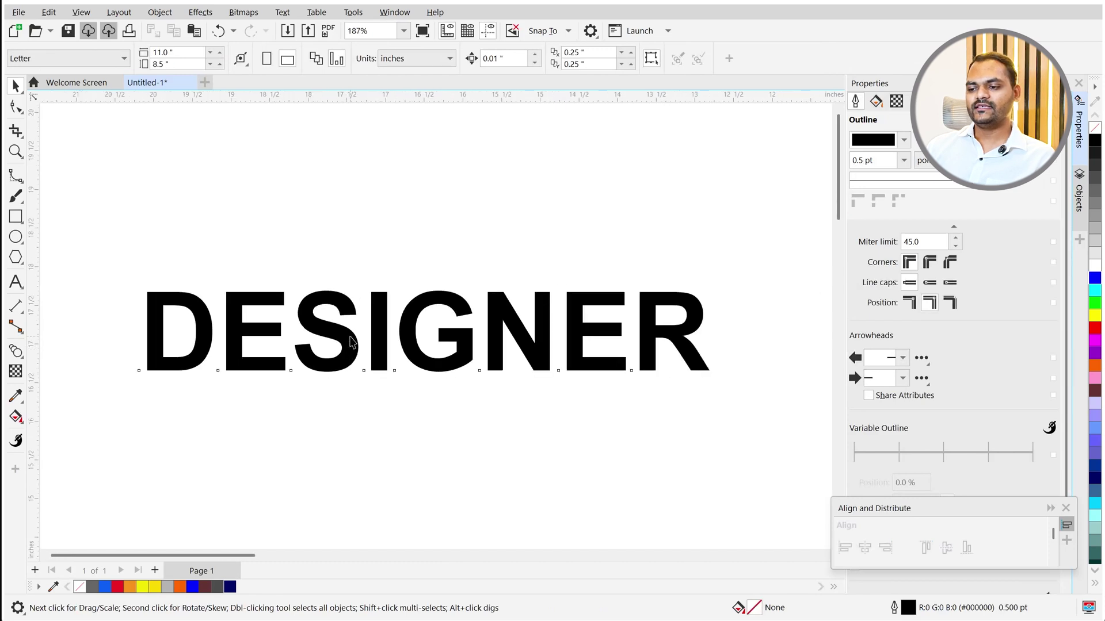
# Try an envelope on the "DESIGNER" text, pulling its top and bottom middle nodes inward and bulging the edges beside the letter D.
pyautogui.click(344, 333)
pyautogui.click(17, 356)
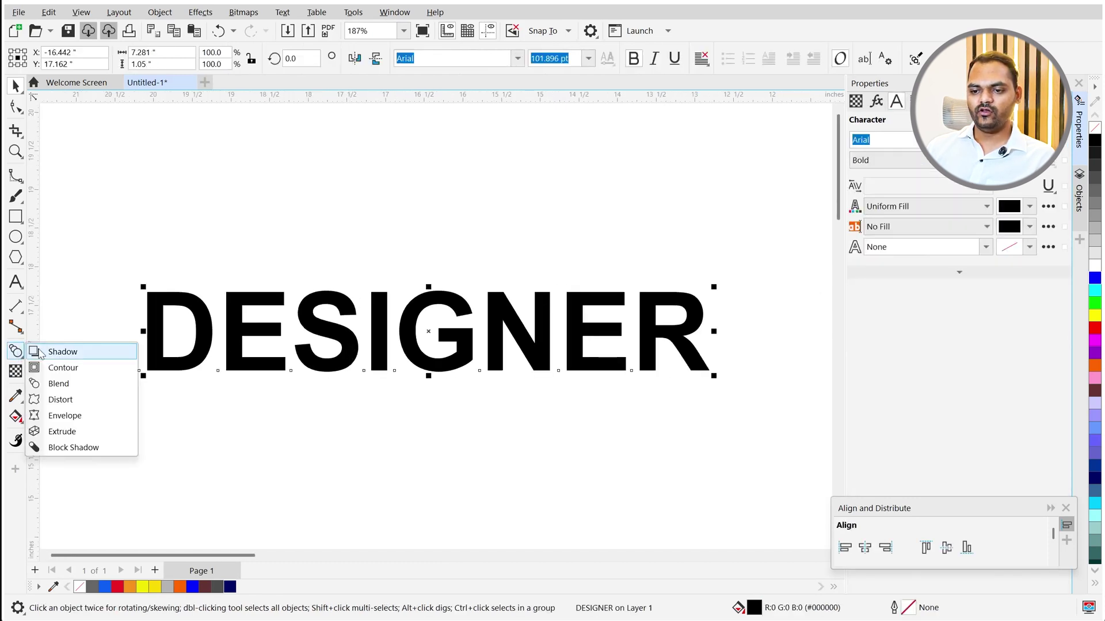
pyautogui.click(63, 415)
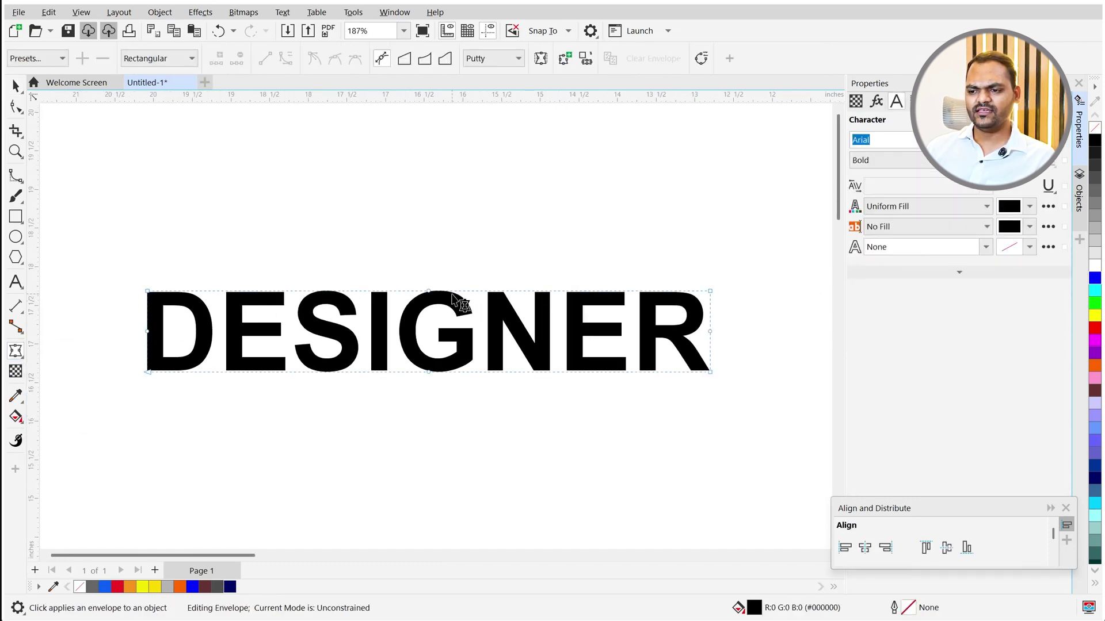
pyautogui.moveTo(429, 292); pyautogui.dragTo(427, 317)
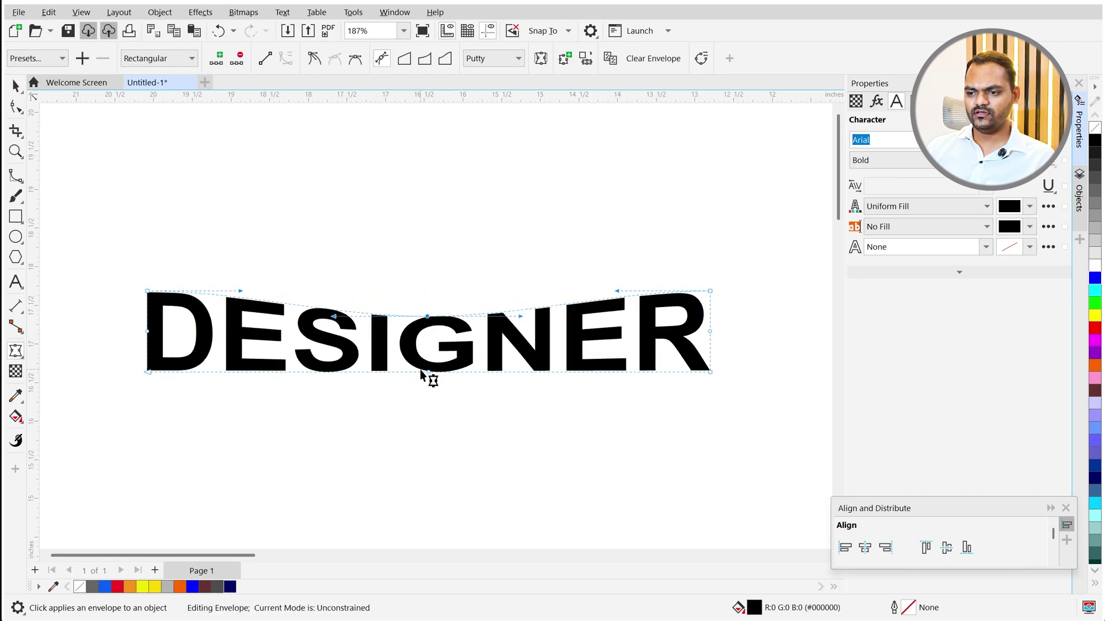
pyautogui.moveTo(428, 372); pyautogui.dragTo(429, 360)
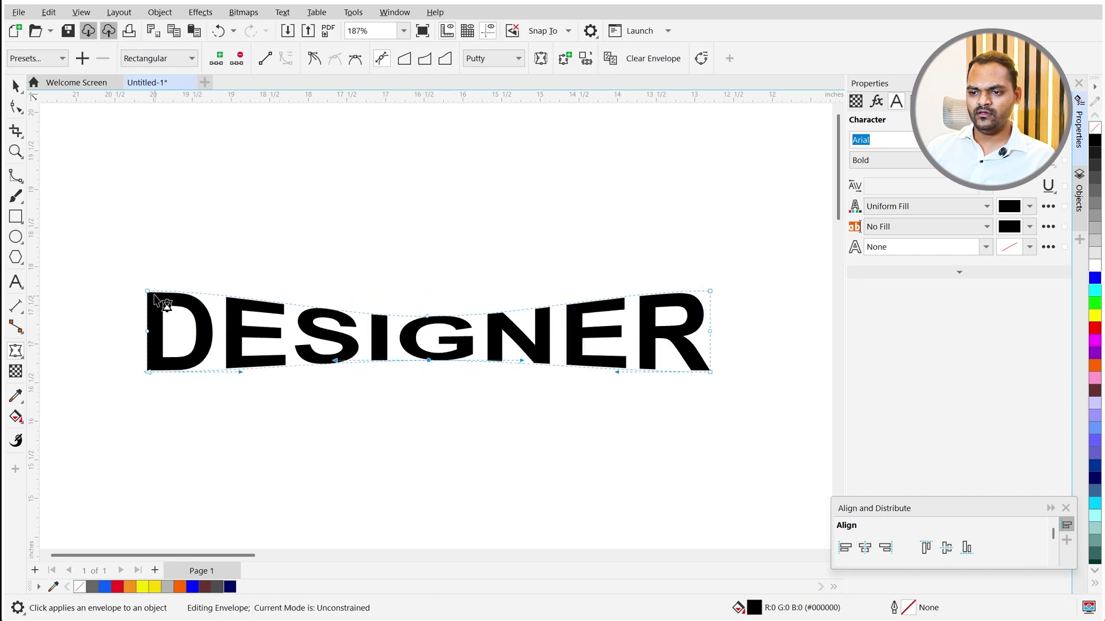
pyautogui.moveTo(241, 294); pyautogui.dragTo(239, 253)
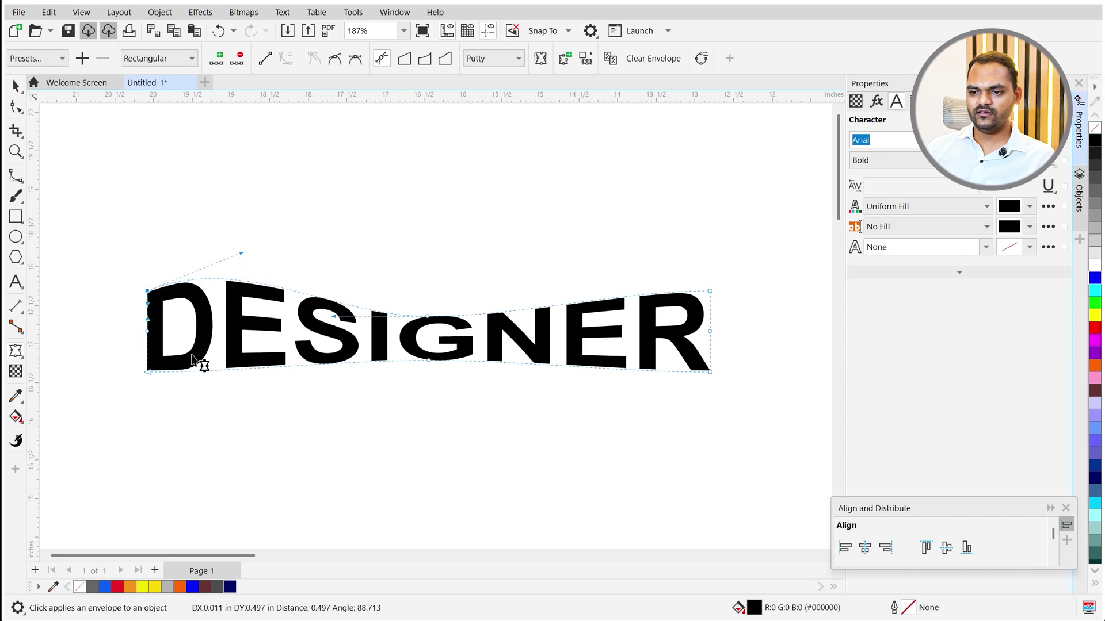
pyautogui.click(148, 371)
pyautogui.moveTo(241, 373); pyautogui.dragTo(240, 412)
pyautogui.press('space')
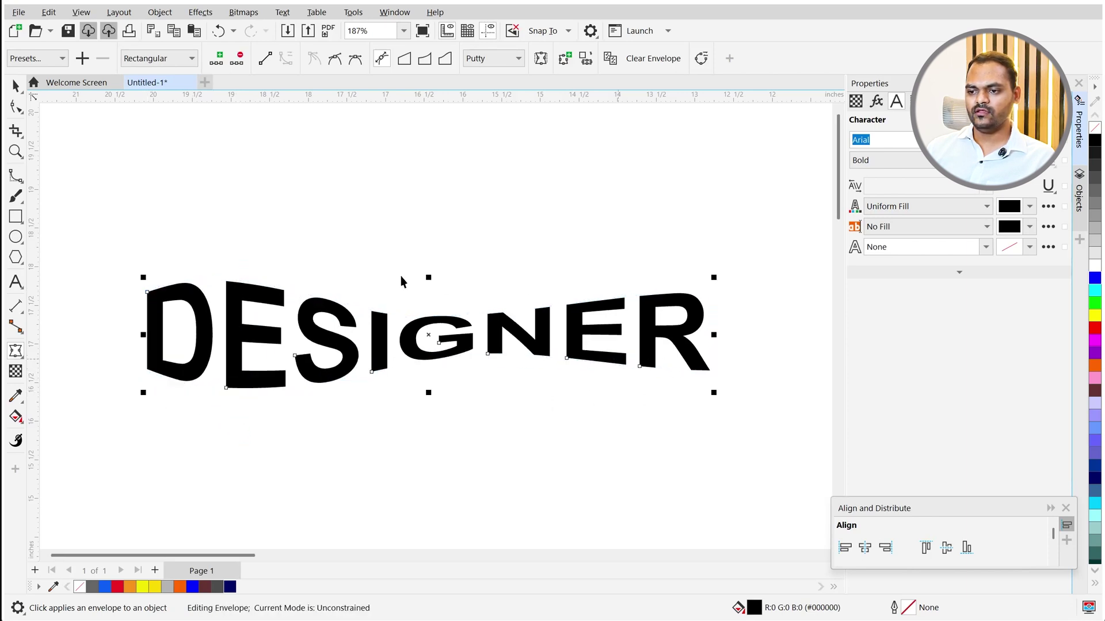
# Undo the envelope reshaping of the "DESIGNER" text.
pyautogui.click(419, 306)
pyautogui.scroll(2, 331, 328)
pyautogui.scroll(-3, 370, 349)
pyautogui.scroll(-2, 386, 325)
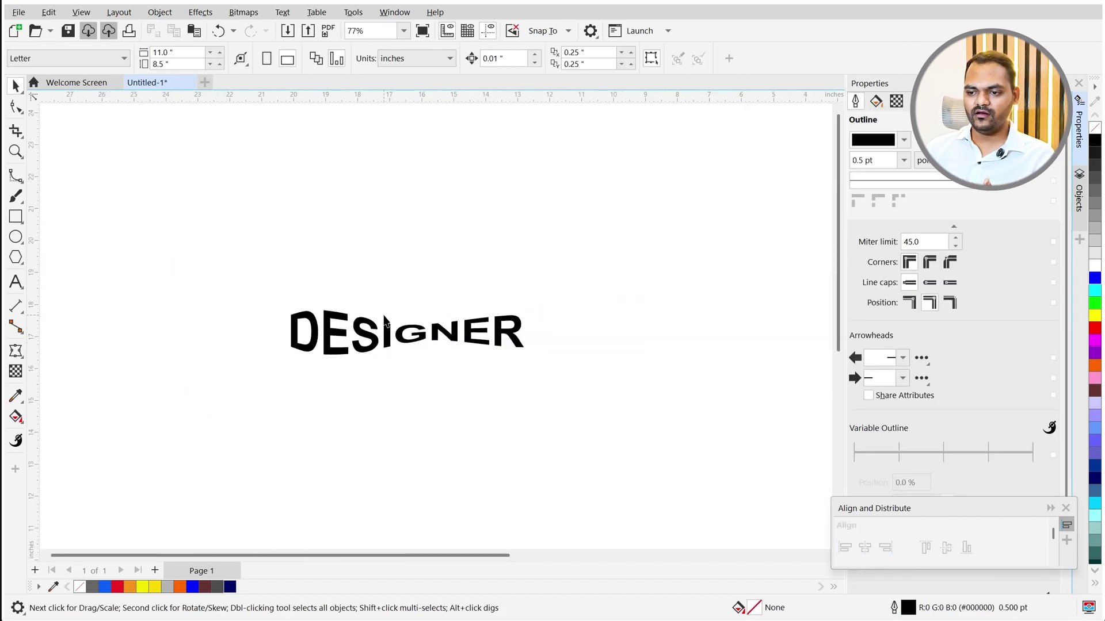
pyautogui.click(357, 330)
pyautogui.hotkey('ctrl', 'z')
pyautogui.hotkey('ctrl', 'z')
pyautogui.hotkey('ctrl', 'z')
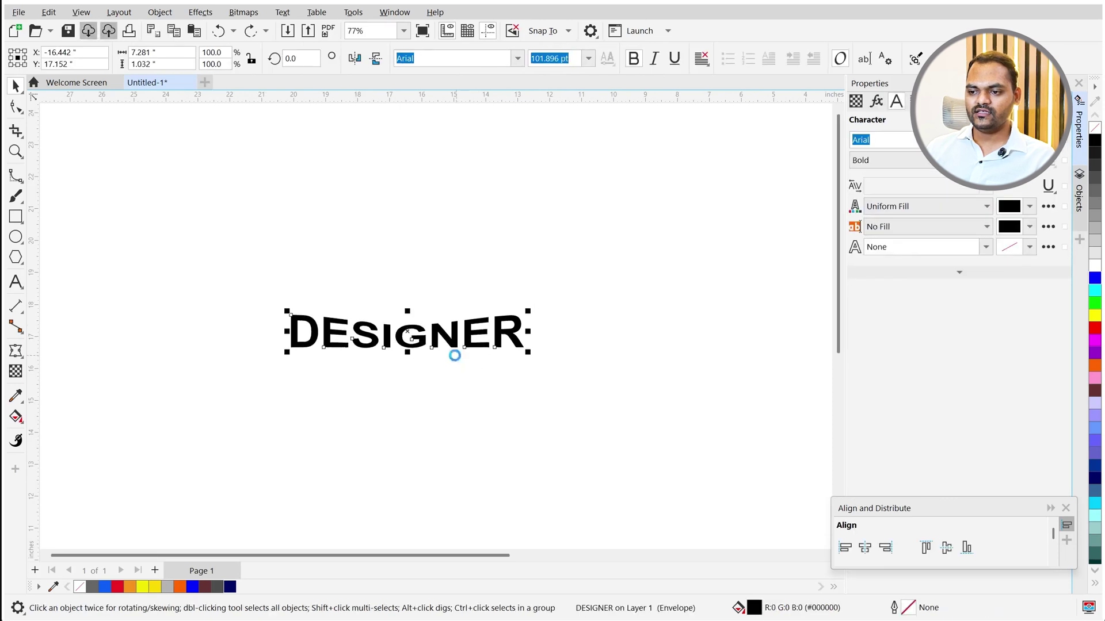
# Bend the "DESIGNER" text into a downward dip by pulling the envelope's top and bottom middle nodes down.
pyautogui.click(15, 351)
pyautogui.scroll(2, 507, 380)
pyautogui.moveTo(309, 220); pyautogui.dragTo(383, 239)
pyautogui.moveTo(307, 237); pyautogui.dragTo(338, 381)
pyautogui.press('space')
pyautogui.click(402, 445)
pyautogui.scroll(2, 266, 364)
pyautogui.scroll(-4, 266, 364)
pyautogui.scroll(2, 168, 344)
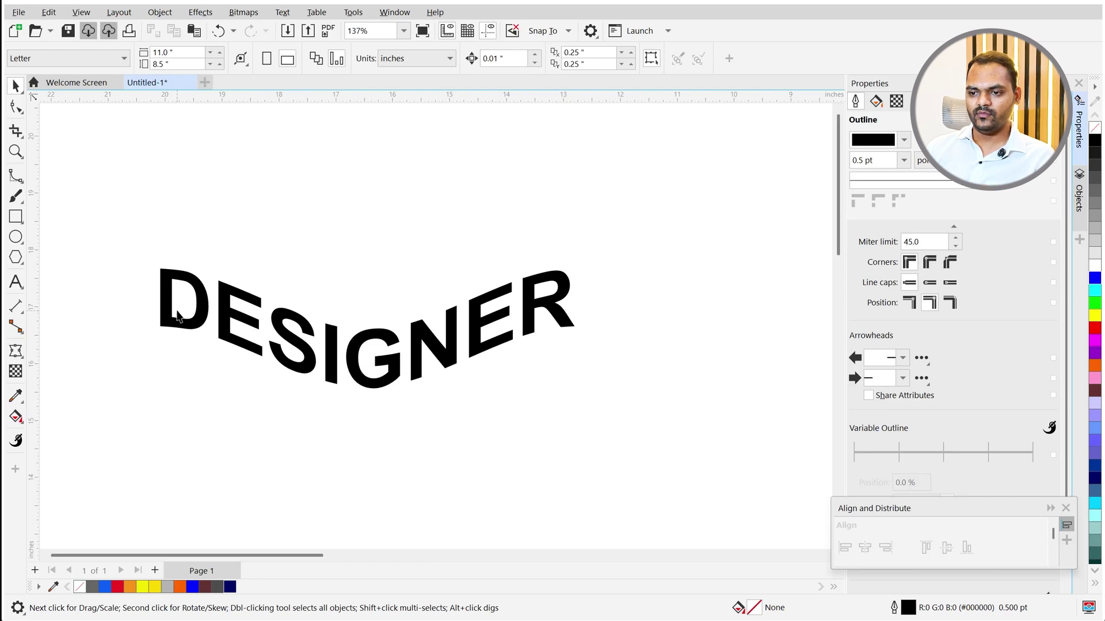
# Lower the curve handles of the envelope's corner nodes so both ends of "DESIGNER" follow a smooth arc.
pyautogui.click(167, 282)
pyautogui.press('space')
pyautogui.click(160, 269)
pyautogui.moveTo(228, 268); pyautogui.dragTo(217, 377)
pyautogui.click(163, 327)
pyautogui.moveTo(504, 269); pyautogui.dragTo(510, 308)
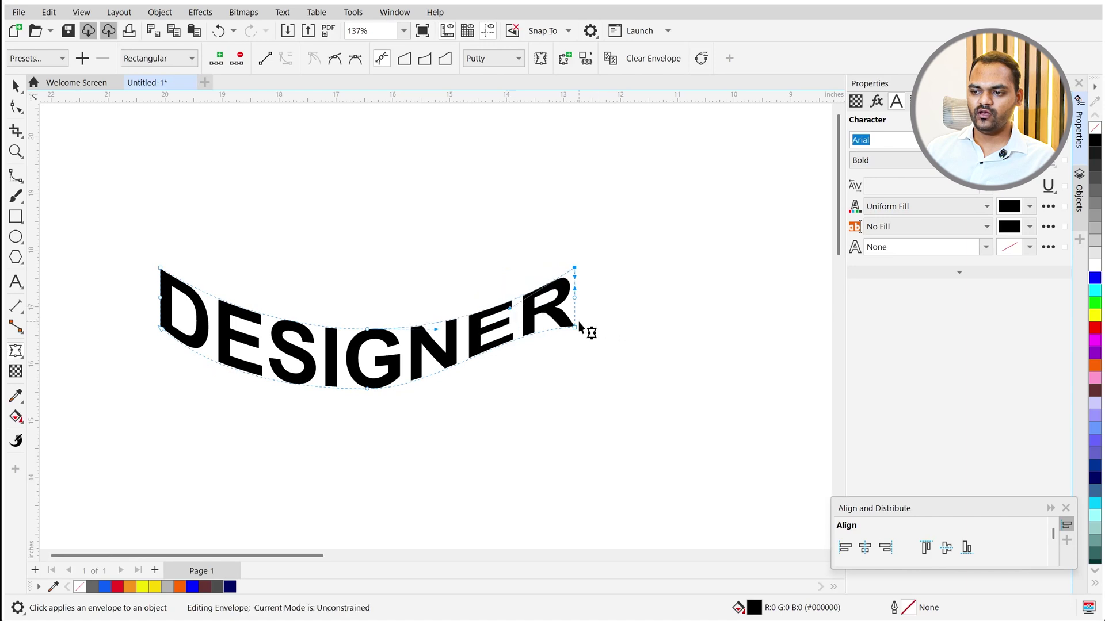
pyautogui.click(575, 327)
pyautogui.moveTo(508, 329); pyautogui.dragTo(515, 374)
pyautogui.press('space')
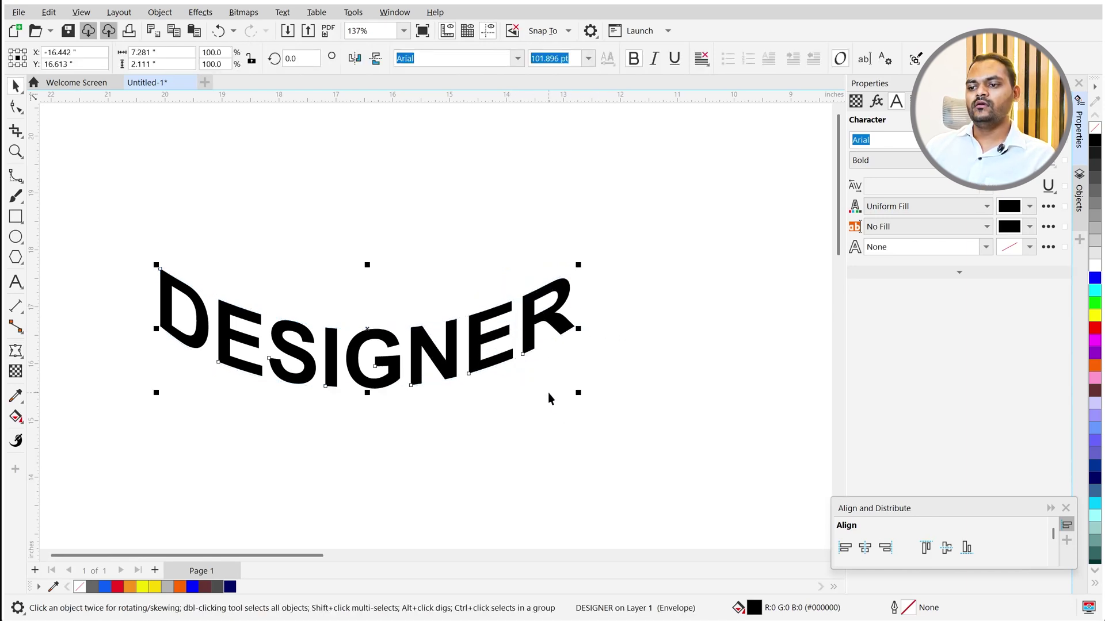
# Delete the arched "DESIGNER" text.
pyautogui.click(548, 393)
pyautogui.scroll(-4, 360, 328)
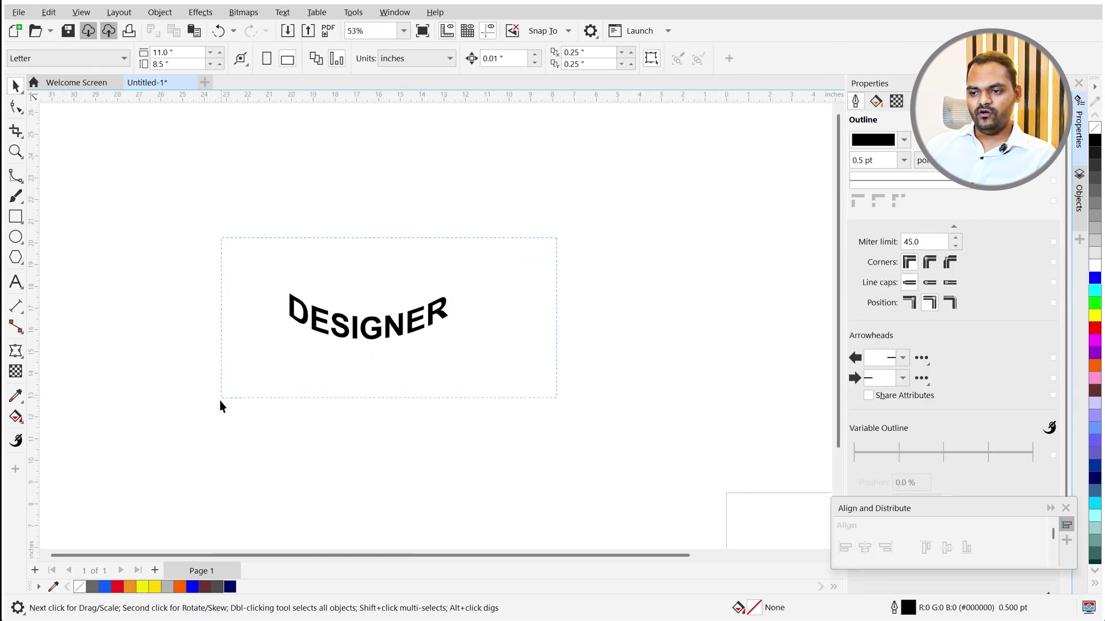
pyautogui.click(222, 393)
pyautogui.press('Delete')
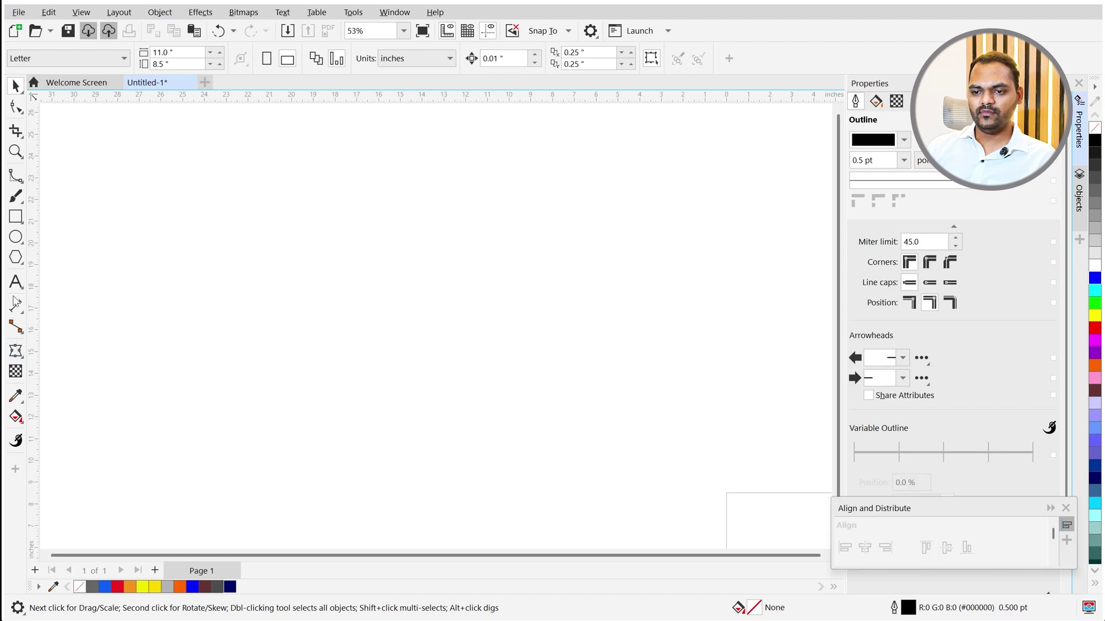
pyautogui.click(20, 258)
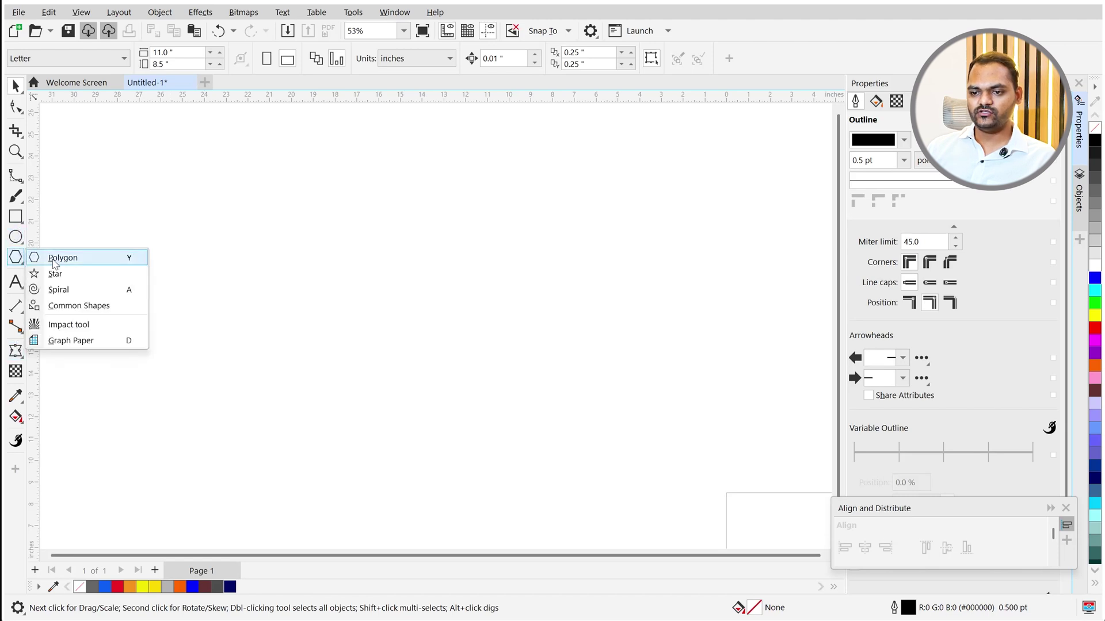
pyautogui.click(54, 271)
pyautogui.moveTo(296, 257)
pyautogui.mouseDown()
pyautogui.moveTo(328, 345)
pyautogui.moveTo(434, 438)
pyautogui.mouseUp()
pyautogui.press('space')
pyautogui.moveTo(381, 313)
pyautogui.mouseDown()
pyautogui.moveTo(405, 308)
pyautogui.moveTo(394, 333)
pyautogui.mouseUp()
pyautogui.scroll(1, 395, 317)
pyautogui.scroll(-2, 393, 326)
pyautogui.scroll(1, 345, 323)
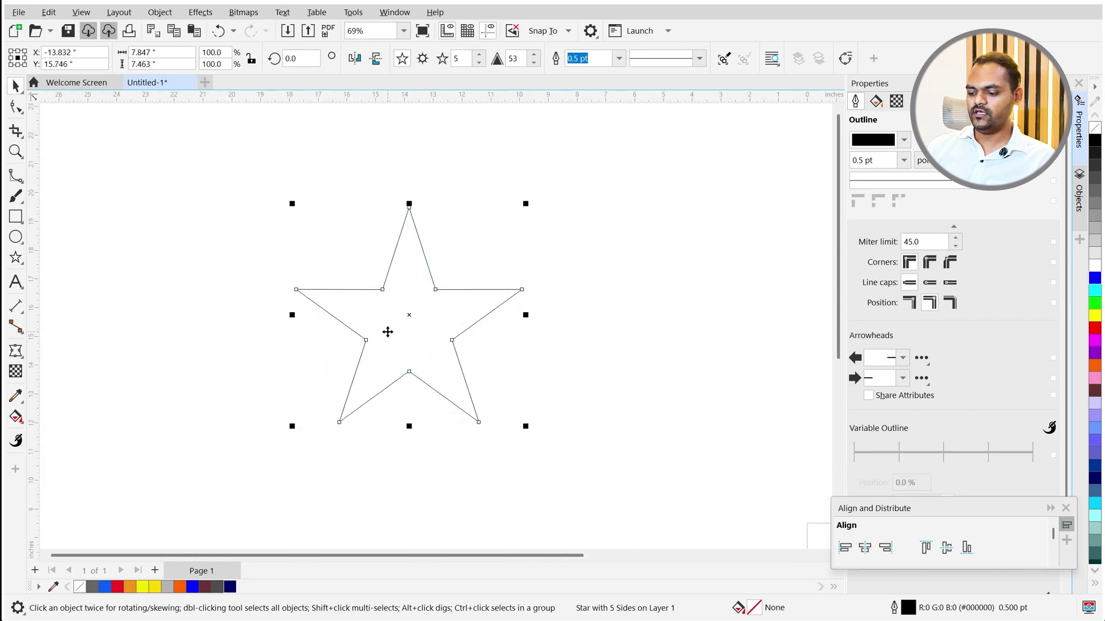
pyautogui.press('Delete')
# Draw a large square beside the page, about 21.3 inches on each side.
pyautogui.scroll(-1, 483, 298)
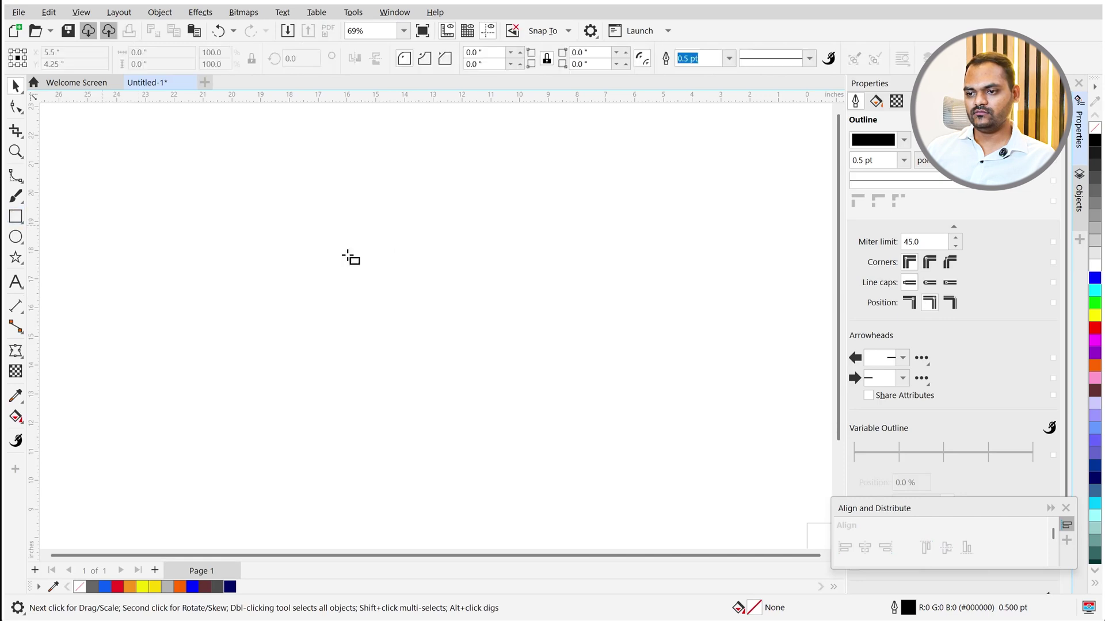
pyautogui.moveTo(227, 173); pyautogui.dragTo(419, 382)
pyautogui.scroll(-3, 233, 236)
pyautogui.press('space')
pyautogui.scroll(1, 360, 298)
pyautogui.moveTo(238, 279); pyautogui.dragTo(282, 301)
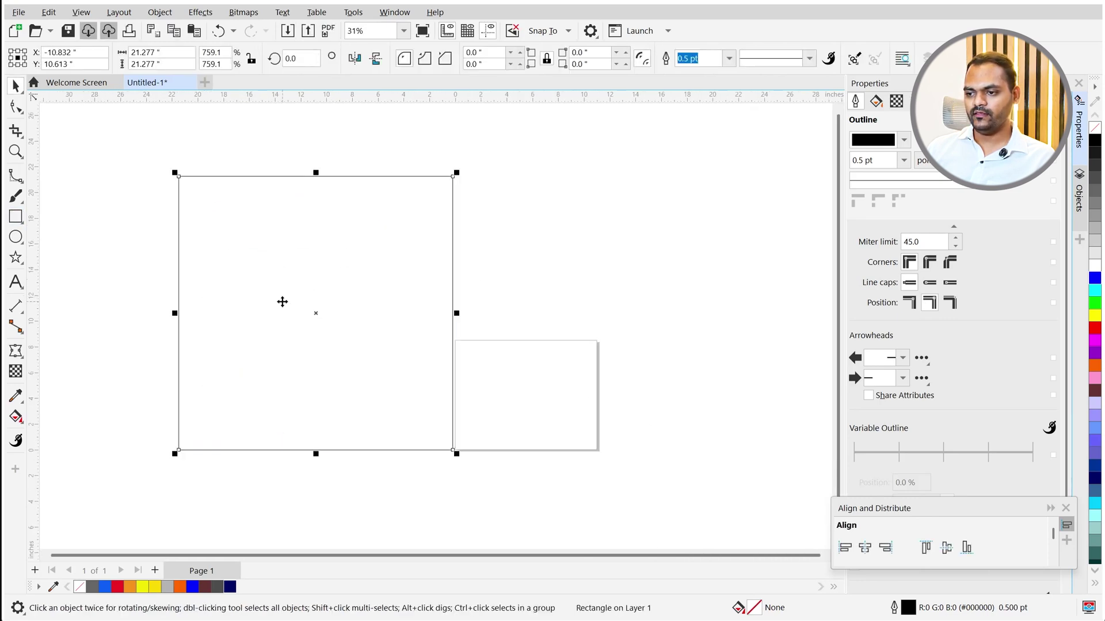
# Fill the large square with dark navy (#000066) and lock it in place.
pyautogui.click(1094, 482)
pyautogui.scroll(1, 232, 311)
pyautogui.rightClick(224, 220)
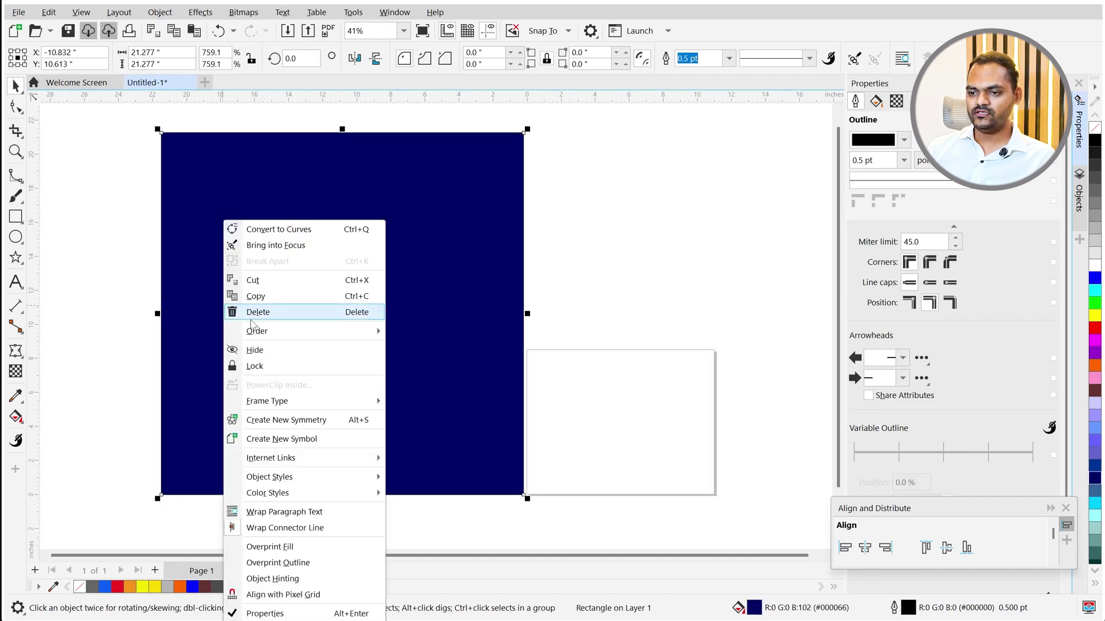
pyautogui.click(251, 373)
pyautogui.scroll(1, 184, 197)
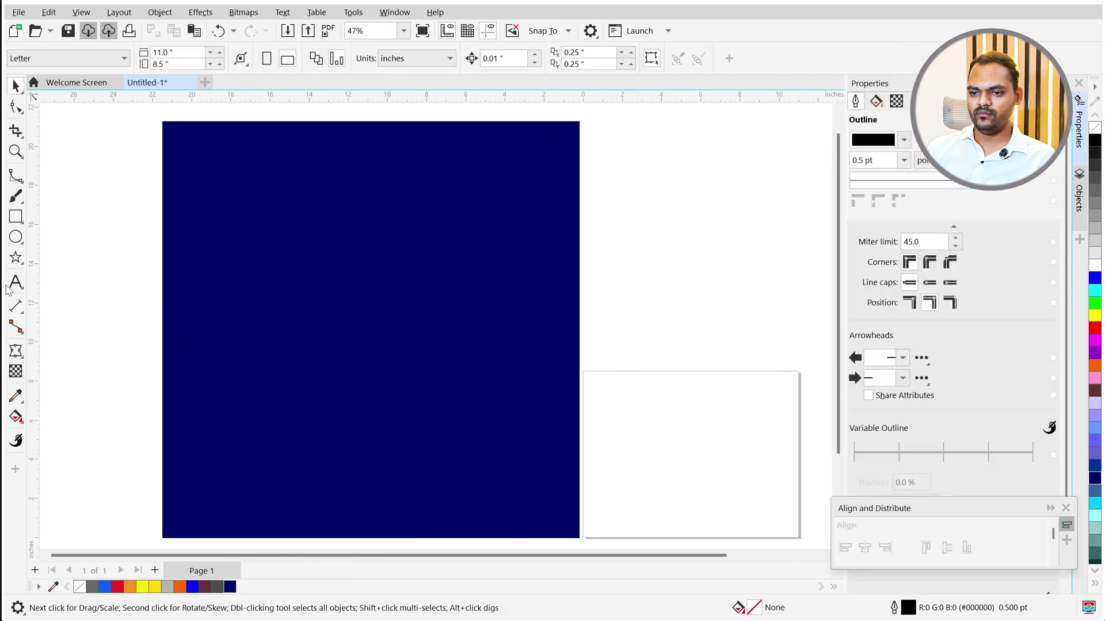
# Add the text "1" on the navy square, enlarge it to about 960 pt, and make it bold.
pyautogui.press('F8')
pyautogui.click(370, 339)
pyautogui.write('1')
pyautogui.hotkey('ctrl', 'space')
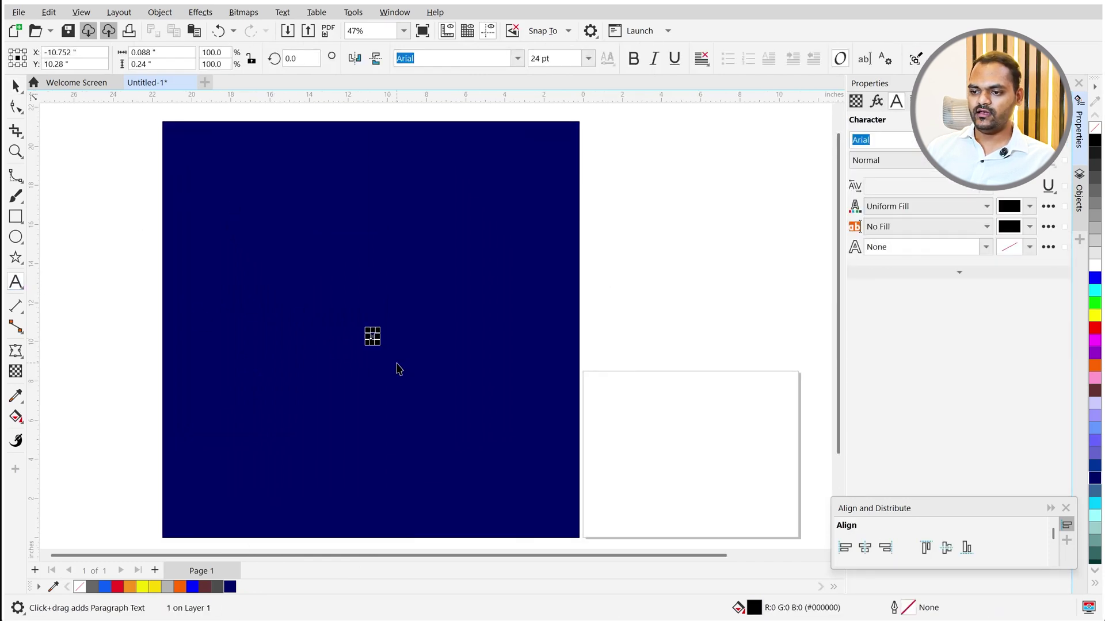
pyautogui.moveTo(377, 345); pyautogui.dragTo(400, 432)
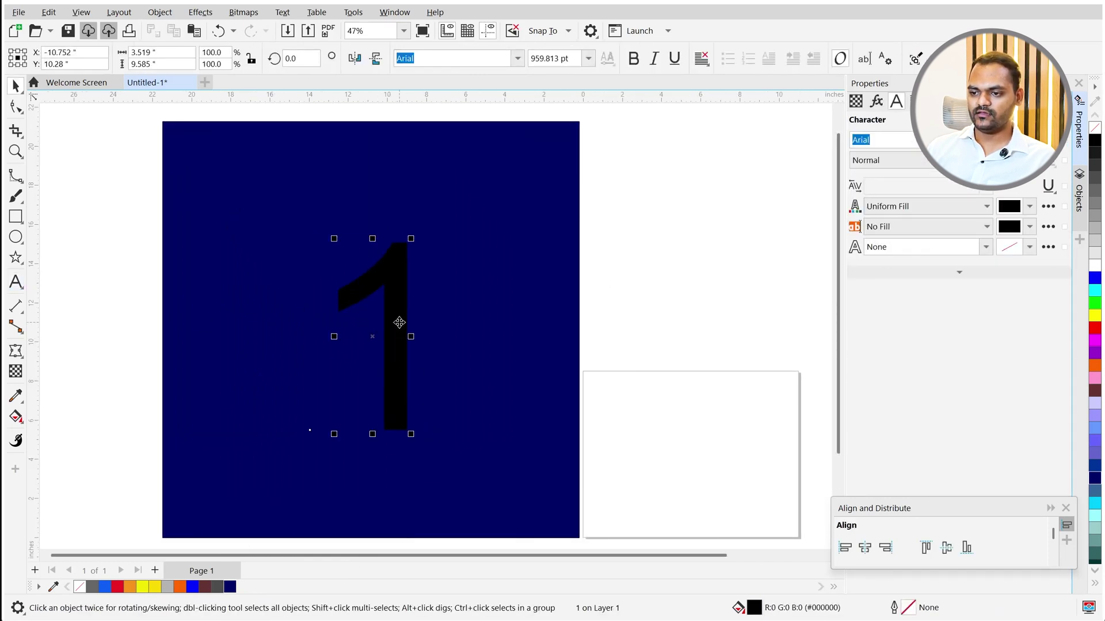
pyautogui.click(634, 58)
pyautogui.scroll(4, 367, 312)
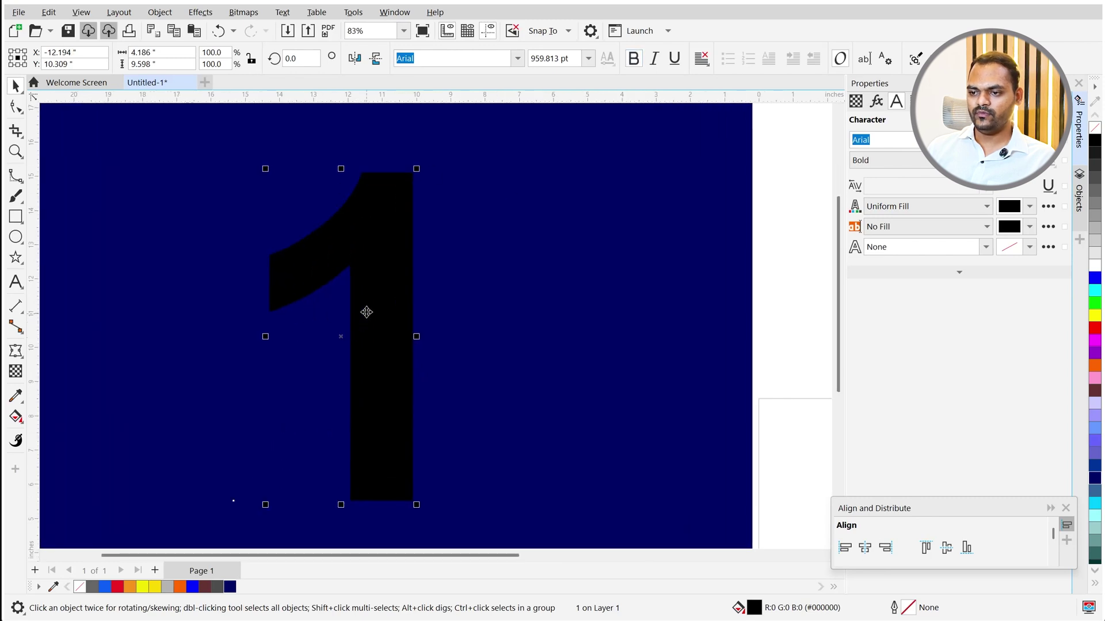
pyautogui.scroll(-1, 357, 330)
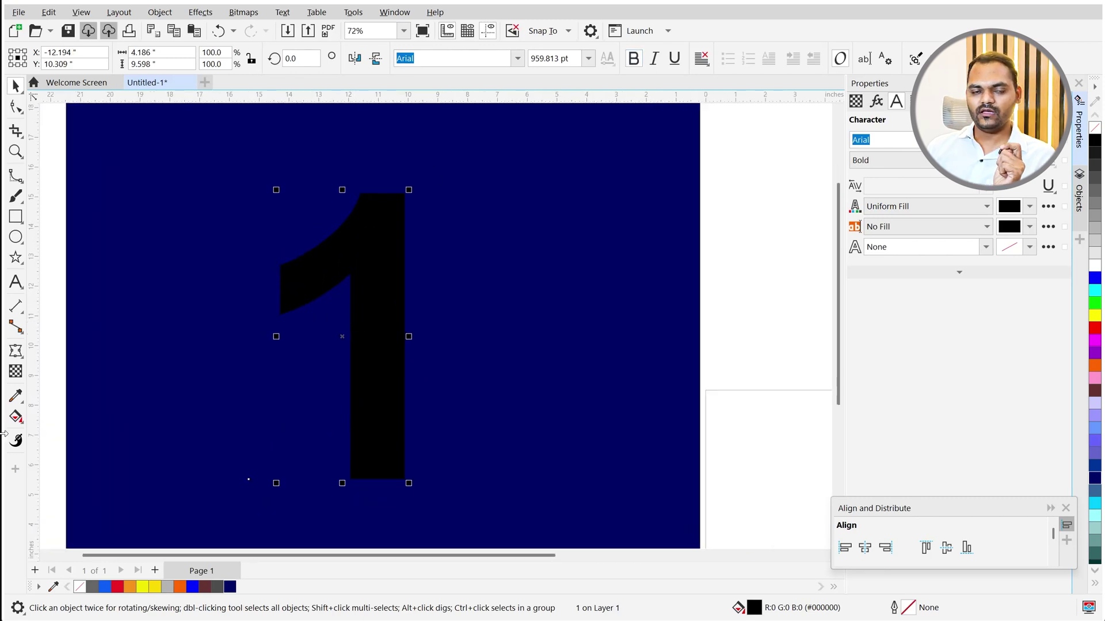
# Apply a fountain fill running from the lower left to the top of the "1", with the end colour set to C1 M17 Y100 K0.
pyautogui.click(15, 419)
pyautogui.moveTo(293, 448); pyautogui.dragTo(383, 205)
pyautogui.click(393, 203)
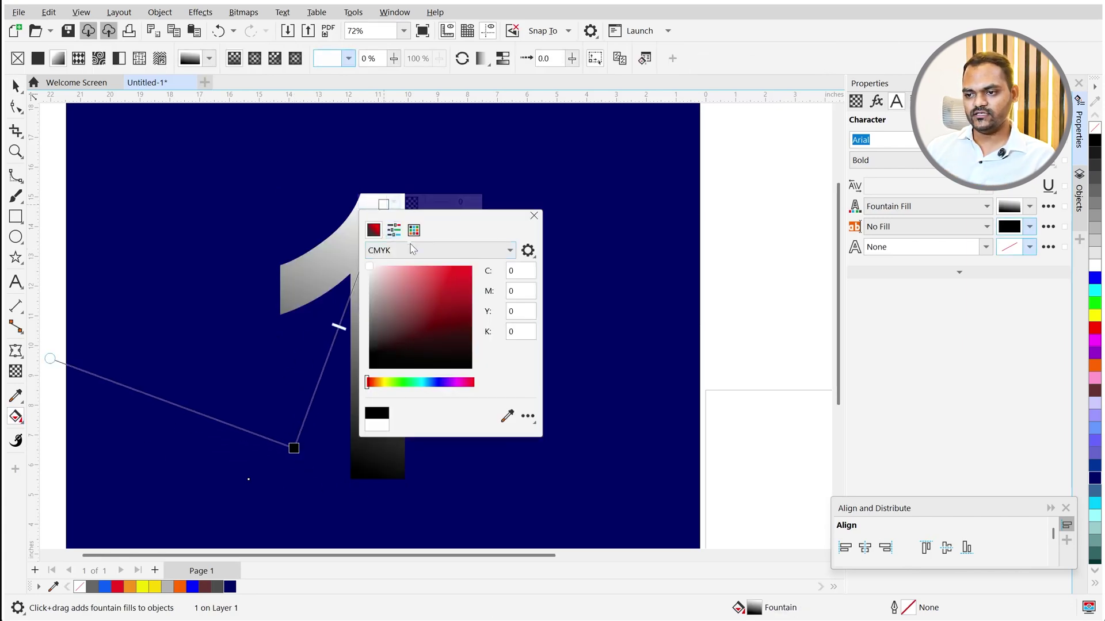
pyautogui.moveTo(367, 382); pyautogui.dragTo(383, 383)
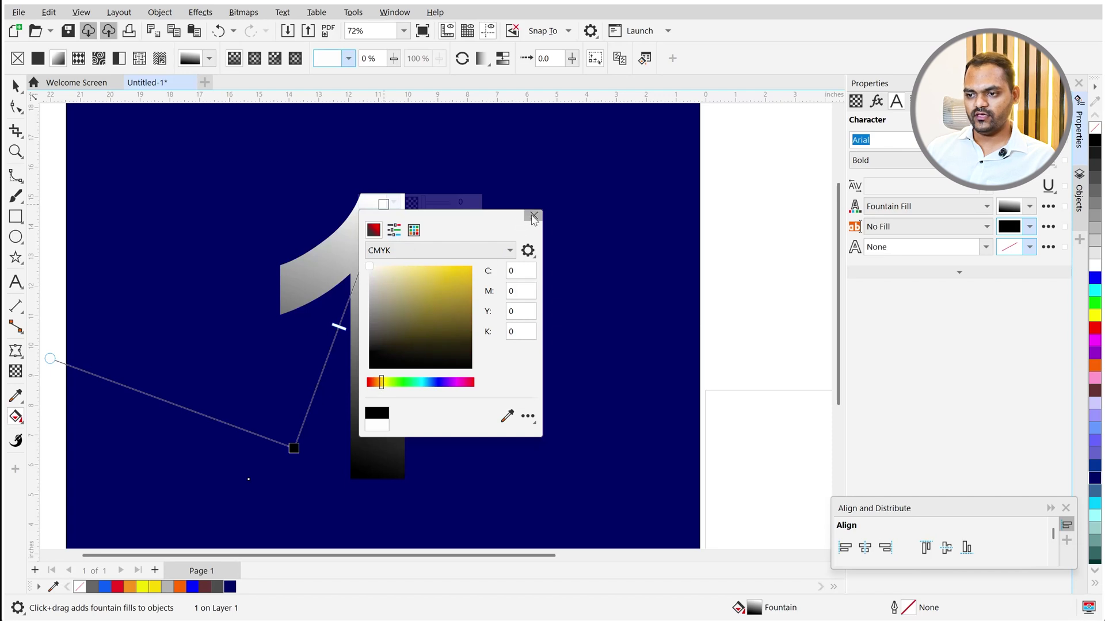
pyautogui.moveTo(437, 282); pyautogui.dragTo(481, 256)
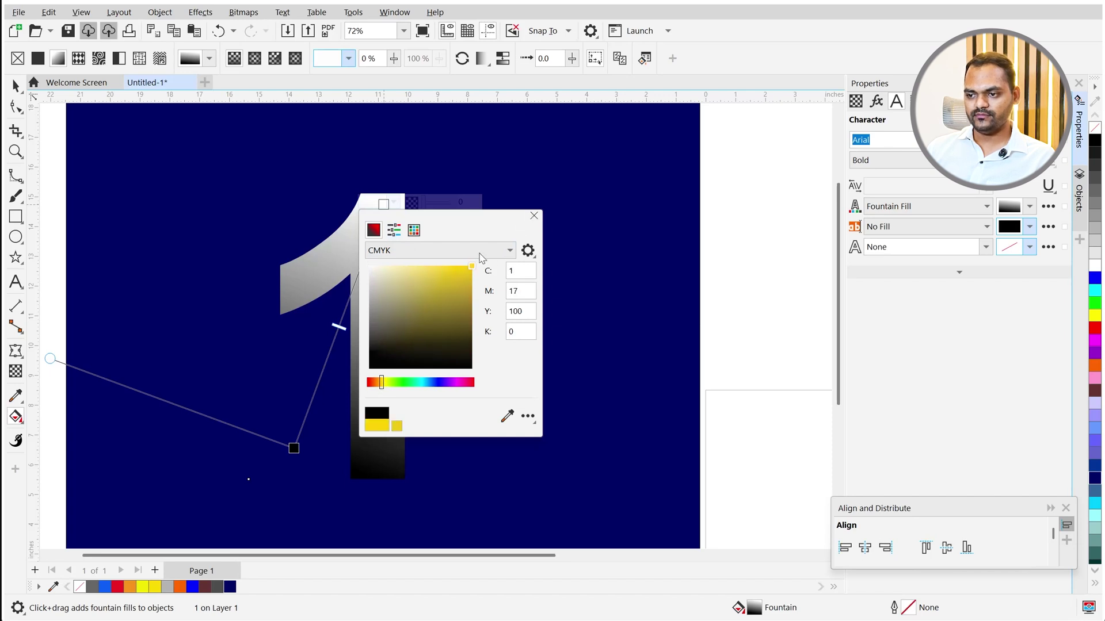
pyautogui.click(534, 216)
# Set the fountain fill's start node to a saturated orange-yellow.
pyautogui.click(294, 448)
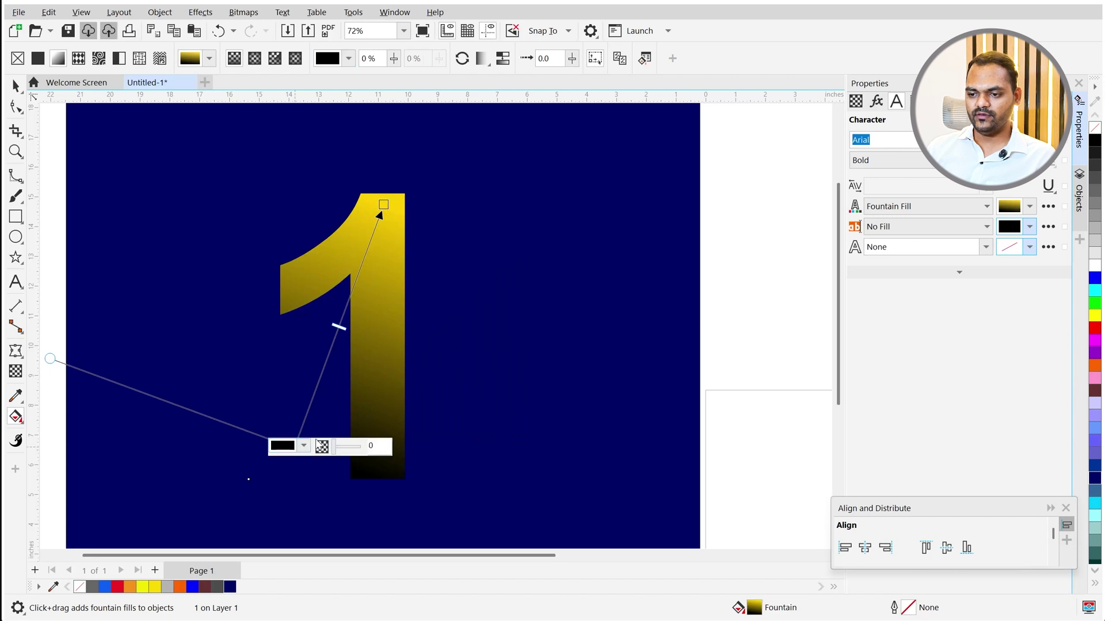
pyautogui.click(303, 447)
pyautogui.moveTo(283, 381); pyautogui.dragTo(294, 386)
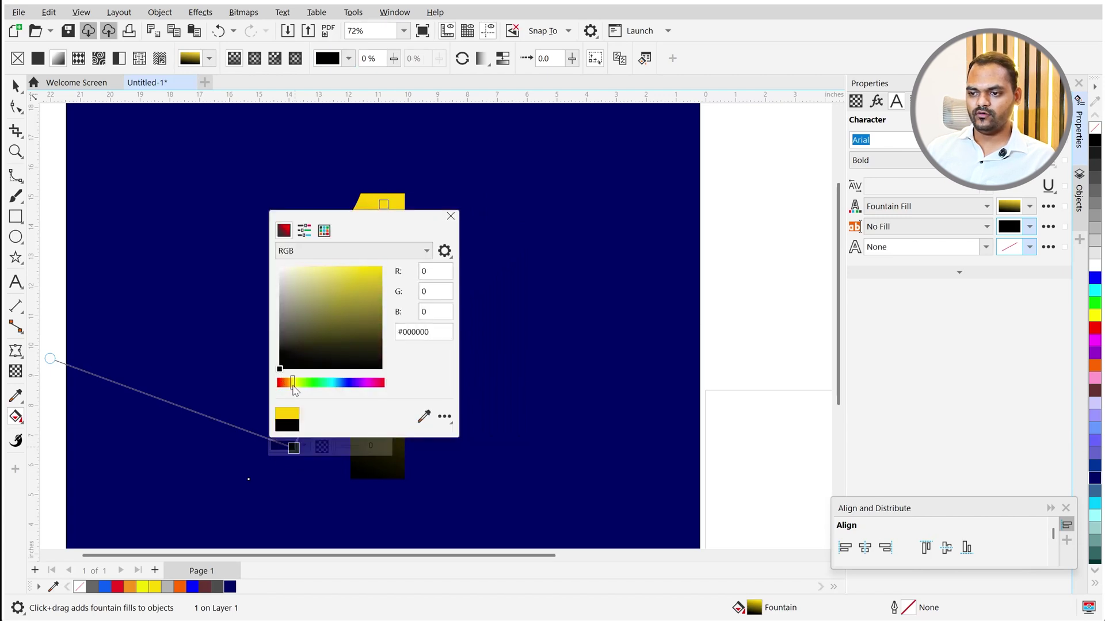
pyautogui.click(380, 268)
pyautogui.click(450, 216)
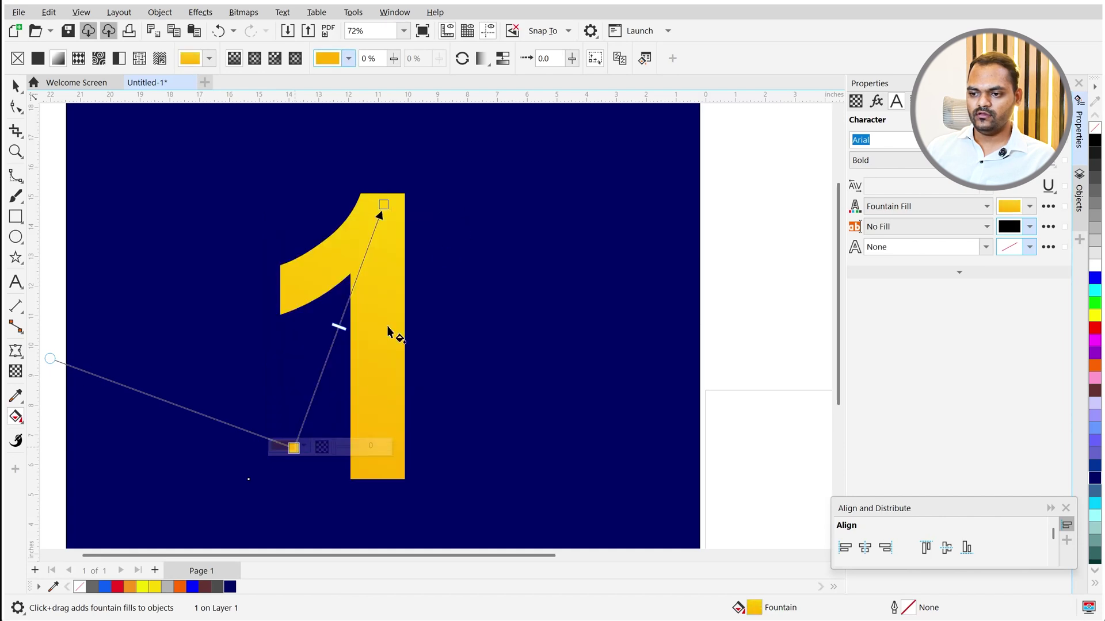
# Add four intermediate colour nodes along the fountain fill and shift the one nearest the start up to 81%.
pyautogui.doubleClick(302, 424)
pyautogui.click(321, 373)
pyautogui.click(367, 358)
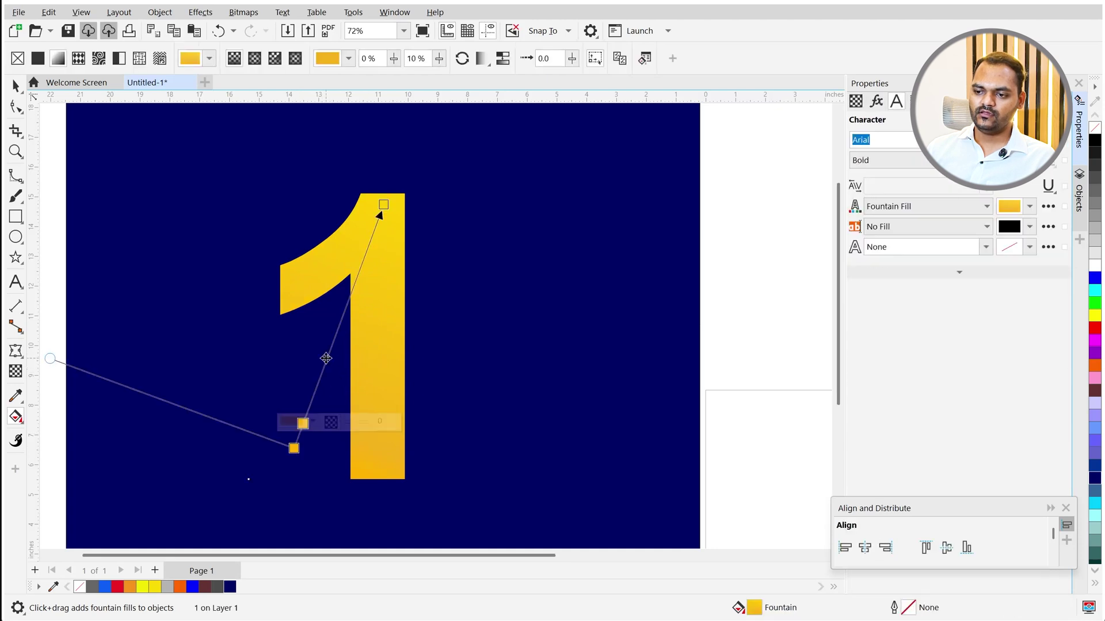
pyautogui.doubleClick(348, 303)
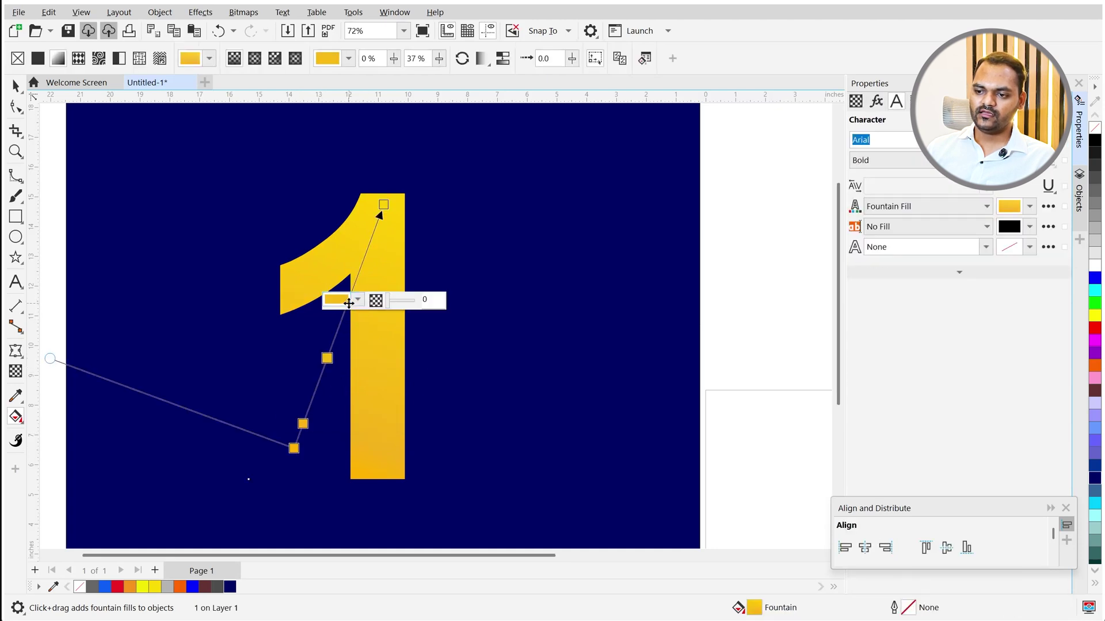
pyautogui.doubleClick(336, 331)
pyautogui.moveTo(303, 423); pyautogui.dragTo(370, 252)
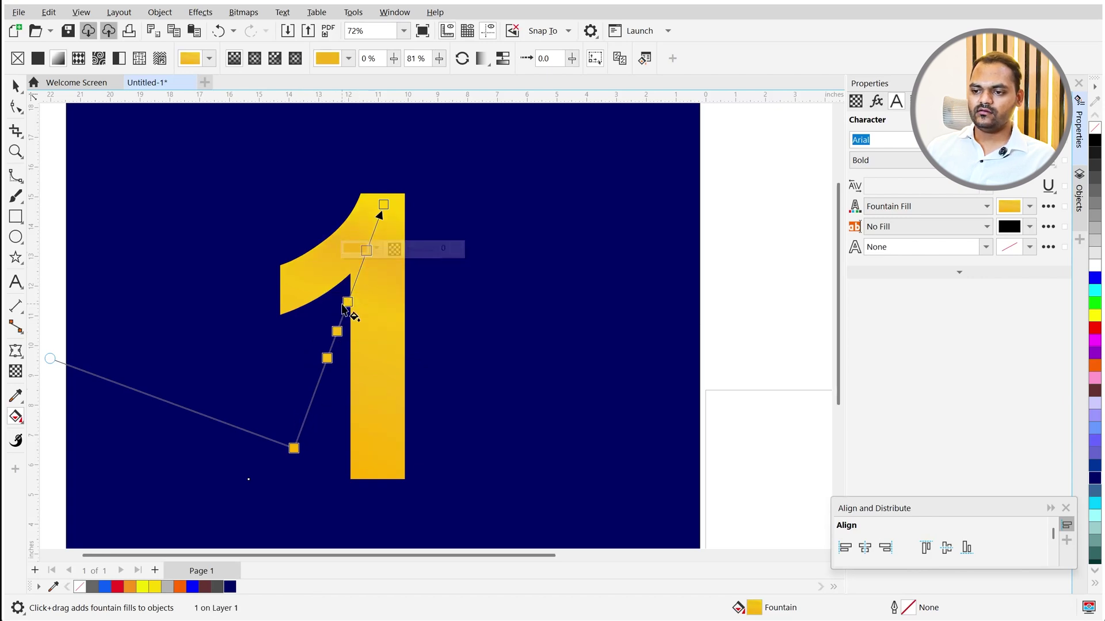
# Recolour the fountain fill's middle node at 48% to pale yellow, C0 M11 Y50 K0.
pyautogui.click(337, 329)
pyautogui.click(348, 330)
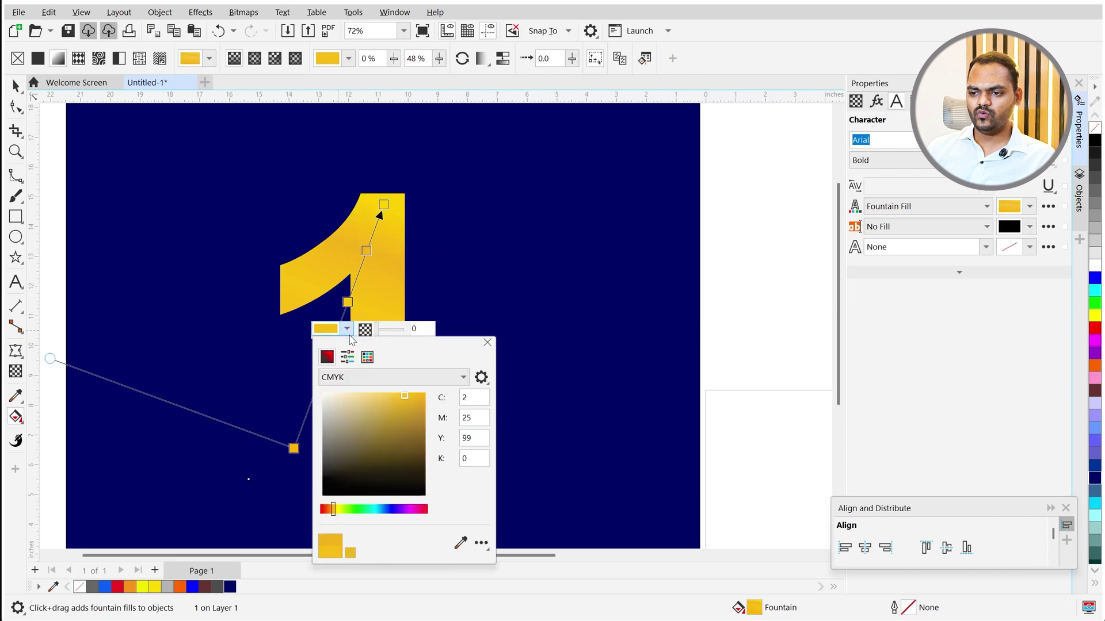
pyautogui.moveTo(392, 409); pyautogui.dragTo(354, 385)
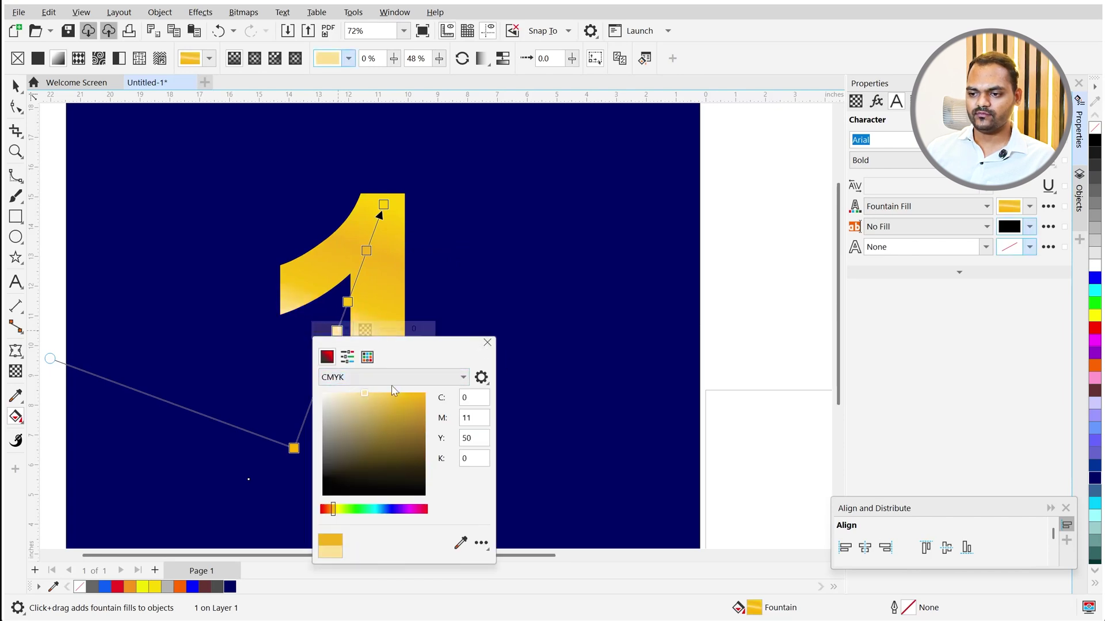
pyautogui.click(487, 342)
# Extend the fountain fill's start farther down and left, and add a light yellow node at 12%.
pyautogui.moveTo(293, 448); pyautogui.dragTo(252, 472)
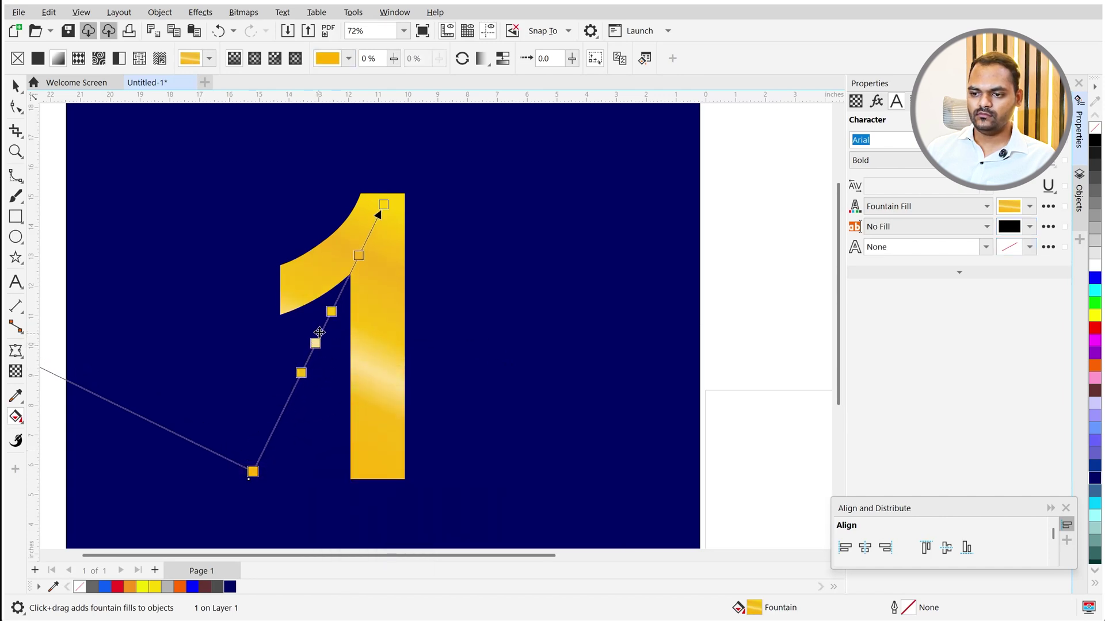
pyautogui.doubleClick(323, 331)
pyautogui.click(315, 343)
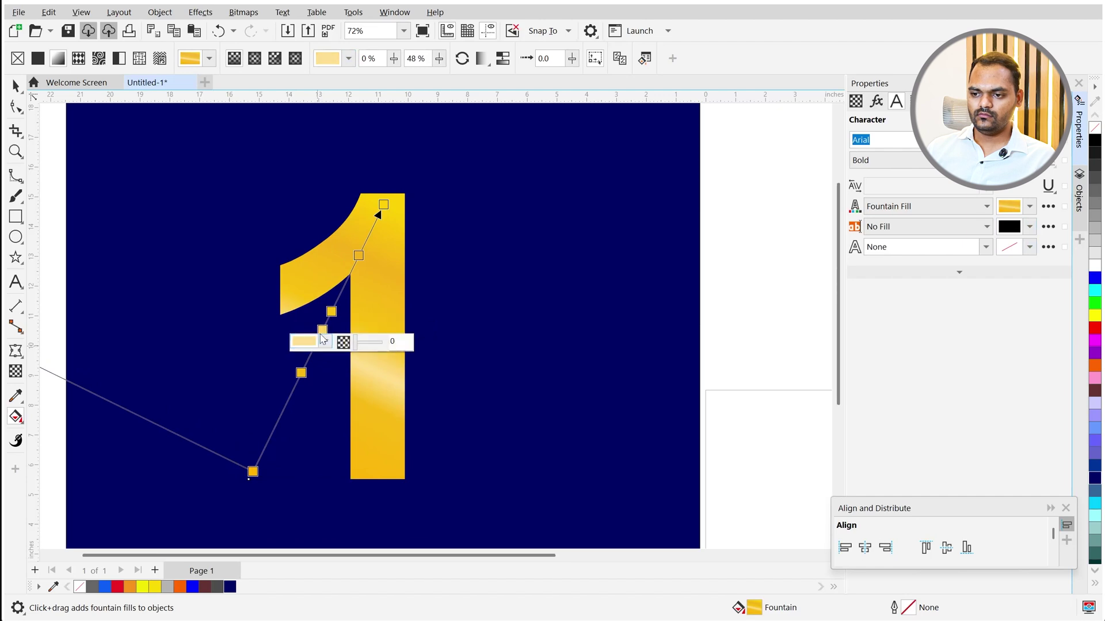
pyautogui.moveTo(323, 330); pyautogui.dragTo(269, 439)
pyautogui.click(269, 439)
pyautogui.click(268, 439)
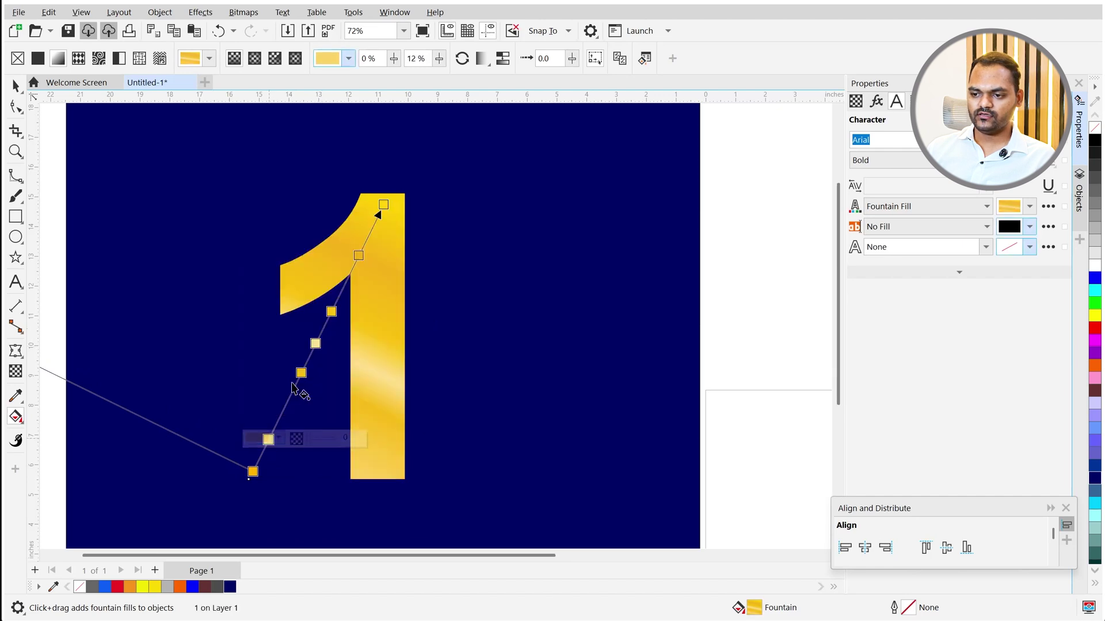
# Fine-tune the fountain fill by raising its end node just above the "1" and pulling its start node closer to the digit.
pyautogui.scroll(-3, 347, 366)
pyautogui.moveTo(364, 254); pyautogui.dragTo(369, 248)
pyautogui.moveTo(285, 427); pyautogui.dragTo(297, 415)
pyautogui.press('space')
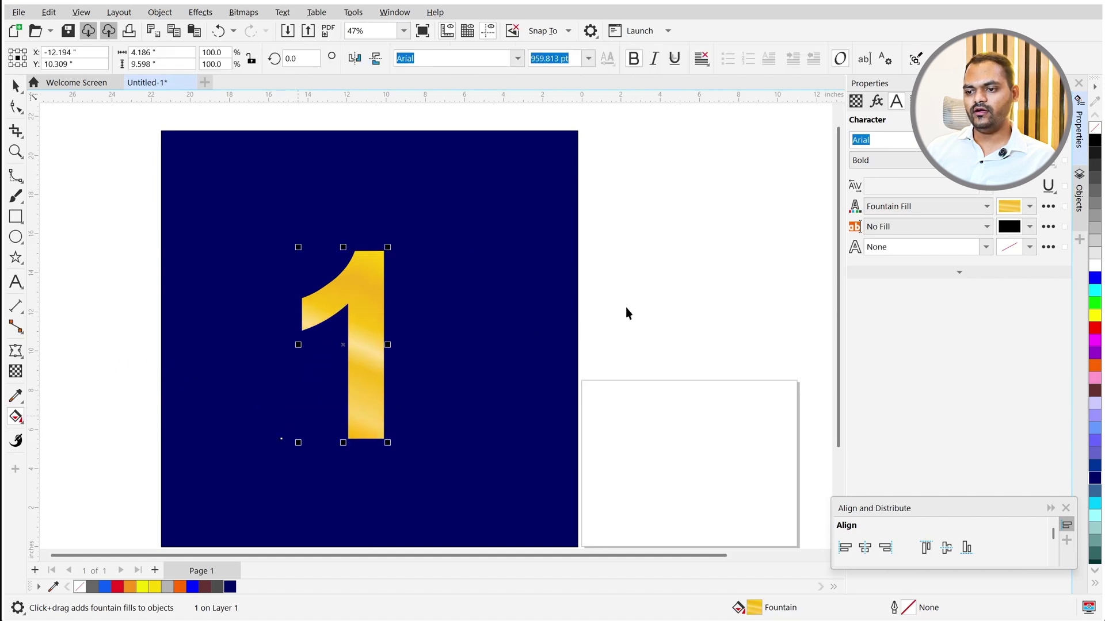
# Shorten the fountain fill so it spans only the lower part of the "1", ending near the inner corner below the flag.
pyautogui.click(616, 309)
pyautogui.scroll(3, 371, 355)
pyautogui.click(371, 355)
pyautogui.scroll(1, 369, 352)
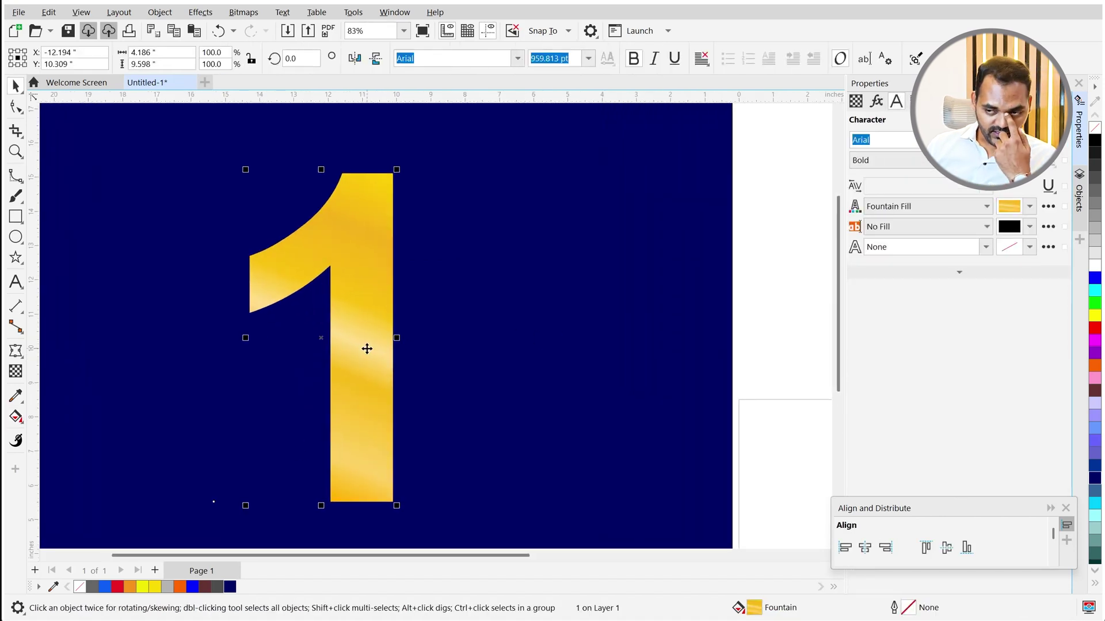
pyautogui.scroll(-3, 364, 350)
pyautogui.press('g')
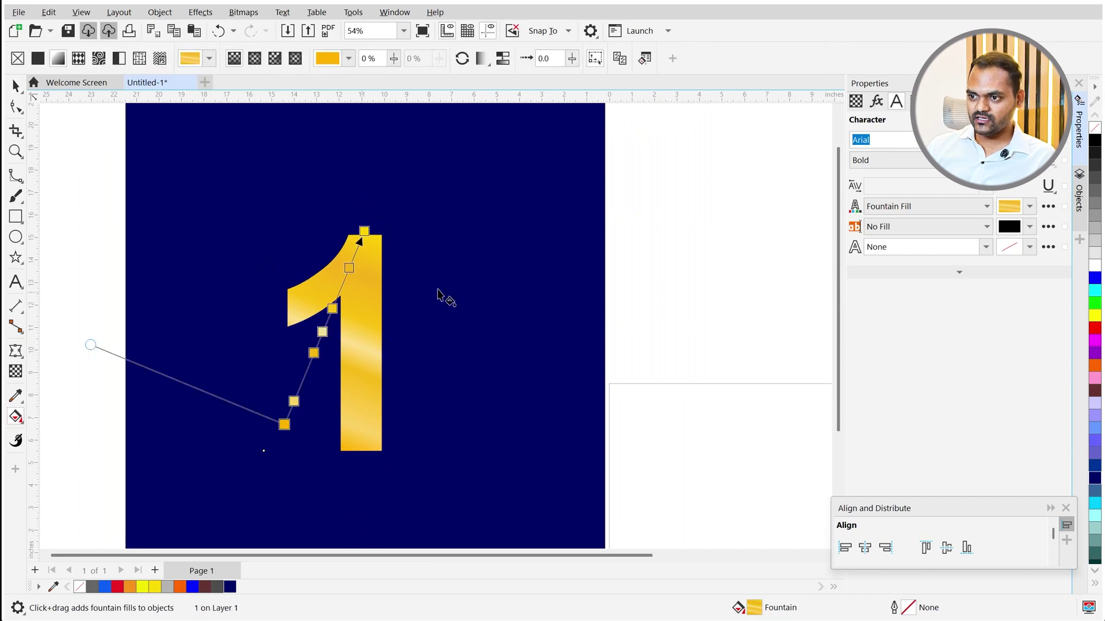
pyautogui.moveTo(366, 230); pyautogui.dragTo(331, 328)
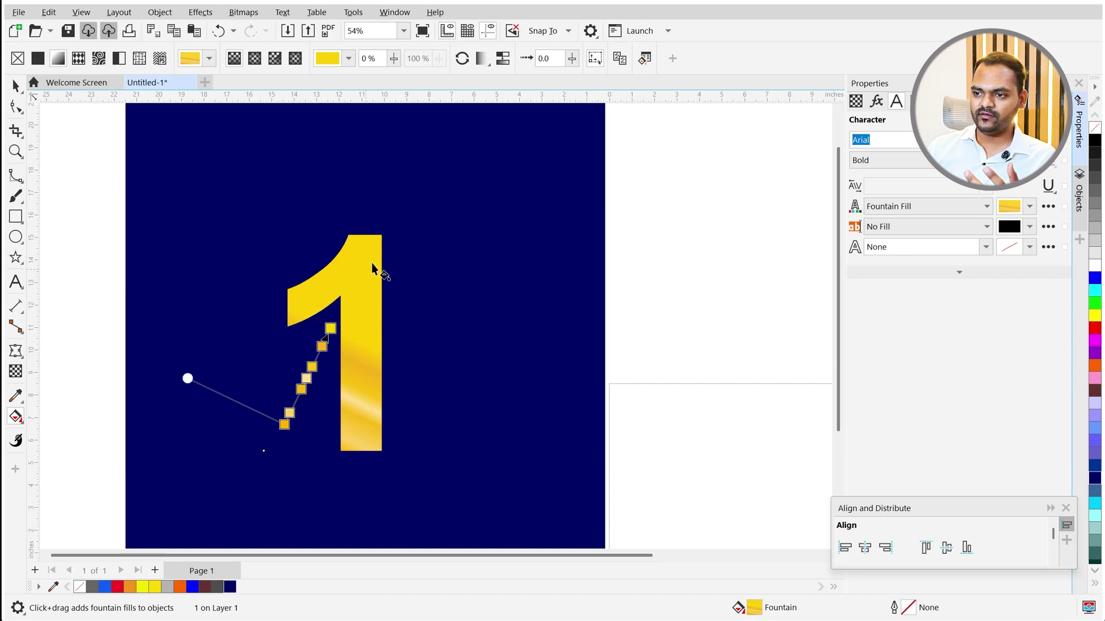
# Try the Repeat arrangement on the fountain fill of the "1", and settle on Repeat and Mirror.
pyautogui.click(482, 58)
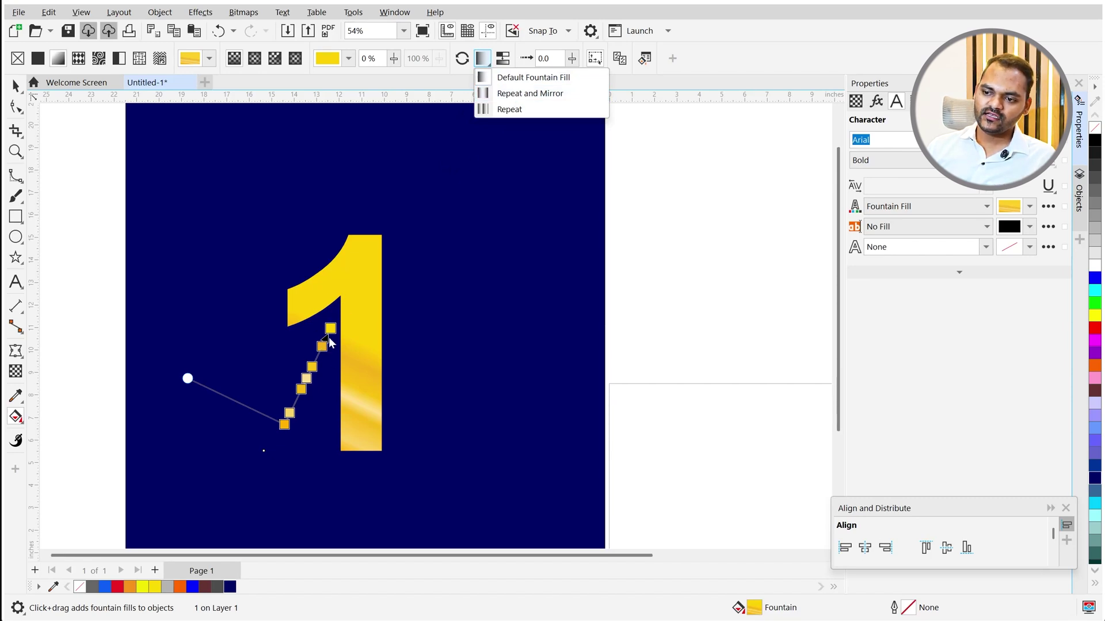
pyautogui.click(521, 94)
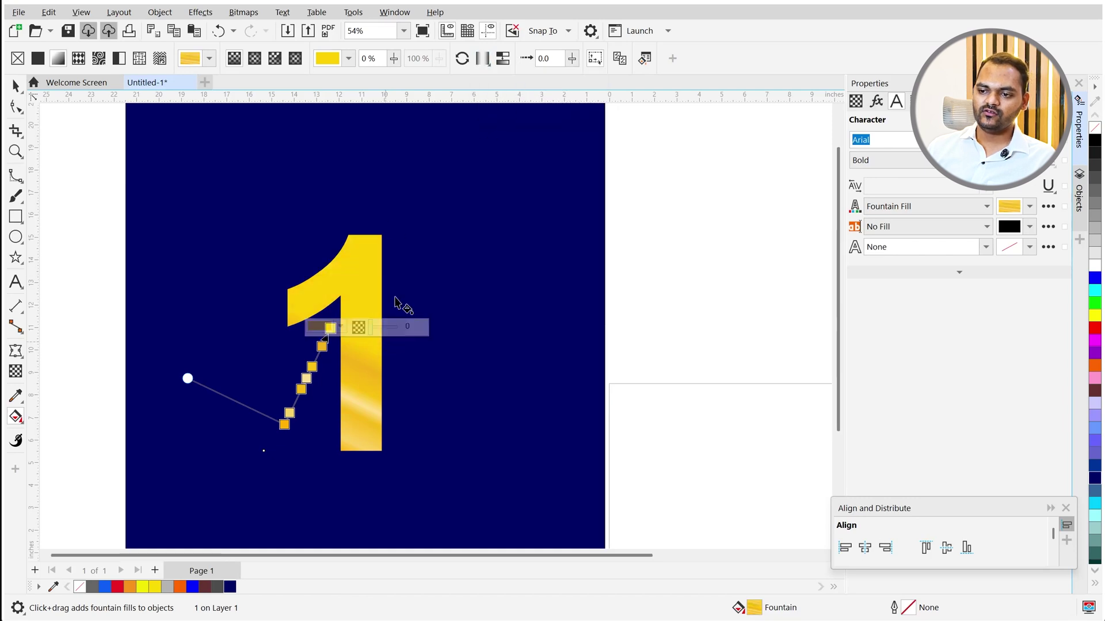
pyautogui.click(482, 58)
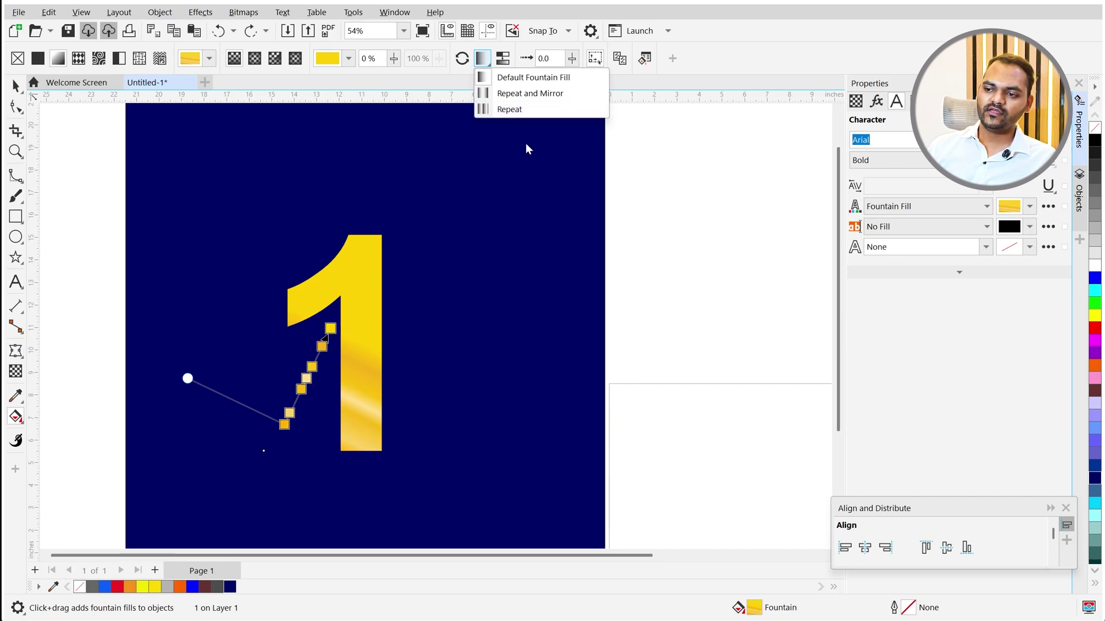
pyautogui.click(516, 109)
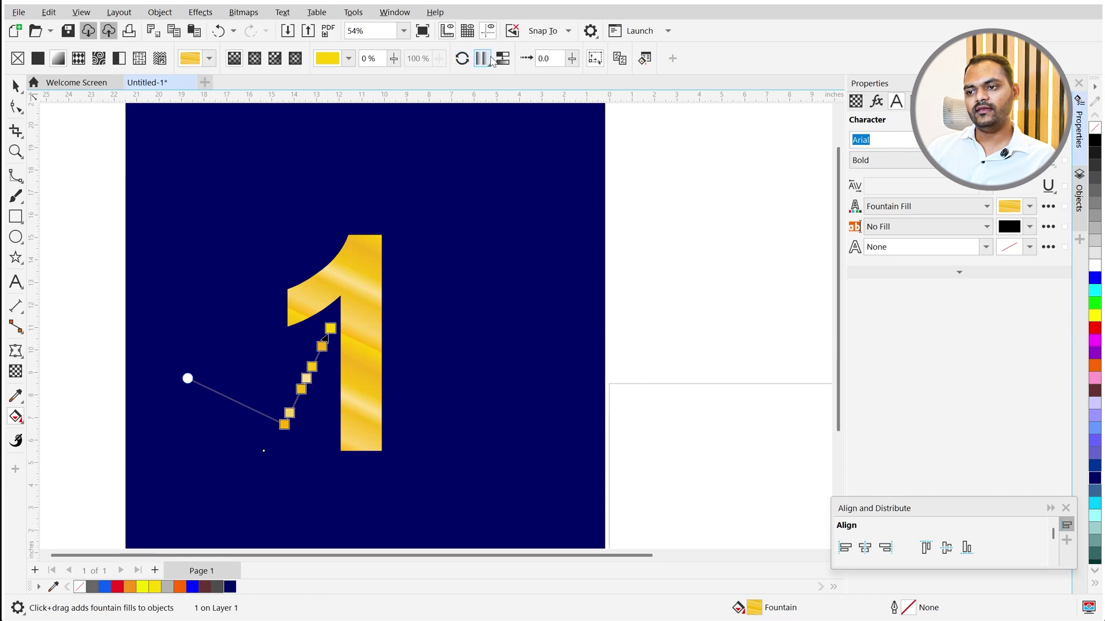
pyautogui.click(492, 62)
pyautogui.click(523, 91)
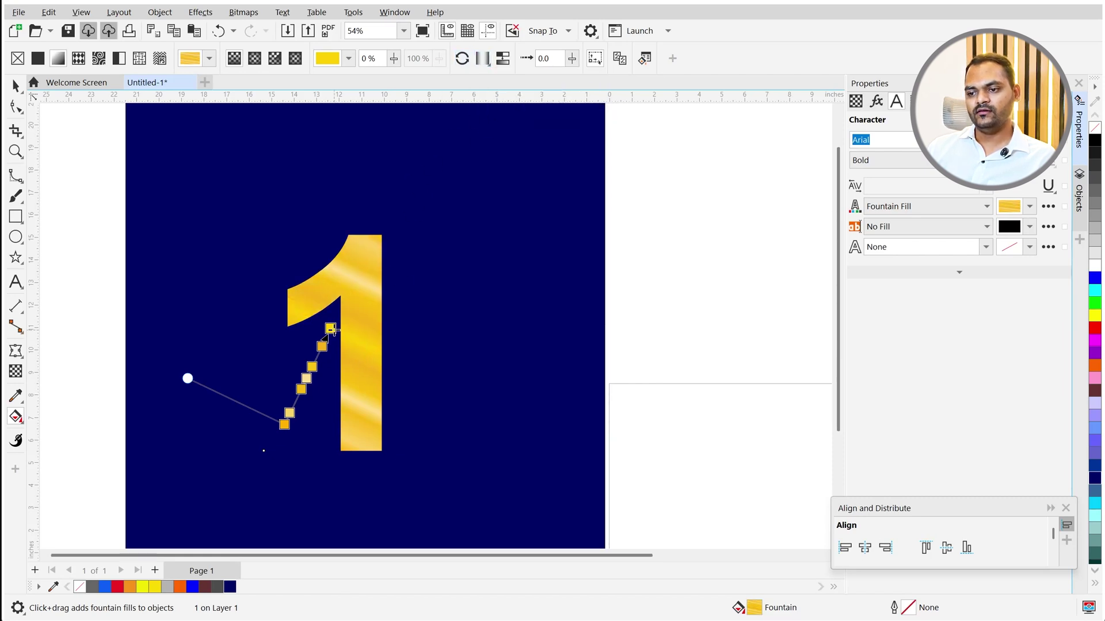
# Stretch the fountain fill from just below the base of the "1" to its upper edge.
pyautogui.moveTo(330, 328); pyautogui.dragTo(366, 238)
pyautogui.moveTo(284, 424); pyautogui.dragTo(310, 455)
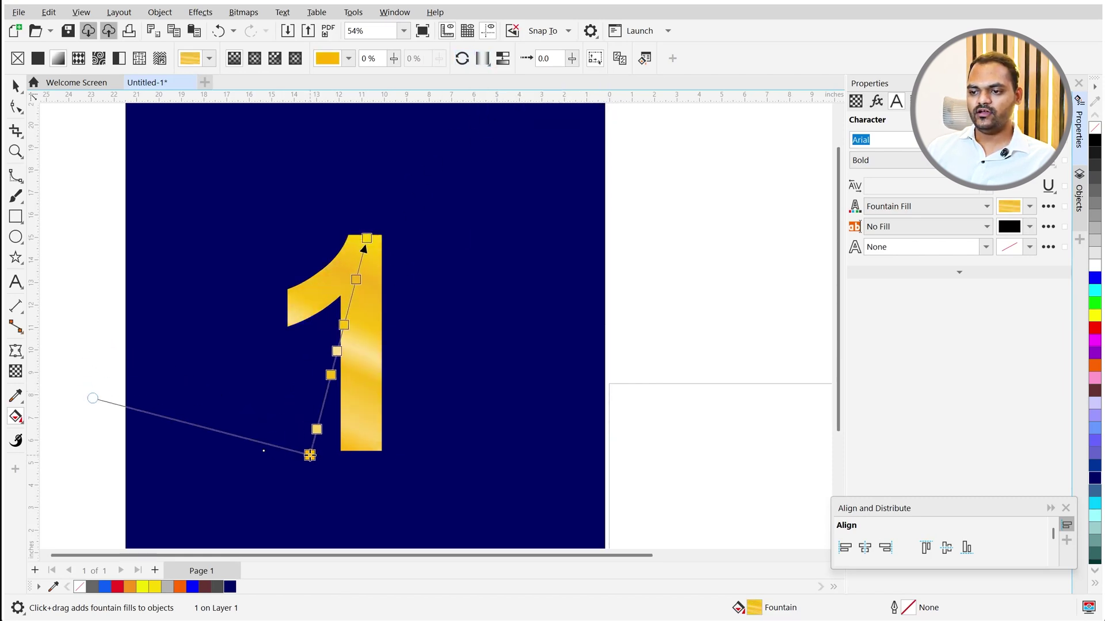
pyautogui.press('space')
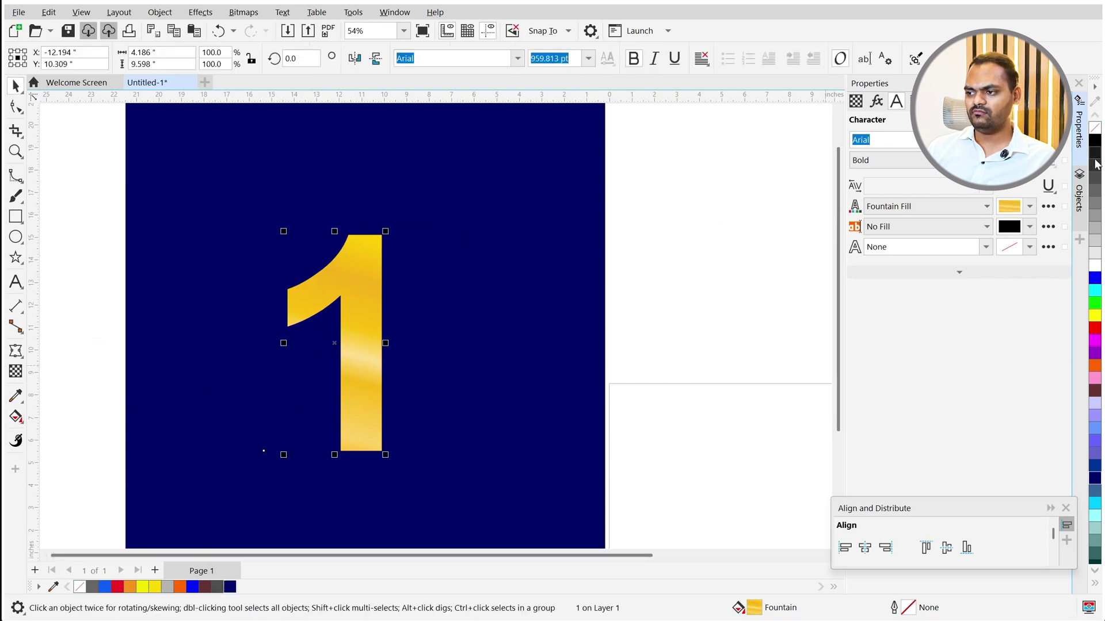
# Move the "1" slightly up and right, and extrude it at depth 20 with its vanishing point at about 0.215", 1.19".
pyautogui.scroll(-1, 510, 322)
pyautogui.scroll(1, 420, 313)
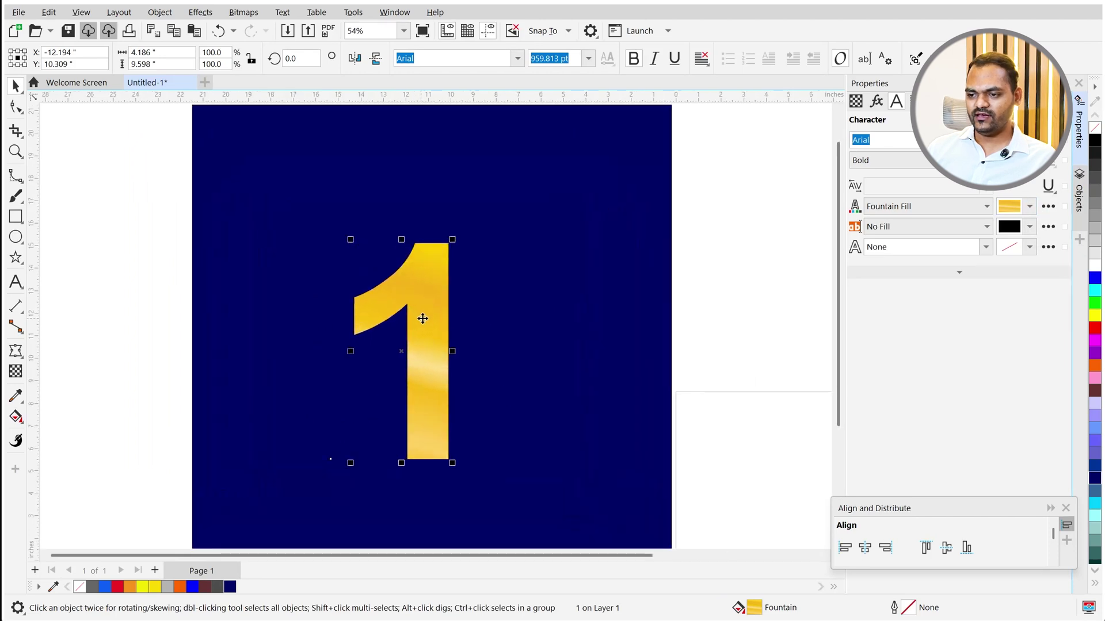
pyautogui.moveTo(421, 318); pyautogui.dragTo(443, 307)
pyautogui.click(22, 376)
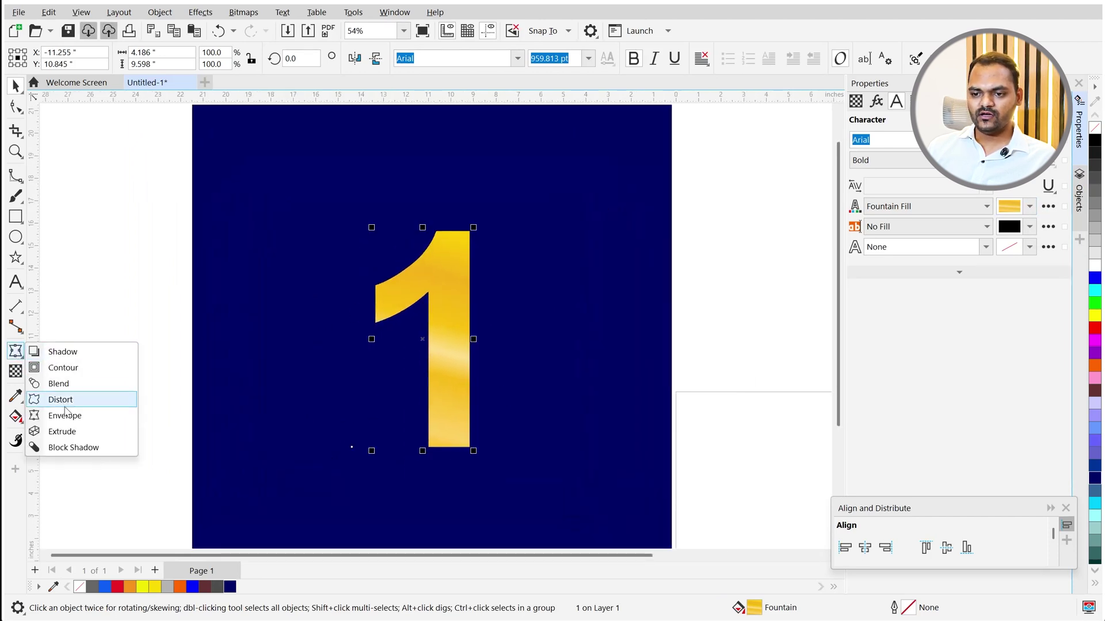
pyautogui.click(68, 431)
pyautogui.moveTo(422, 339); pyautogui.dragTo(427, 313)
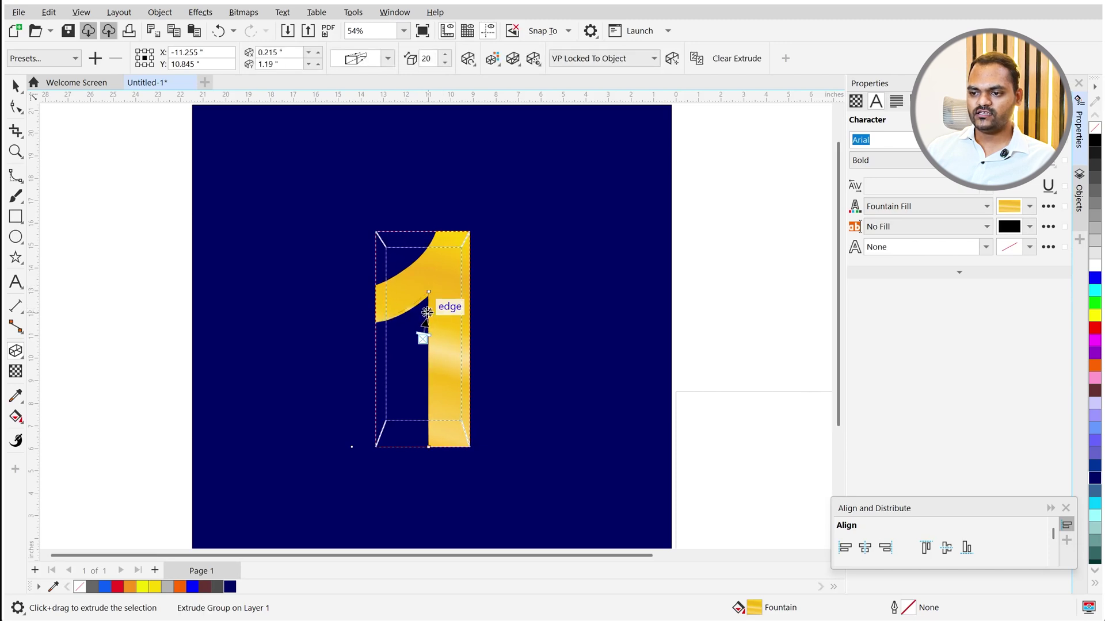
pyautogui.press('space')
pyautogui.scroll(2, 433, 315)
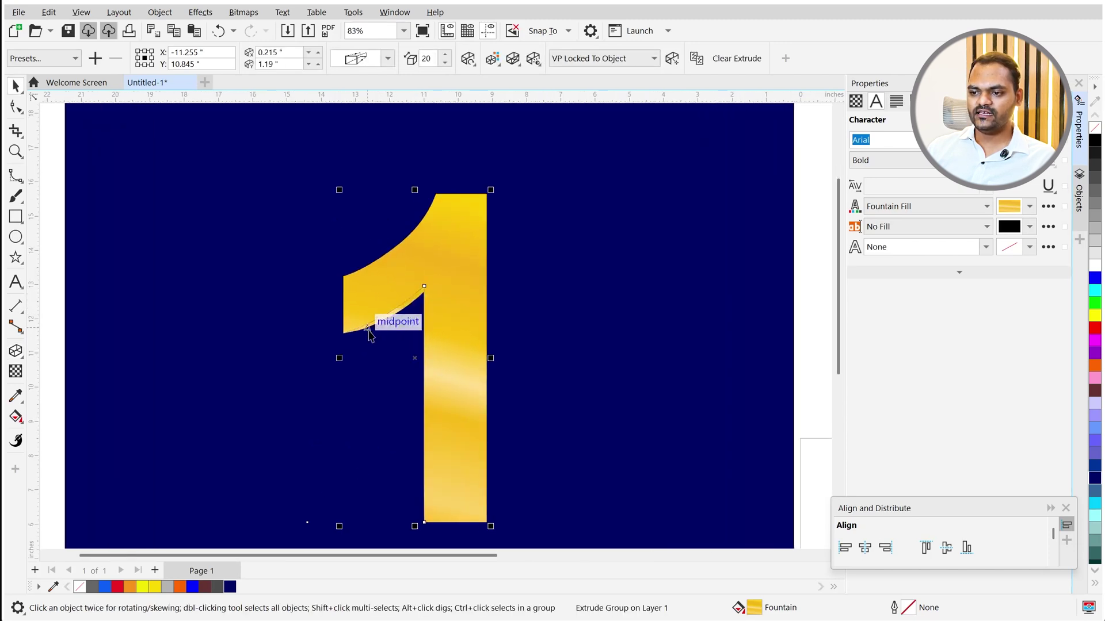
# Rotate the extruded "1" in 3D so its deep side wall turns towards the viewer and the front face narrows.
pyautogui.scroll(-2, 370, 323)
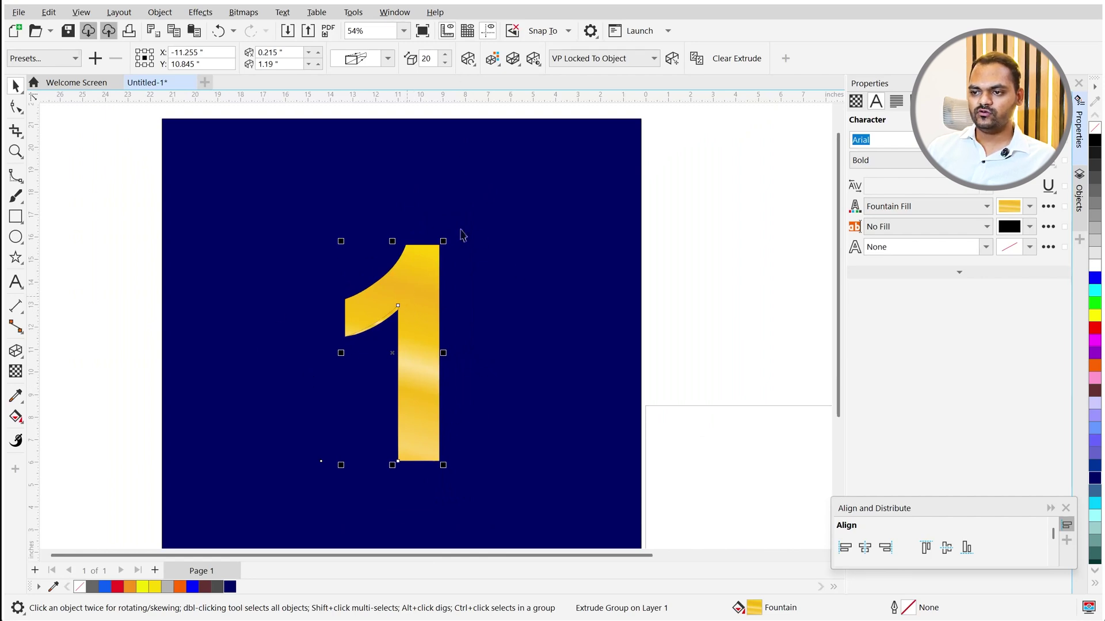
pyautogui.click(468, 59)
pyautogui.moveTo(549, 166); pyautogui.dragTo(504, 196)
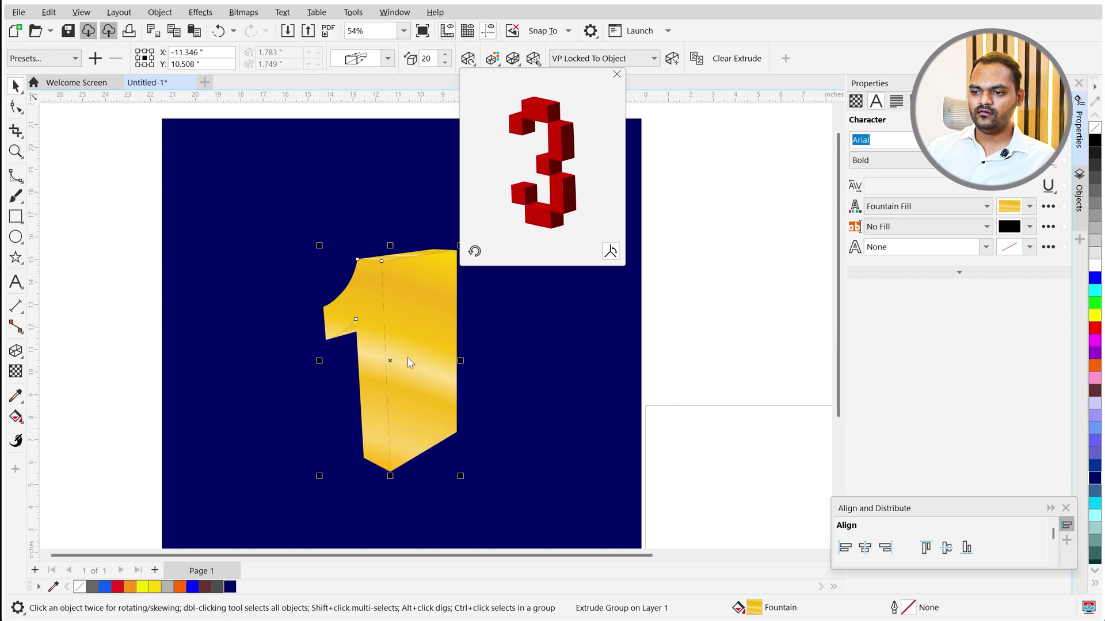
pyautogui.moveTo(562, 154); pyautogui.dragTo(559, 151)
pyautogui.click(687, 197)
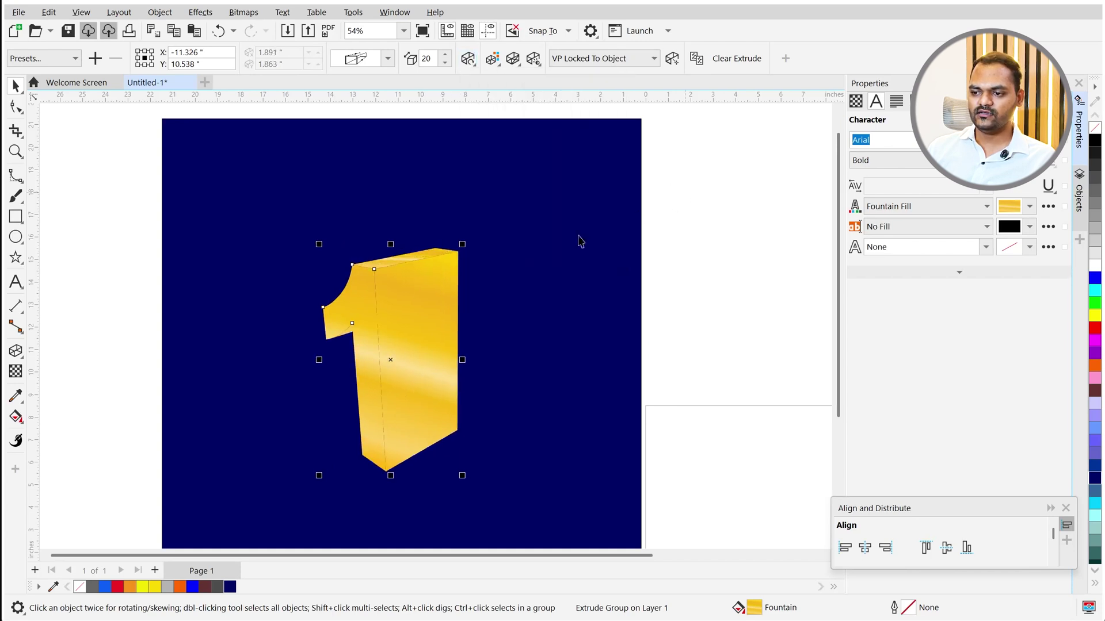
# Shorten the extrusion of the "1" to a depth of 7 using the Extrude tool.
pyautogui.click(389, 339)
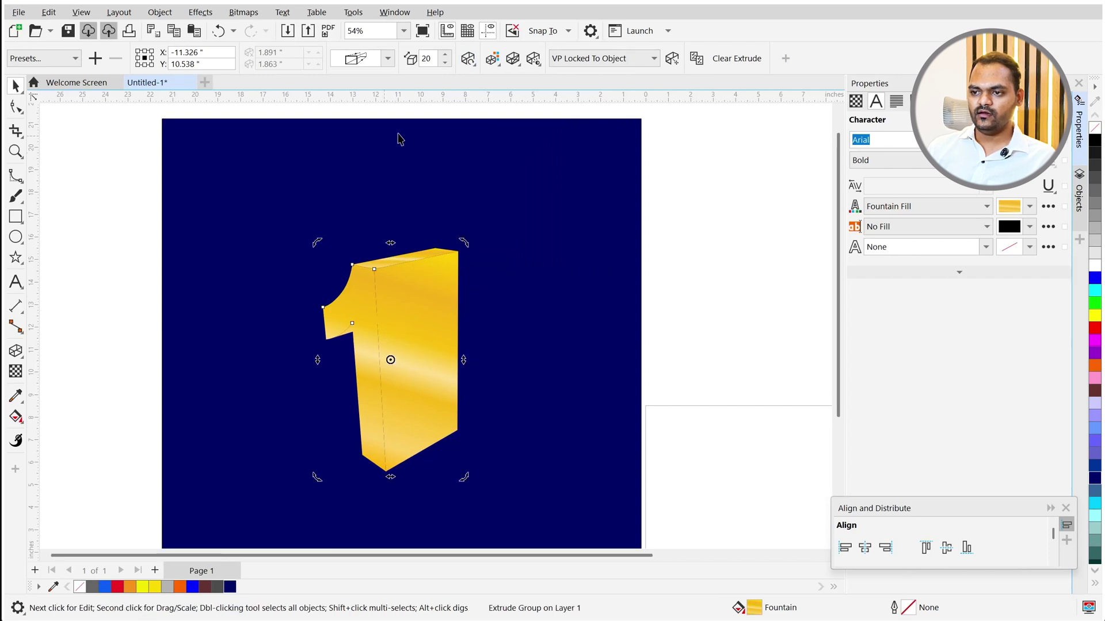
pyautogui.click(419, 300)
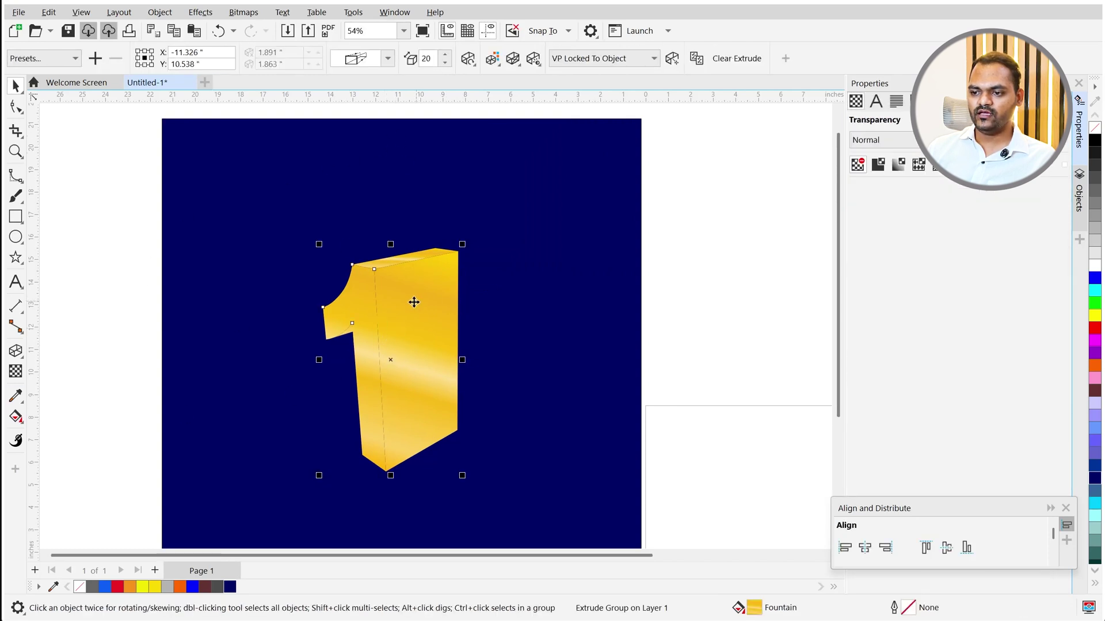
pyautogui.click(16, 351)
pyautogui.scroll(-1, 335, 387)
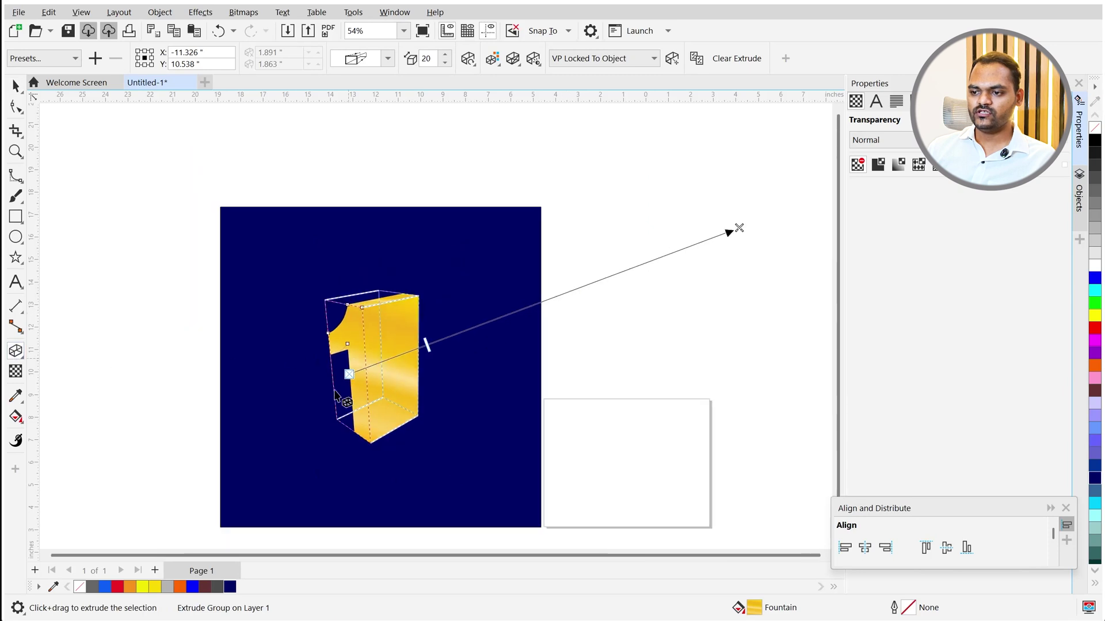
pyautogui.scroll(1, 433, 357)
pyautogui.moveTo(386, 353); pyautogui.dragTo(338, 371)
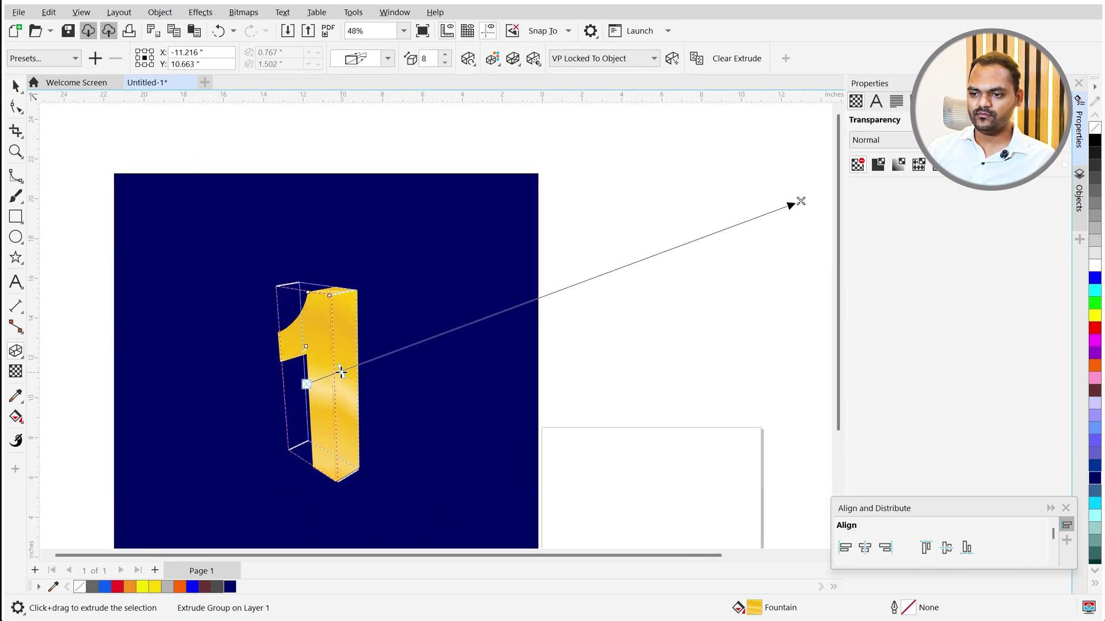
pyautogui.press('space')
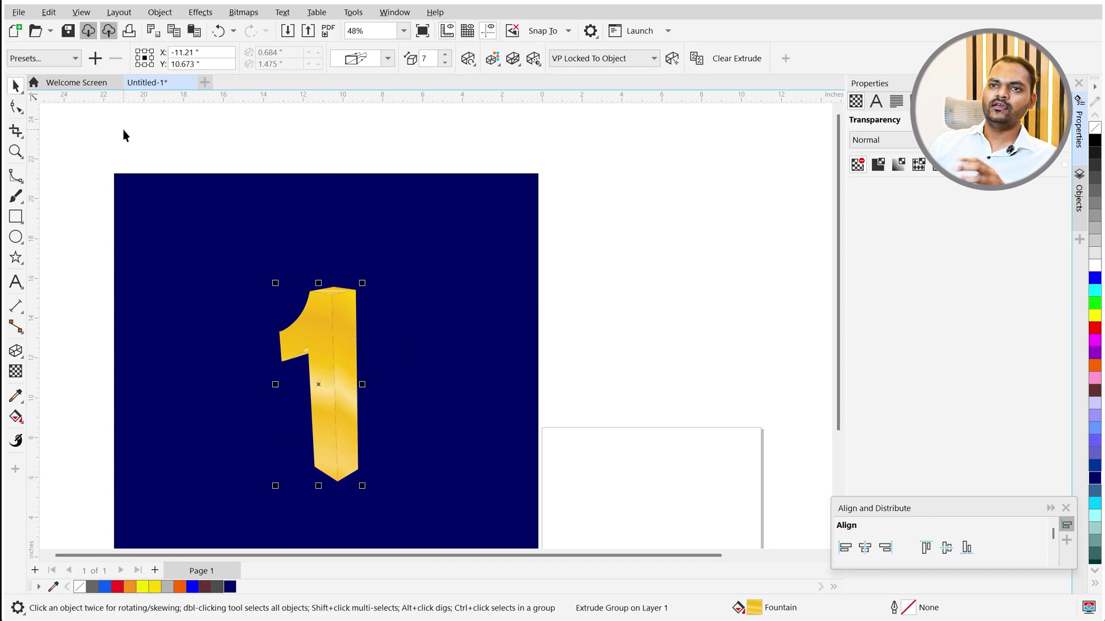
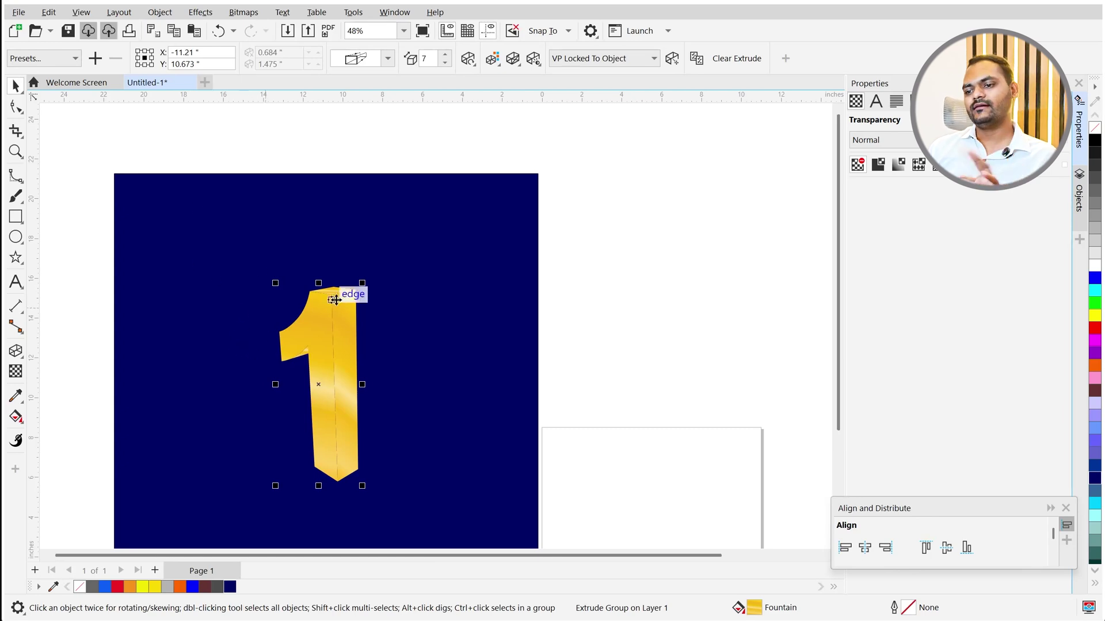
# Rotate the extrusion the opposite way so the front face of the "1" faces forward with a thin side wall.
pyautogui.click(468, 58)
pyautogui.moveTo(549, 153); pyautogui.dragTo(518, 207)
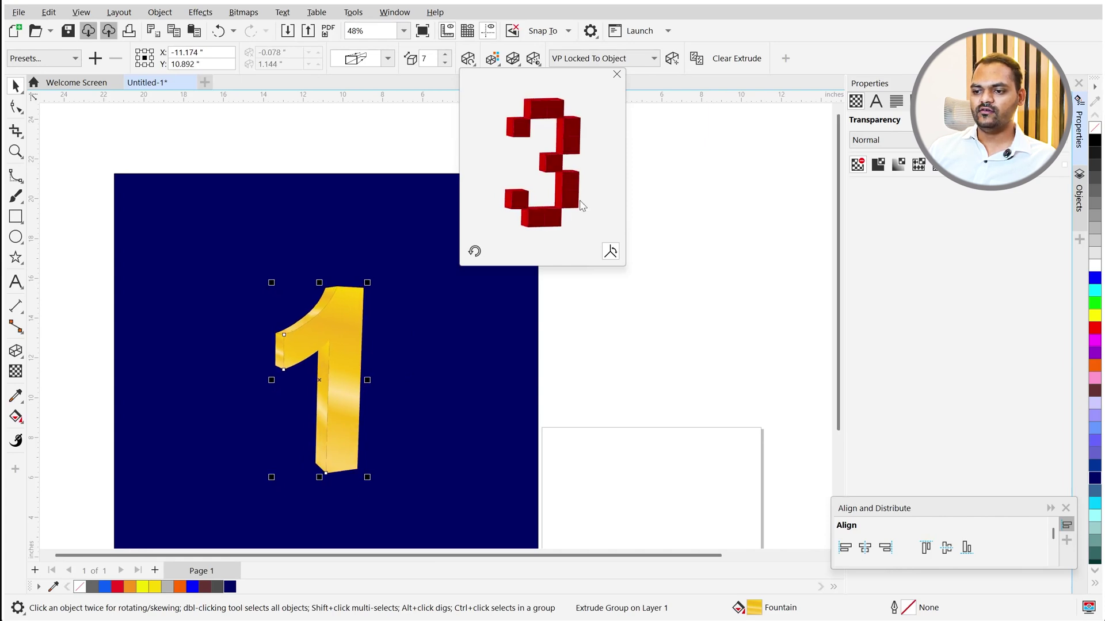
pyautogui.click(679, 201)
# Examine the front face and side walls of the rotated golden "1" up close without the selection.
pyautogui.scroll(-2, 363, 351)
pyautogui.click(541, 327)
pyautogui.scroll(4, 313, 355)
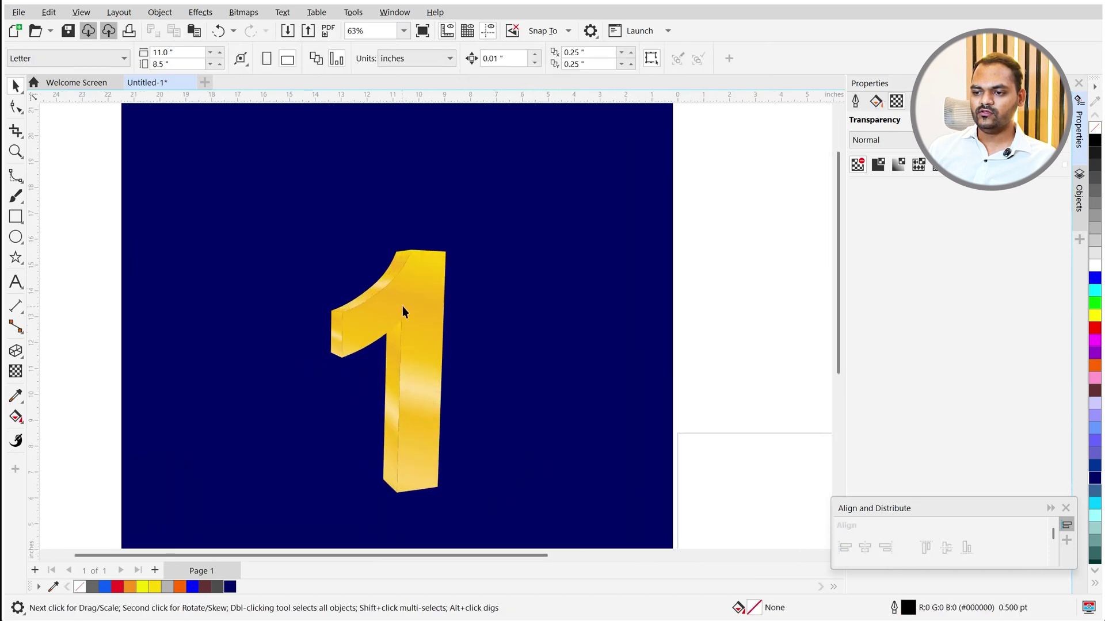
pyautogui.scroll(1, 337, 270)
pyautogui.scroll(-1, 339, 264)
pyautogui.scroll(-3, 357, 334)
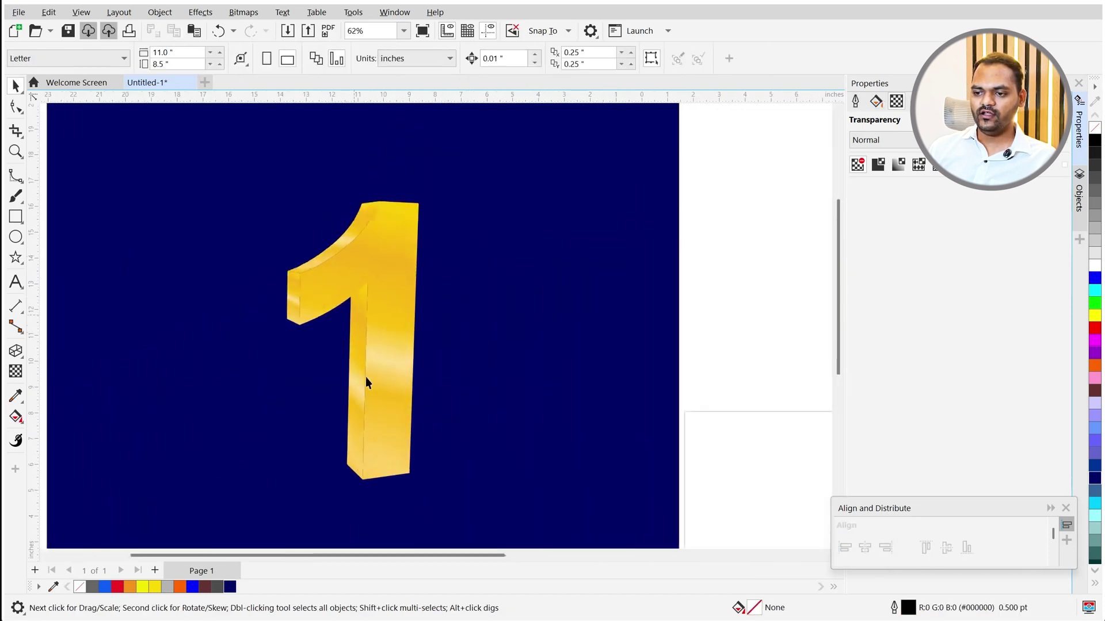
pyautogui.scroll(4, 342, 458)
pyautogui.scroll(-2, 362, 414)
pyautogui.scroll(-2, 351, 391)
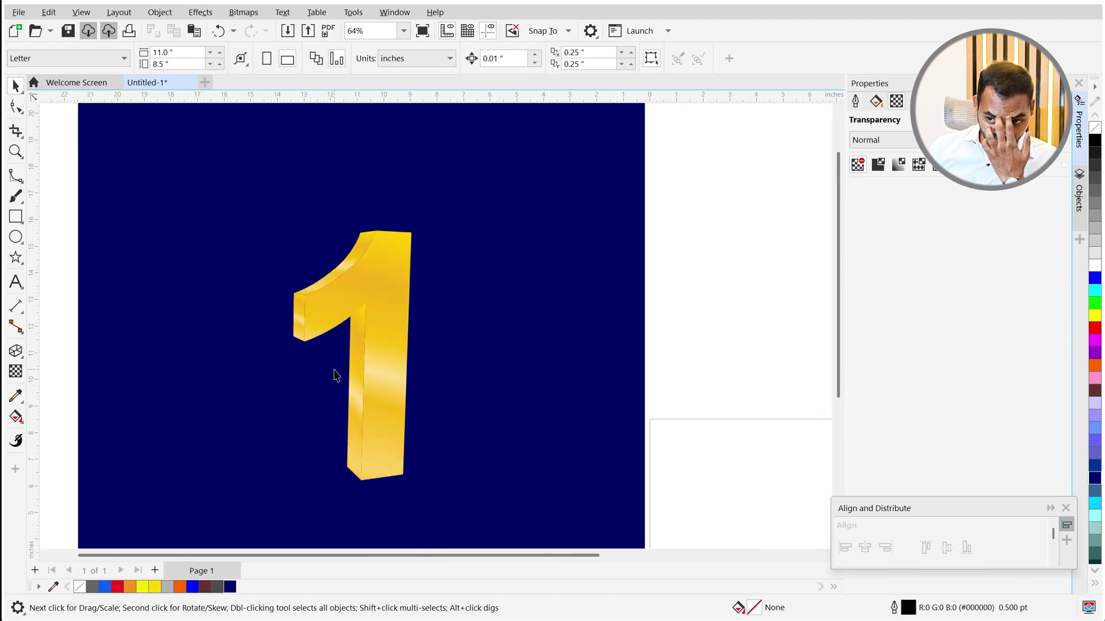
pyautogui.scroll(2, 357, 344)
# Select the extrusion group of the "1" and apply color shading from golden yellow to black on its sides.
pyautogui.click(365, 306)
pyautogui.scroll(-2, 353, 313)
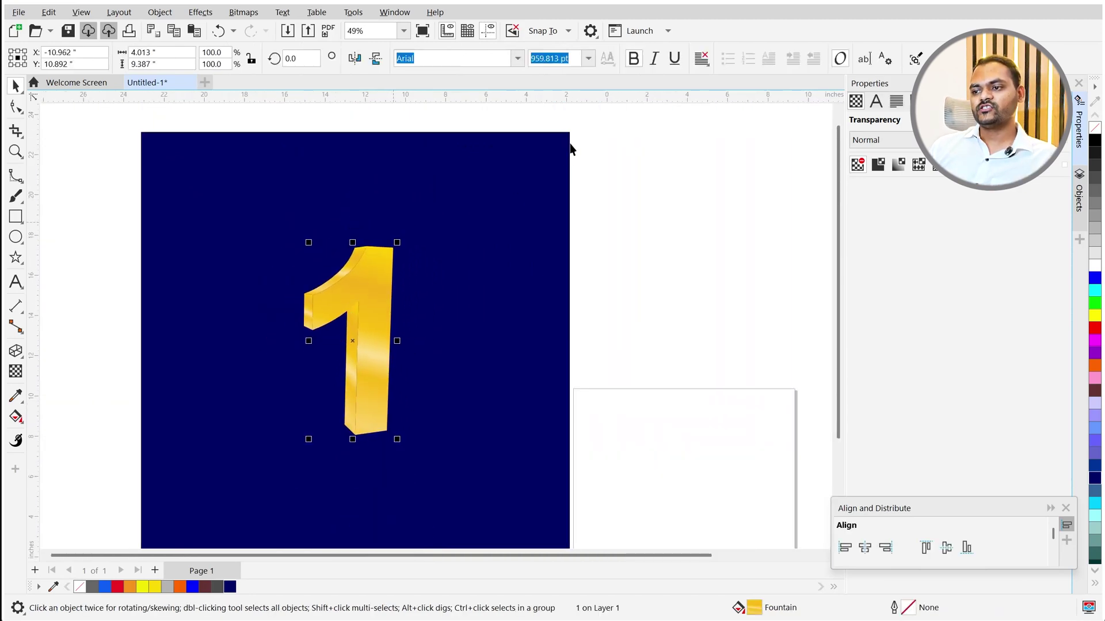
pyautogui.click(349, 332)
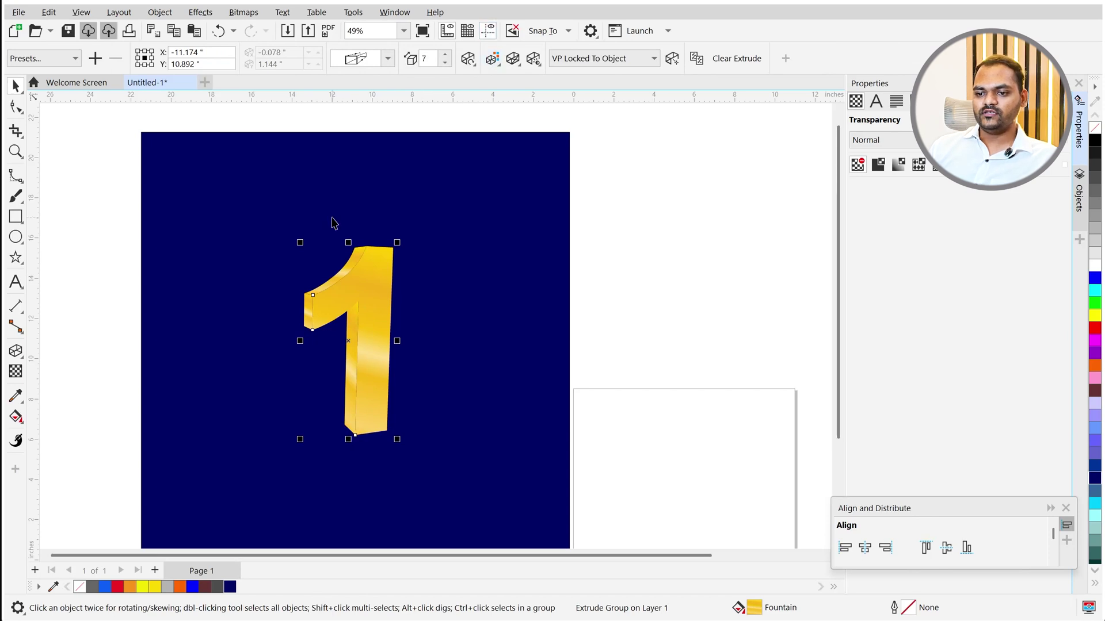
pyautogui.click(16, 351)
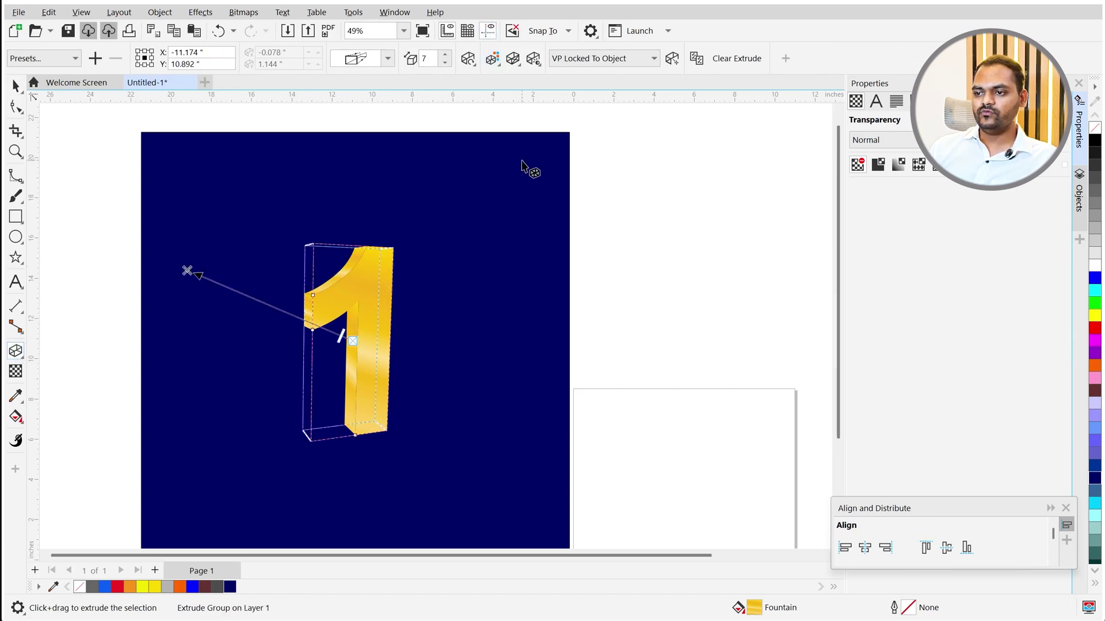
pyautogui.press('space')
pyautogui.click(492, 58)
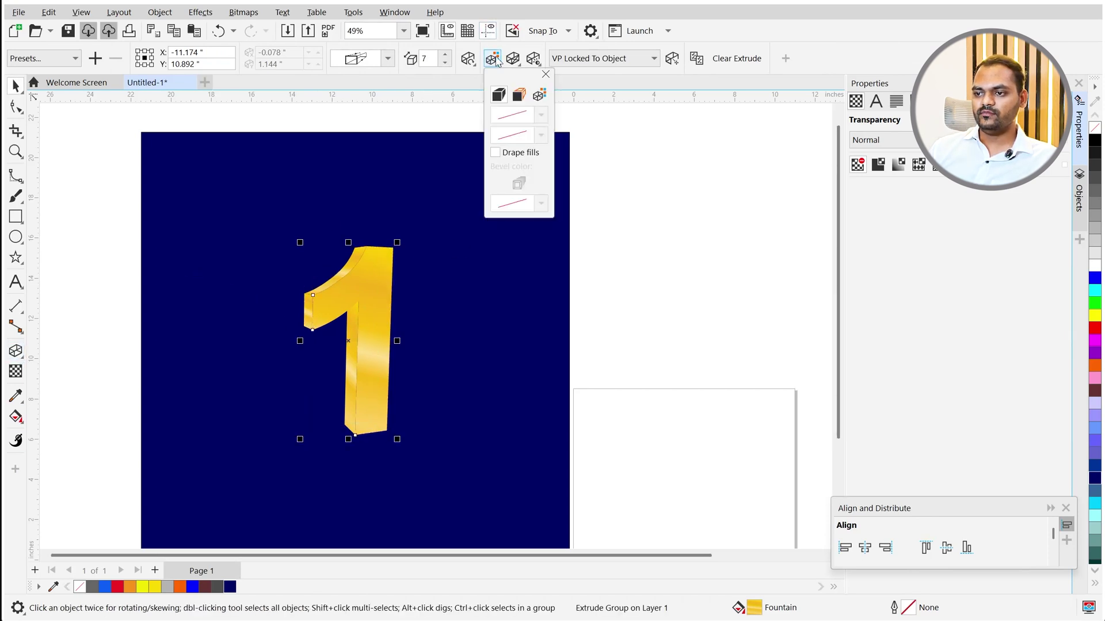
pyautogui.click(539, 94)
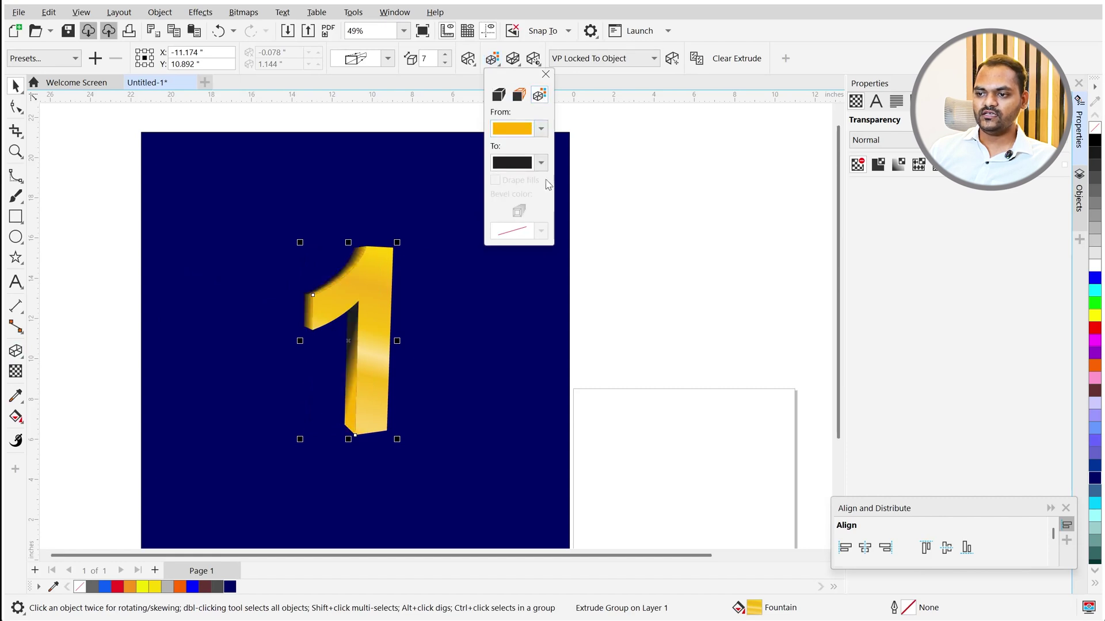
# Set the extrusion shading's end color to C 0, M 100, Y 59, K 0 and its start color to C 0, M 100, Y 45, K 0.
pyautogui.click(540, 162)
pyautogui.moveTo(612, 204); pyautogui.dragTo(610, 205)
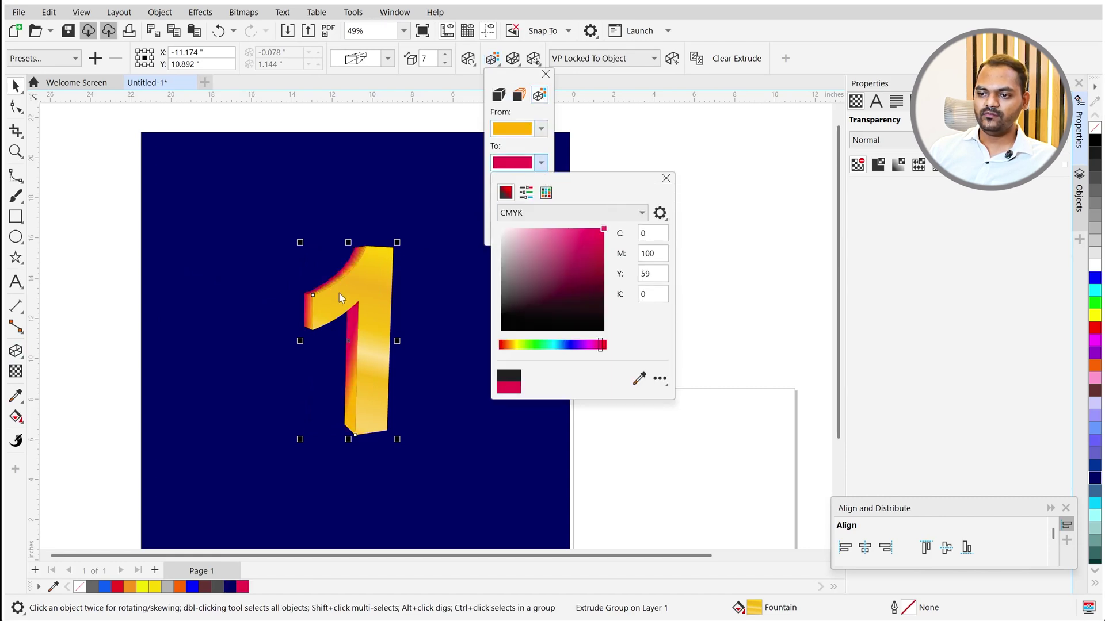
pyautogui.click(545, 141)
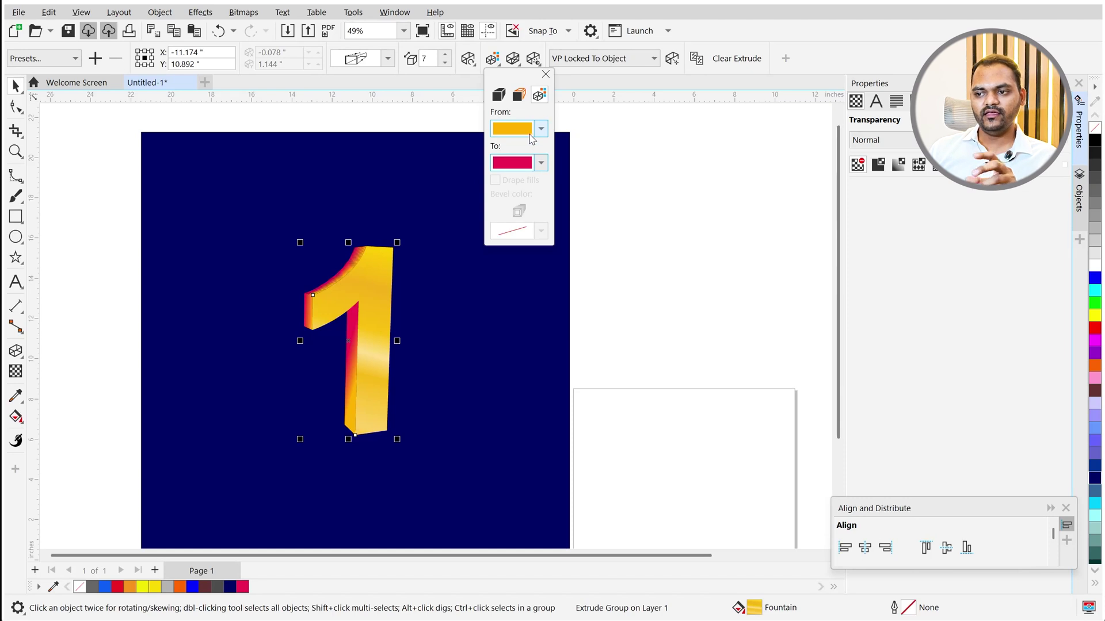
pyautogui.click(541, 129)
pyautogui.click(596, 197)
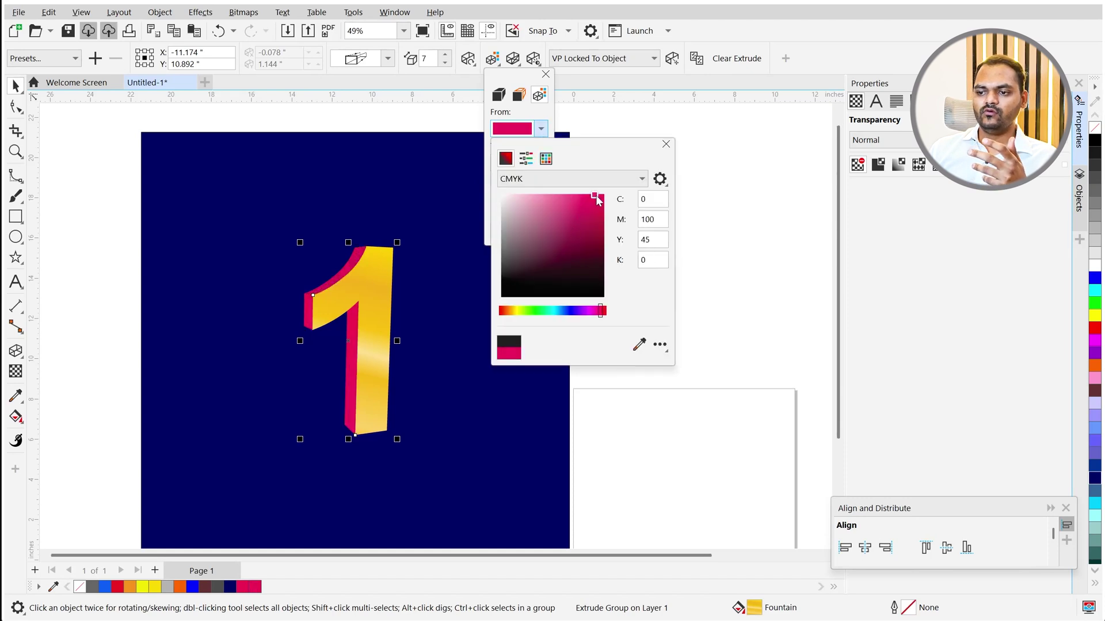
pyautogui.click(666, 145)
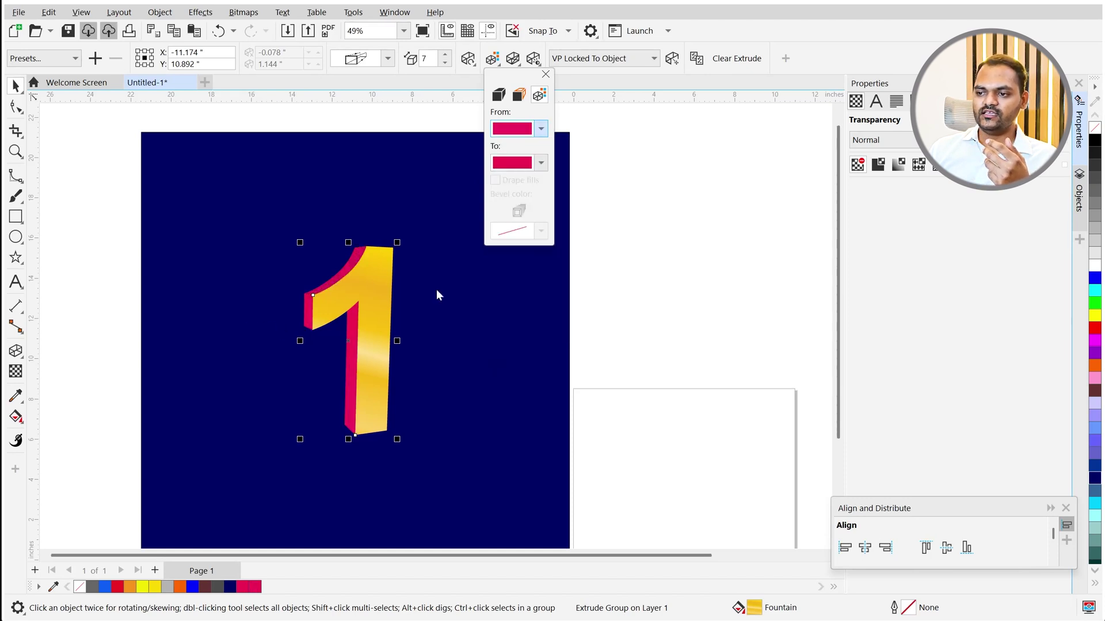
pyautogui.click(614, 149)
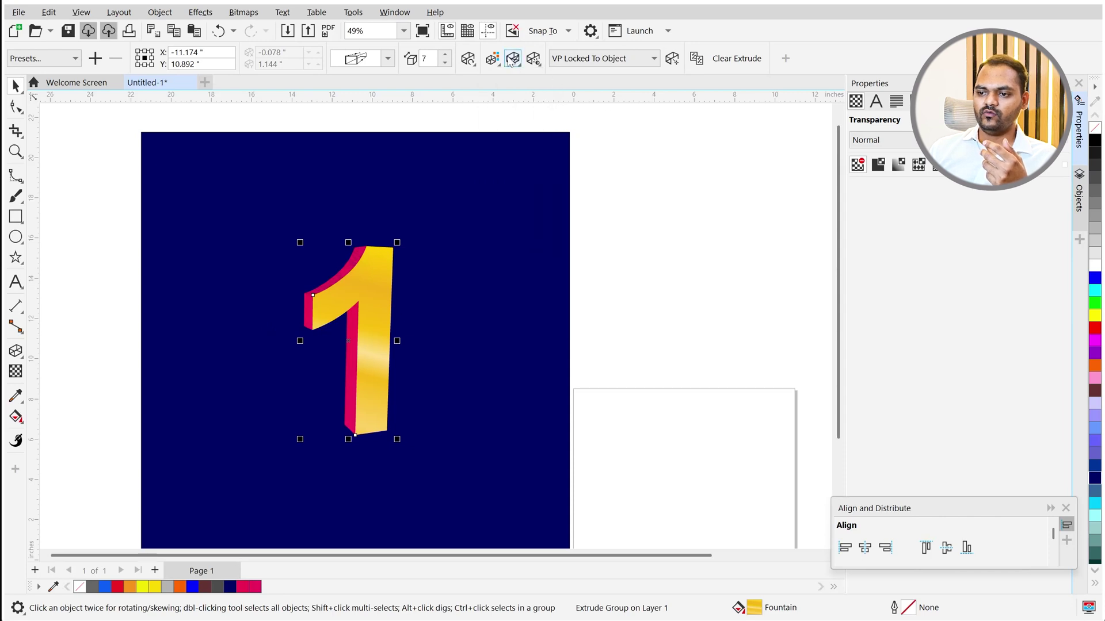
# Undo the color shading changes on the extruded "1".
pyautogui.hotkey('ctrl', 'z')
pyautogui.hotkey('ctrl', 'z')
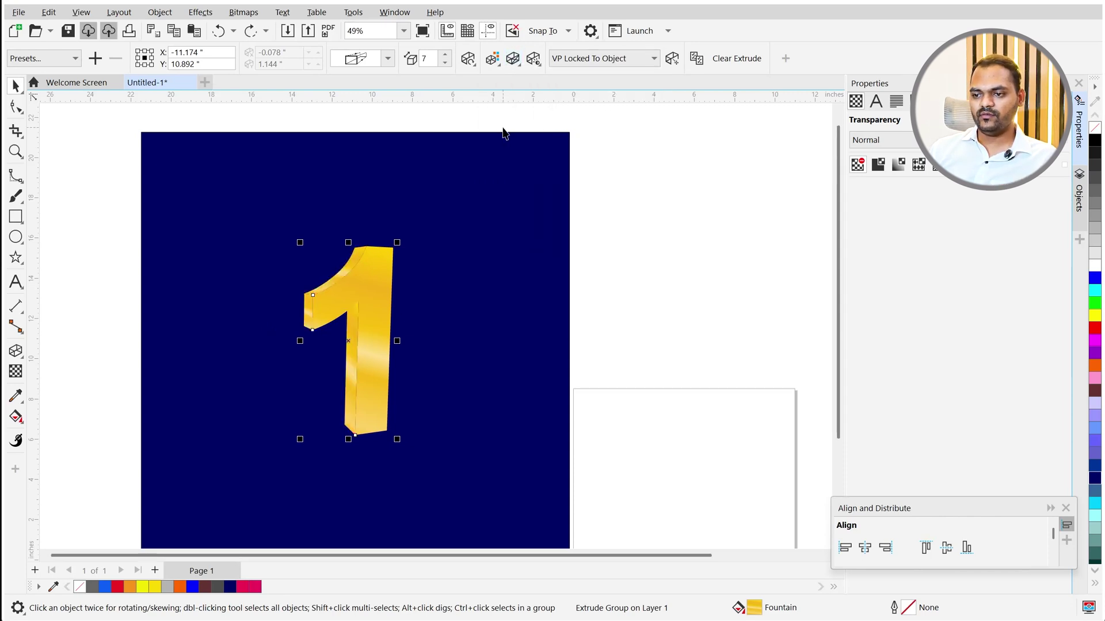
# Turn on the bevel for the extruded "1" and inspect its edges up close.
pyautogui.click(512, 59)
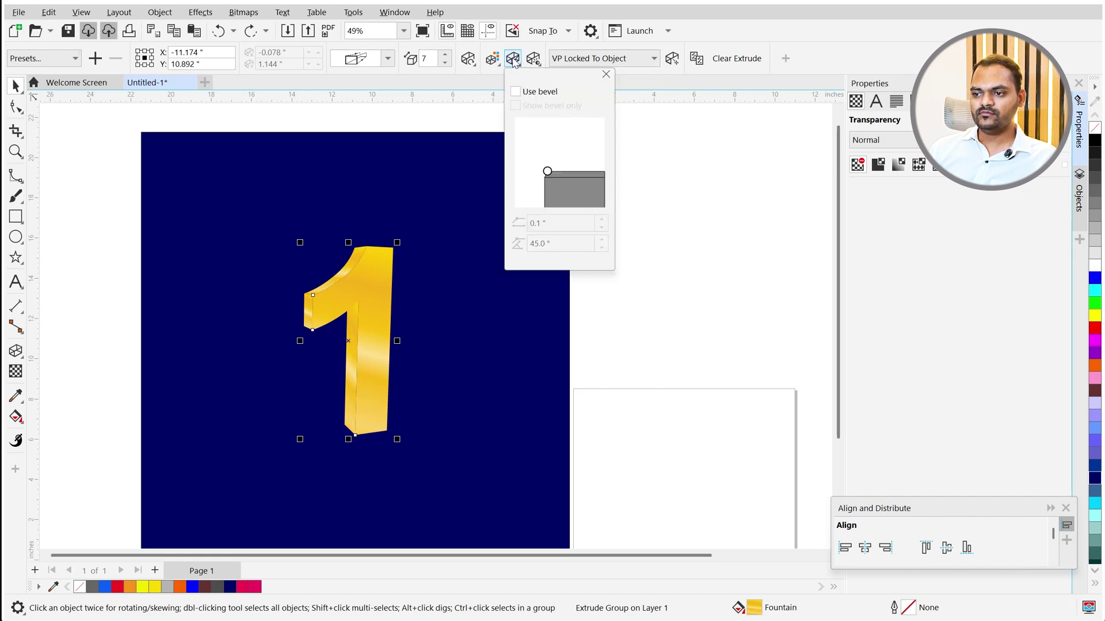
pyautogui.click(516, 92)
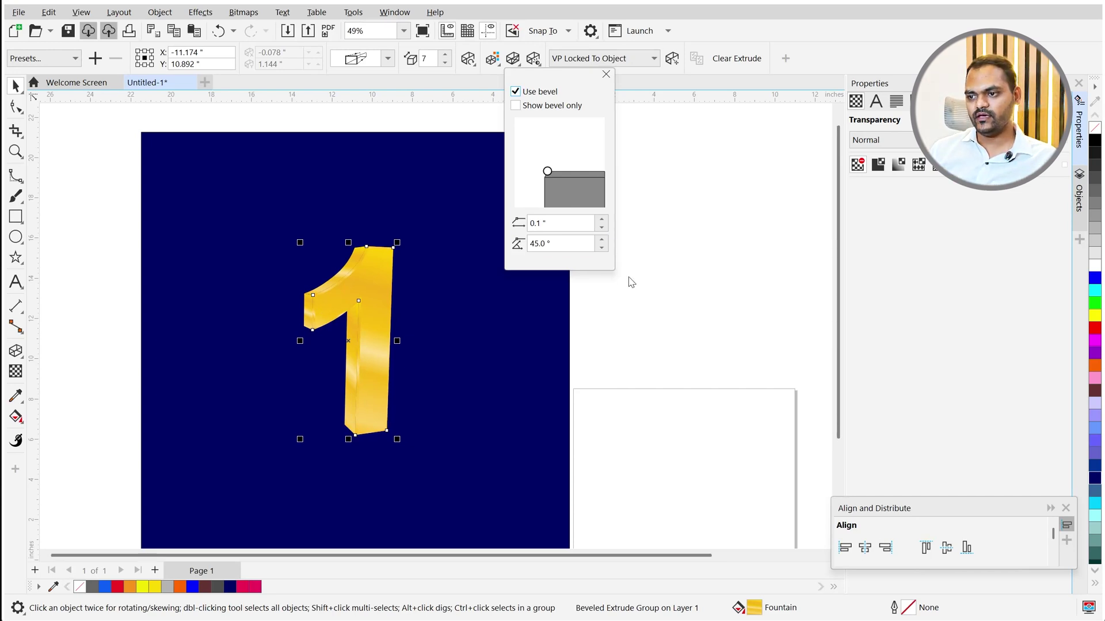
pyautogui.scroll(5, 348, 276)
pyautogui.scroll(-2, 351, 299)
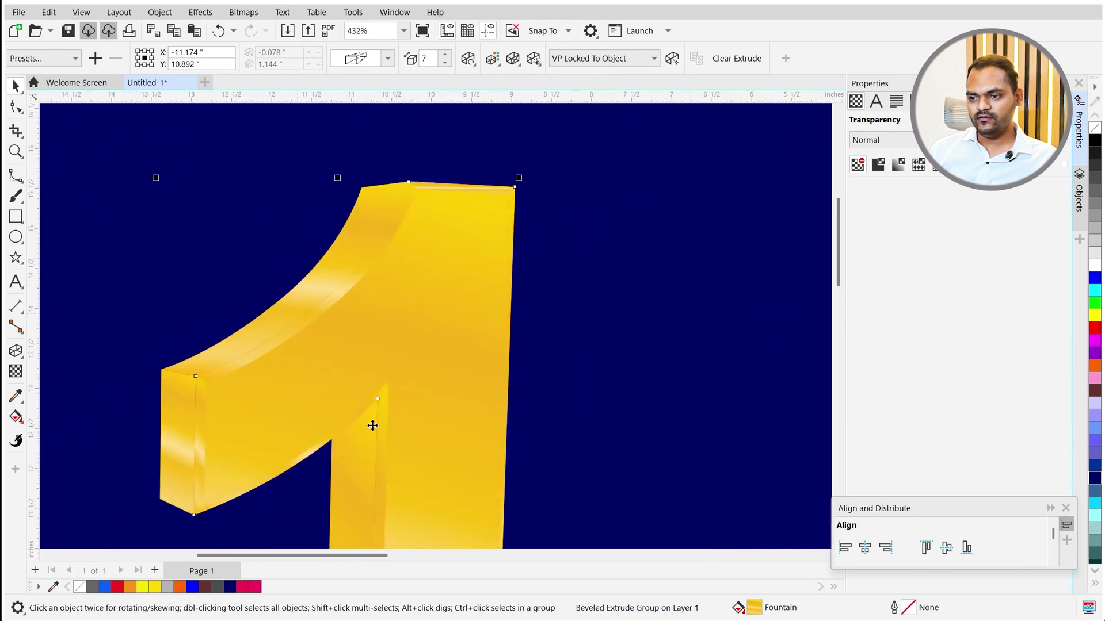
pyautogui.scroll(2, 378, 472)
pyautogui.scroll(-2, 377, 413)
pyautogui.scroll(1, 277, 420)
pyautogui.scroll(2, 256, 433)
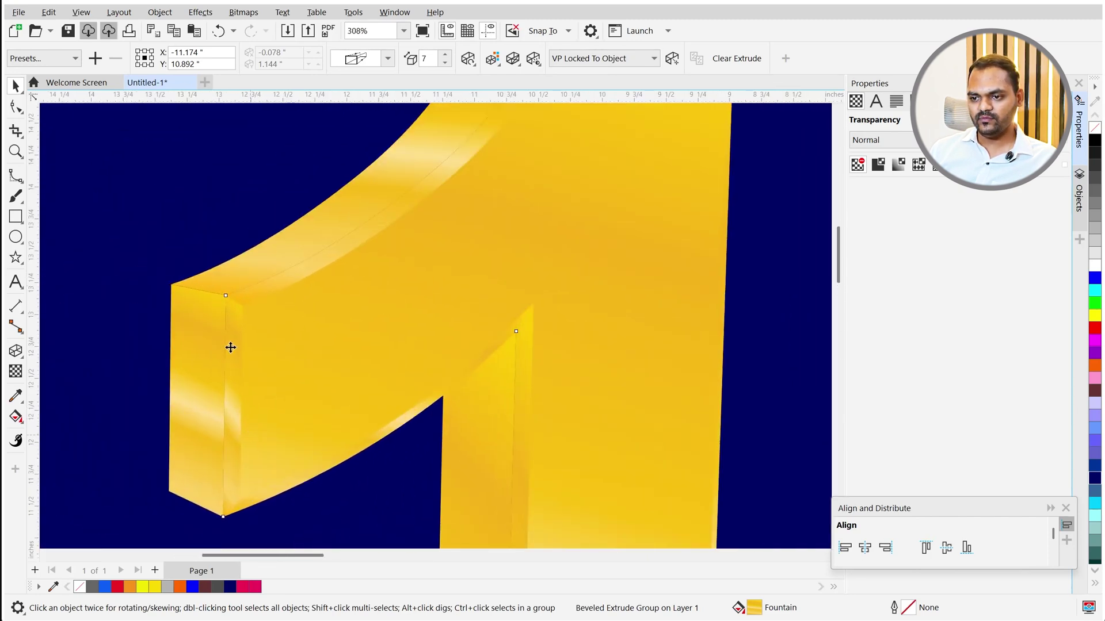
pyautogui.scroll(4, 229, 309)
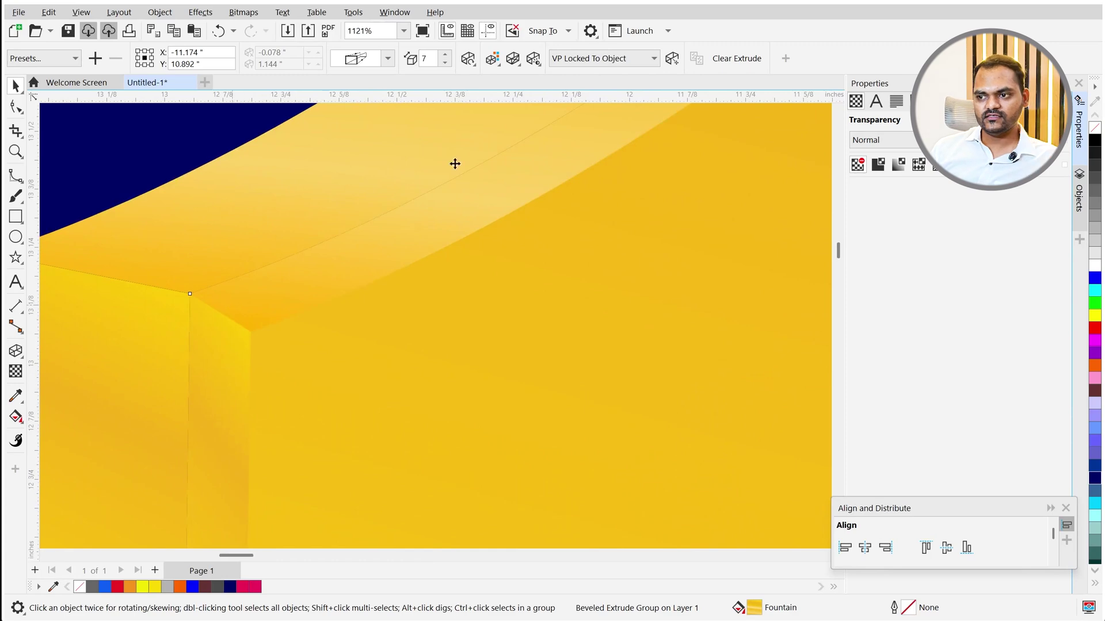
pyautogui.scroll(-5, 257, 256)
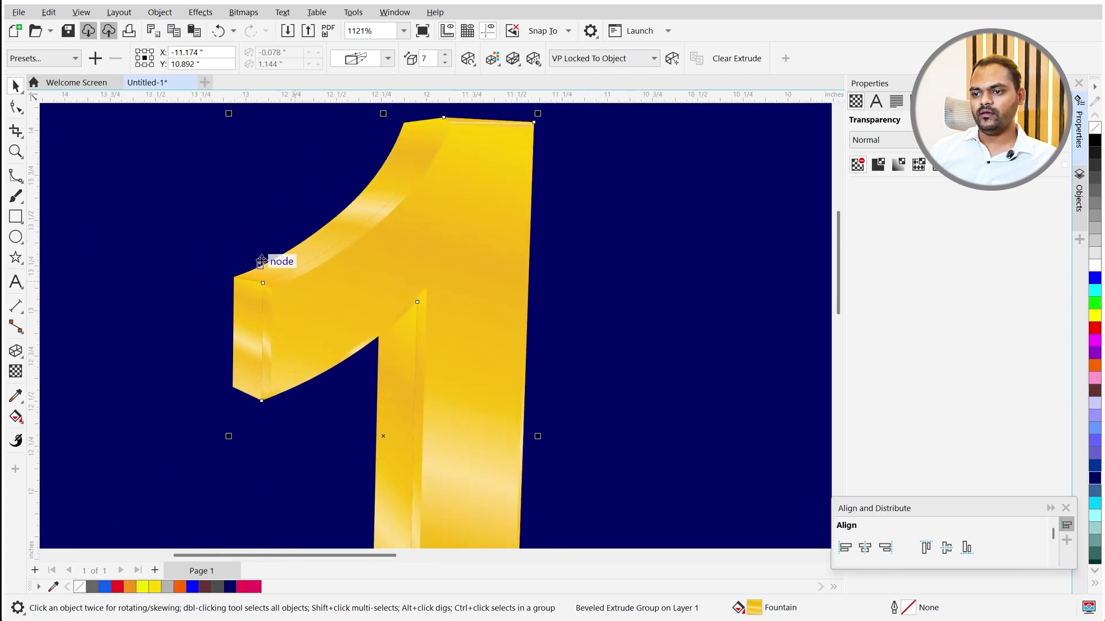
# Set the bevel depth of the extruded "1" to 0.3" and inspect the wider bevelled edges.
pyautogui.click(512, 58)
pyautogui.moveTo(551, 225); pyautogui.dragTo(486, 225)
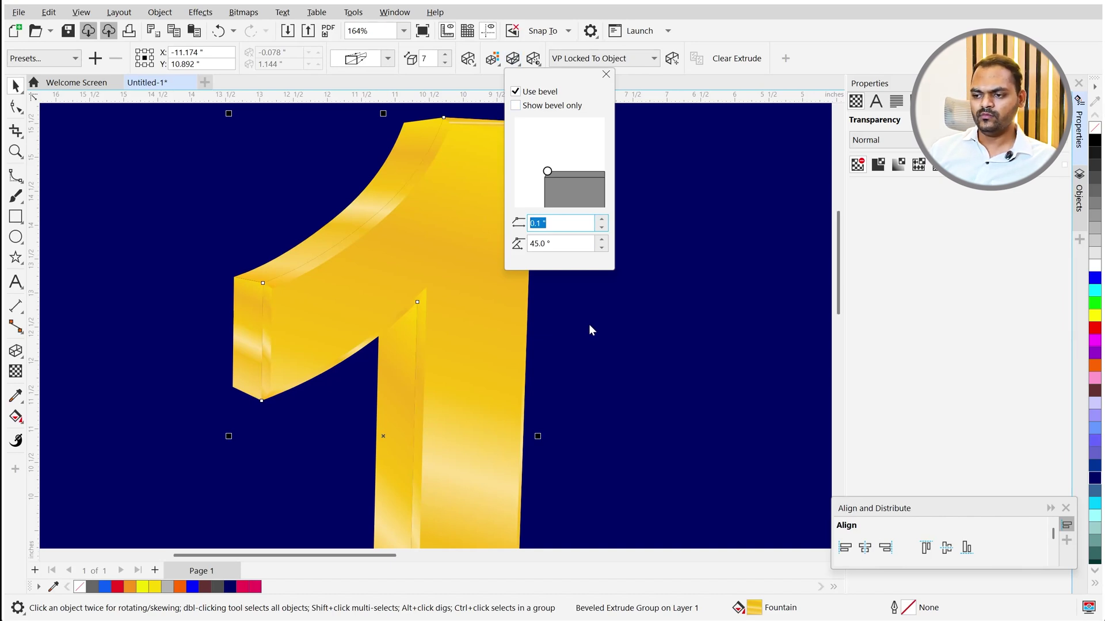
pyautogui.write('0.3')
pyautogui.press('Return')
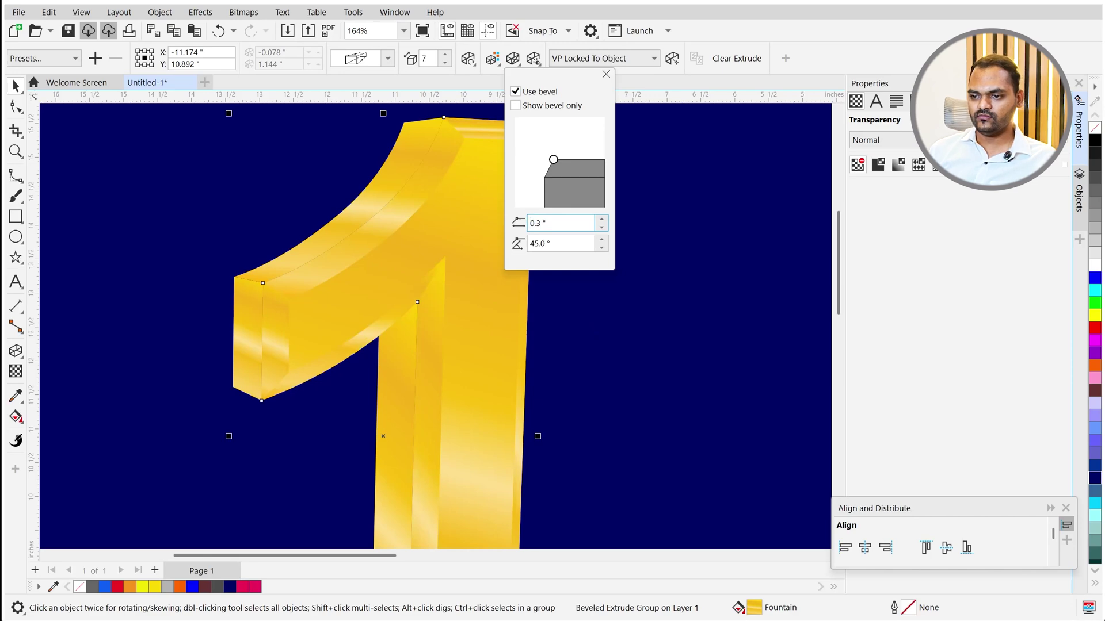
pyautogui.click(679, 186)
pyautogui.scroll(-2, 433, 246)
pyautogui.scroll(4, 440, 201)
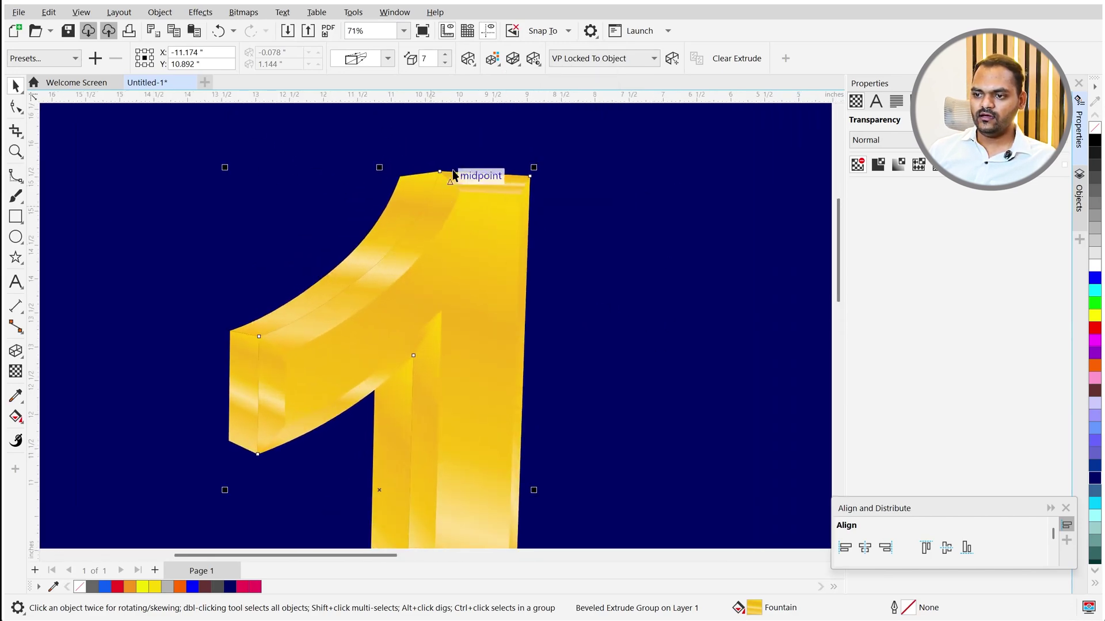
pyautogui.scroll(-5, 465, 220)
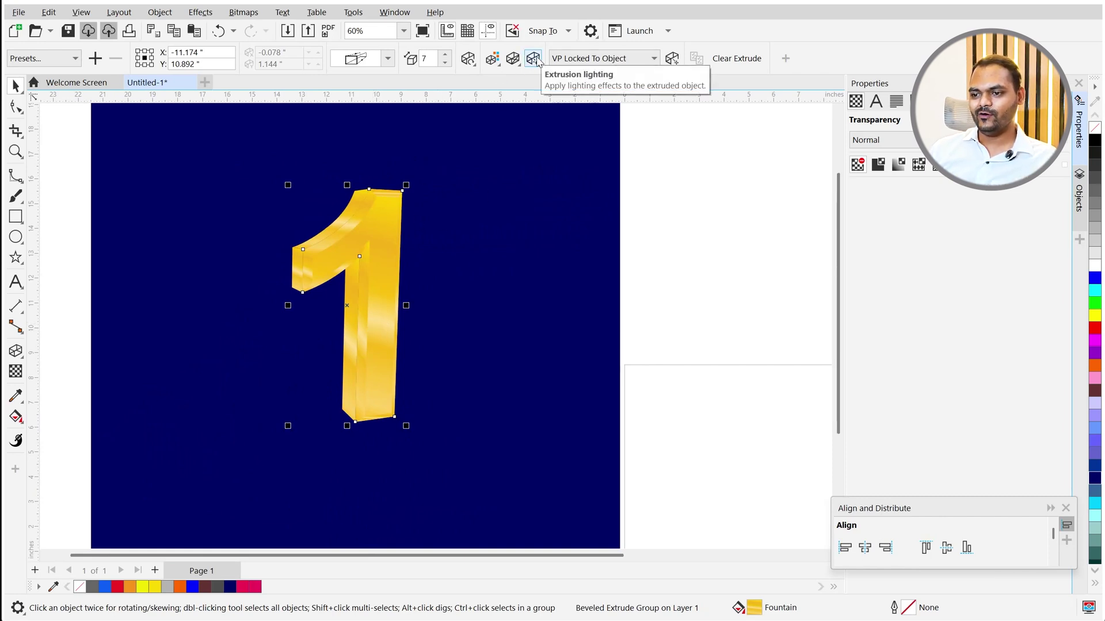
# Turn off the bevel on the extruded "1".
pyautogui.click(511, 59)
pyautogui.click(514, 92)
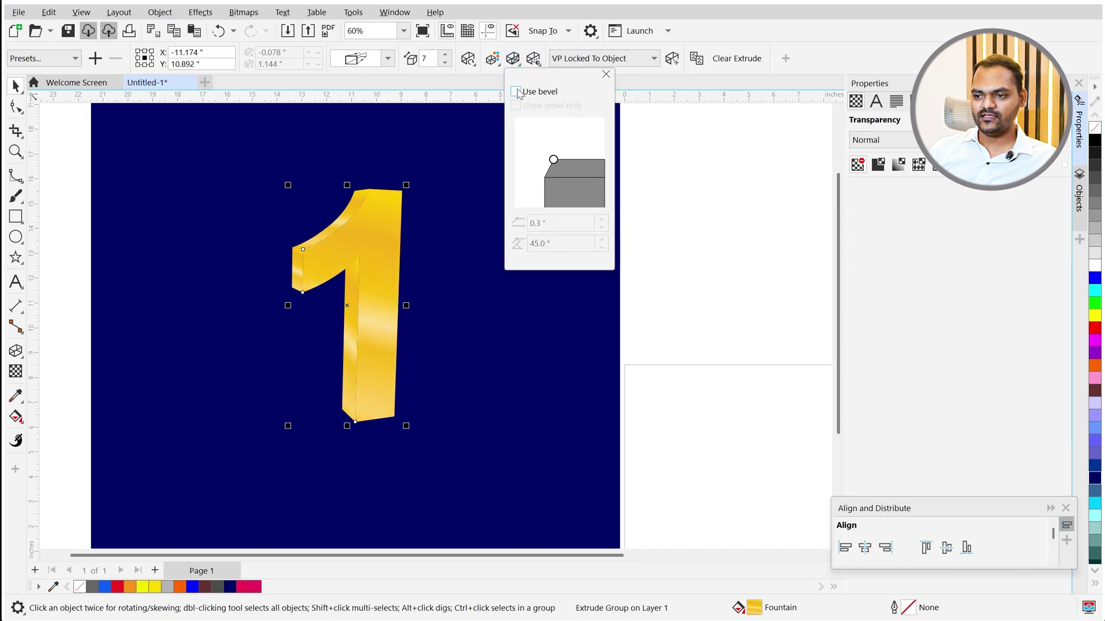
# Turn on light 1 for the extruded "1" and move it via the upper front-left corner to the middle of the front face.
pyautogui.click(534, 59)
pyautogui.click(534, 59)
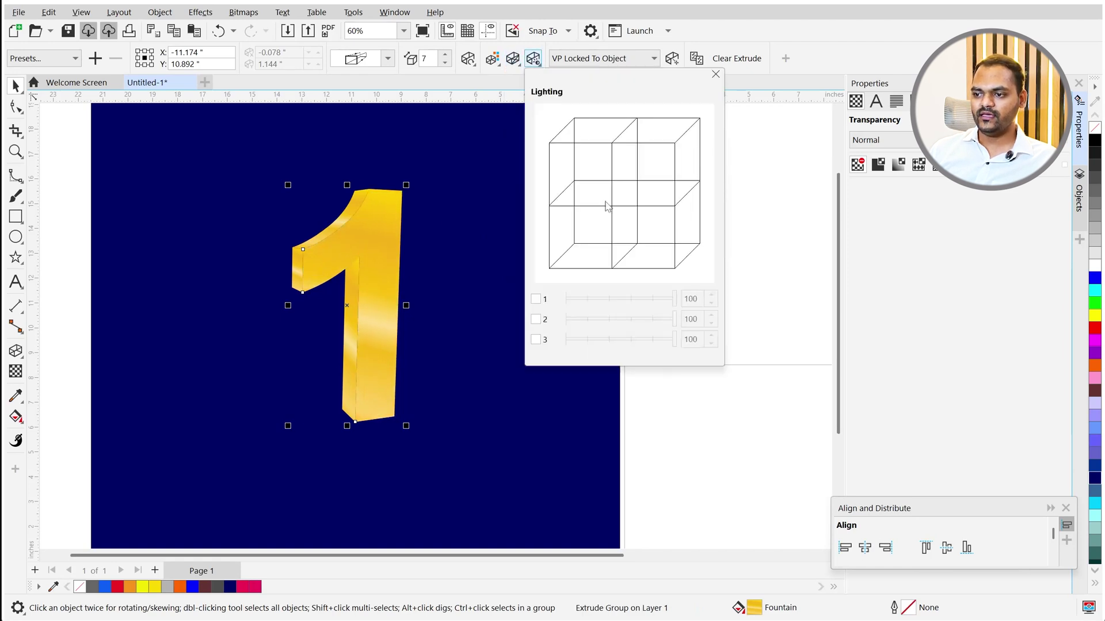
pyautogui.click(535, 298)
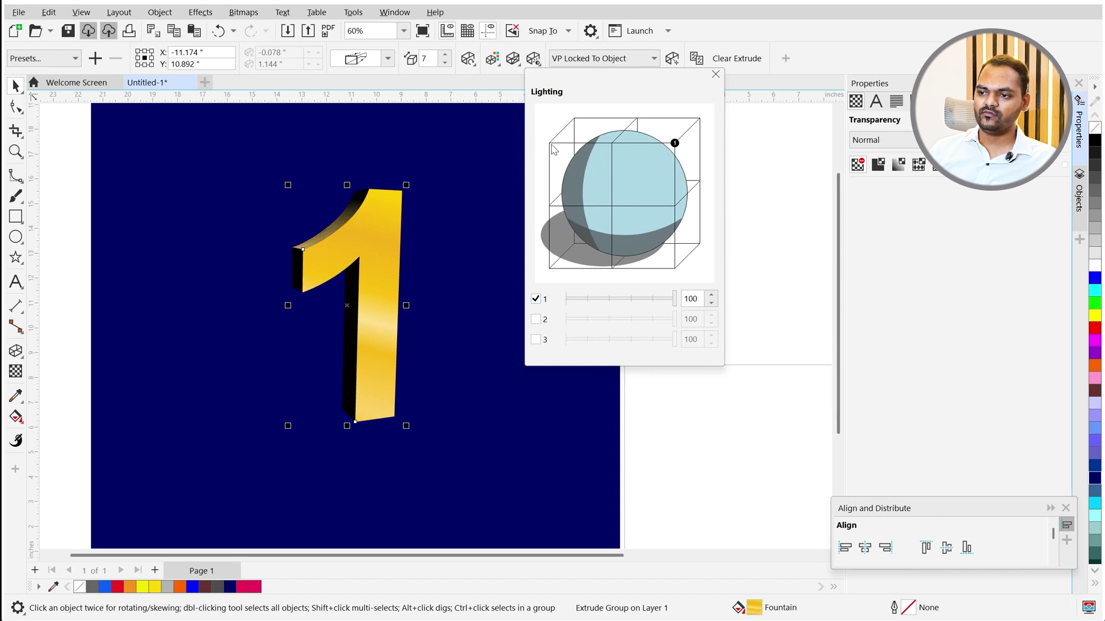
pyautogui.moveTo(668, 145); pyautogui.dragTo(549, 149)
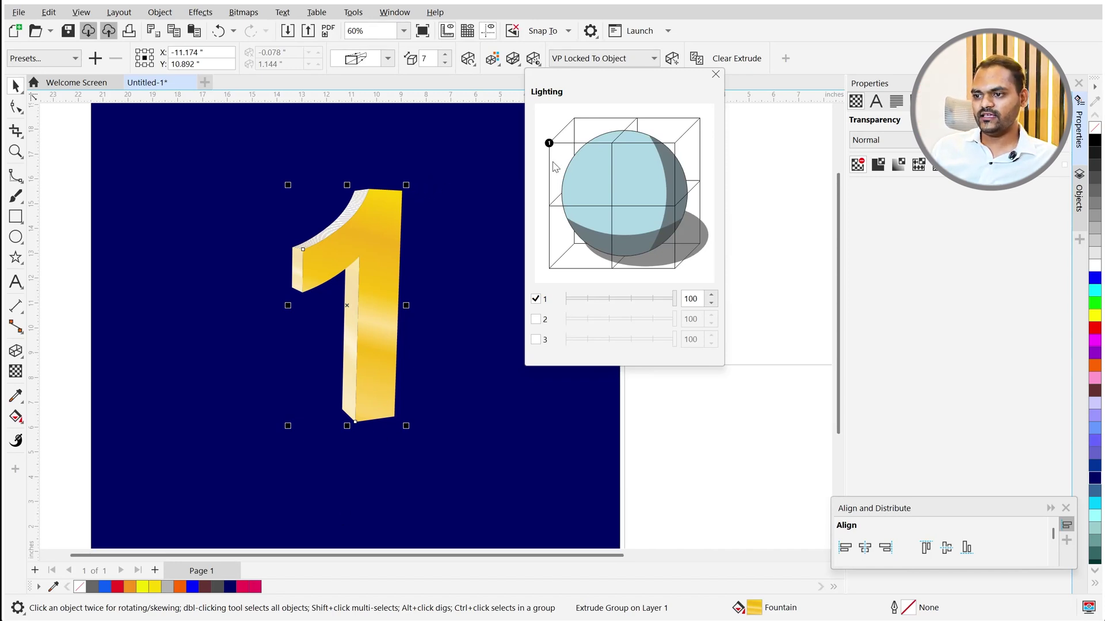
pyautogui.moveTo(549, 144); pyautogui.dragTo(549, 205)
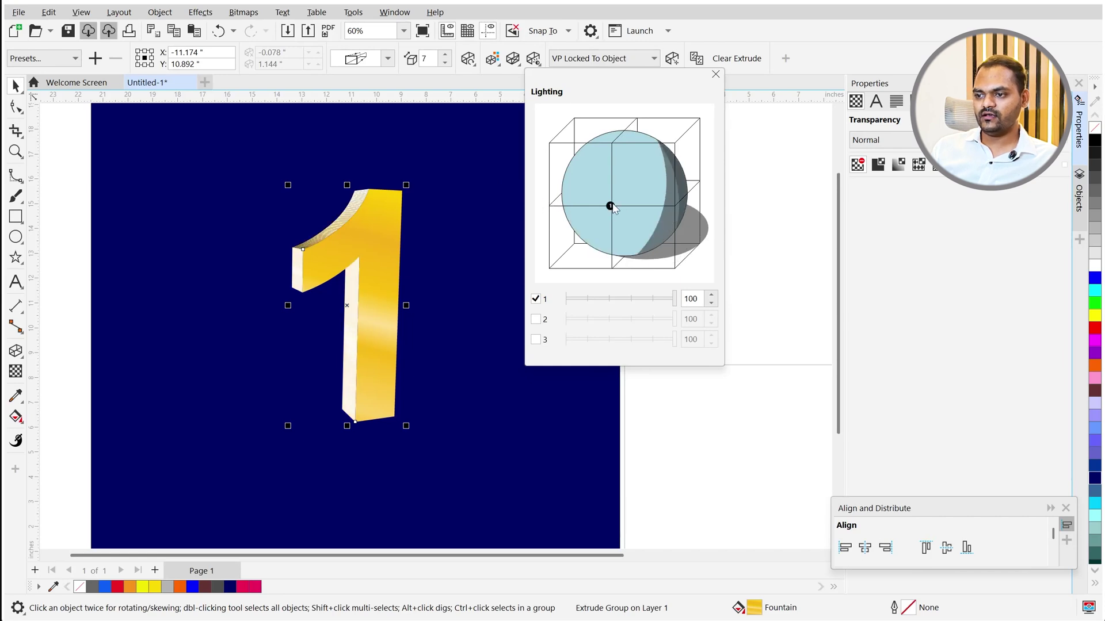
pyautogui.moveTo(611, 204); pyautogui.dragTo(611, 206)
pyautogui.click(788, 278)
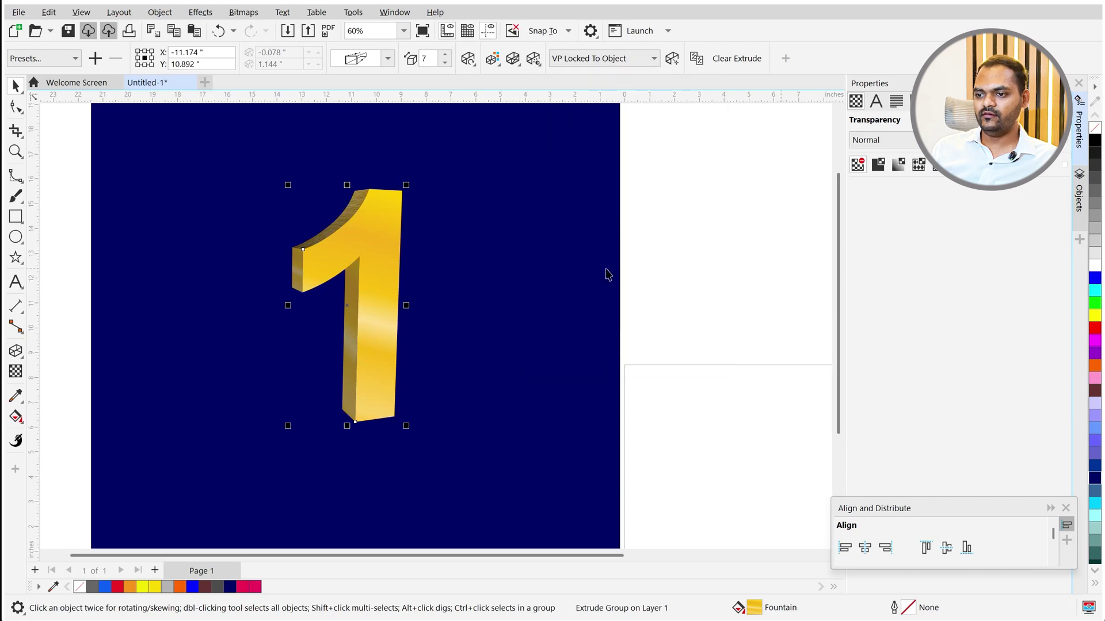
# Delete the extruded "1" from the navy square.
pyautogui.scroll(-2, 545, 266)
pyautogui.click(446, 249)
pyautogui.scroll(2, 446, 249)
pyautogui.click(413, 249)
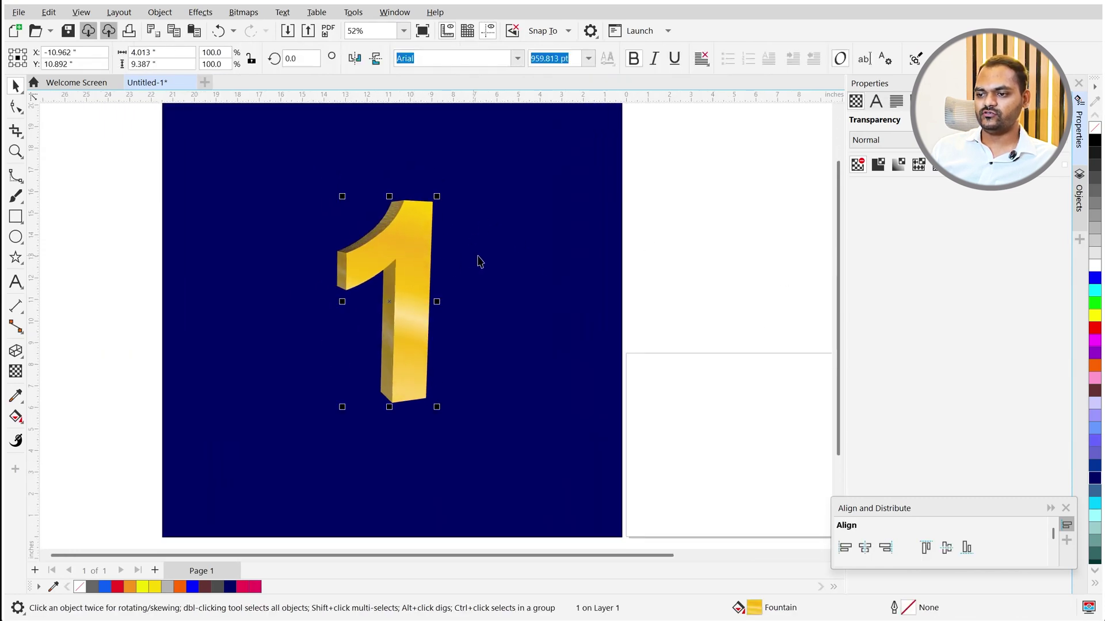
pyautogui.scroll(-2, 414, 314)
pyautogui.moveTo(629, 213); pyautogui.dragTo(306, 390)
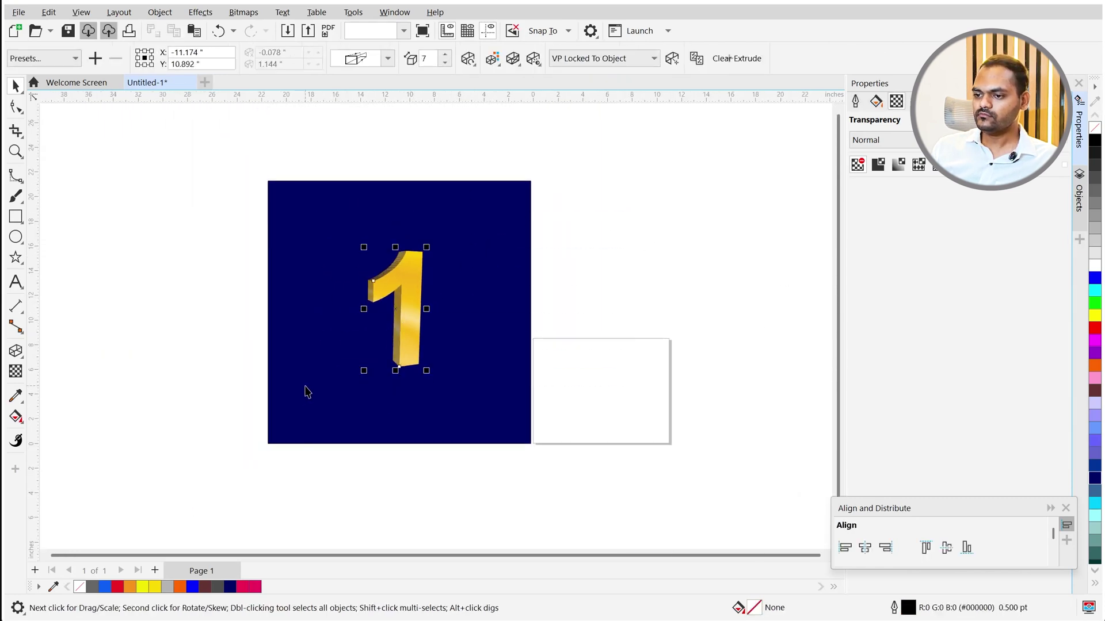
pyautogui.press('Delete')
pyautogui.scroll(-3, 315, 347)
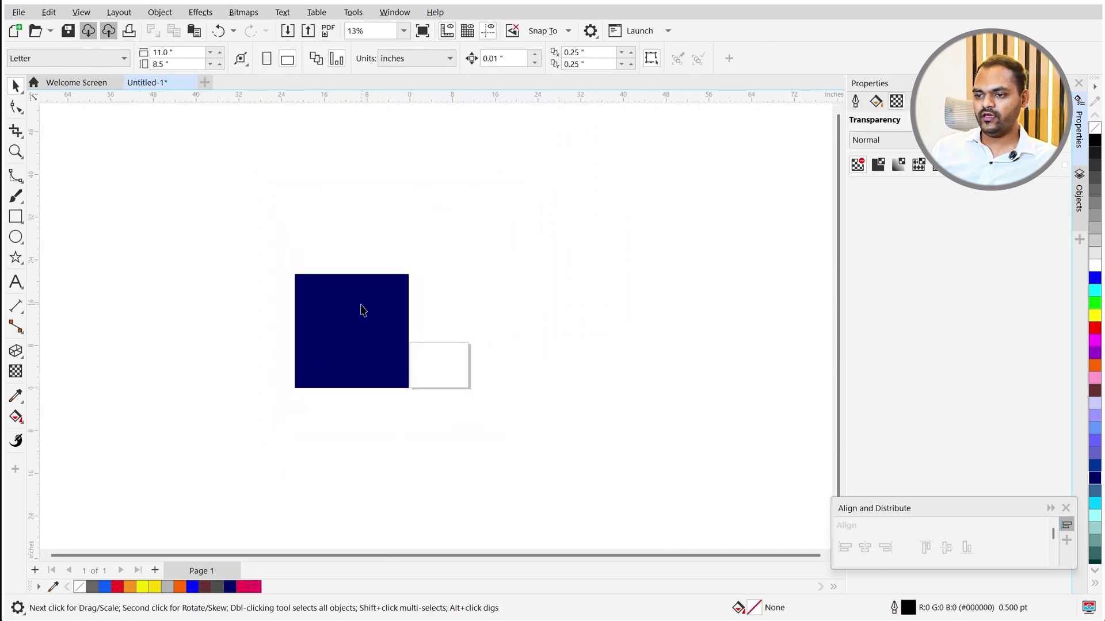
# Create a new RGB document with a landscape page of 11 by 8.5 inches at 300 dpi.
pyautogui.click(15, 31)
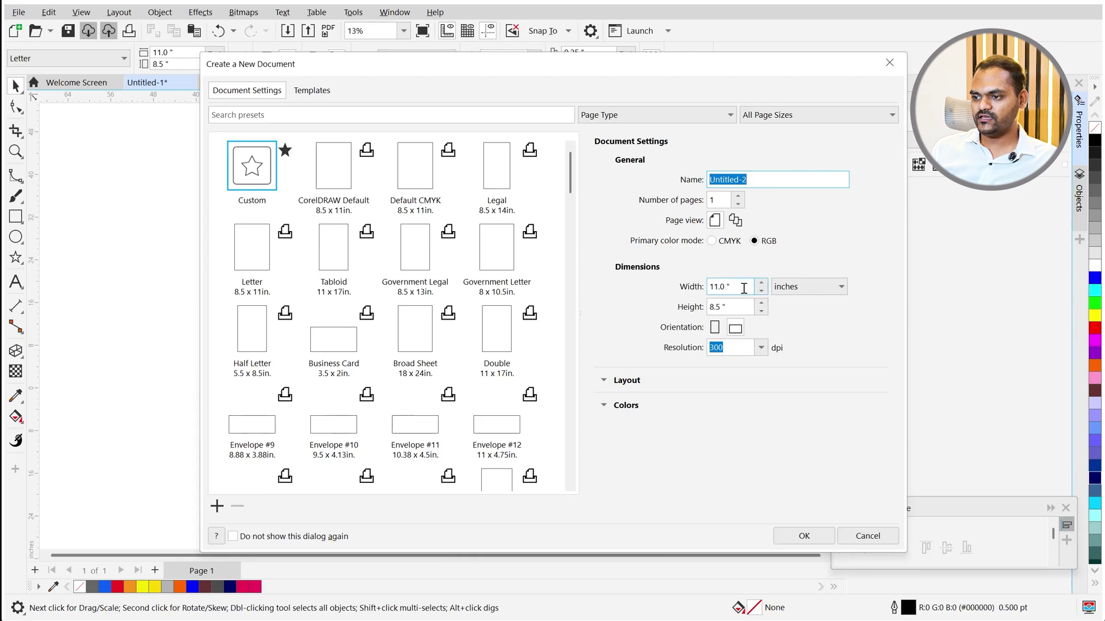
pyautogui.click(808, 536)
pyautogui.scroll(1, 484, 378)
pyautogui.scroll(-1, 189, 322)
pyautogui.scroll(1, 466, 363)
pyautogui.scroll(-2, 455, 363)
pyautogui.scroll(1, 371, 334)
# Draw a freehand rectangle on the blank page and select it for resizing.
pyautogui.click(15, 216)
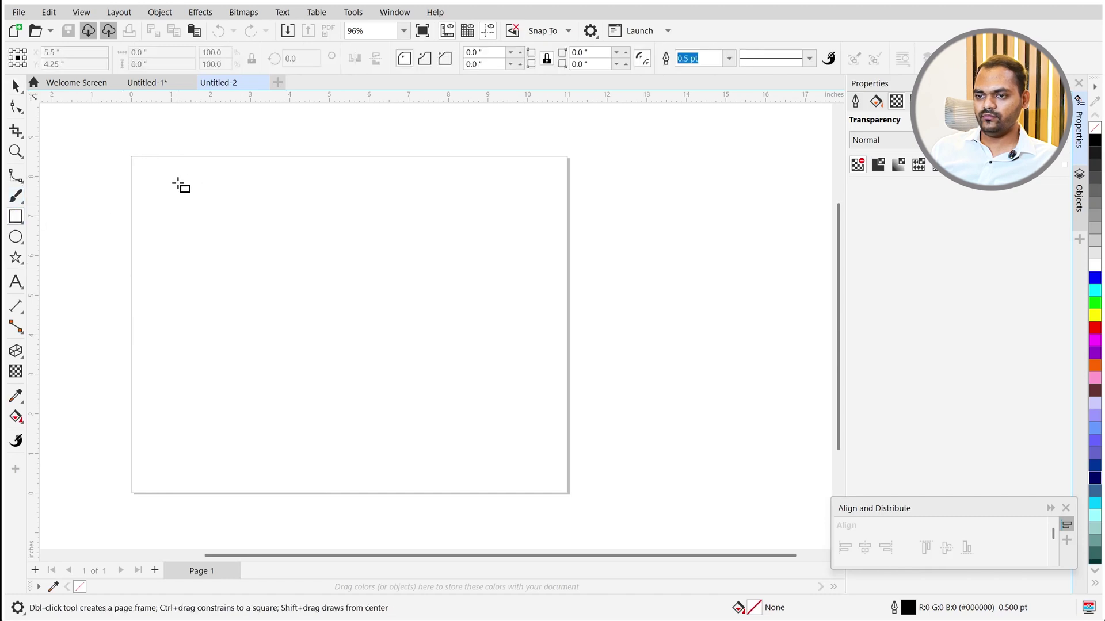
pyautogui.moveTo(177, 175); pyautogui.dragTo(407, 413)
pyautogui.press('space')
pyautogui.click(157, 134)
pyautogui.click(282, 257)
pyautogui.click(122, 196)
pyautogui.click(284, 247)
# Set the rectangle's size to 11 by 8.5 inches and center it on the page.
pyautogui.click(161, 52)
pyautogui.write('11')
pyautogui.press('Tab')
pyautogui.write('8')
pyautogui.press('Return')
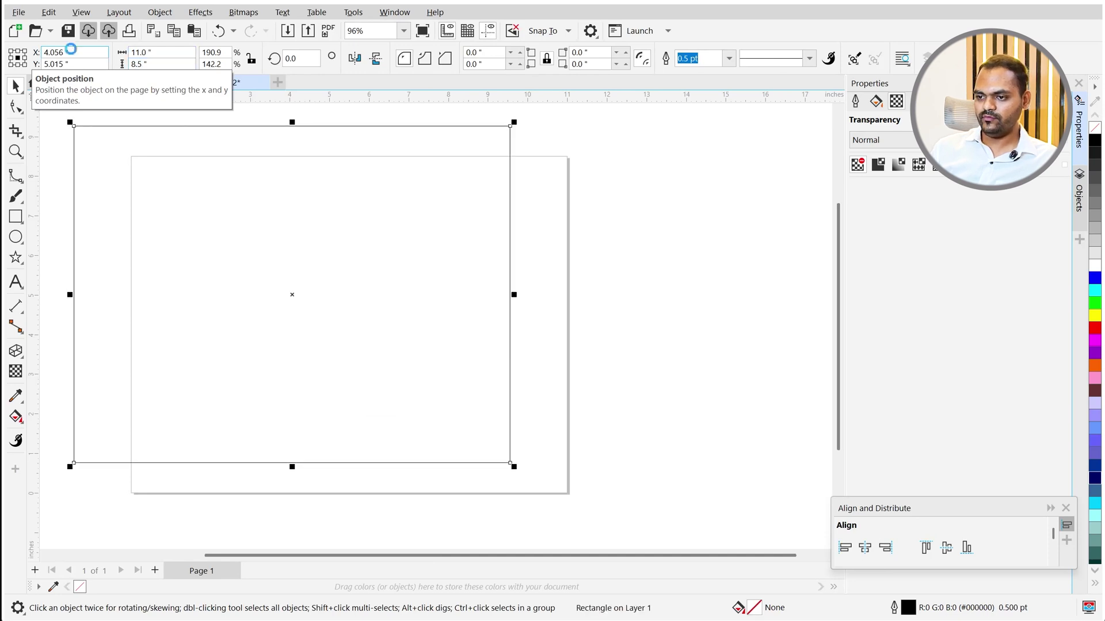
pyautogui.press('p')
pyautogui.scroll(-1, 190, 375)
pyautogui.press('Escape')
# Add the two-line artistic text "We're" and "Hiring" in the upper part of the page.
pyautogui.press('F8')
pyautogui.click(305, 288)
pyautogui.write('We')
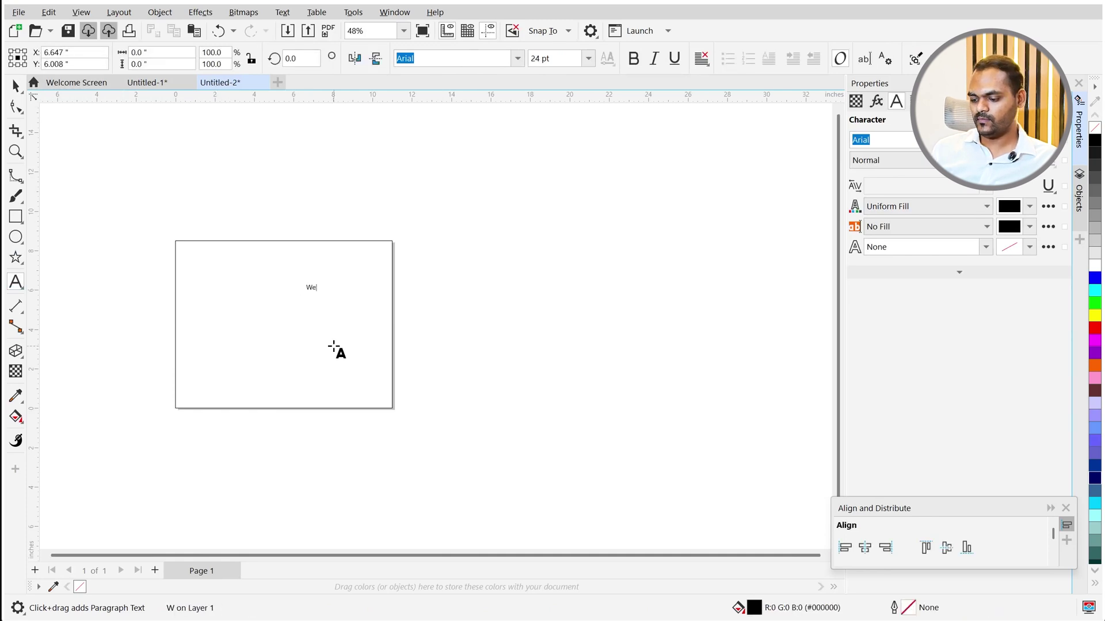
pyautogui.write("'")
pyautogui.write('re')
pyautogui.scroll(2, 351, 354)
pyautogui.press('Return')
pyautogui.write('Hiri')
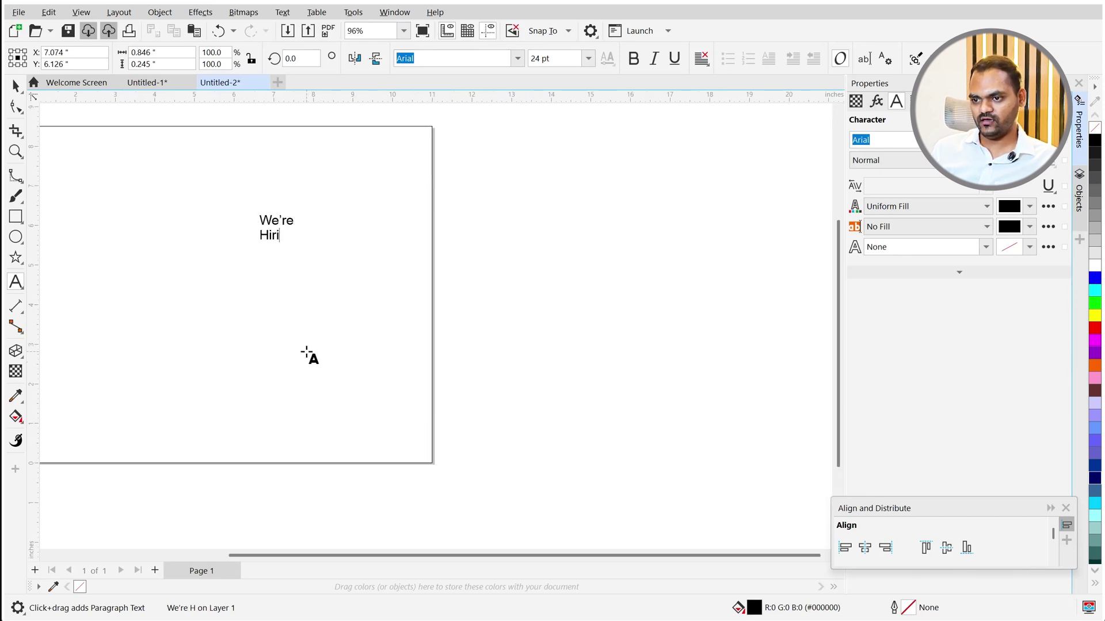
# Set the font size of the word "Hiring" to 40 pt.
pyautogui.hotkey('ctrl', 'a')
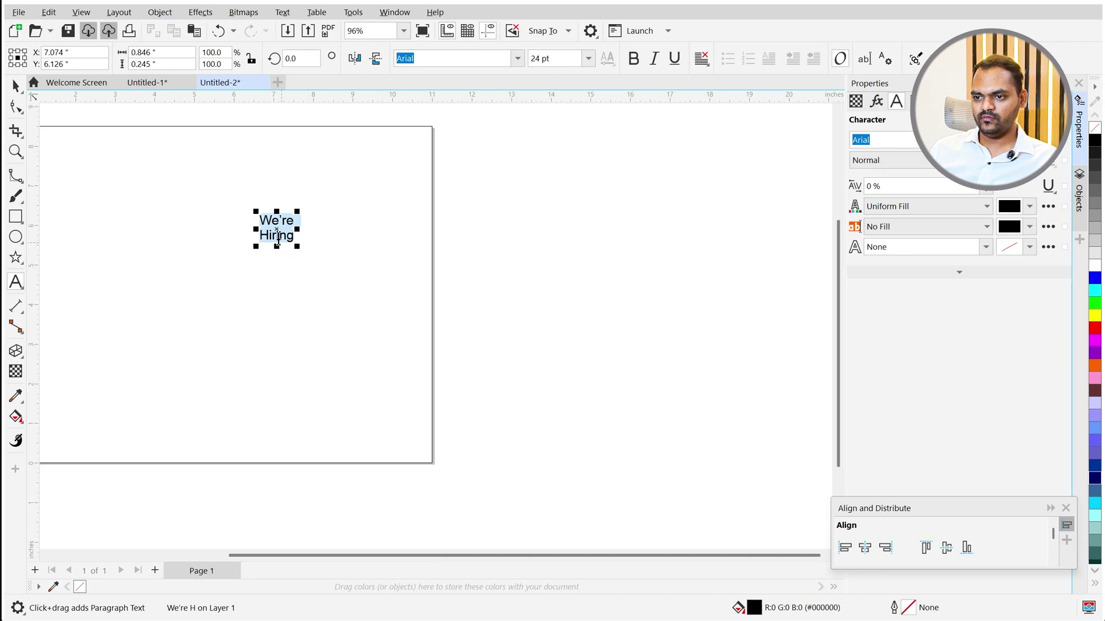
pyautogui.click(279, 237)
pyautogui.doubleClick(283, 236)
pyautogui.moveTo(430, 56); pyautogui.dragTo(369, 56)
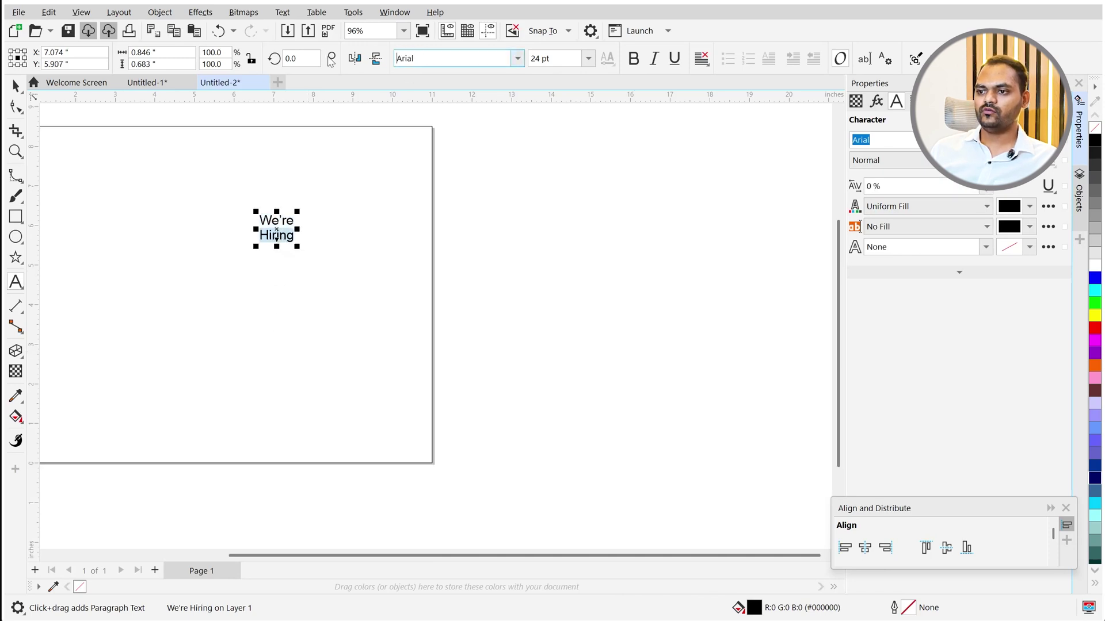
pyautogui.click(544, 58)
pyautogui.write('40')
pyautogui.press('Return')
pyautogui.hotkey('ctrl', 'space')
pyautogui.scroll(-2, 379, 276)
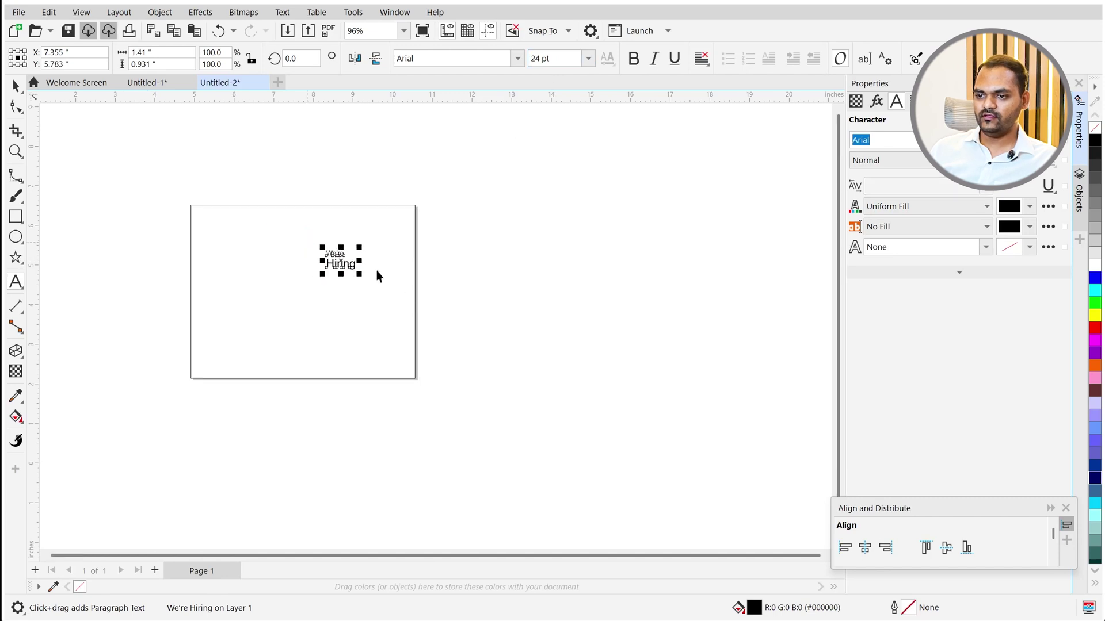
# Set the font of the "We're Hiring" text to Poppins and make it bold.
pyautogui.scroll(3, 379, 277)
pyautogui.click(457, 59)
pyautogui.write('Poppins')
pyautogui.press('Return')
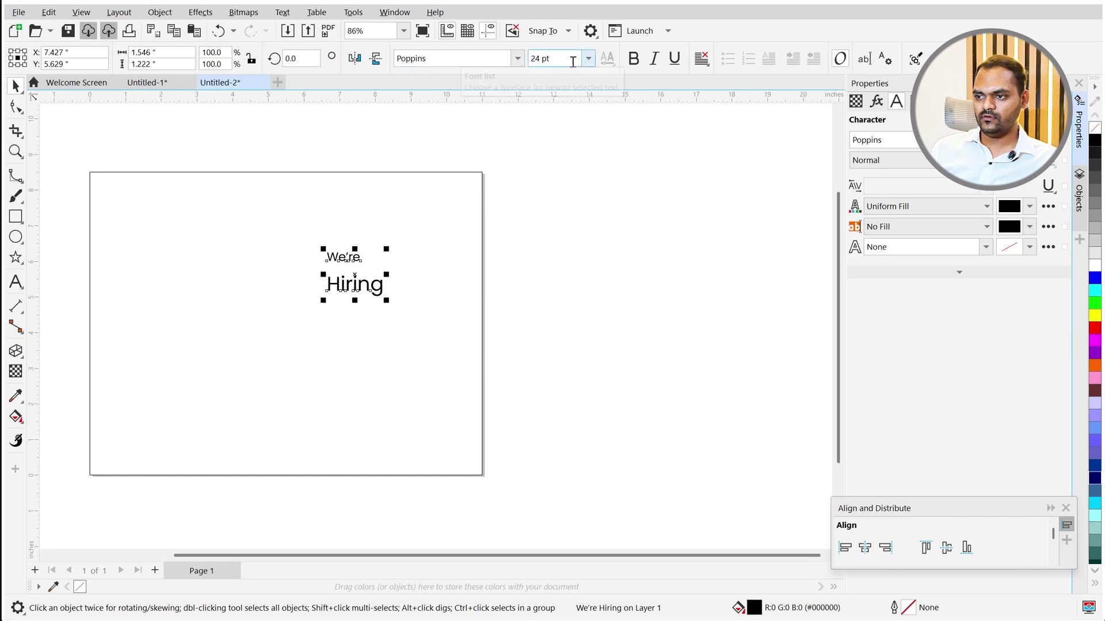
pyautogui.click(633, 58)
pyautogui.scroll(2, 366, 279)
pyautogui.scroll(2, 374, 290)
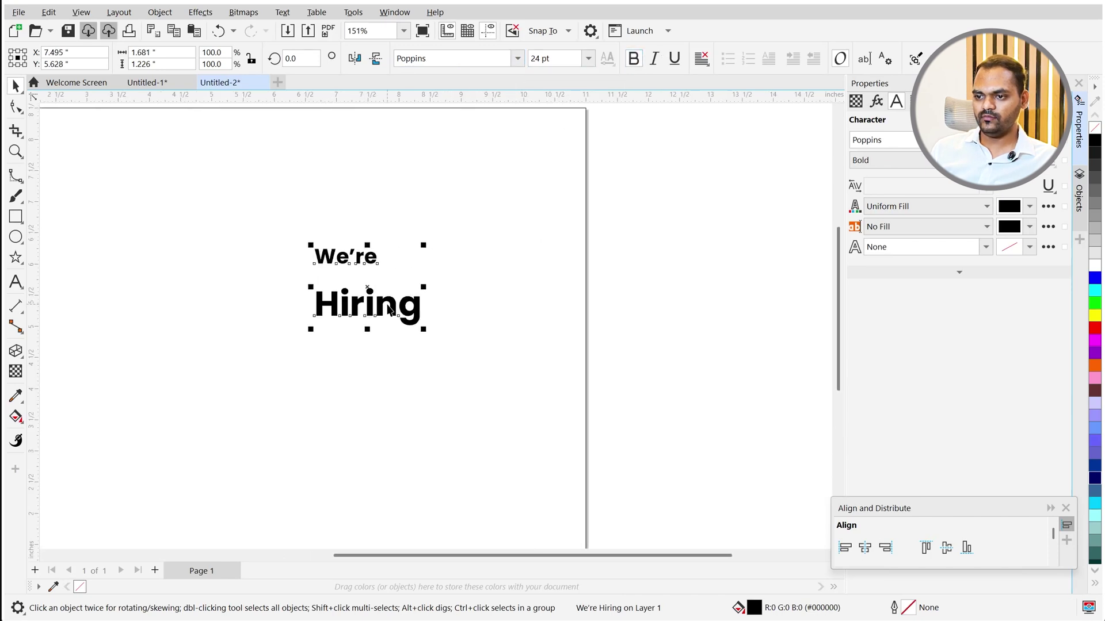
# Tighten the line spacing between "We're" and "Hiring" with the Shape tool.
pyautogui.click(371, 302)
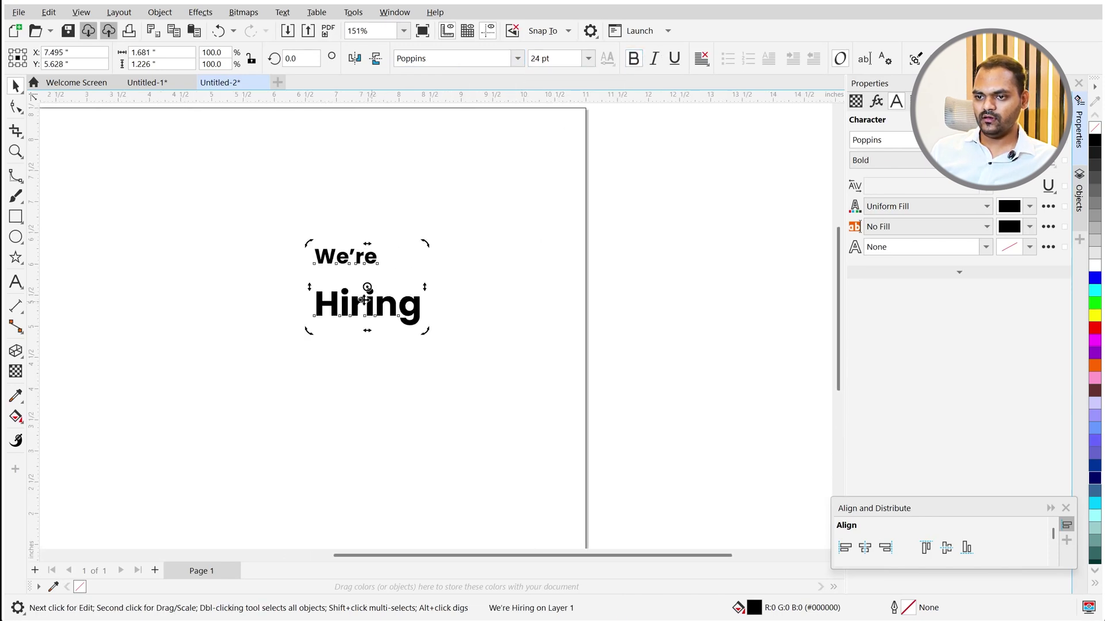
pyautogui.press('F10')
pyautogui.moveTo(309, 331); pyautogui.dragTo(309, 313)
pyautogui.scroll(-2, 368, 311)
pyautogui.press('space')
pyautogui.scroll(1, 453, 256)
# Change the case of the word "Hiring" to UPPERCASE.
pyautogui.doubleClick(502, 269)
pyautogui.hotkey('ctrl', 'a')
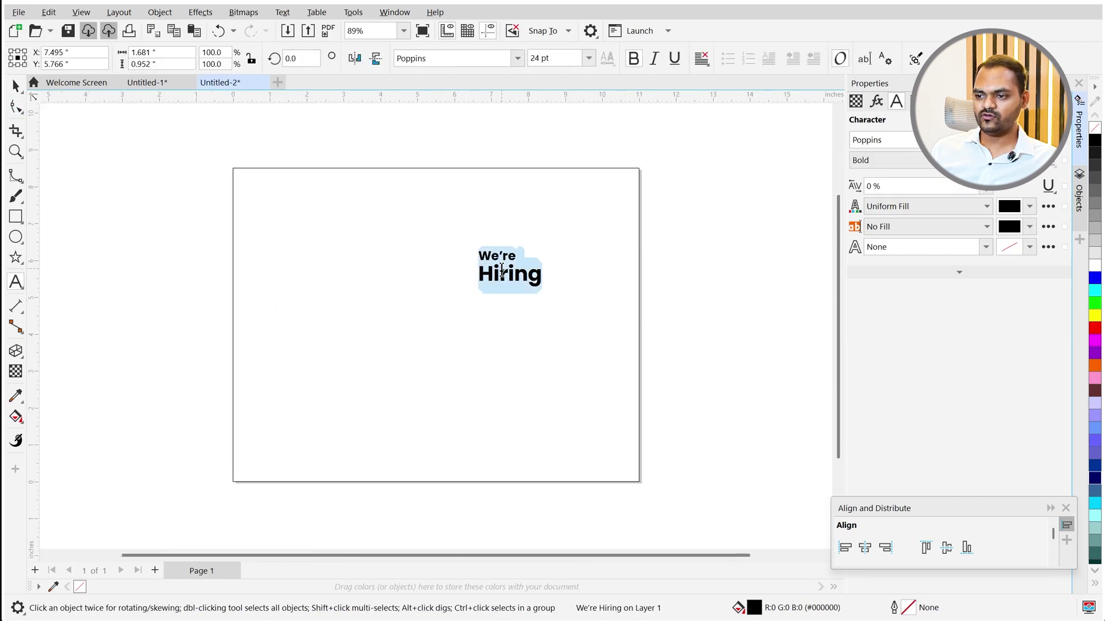
pyautogui.rightClick(502, 269)
pyautogui.moveTo(585, 326)
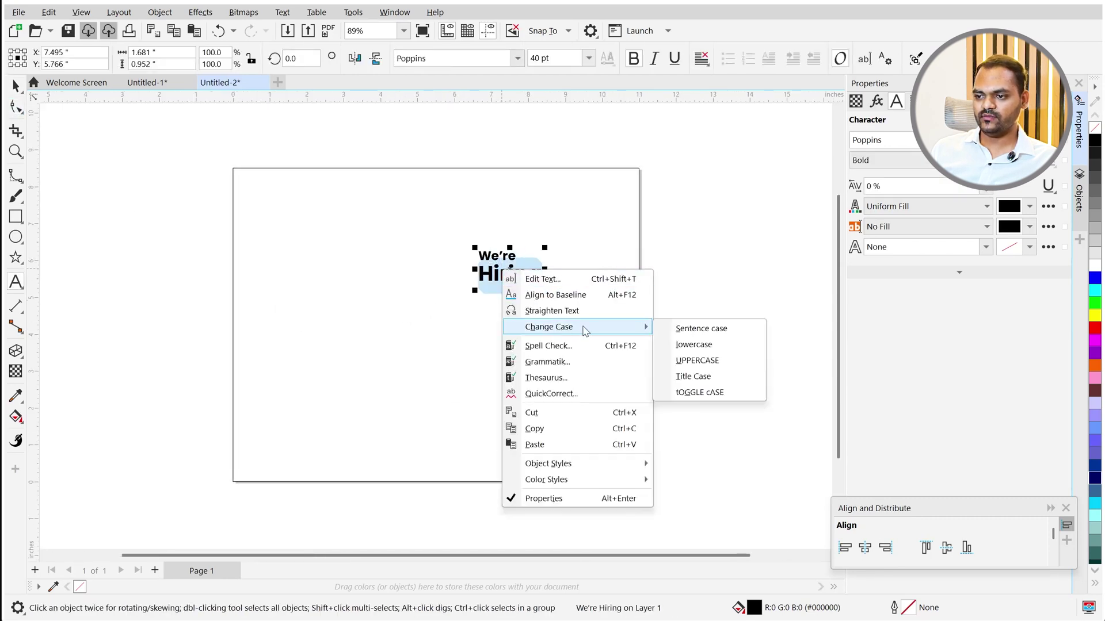
pyautogui.click(697, 364)
pyautogui.hotkey('ctrl', 'space')
# Enlarge the "We're HIRING" text to about 6.4 by 2.7 inches, place it slightly off-center on the page, and undo the last adjustment.
pyautogui.moveTo(534, 269)
pyautogui.mouseDown()
pyautogui.moveTo(354, 368)
pyautogui.moveTo(523, 267)
pyautogui.moveTo(538, 276)
pyautogui.mouseUp()
pyautogui.scroll(1, 399, 337)
pyautogui.moveTo(393, 354); pyautogui.dragTo(350, 362)
pyautogui.hotkey('ctrl', 'z')
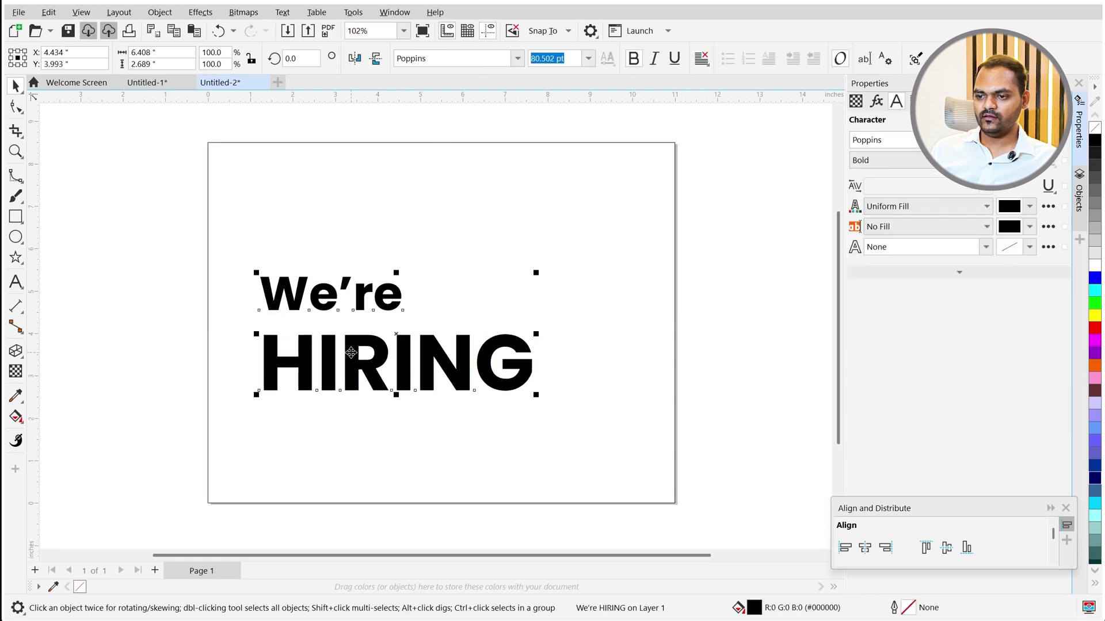
# PowerClip the "We're HIRING" text inside the page-sized rectangle.
pyautogui.scroll(-1, 343, 369)
pyautogui.click(412, 244)
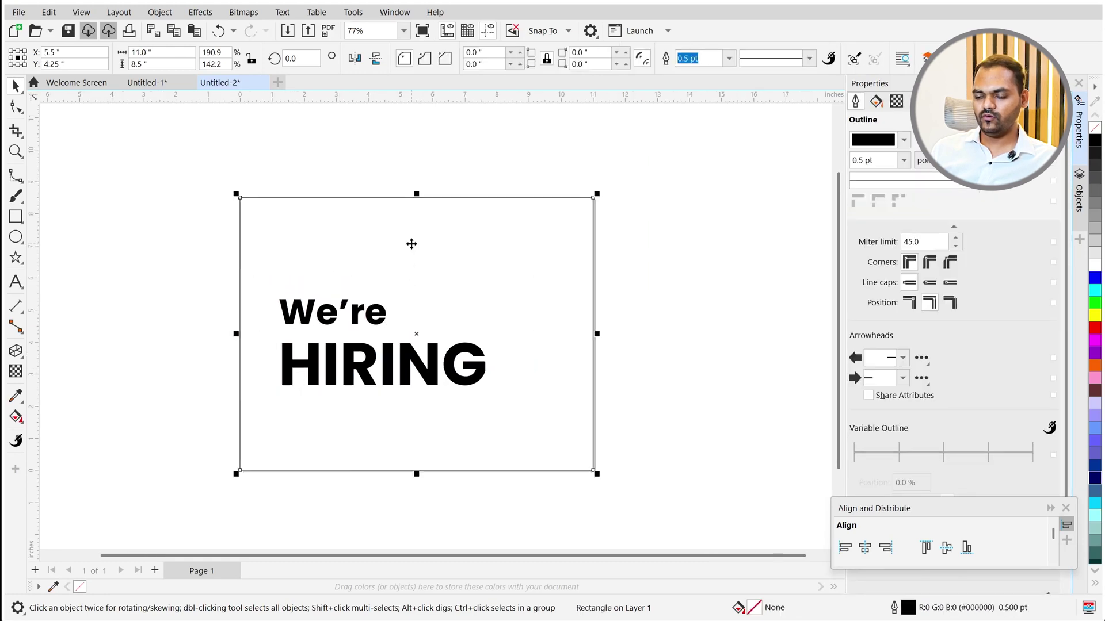
pyautogui.click(392, 366)
pyautogui.rightClick(391, 364)
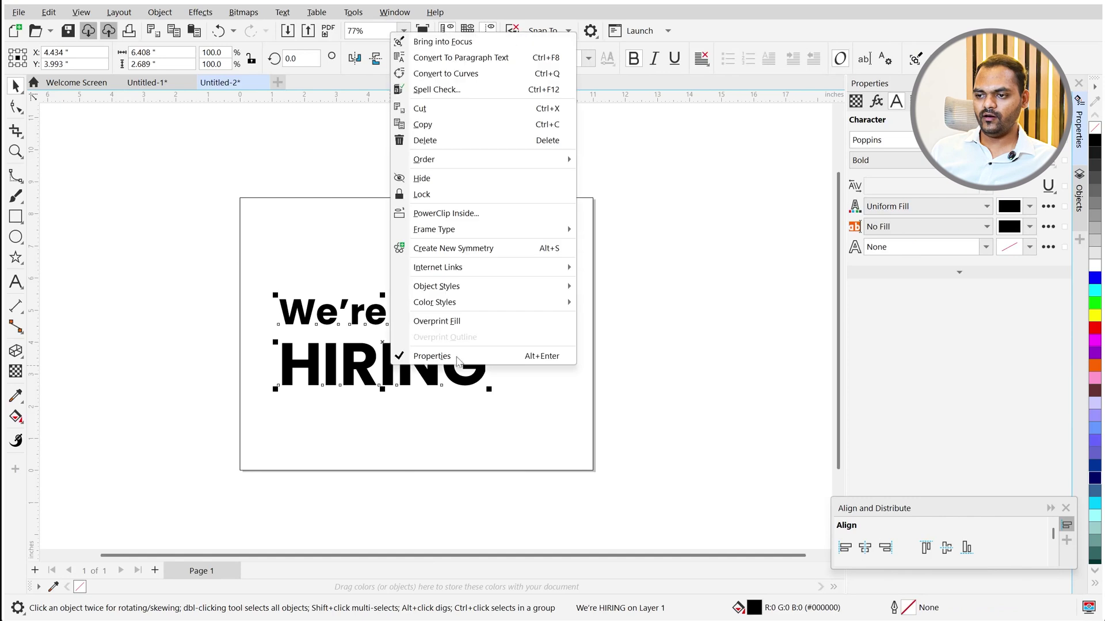
pyautogui.click(450, 214)
pyautogui.click(380, 249)
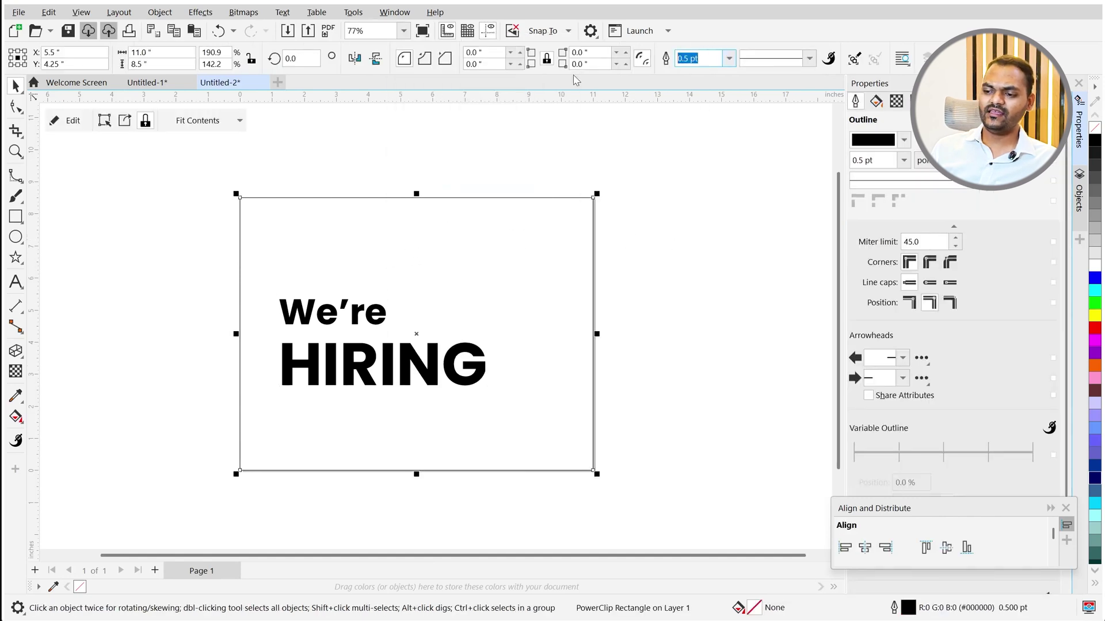
# Remove the outline of the PowerClip rectangle, and enter and leave its contents.
pyautogui.write('0')
pyautogui.press('Return')
pyautogui.doubleClick(471, 281)
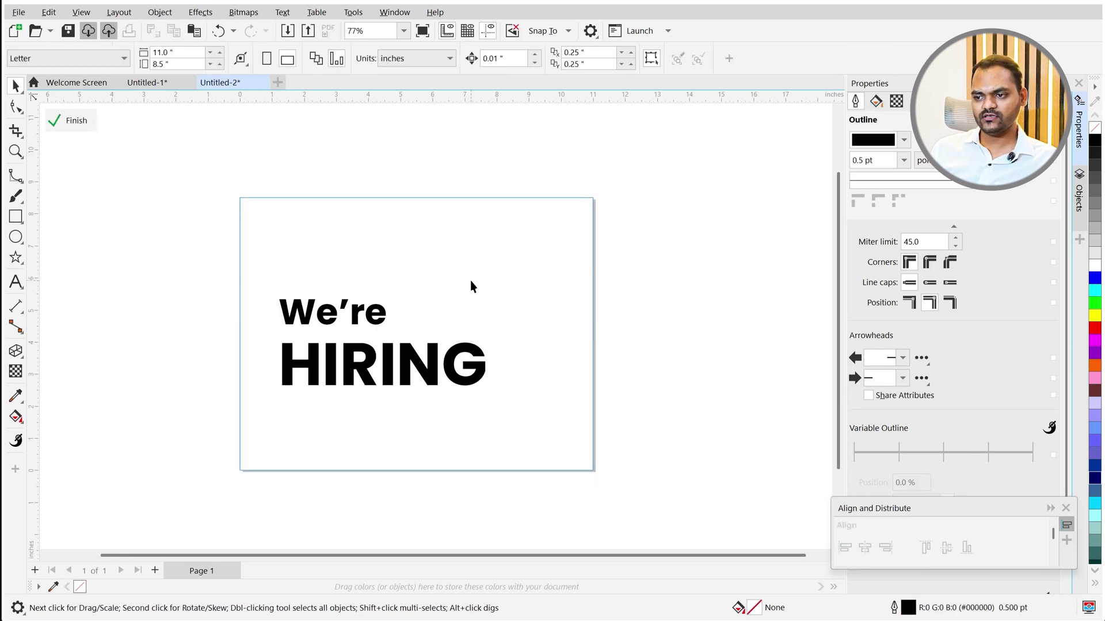
pyautogui.keyDown('ctrl'); pyautogui.click(649, 298); pyautogui.keyUp('ctrl')
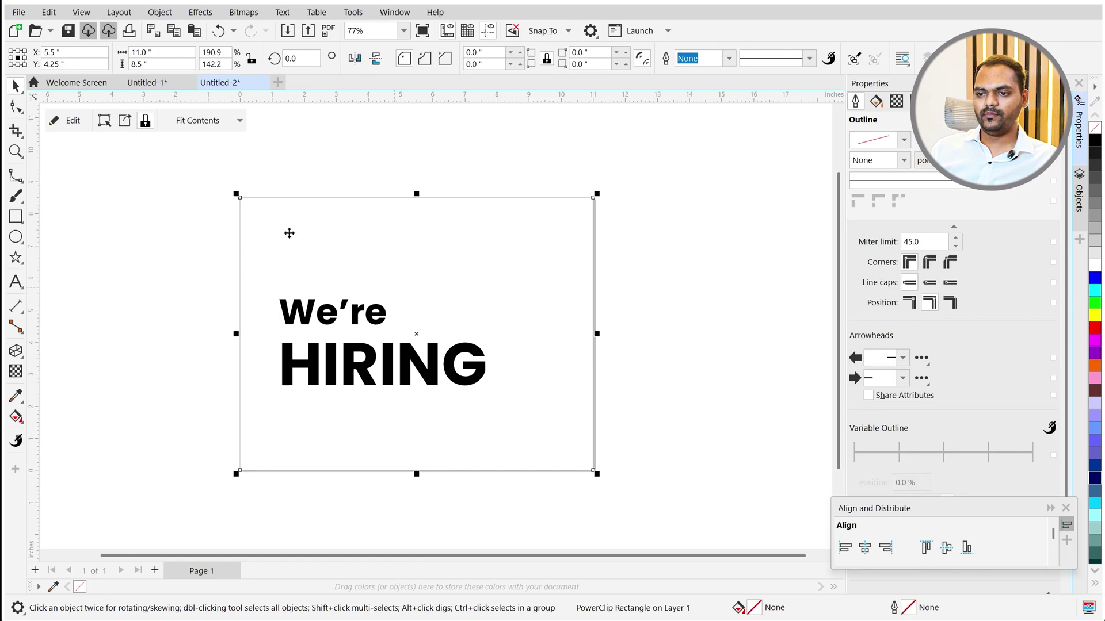
# Open the PowerClip contents for editing and draw a rectangle about 12.8 by 9.6 inches that extends past the frame on all sides.
pyautogui.click(64, 120)
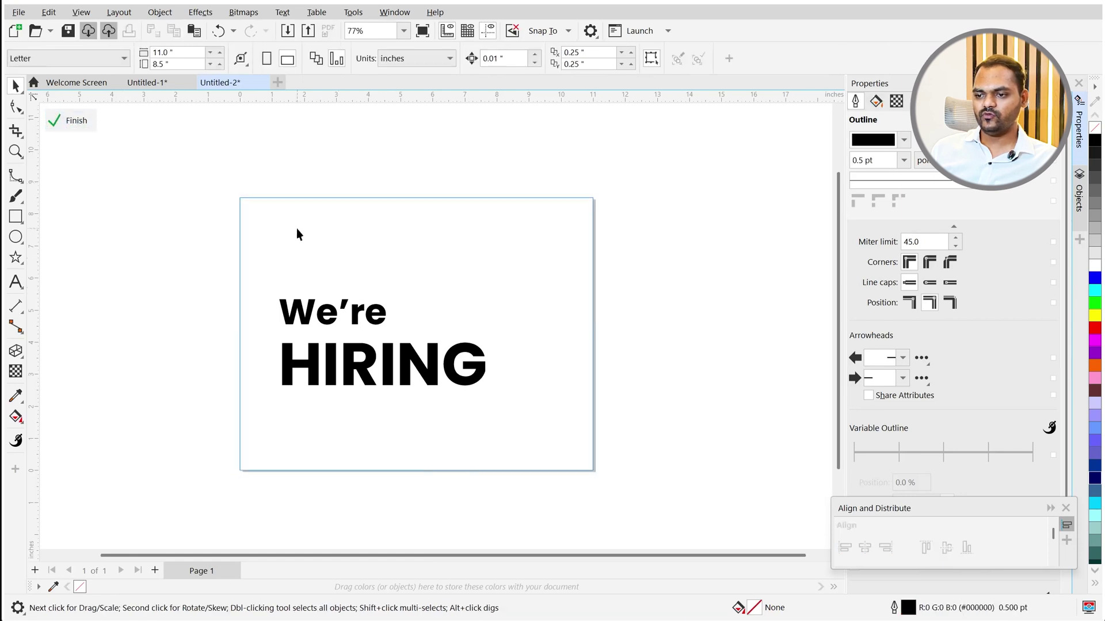
pyautogui.click(14, 219)
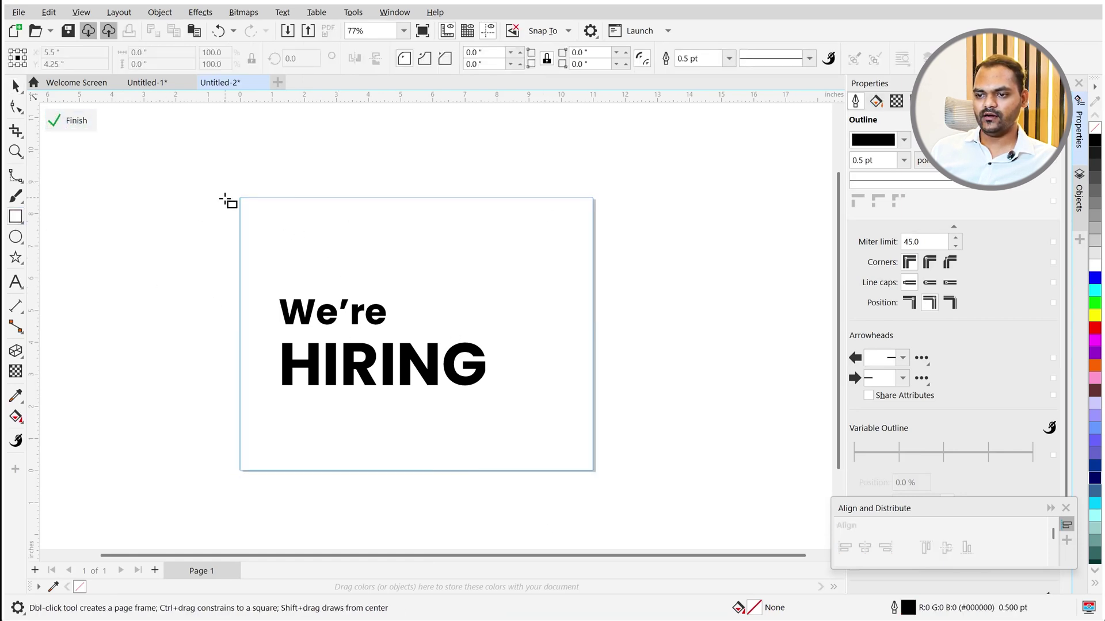
pyautogui.moveTo(204, 174); pyautogui.dragTo(624, 488)
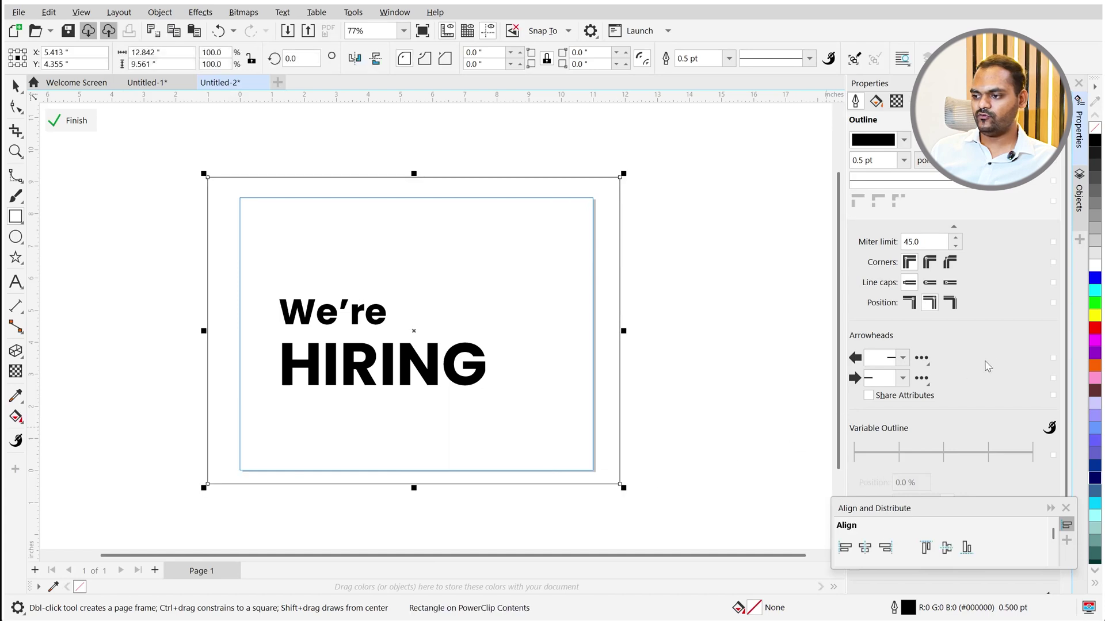
# Fill the oversized background rectangle with a uniform pale cream color.
pyautogui.click(1093, 260)
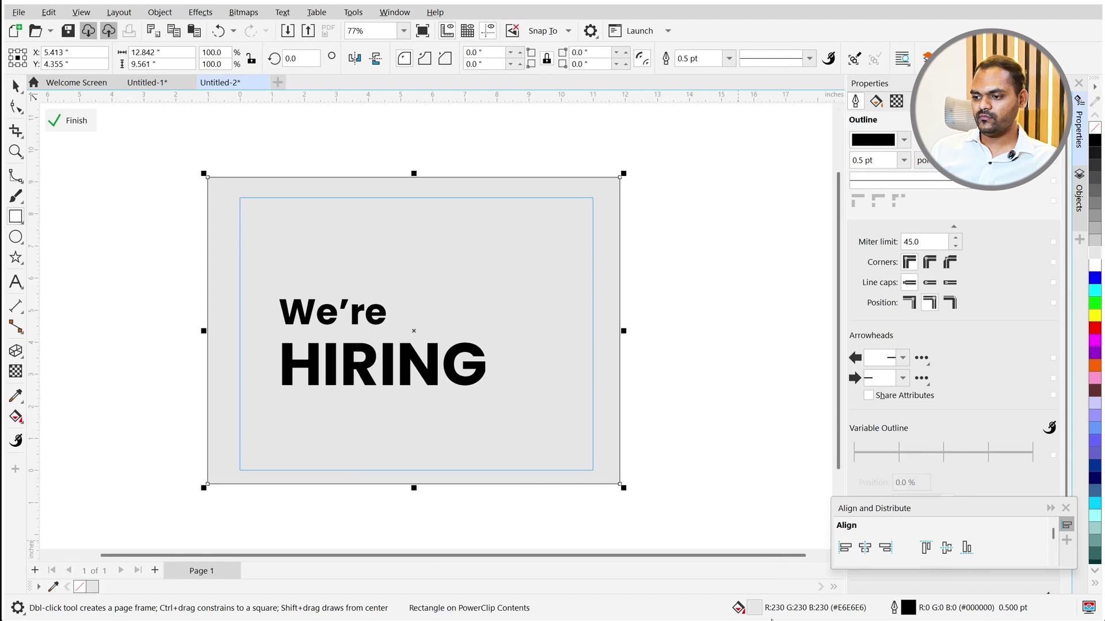
pyautogui.press('F11')
pyautogui.moveTo(447, 88); pyautogui.dragTo(684, 117)
pyautogui.click(581, 192)
pyautogui.moveTo(614, 412); pyautogui.dragTo(602, 412)
pyautogui.moveTo(599, 225); pyautogui.dragTo(592, 223)
pyautogui.click(898, 538)
pyautogui.scroll(-1, 296, 358)
pyautogui.scroll(2, 319, 361)
# Apply a linear fountain fill to the "We're HIRING" text and color its end node golden yellow, C0 M34 Y100 K0.
pyautogui.click(311, 354)
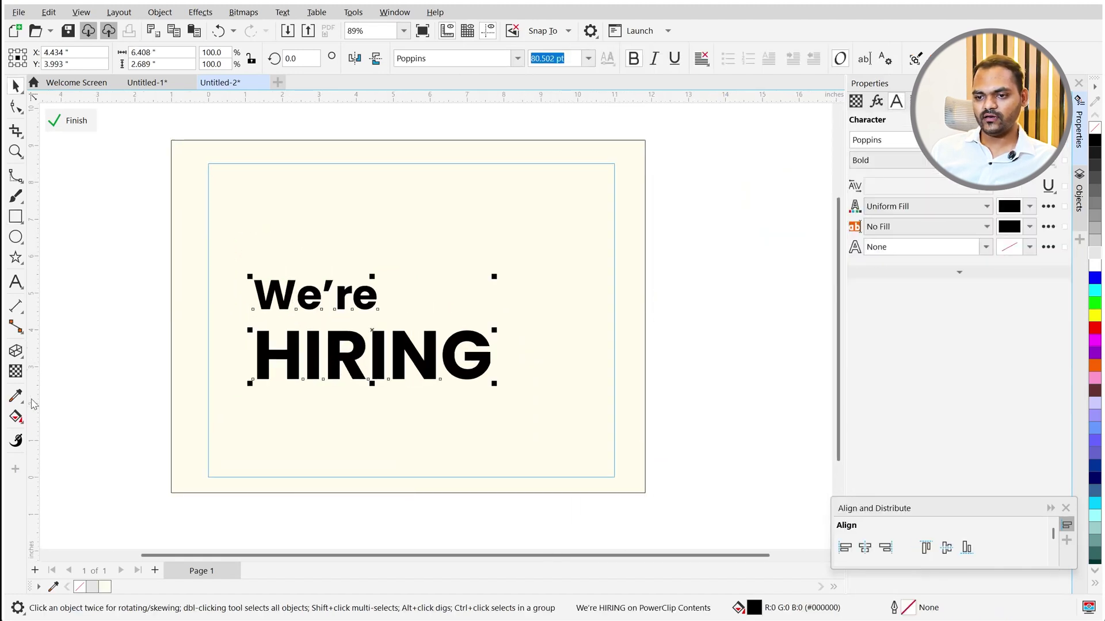
pyautogui.click(16, 417)
pyautogui.moveTo(277, 371); pyautogui.dragTo(383, 297)
pyautogui.click(395, 305)
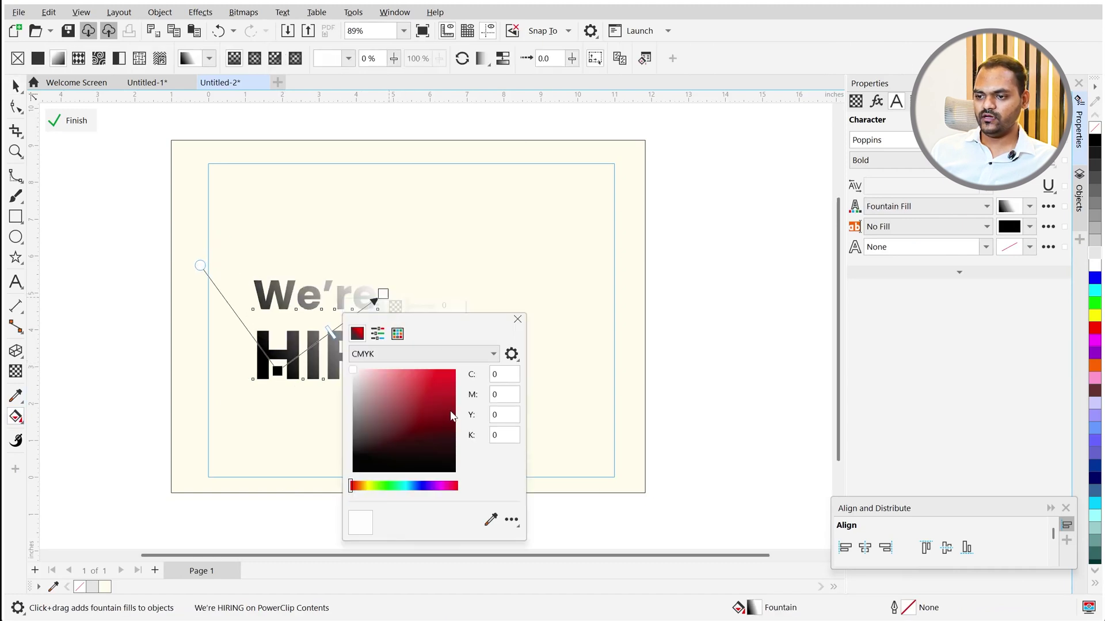
pyautogui.click(407, 388)
pyautogui.moveTo(351, 486); pyautogui.dragTo(363, 487)
pyautogui.moveTo(422, 405); pyautogui.dragTo(512, 333)
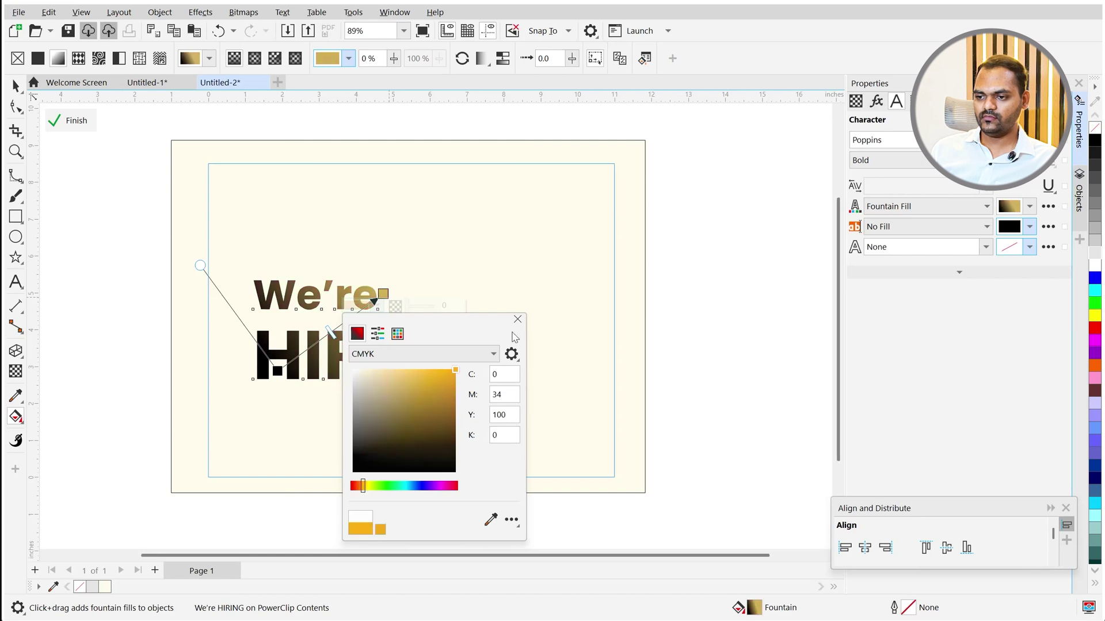
# Recolor the start node of the text's fountain fill to a saturated reddish orange.
pyautogui.click(277, 371)
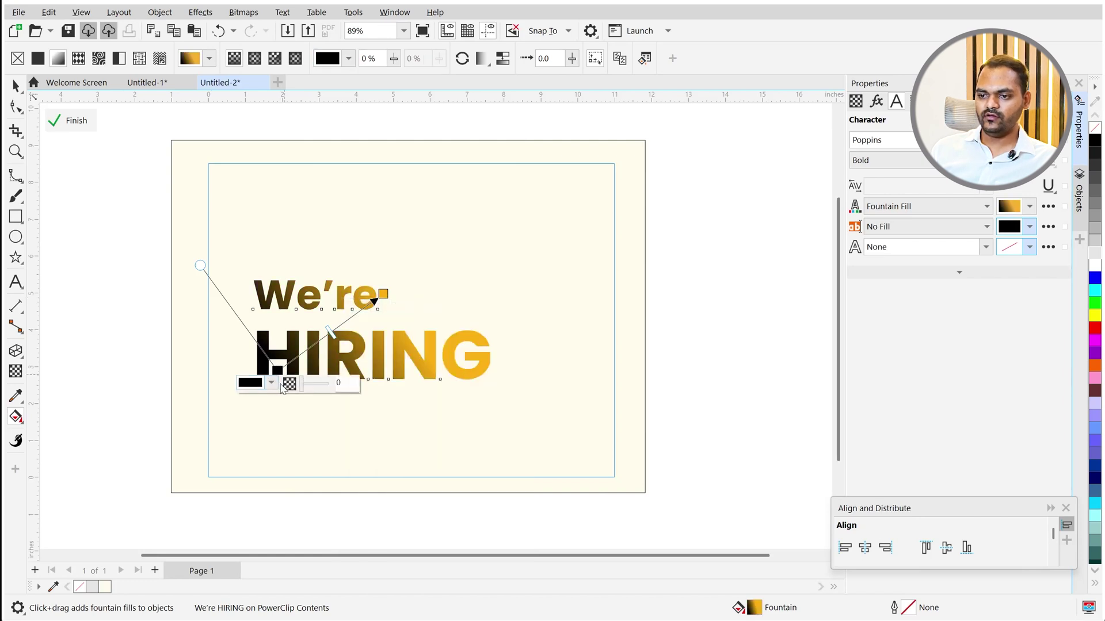
pyautogui.click(251, 382)
pyautogui.moveTo(246, 556); pyautogui.dragTo(256, 563)
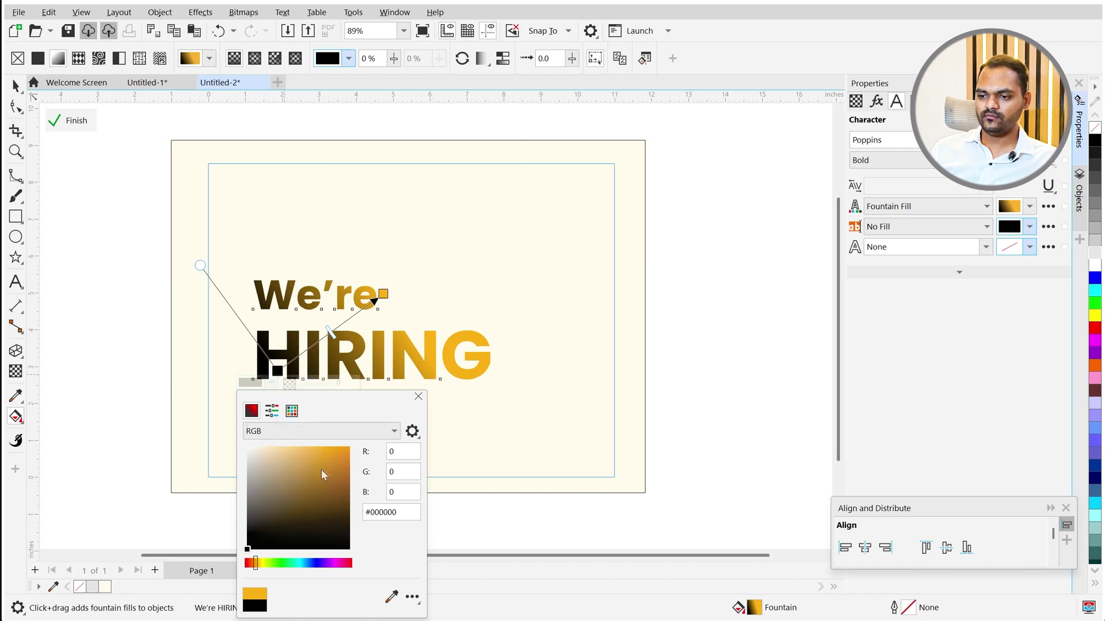
pyautogui.moveTo(318, 478); pyautogui.dragTo(367, 425)
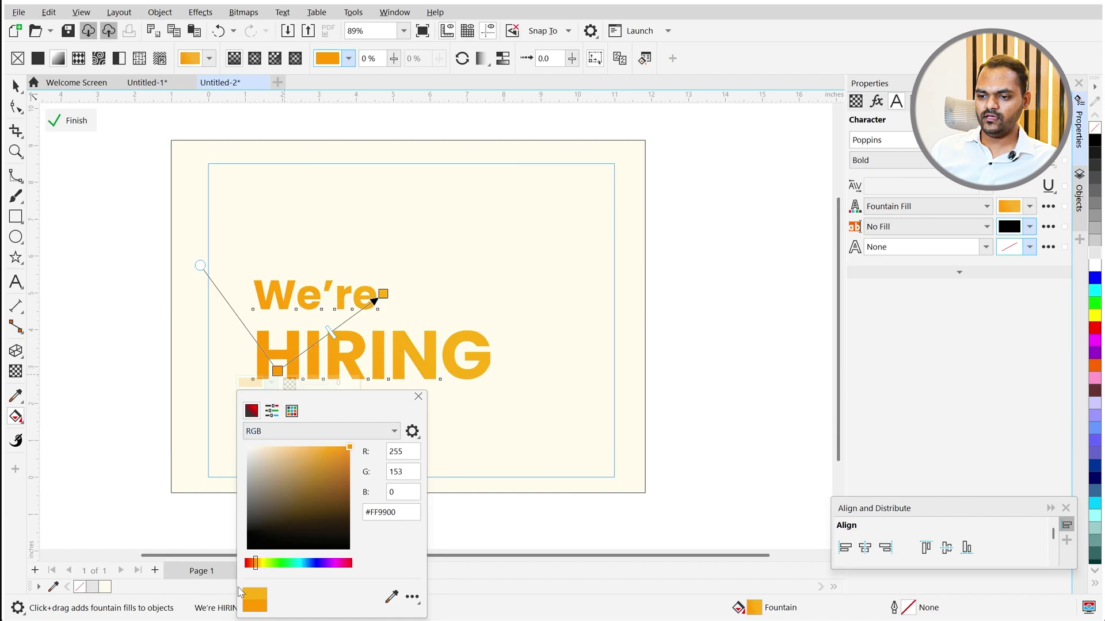
pyautogui.moveTo(256, 560); pyautogui.dragTo(253, 563)
# Reposition both gradient nodes so the fill runs steeply upward across the text, and nudge the text slightly to the left.
pyautogui.click(382, 294)
pyautogui.moveTo(382, 294); pyautogui.dragTo(352, 282)
pyautogui.moveTo(277, 371); pyautogui.dragTo(329, 364)
pyautogui.press('space')
pyautogui.click(186, 312)
pyautogui.moveTo(275, 289); pyautogui.dragTo(270, 290)
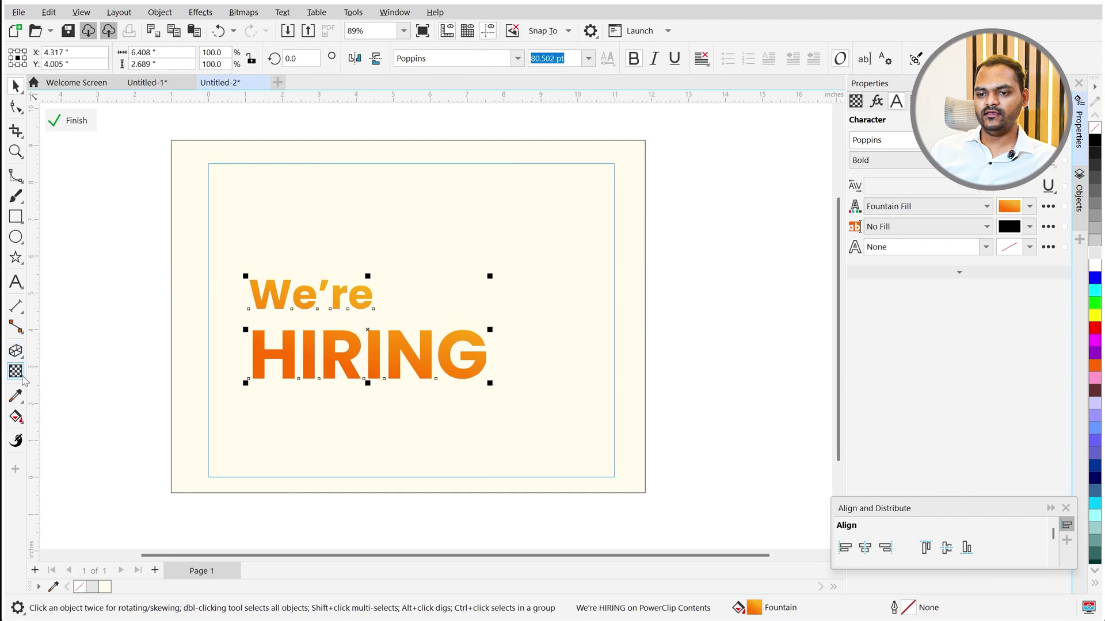
# Add a black block shadow to the text, extending diagonally down-left about 7.4 inches at about 225.5 degrees.
pyautogui.click(18, 353)
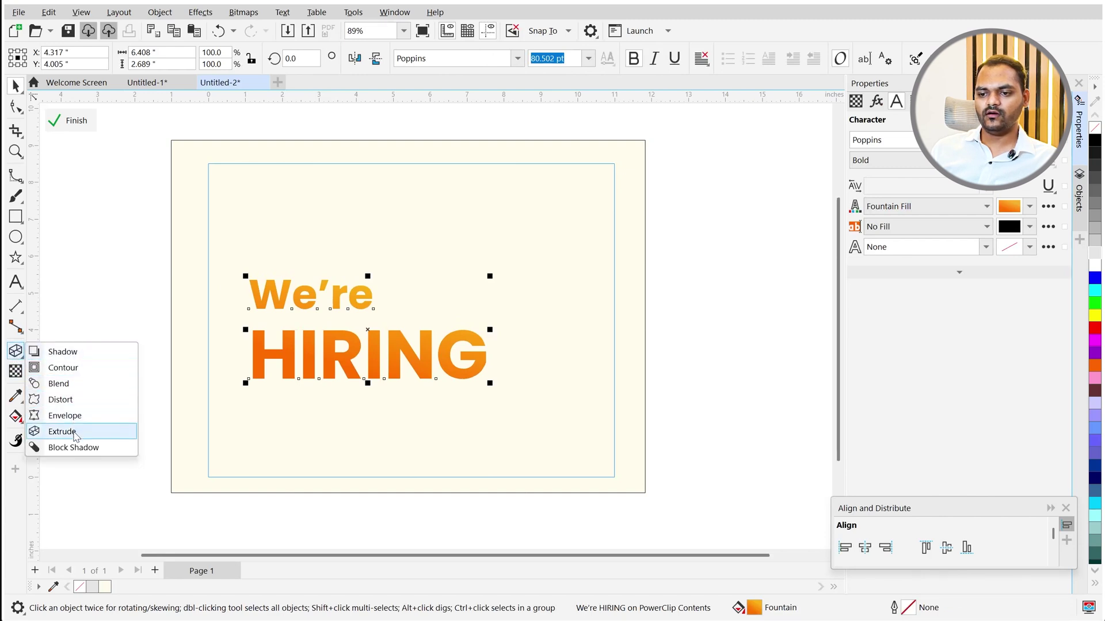
pyautogui.click(78, 448)
pyautogui.moveTo(341, 345); pyautogui.dragTo(177, 524)
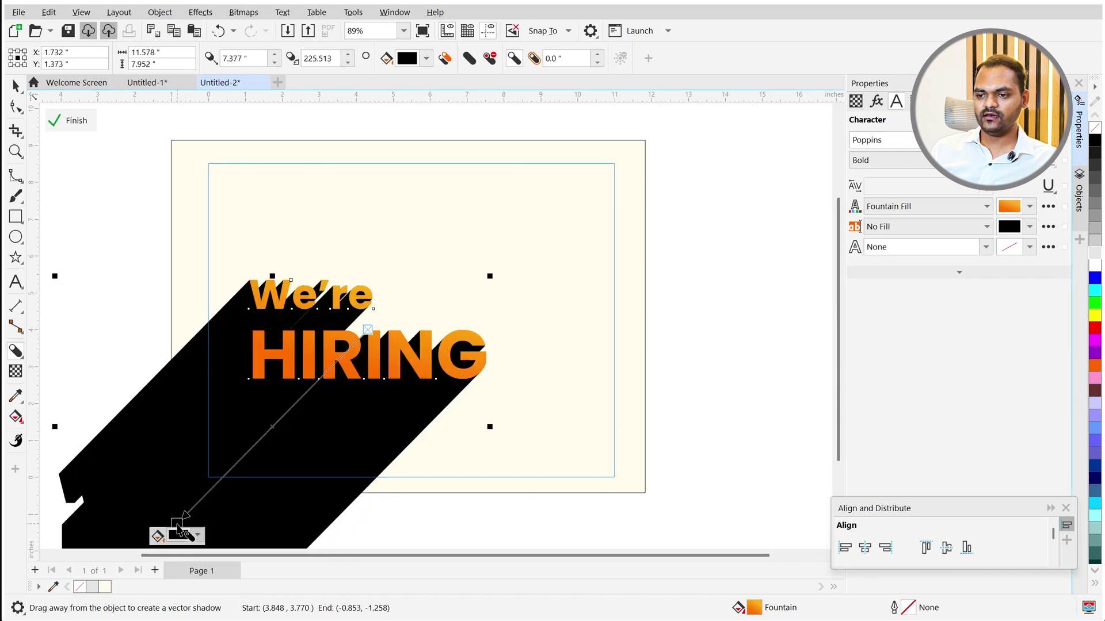
pyautogui.press('space')
# Finish editing the PowerClip contents so the shadow is cropped to the page frame, and deselect everything.
pyautogui.scroll(-3, 288, 433)
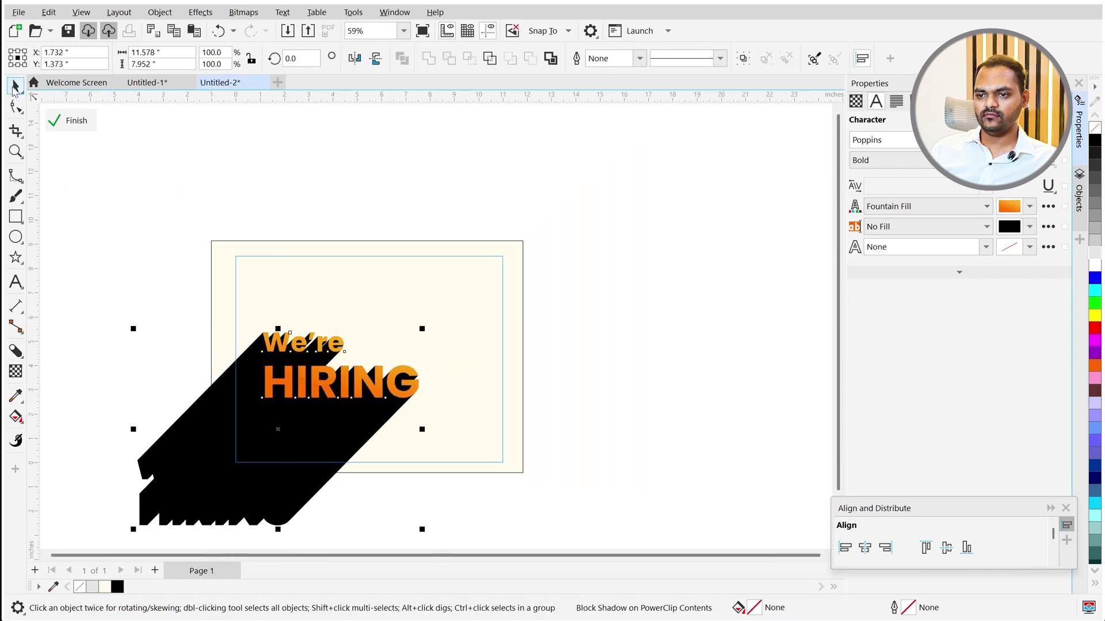
pyautogui.click(274, 187)
pyautogui.click(73, 121)
pyautogui.click(473, 202)
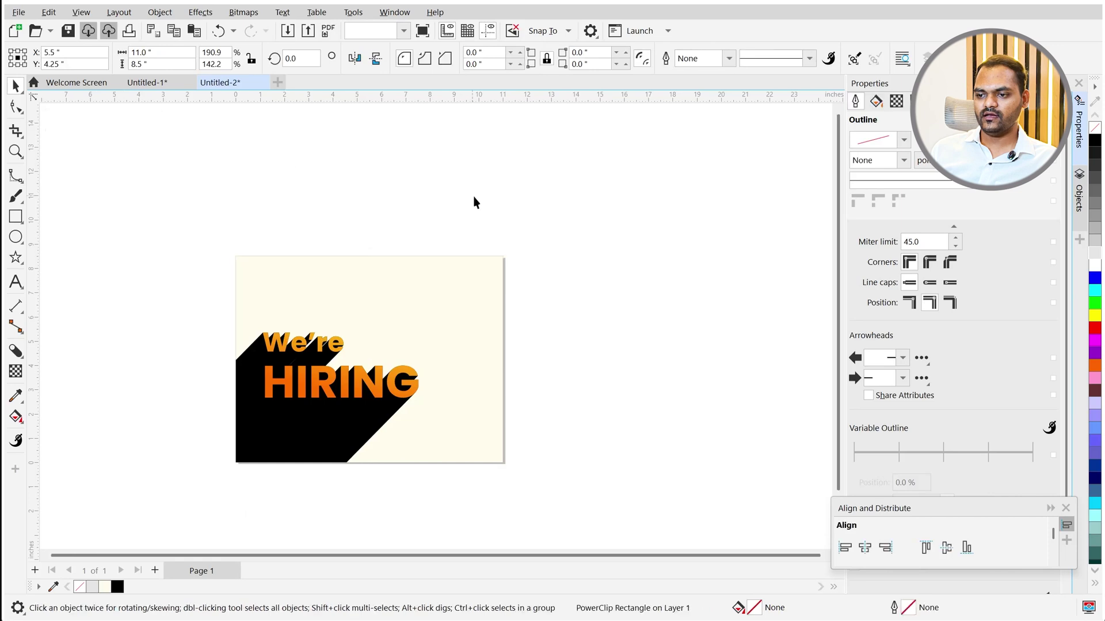
# Reopen the PowerClip contents, move the text lower and enlarge it to about 7.8 by 3.3 inches, and leave the contents.
pyautogui.scroll(3, 361, 320)
pyautogui.scroll(-1, 363, 323)
pyautogui.doubleClick(353, 394)
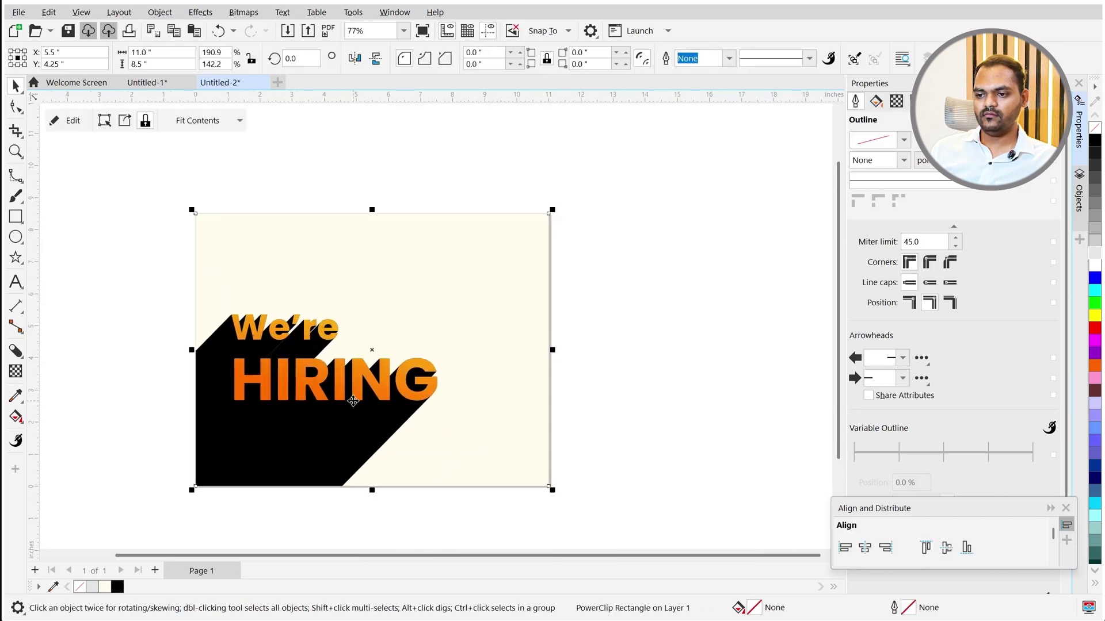
pyautogui.click(335, 383)
pyautogui.moveTo(334, 383); pyautogui.dragTo(341, 401)
pyautogui.moveTo(449, 329); pyautogui.dragTo(470, 317)
pyautogui.moveTo(349, 407); pyautogui.dragTo(356, 411)
pyautogui.keyDown('ctrl'); pyautogui.click(659, 326); pyautogui.keyUp('ctrl')
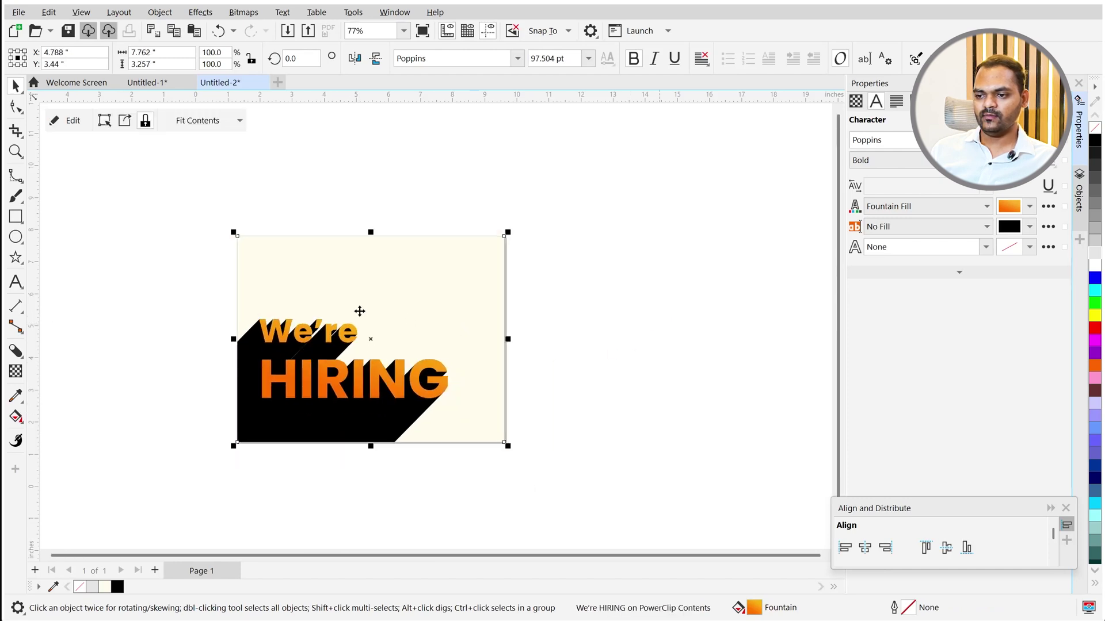
# Examine the full block shadow inside the PowerClip contents and compare it with the cropped design on the page.
pyautogui.scroll(1, 349, 311)
pyautogui.doubleClick(336, 292)
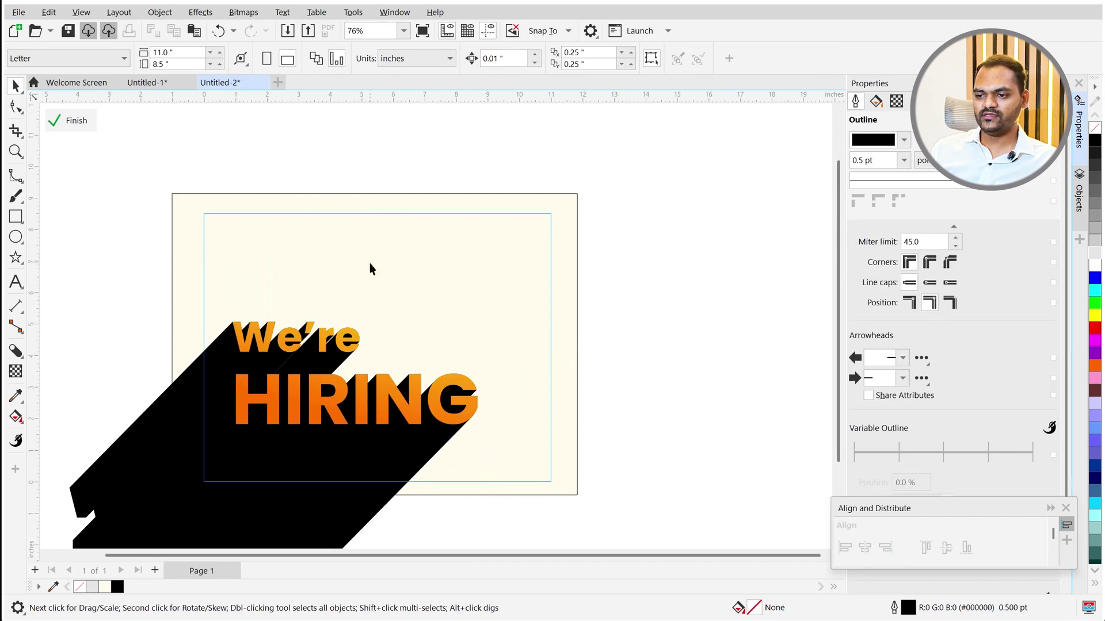
pyautogui.scroll(-1, 394, 280)
pyautogui.scroll(1, 387, 348)
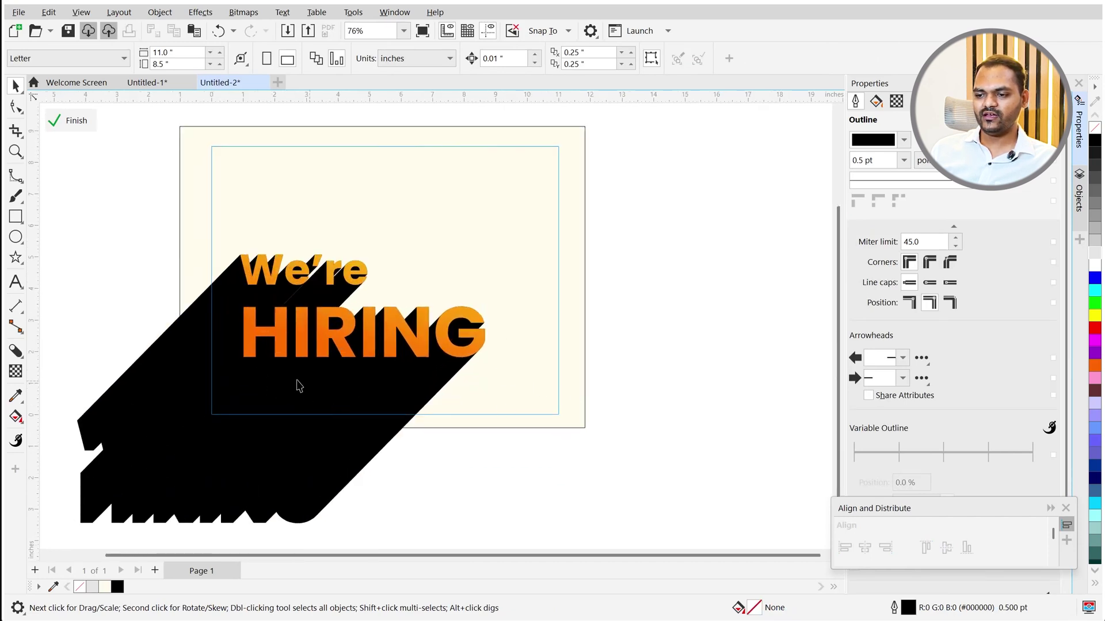
pyautogui.keyDown('ctrl'); pyautogui.click(750, 320); pyautogui.keyUp('ctrl')
pyautogui.scroll(-2, 377, 369)
pyautogui.scroll(2, 364, 306)
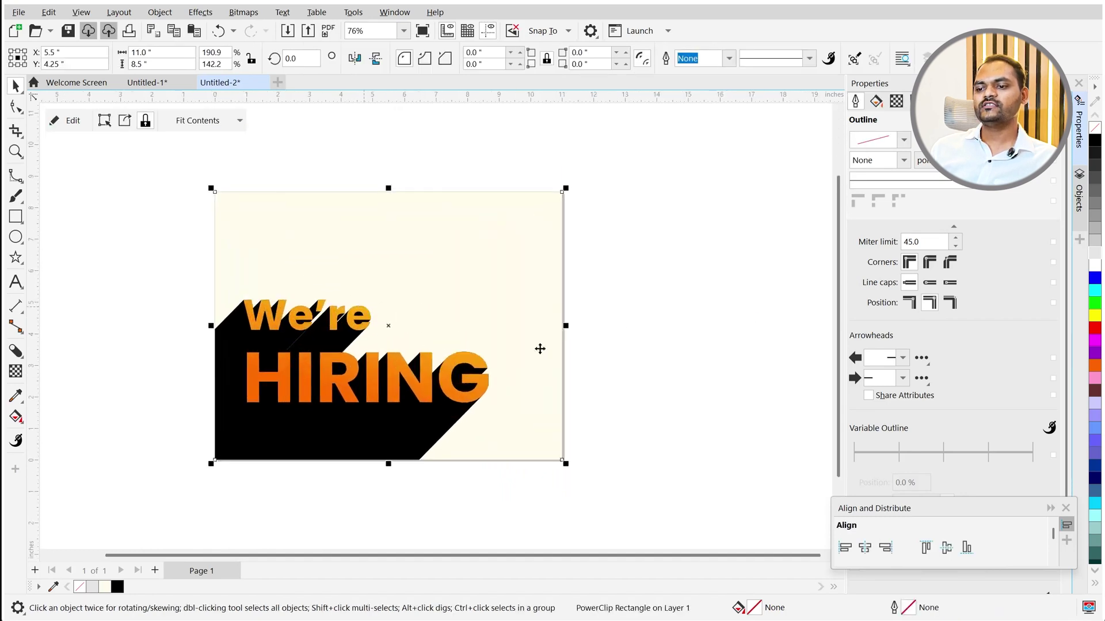
pyautogui.click(622, 362)
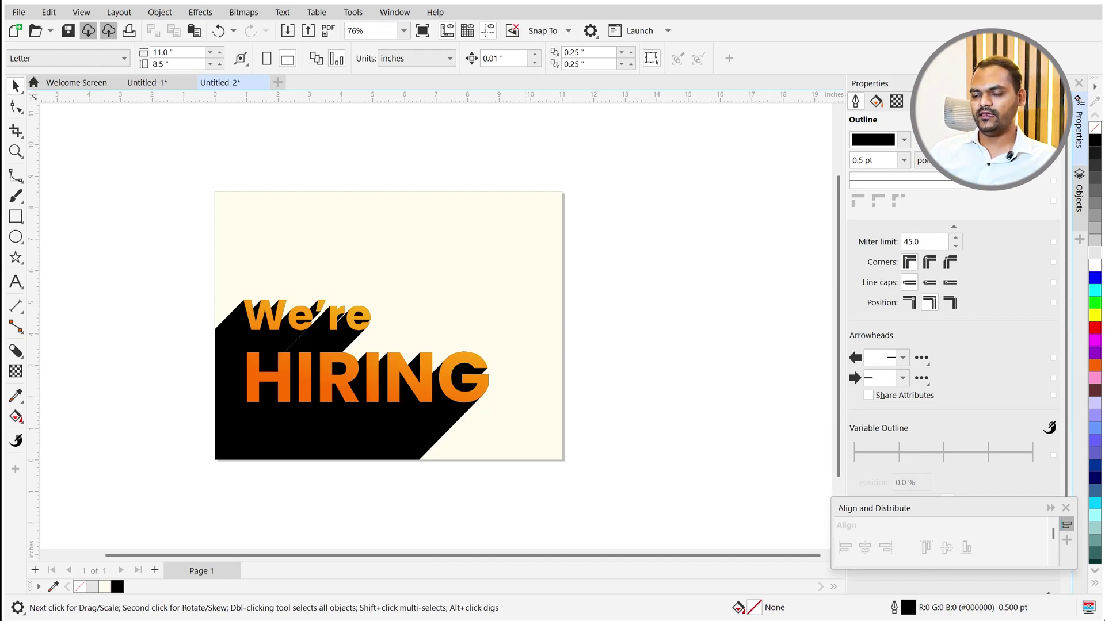
pyautogui.scroll(-1, 165, 377)
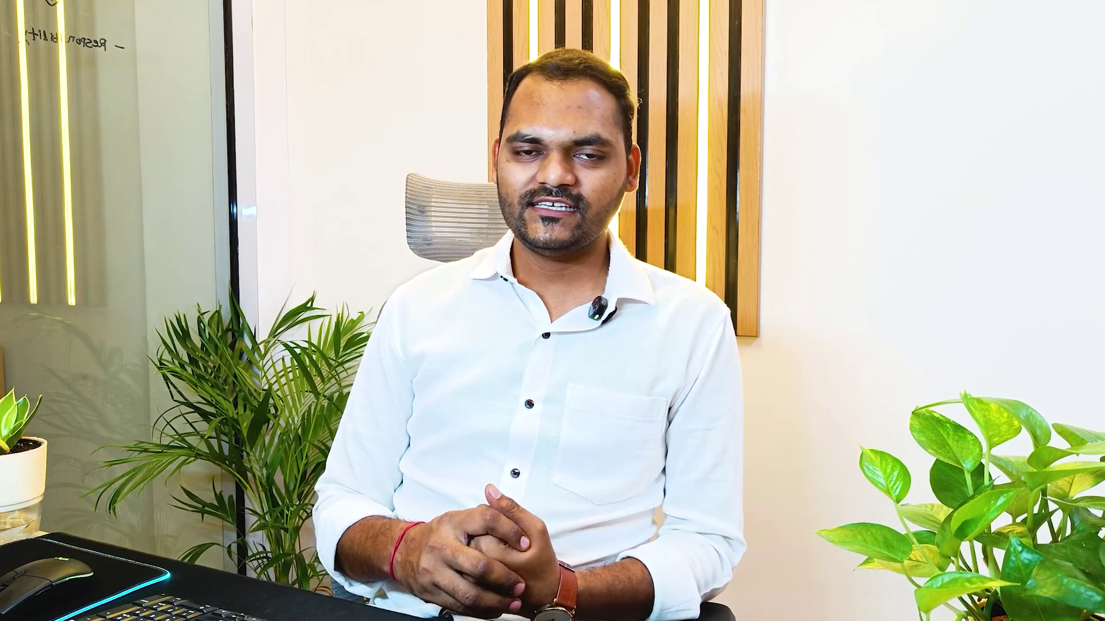